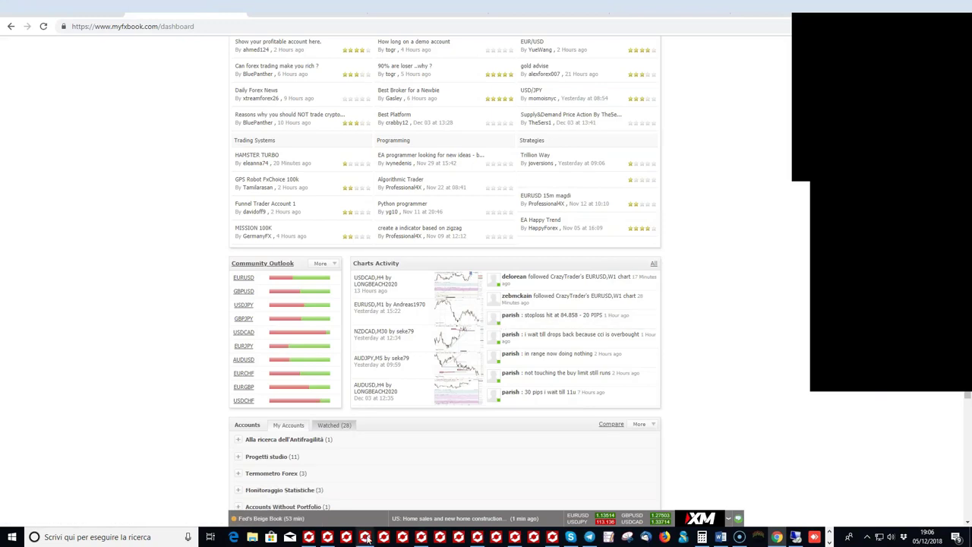
Step: Bring the Tickmill-Live02 MT4 window with the EURAUD H1 chart to the front
mouse_move(367, 538)
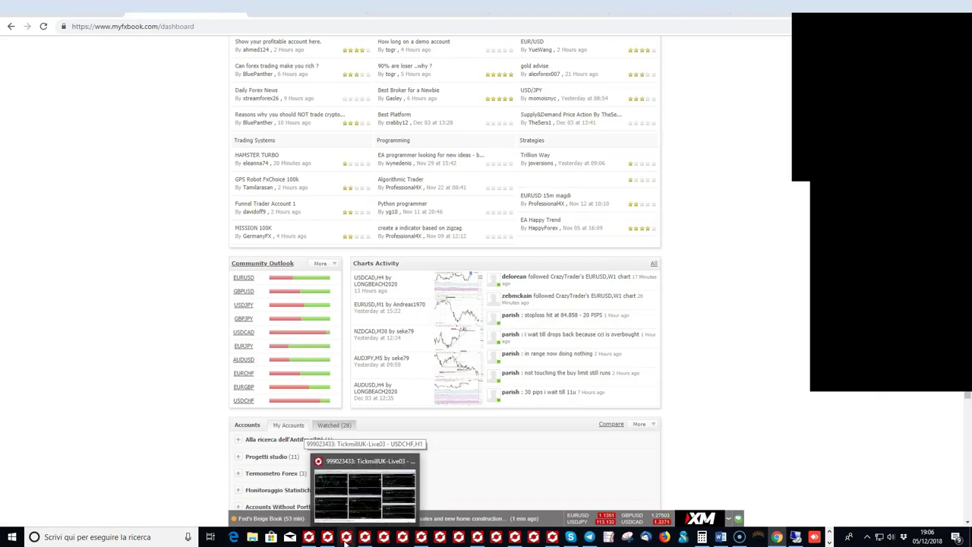
mouse_move(329, 540)
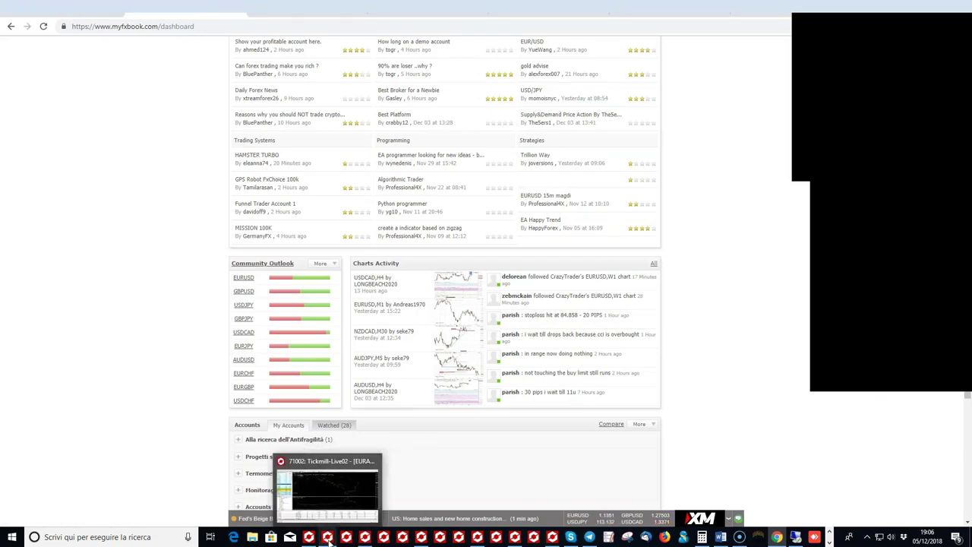
left_click(329, 539)
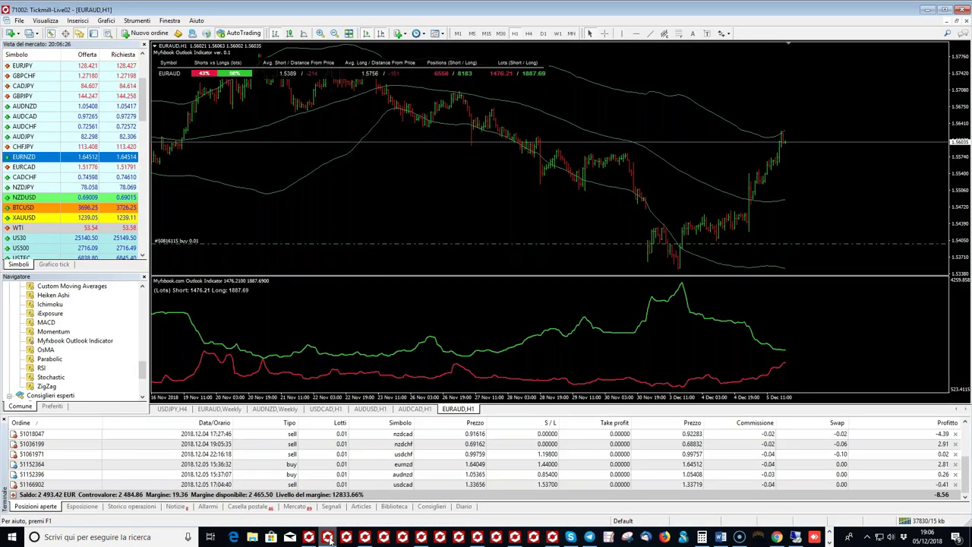
Step: Switch to the TSTermometroForex_PRO account, check GBPUSD Weekly and Daily, then return to EURUSD H4
left_click(420, 539)
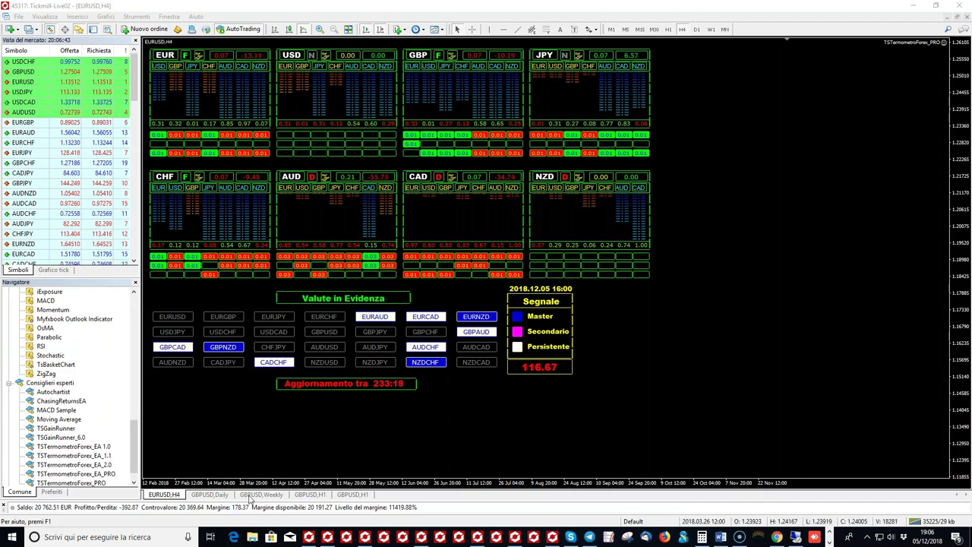
left_click(250, 496)
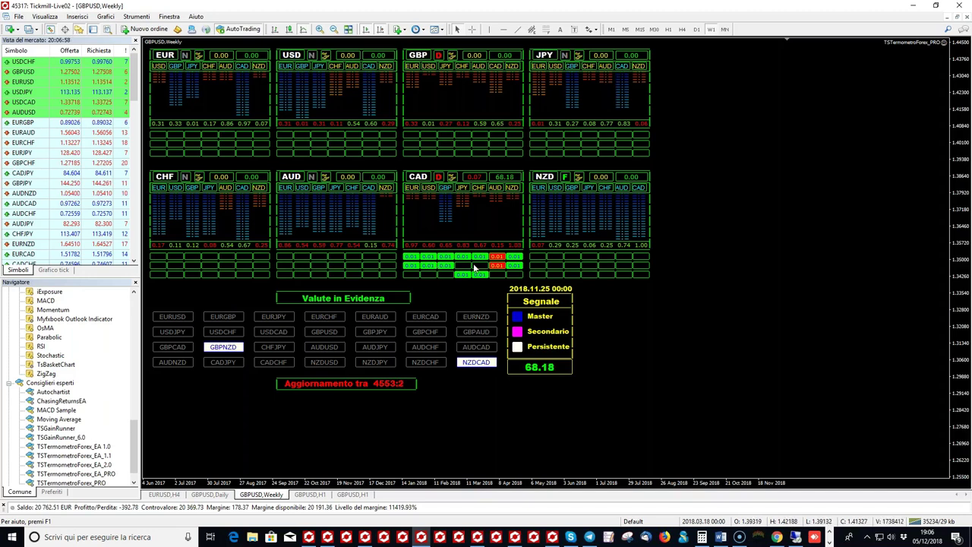
left_click(212, 495)
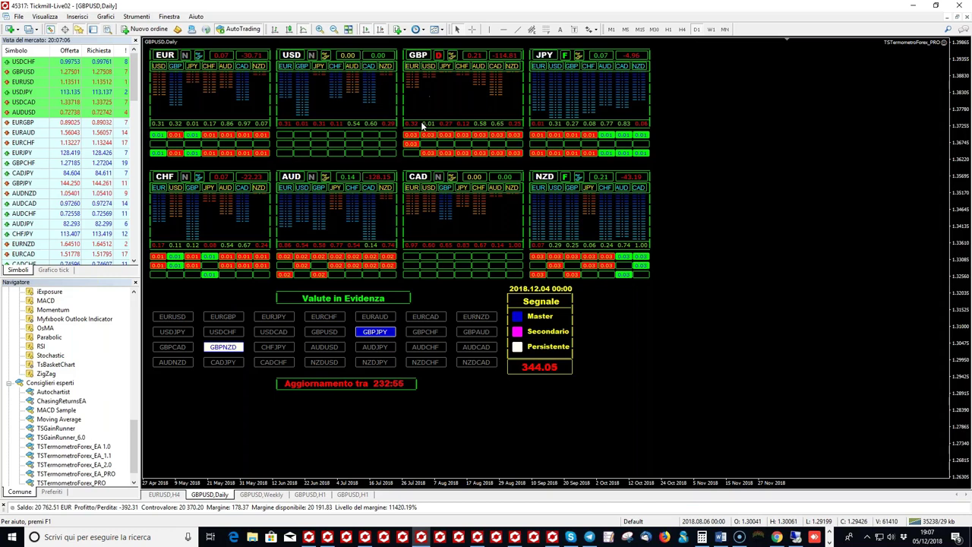
key("ctrl+F6")
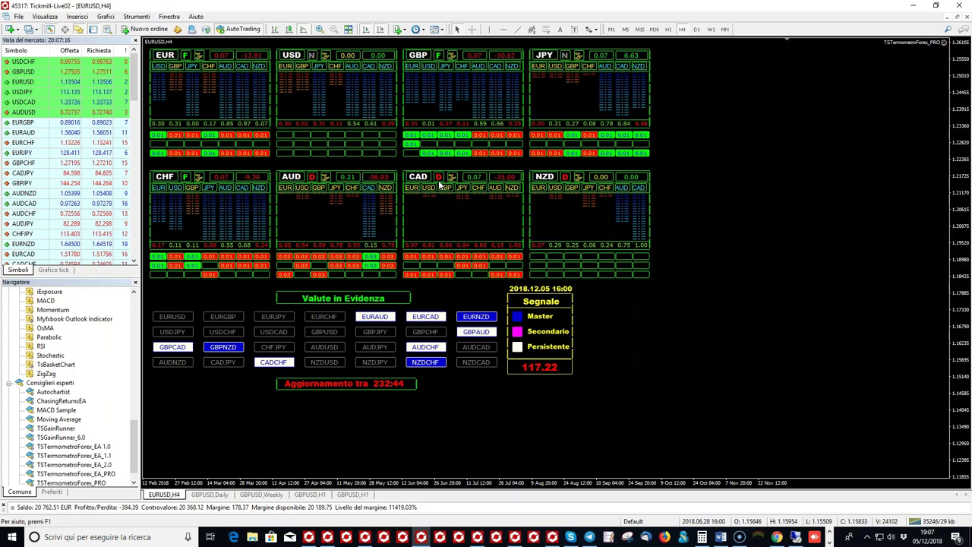
Step: Sell EUR, then GBP, against all other currencies from the strength dashboard panels
left_click(163, 57)
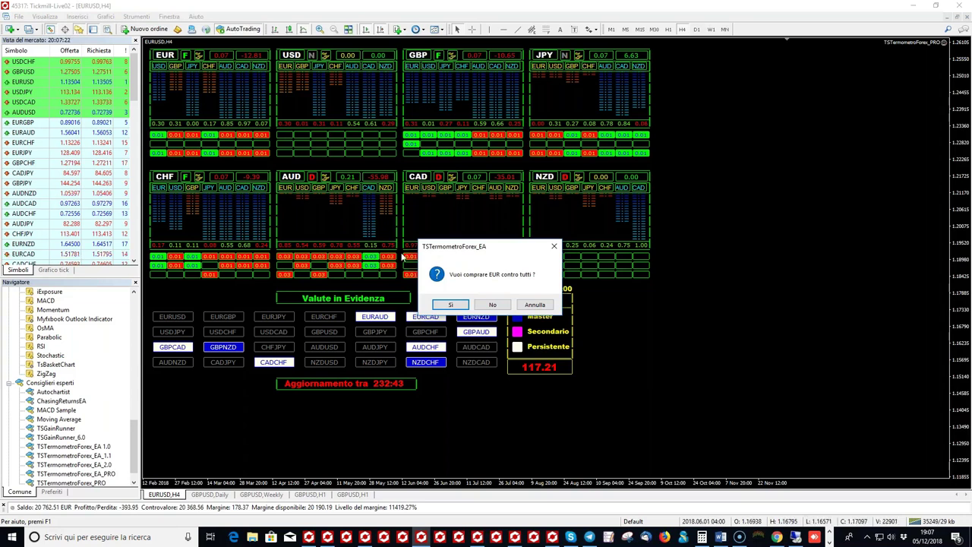
left_click(490, 307)
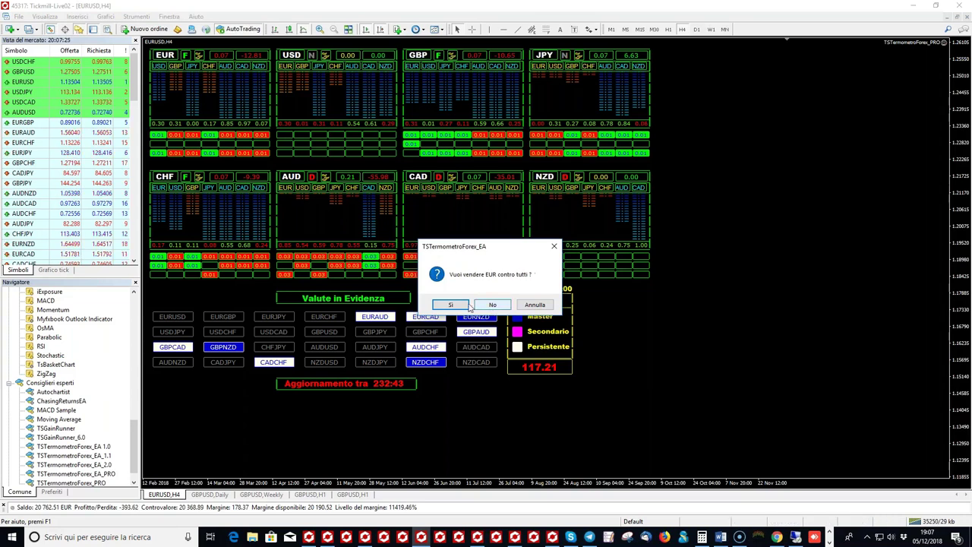
key("Return")
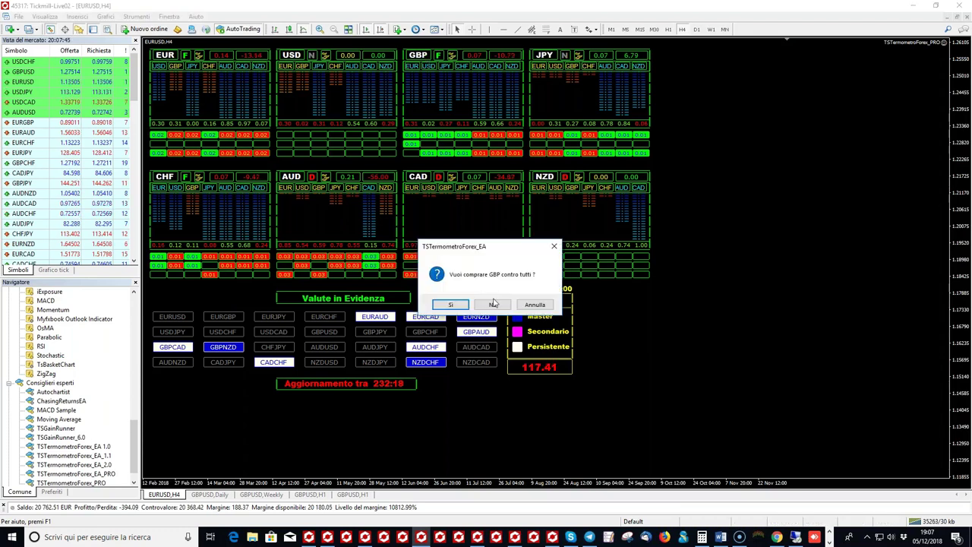
left_click(494, 303)
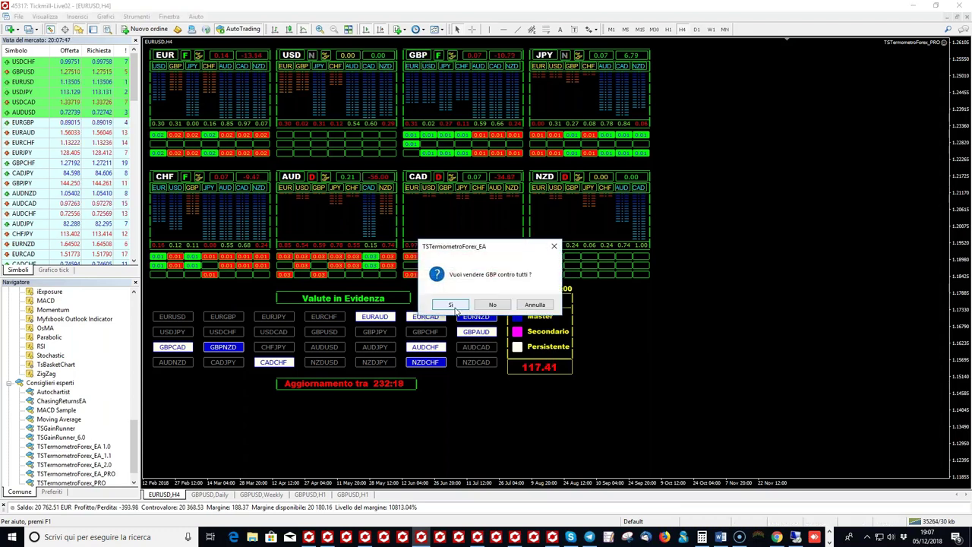
left_click(451, 304)
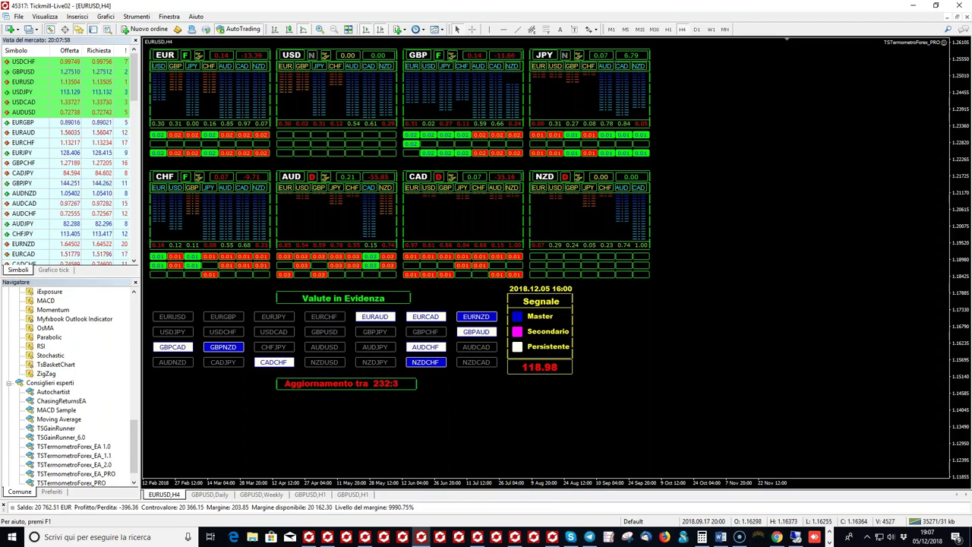
Step: Close the whole JPY basket and sell CHF against all currencies
left_click(450, 305)
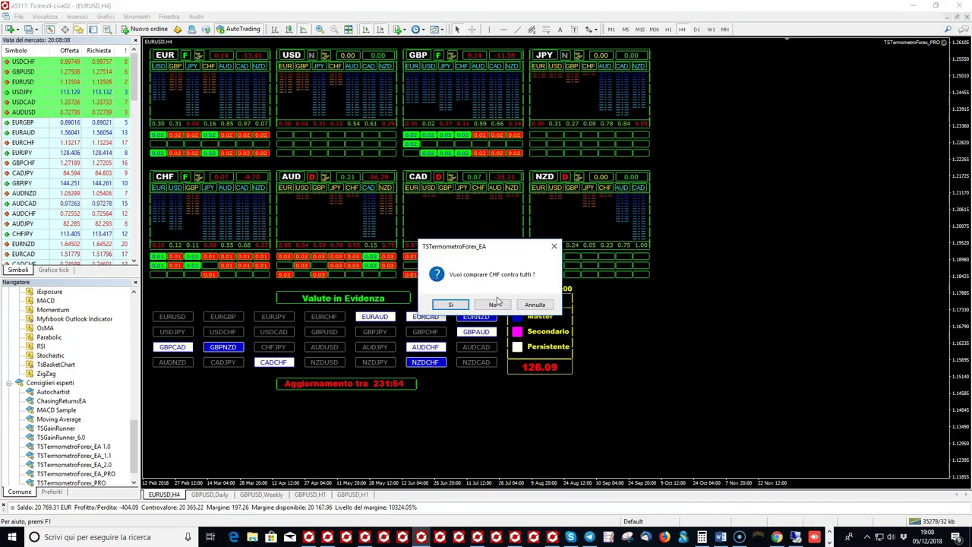
left_click(495, 304)
left_click(458, 305)
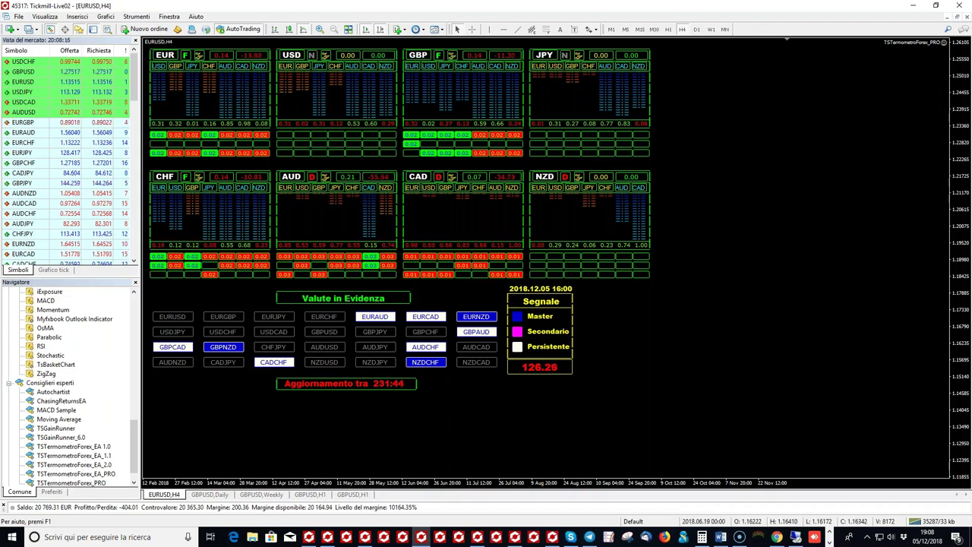
Step: Buy CAD and NZD against all currencies
left_click(464, 265)
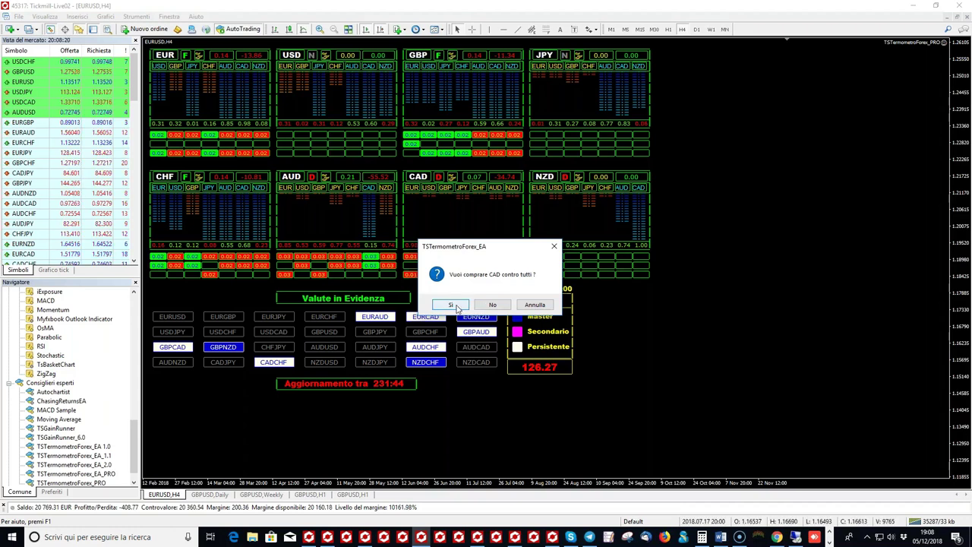
left_click(454, 305)
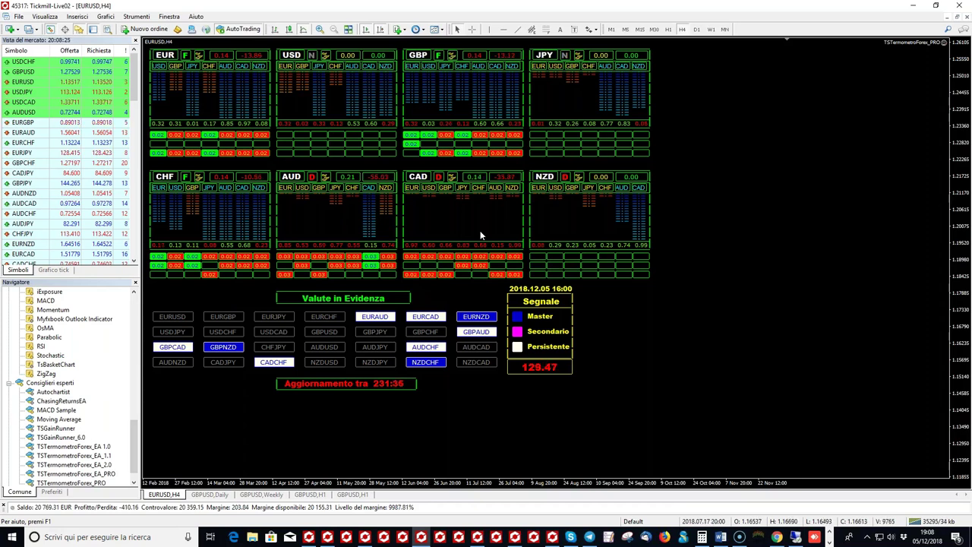
left_click(546, 179)
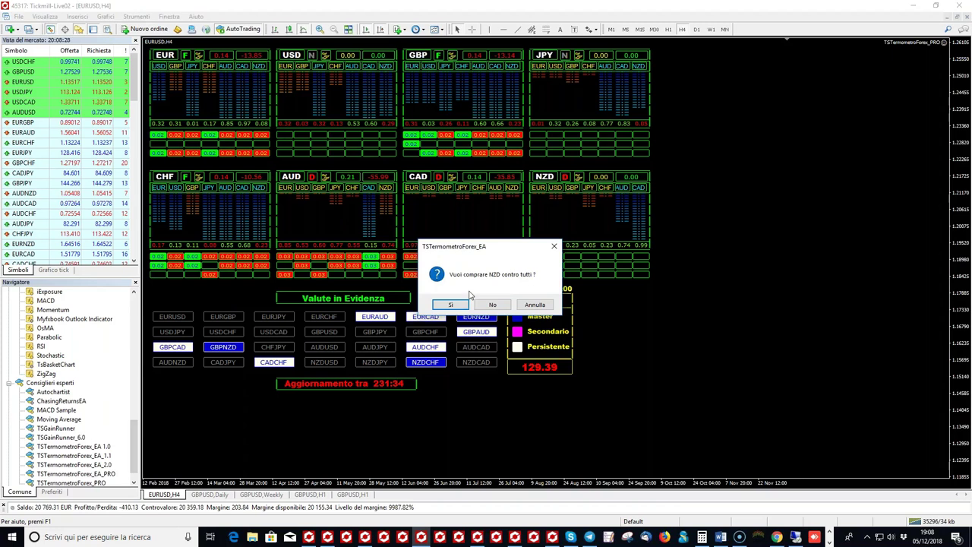
left_click(458, 305)
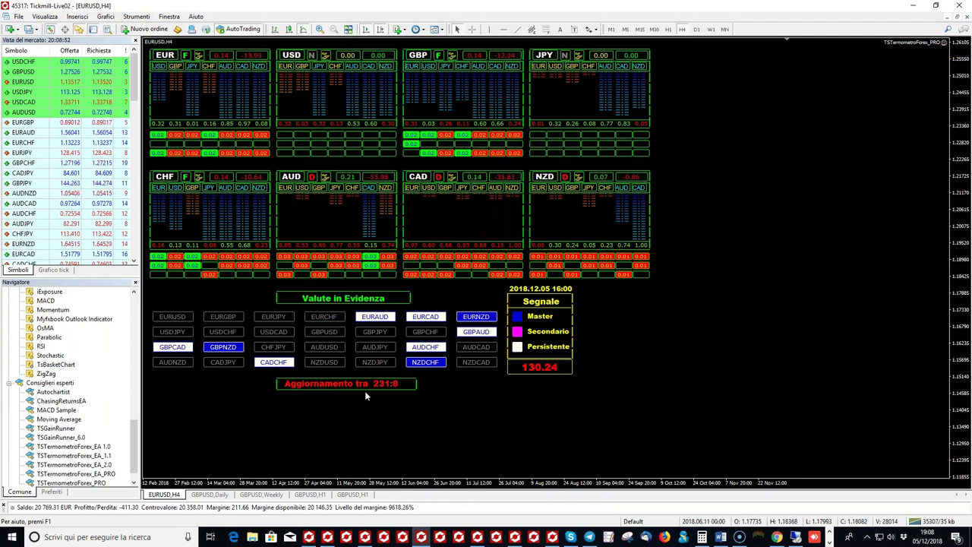
left_click(216, 494)
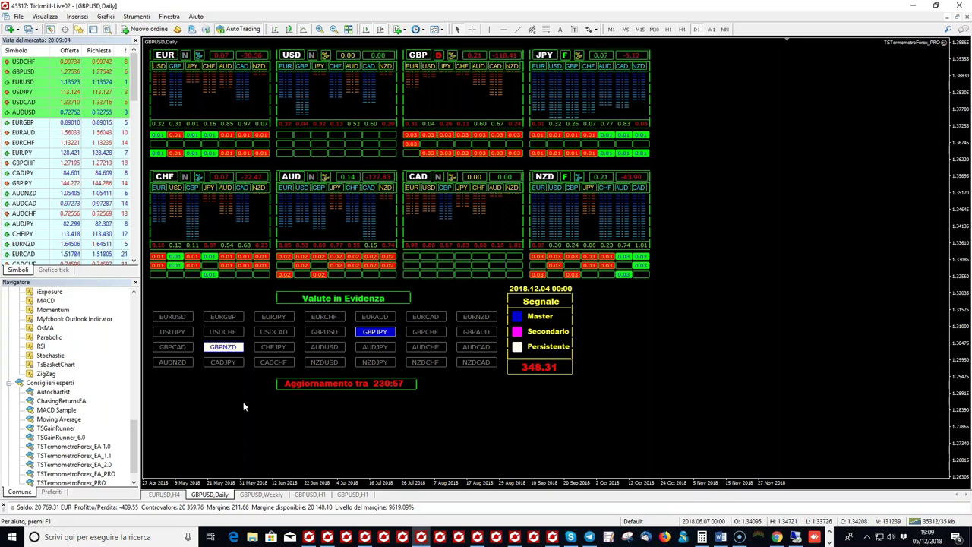
left_click(177, 495)
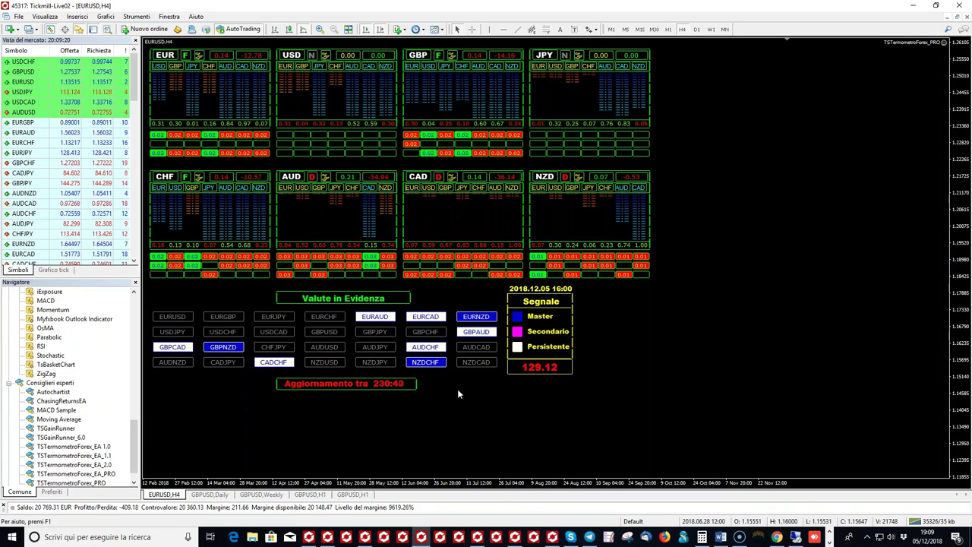
Step: Copy the WorkinForex - Gruppo t.me link from its group info, then hide Telegram
left_click(588, 537)
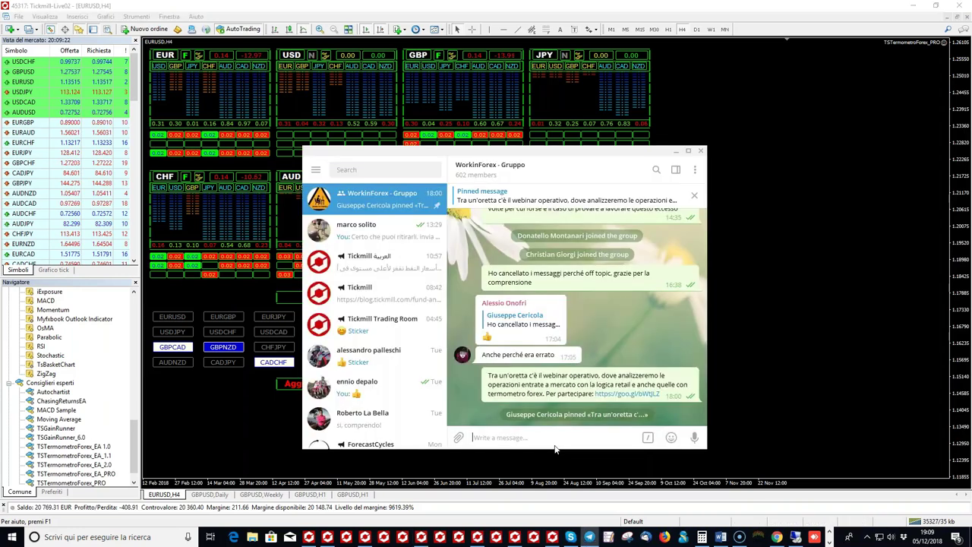
left_click(694, 170)
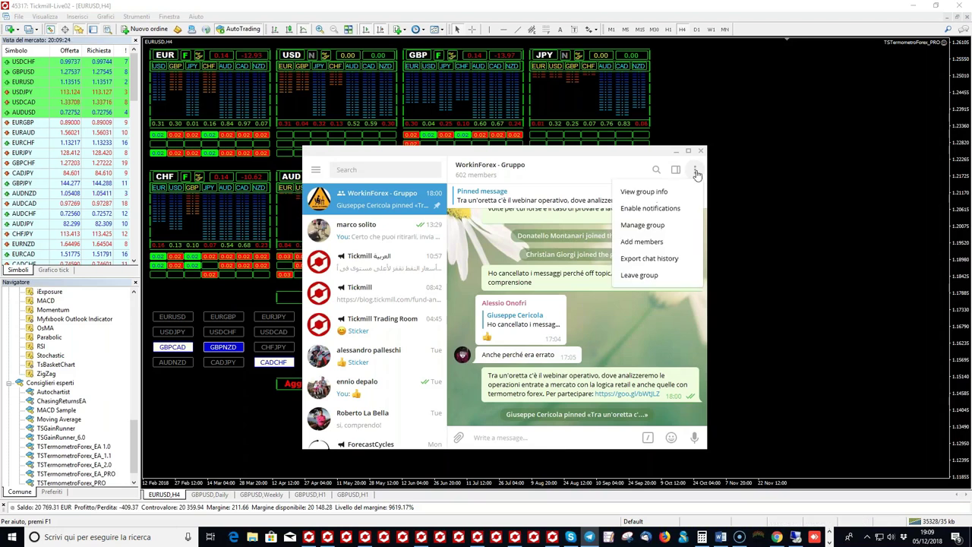
left_click(644, 192)
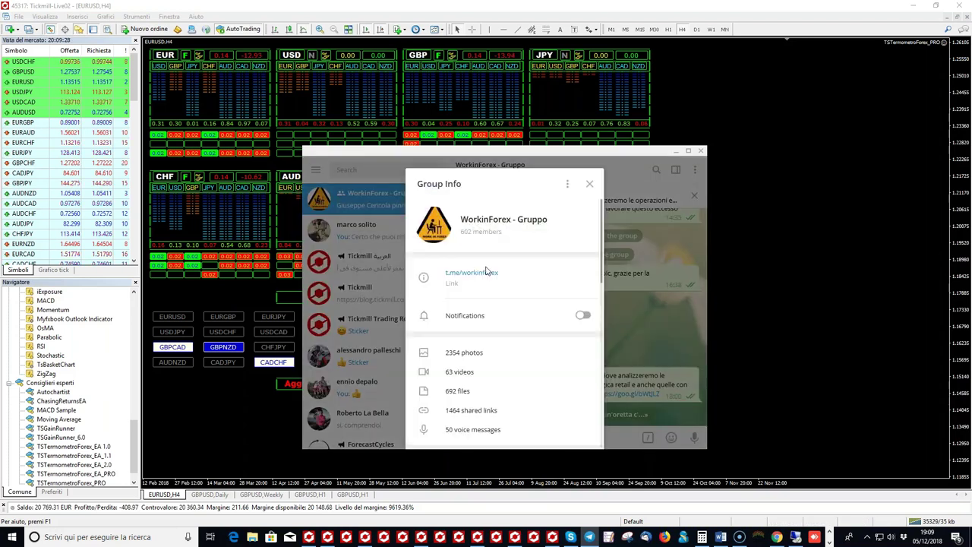
right_click(486, 271)
left_click(522, 293)
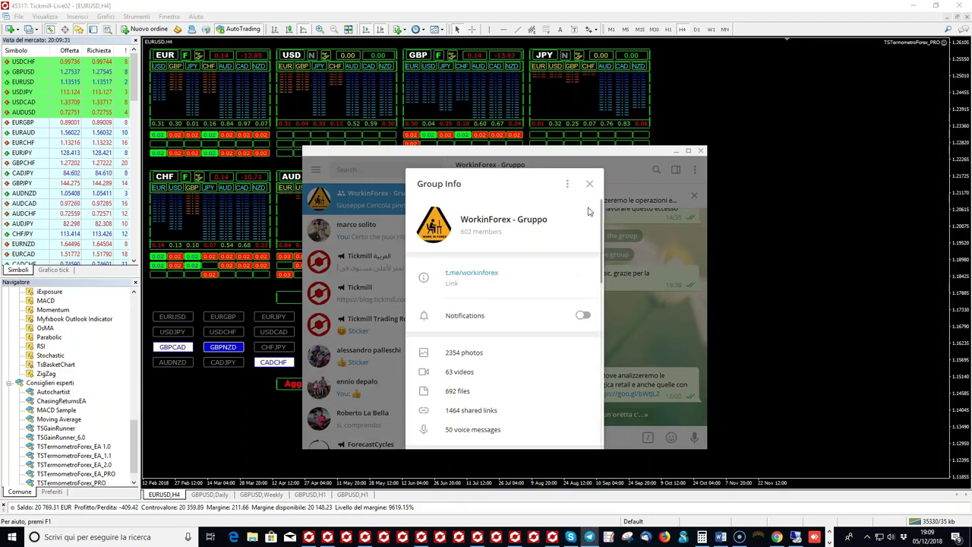
left_click(590, 183)
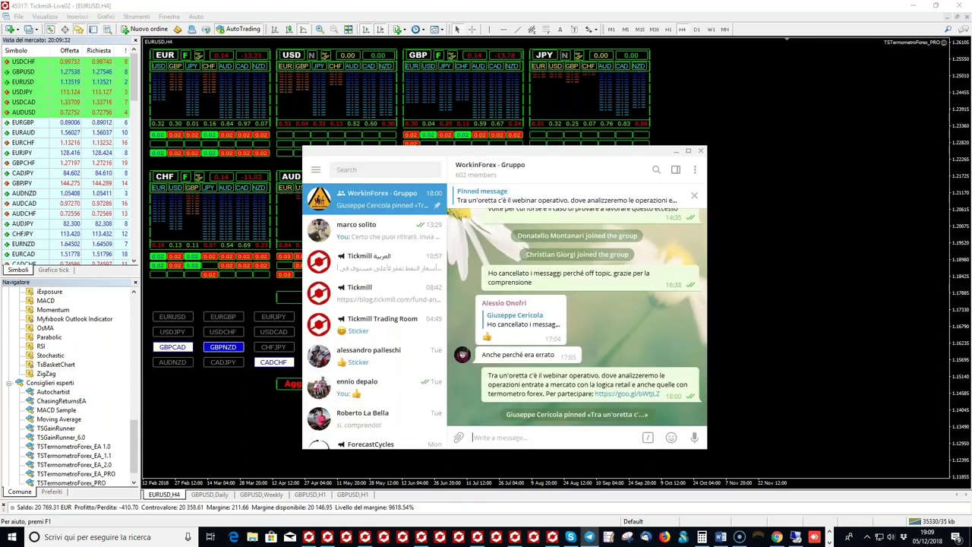
key("alt+Tab")
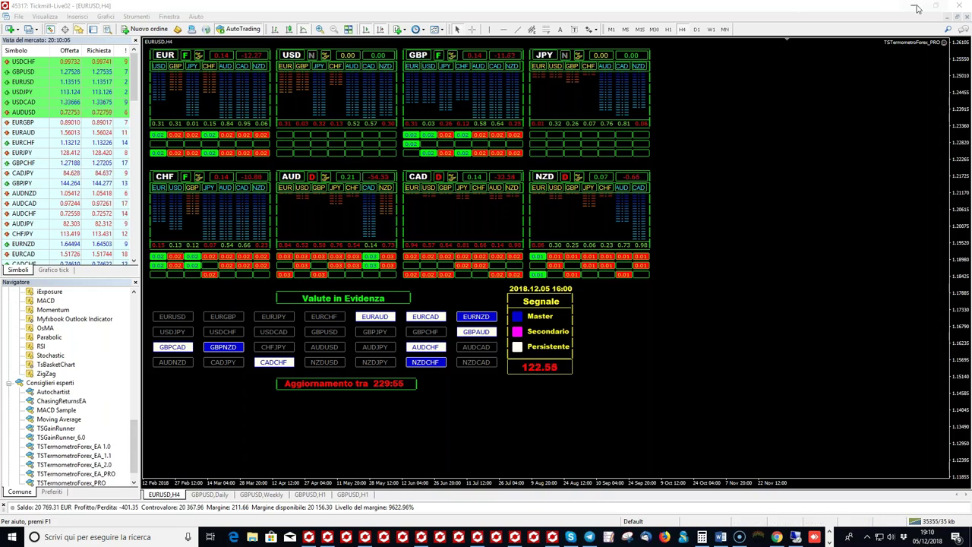
Step: Show the other account's EURAUD H1 chart with its positions, then return to Myfxbook
left_click(916, 9)
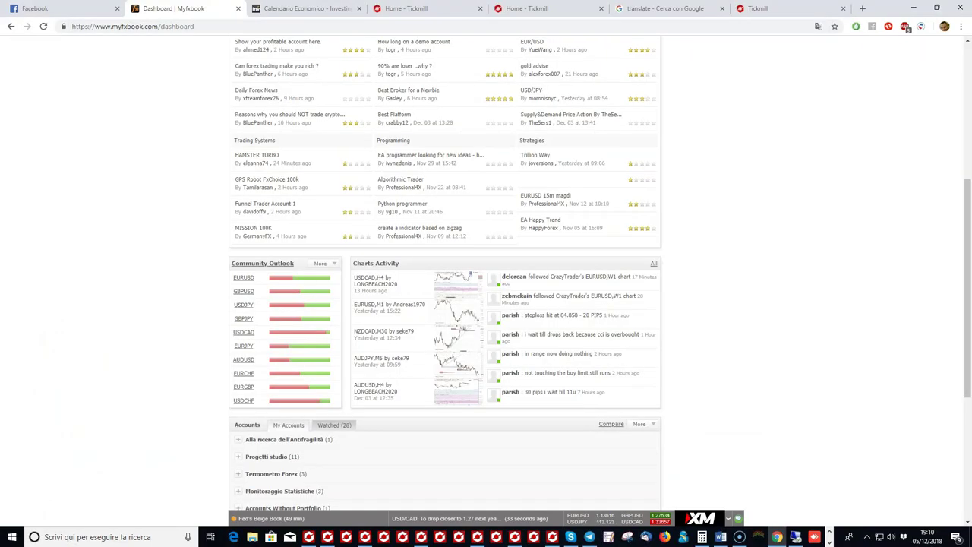
scroll(455, 270, "up", 2)
scroll(454, 270, "up", 2)
Step: Open Community > Outlook, continue past the ad-blocker notice, and reload the Outlook page
mouse_move(491, 83)
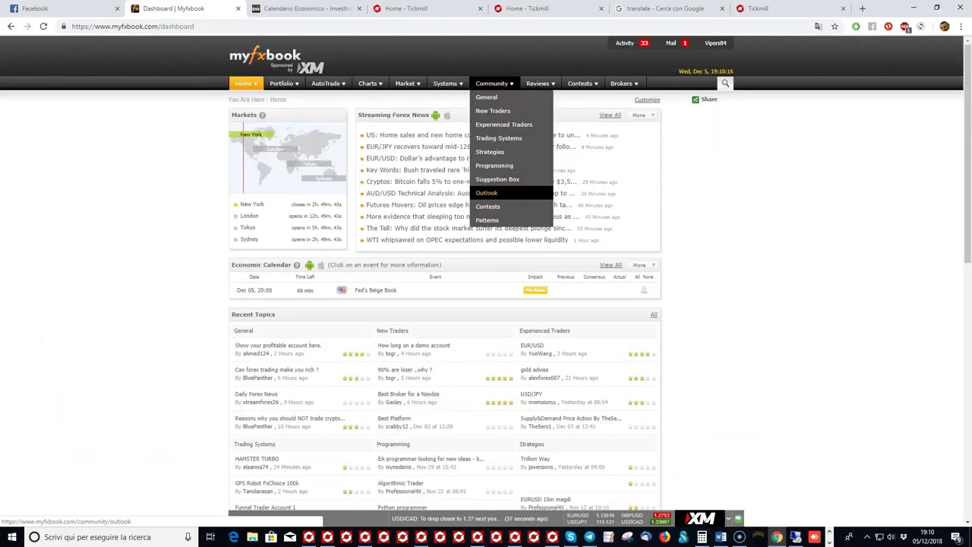
left_click(487, 193)
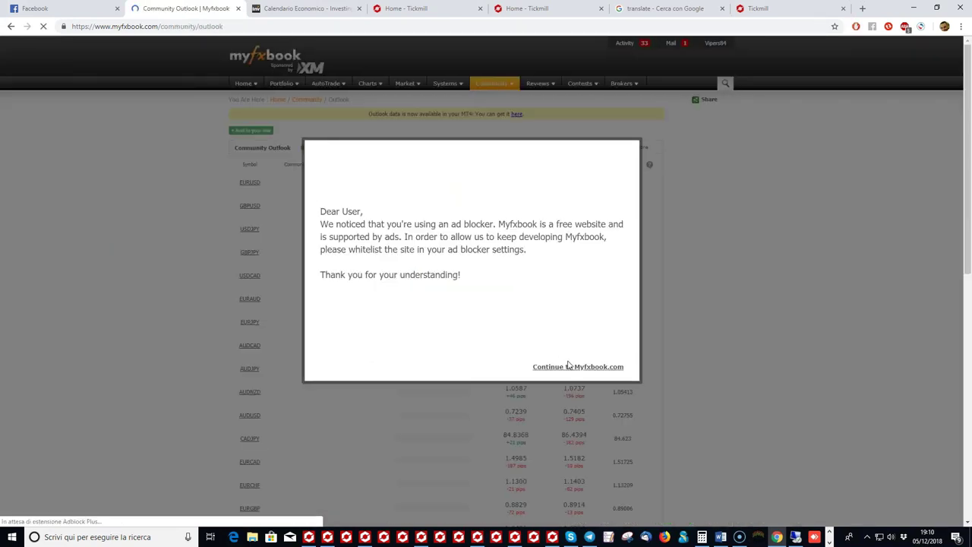
left_click(569, 366)
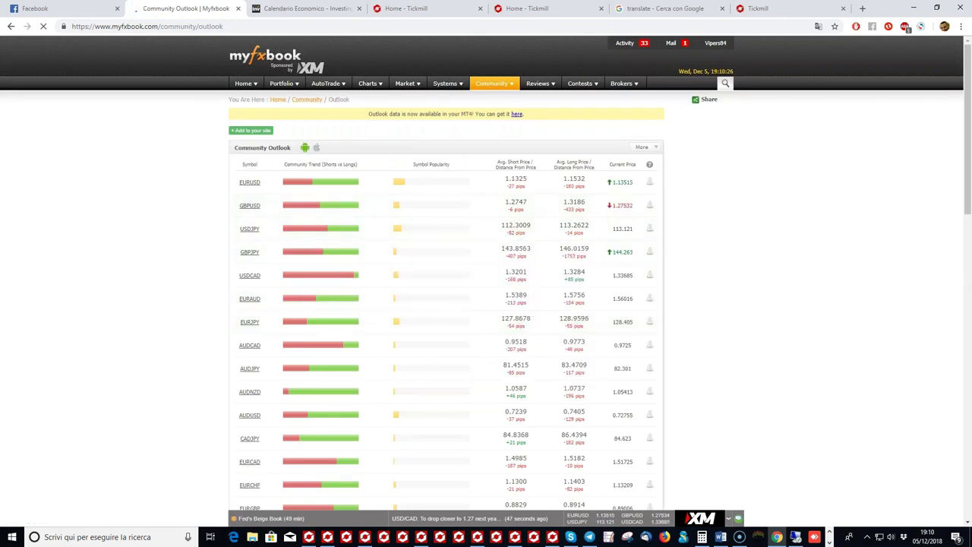
mouse_move(490, 86)
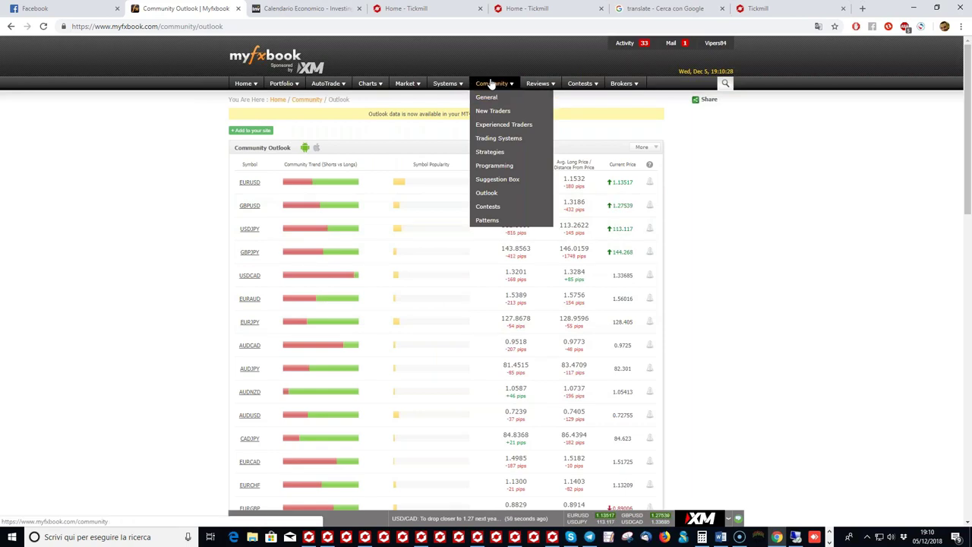
left_click(507, 195)
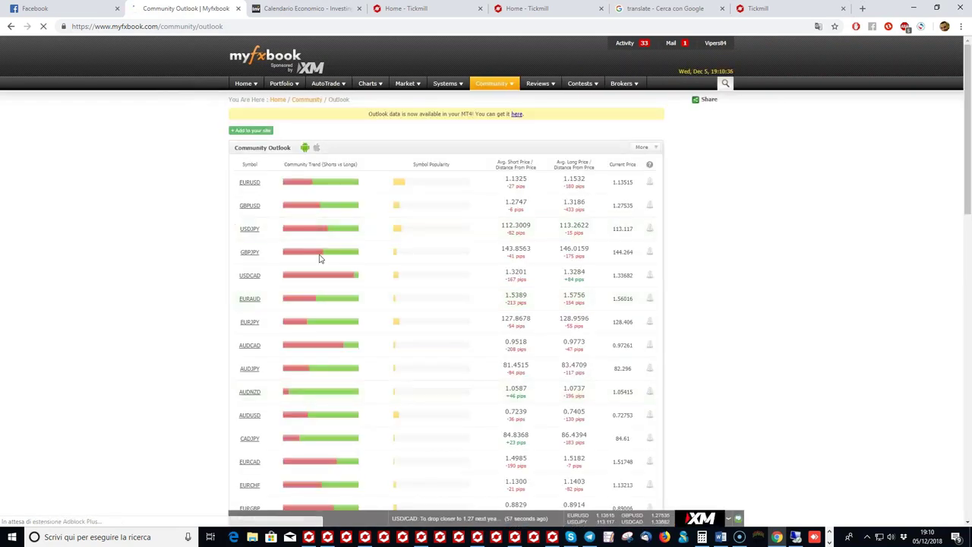
scroll(315, 281, "down", 3)
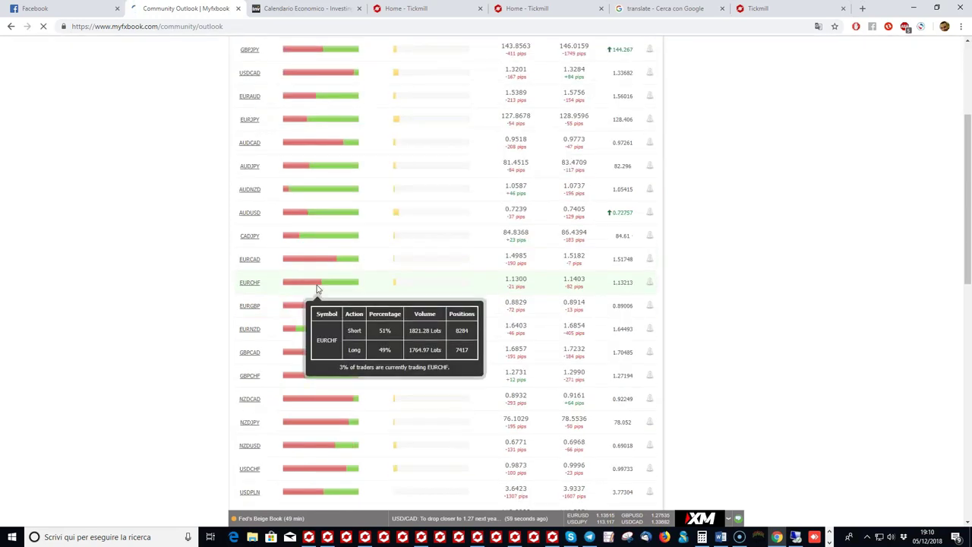
scroll(318, 288, "up", 3)
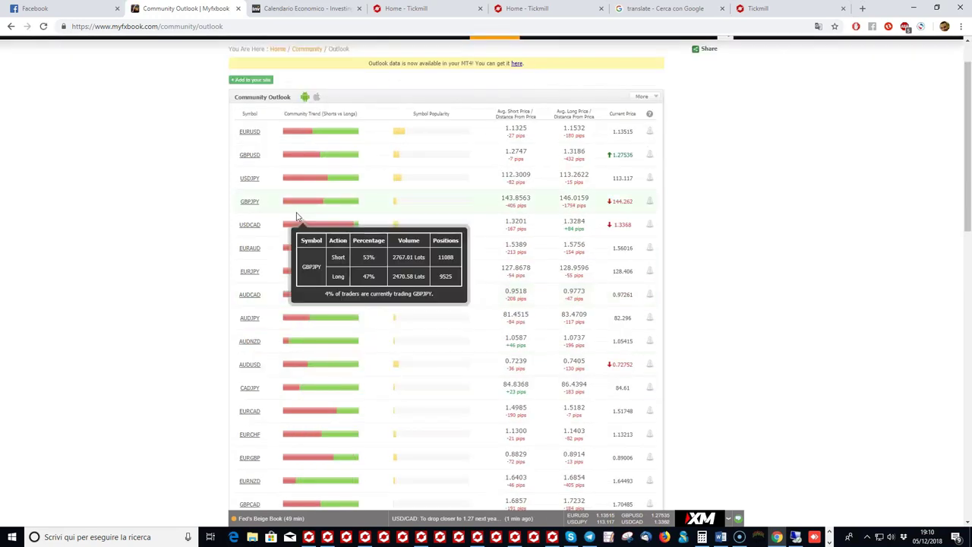
mouse_move(250, 186)
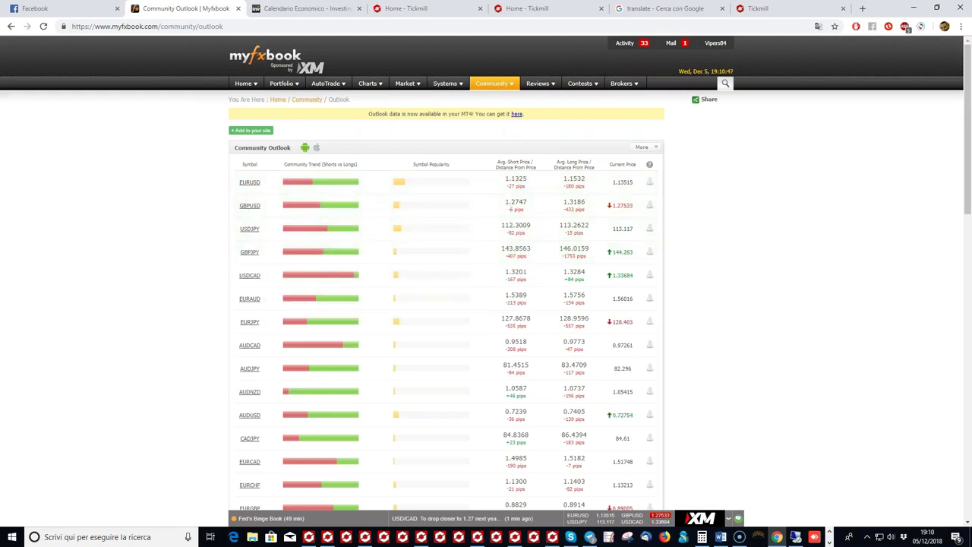
mouse_move(253, 219)
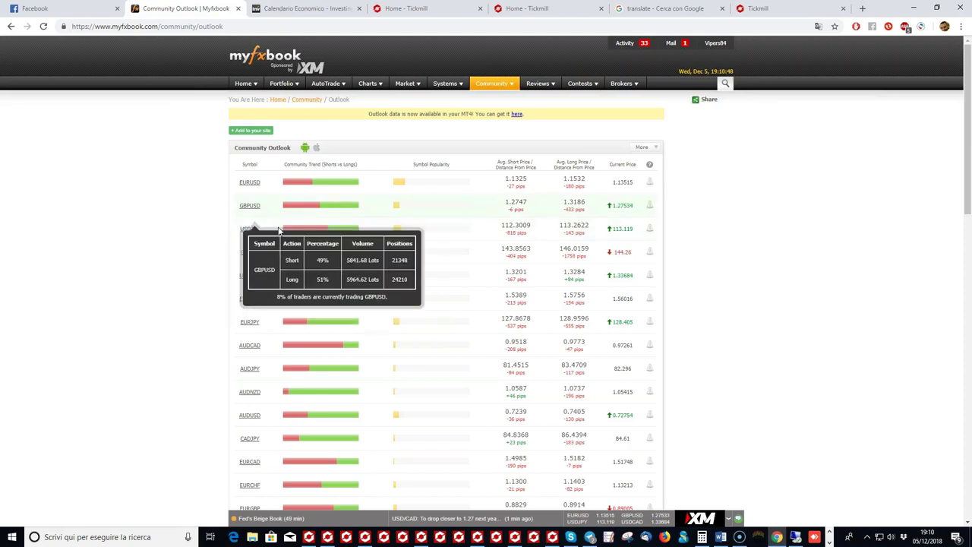
Step: From Home, expand the five watched-account groups, Antifragilità through Accounts Without Portfolio
left_click(243, 83)
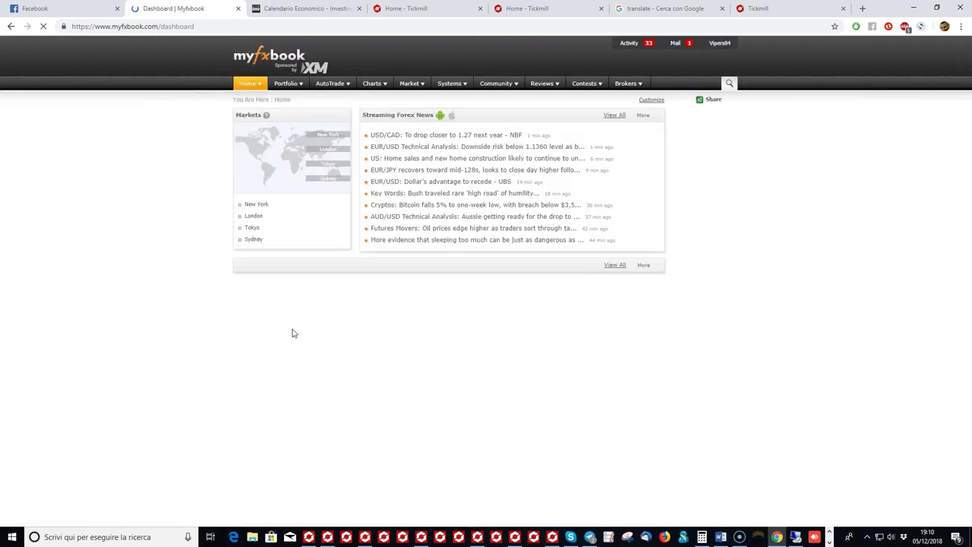
scroll(233, 304, "down", 10)
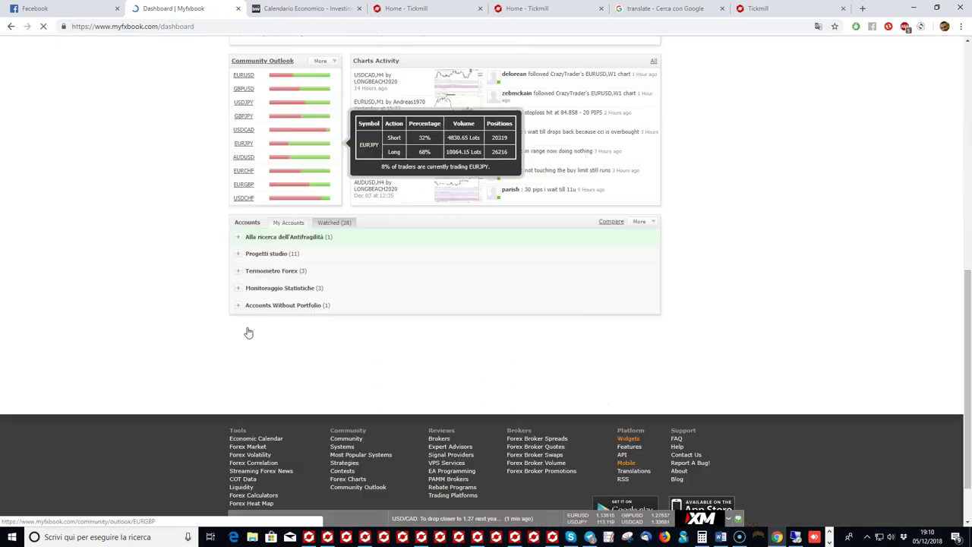
left_click(240, 236)
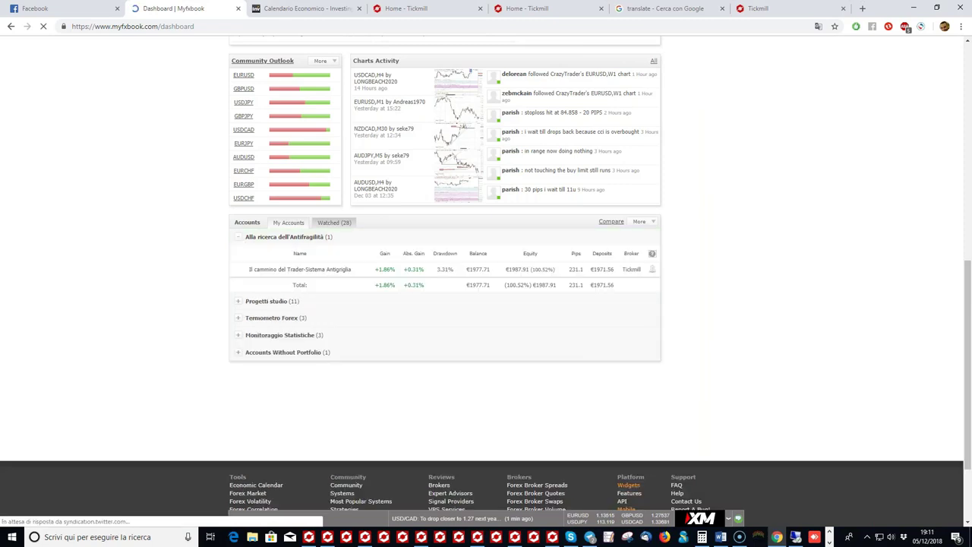
left_click(238, 301)
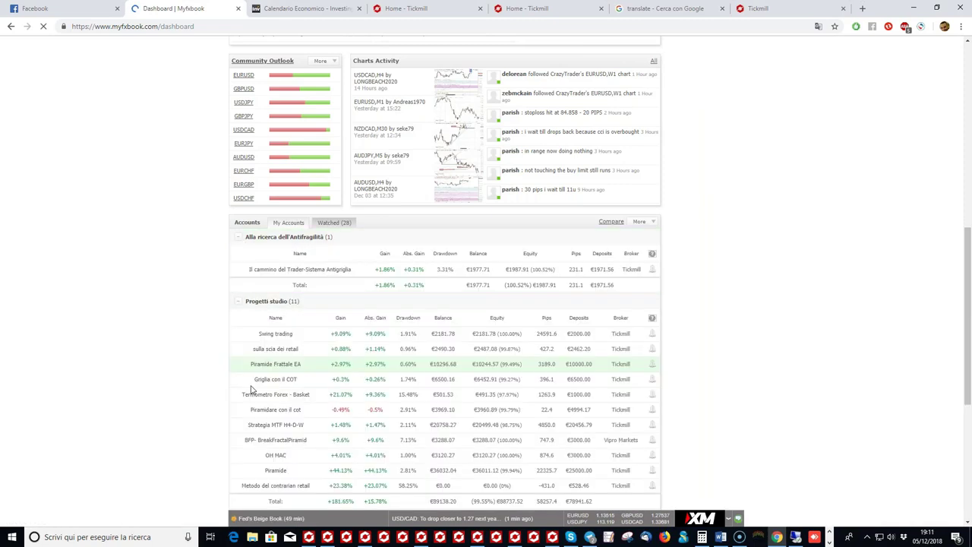
scroll(252, 389, "down", 5)
left_click(240, 215)
left_click(240, 308)
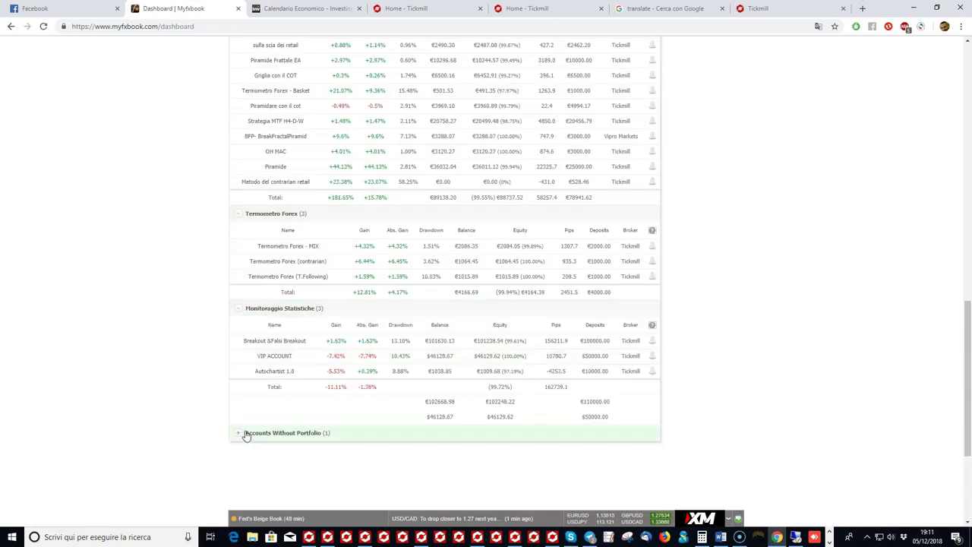
left_click(238, 432)
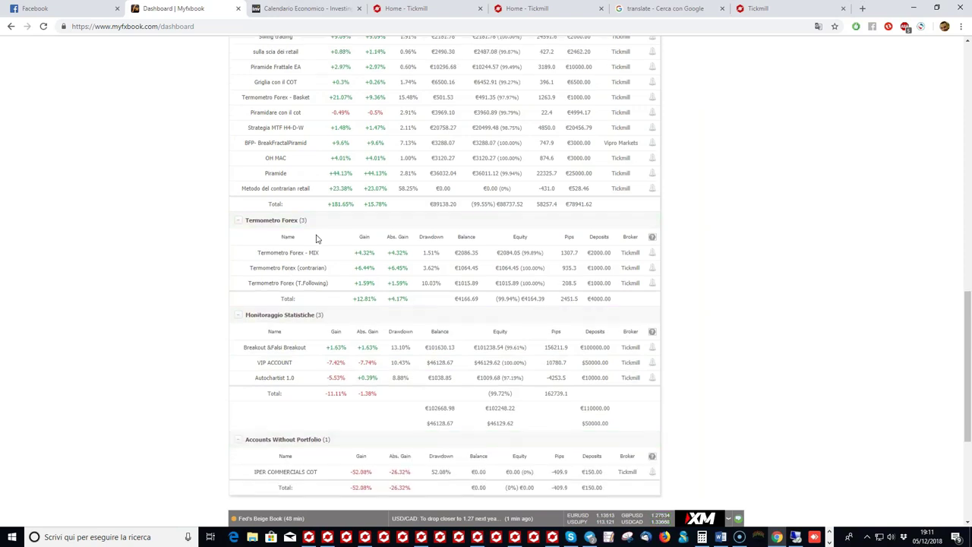
Step: Review the expanded account results, then reopen the Community Outlook page
scroll(316, 239, "up", 10)
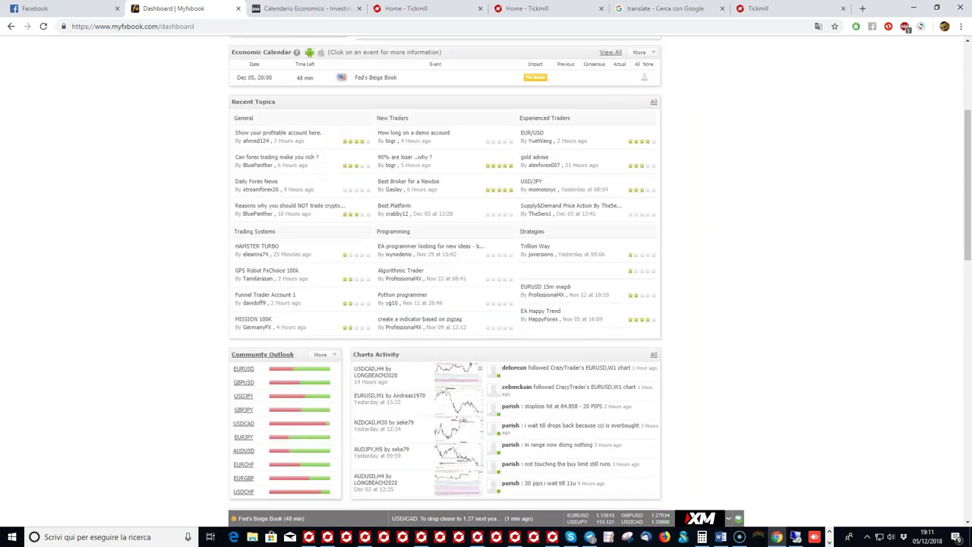
scroll(445, 273, "down", 1)
scroll(394, 265, "down", 9)
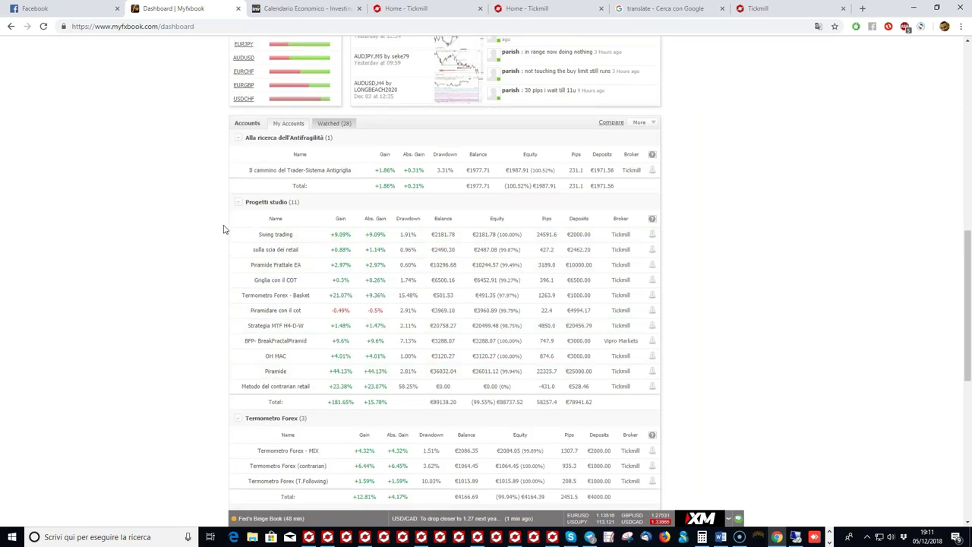
scroll(224, 229, "up", 6)
scroll(304, 273, "down", 5)
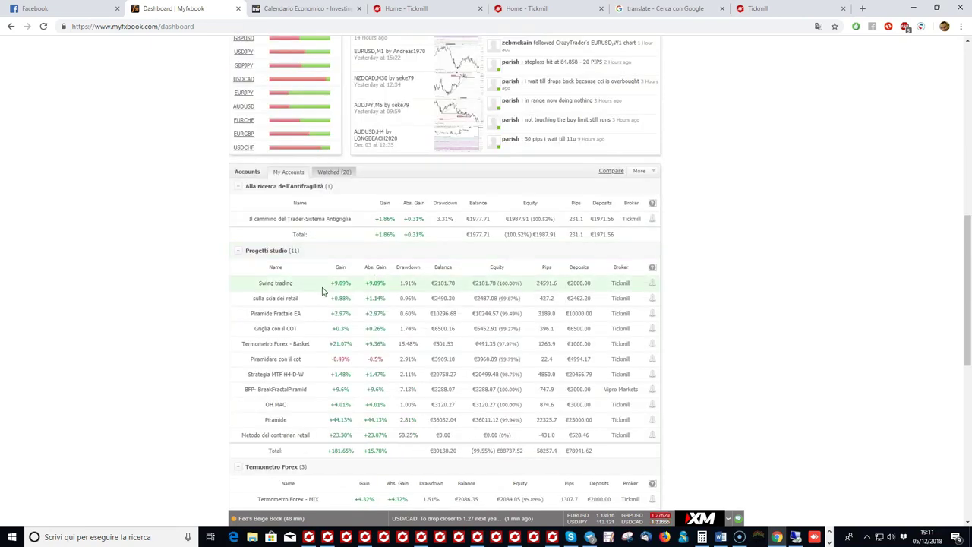
scroll(474, 248, "up", 2)
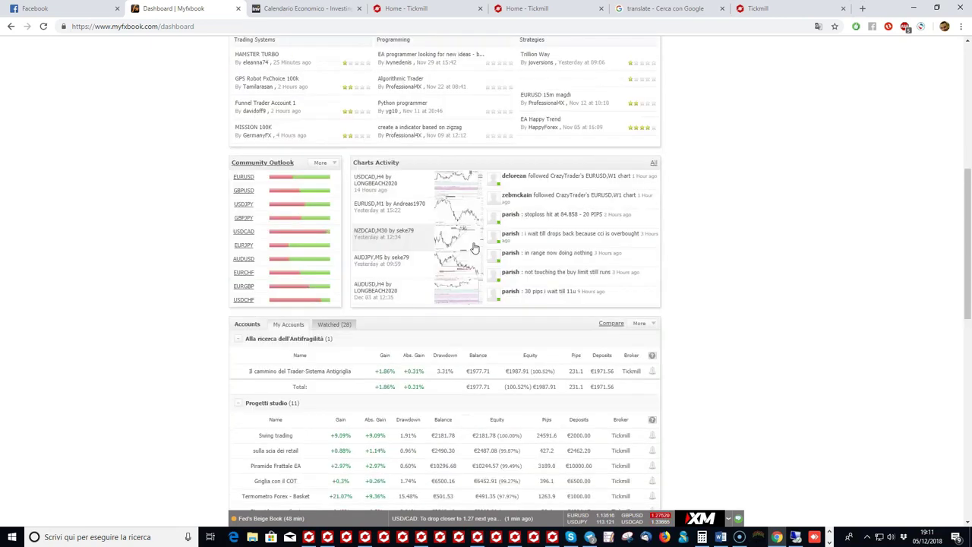
scroll(476, 247, "up", 3)
scroll(478, 247, "up", 3)
mouse_move(492, 83)
left_click(486, 193)
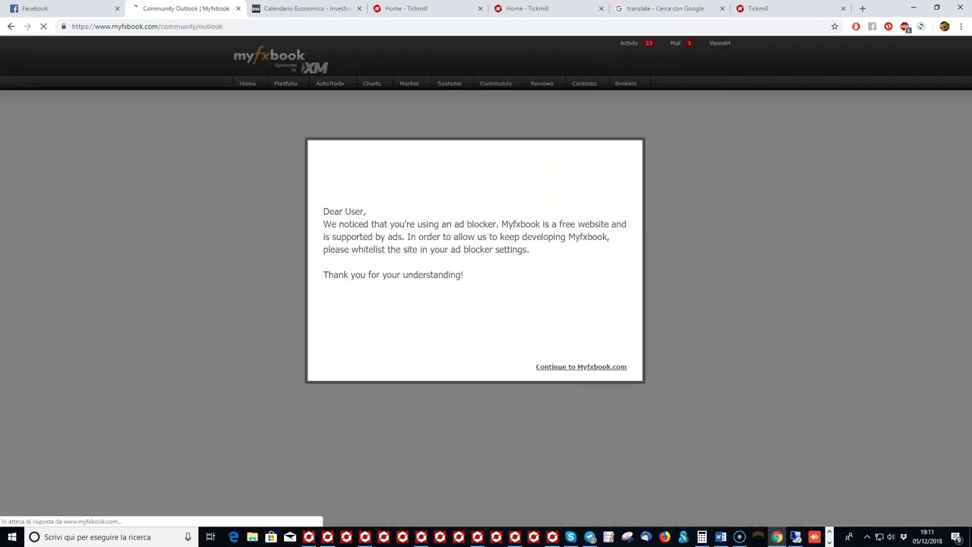
Step: Dismiss the ad-blocker notice and select the Funds Won and Funds Lost amounts
left_click(571, 367)
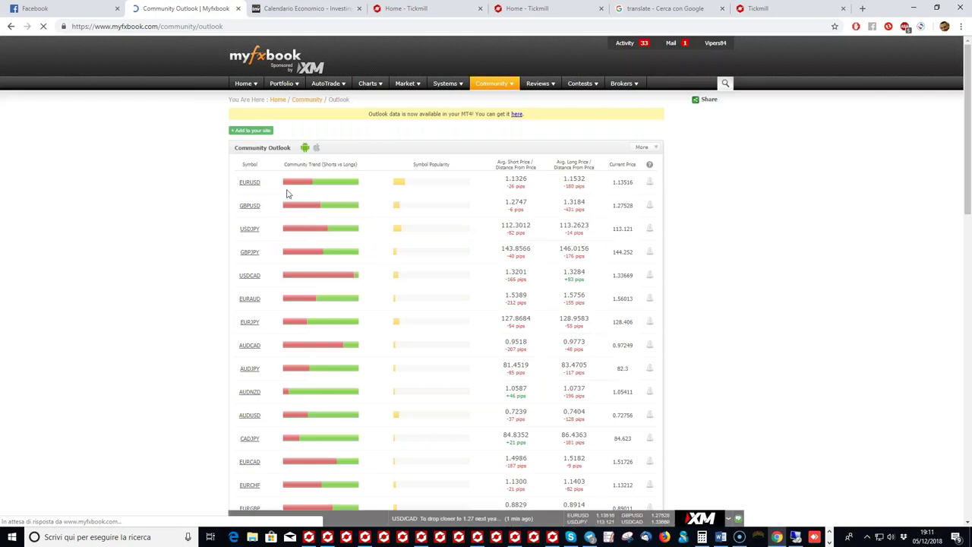
scroll(285, 281, "down", 6)
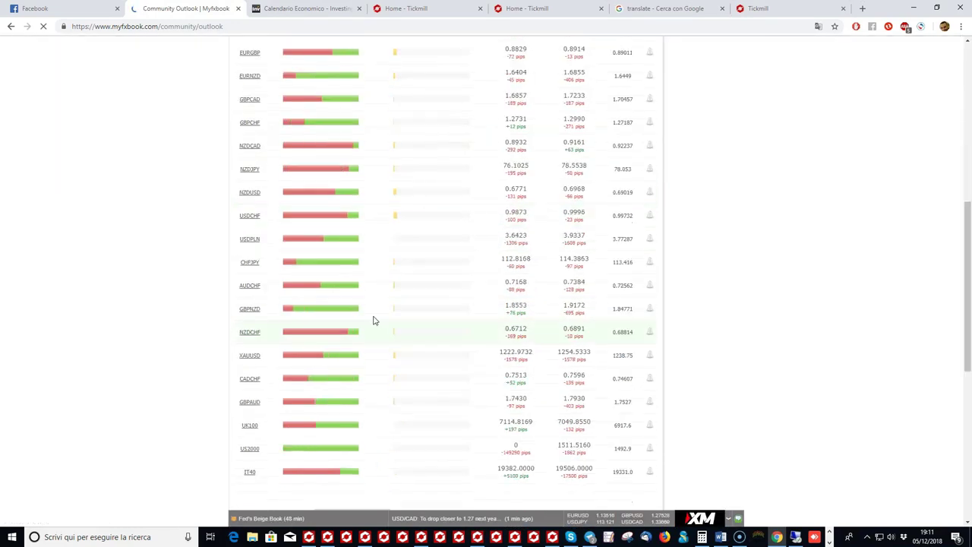
scroll(373, 320, "down", 3)
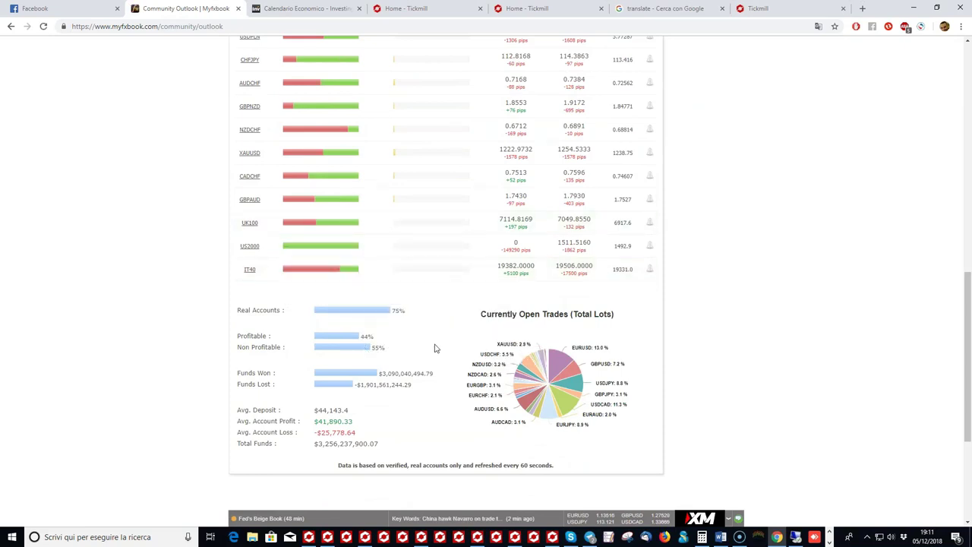
scroll(475, 348, "up", 2)
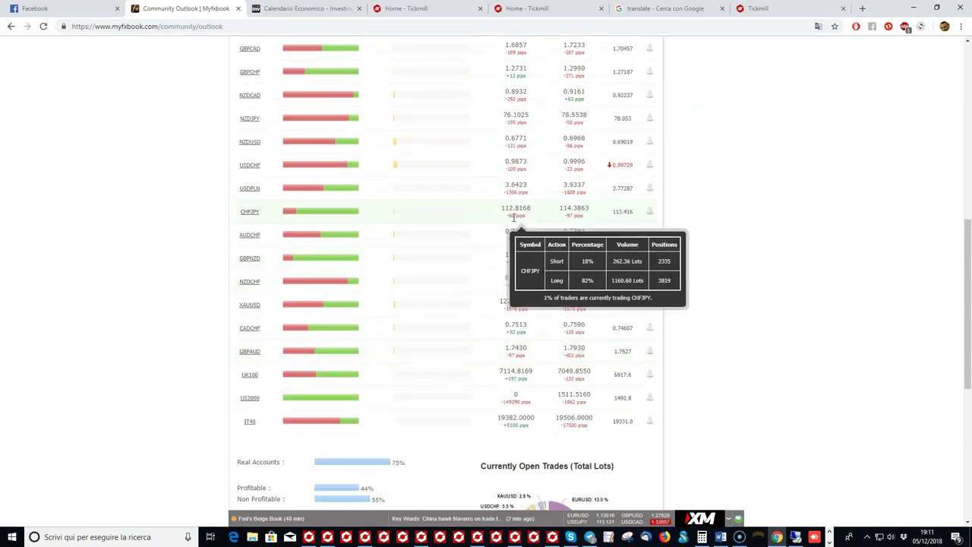
scroll(441, 232, "down", 3)
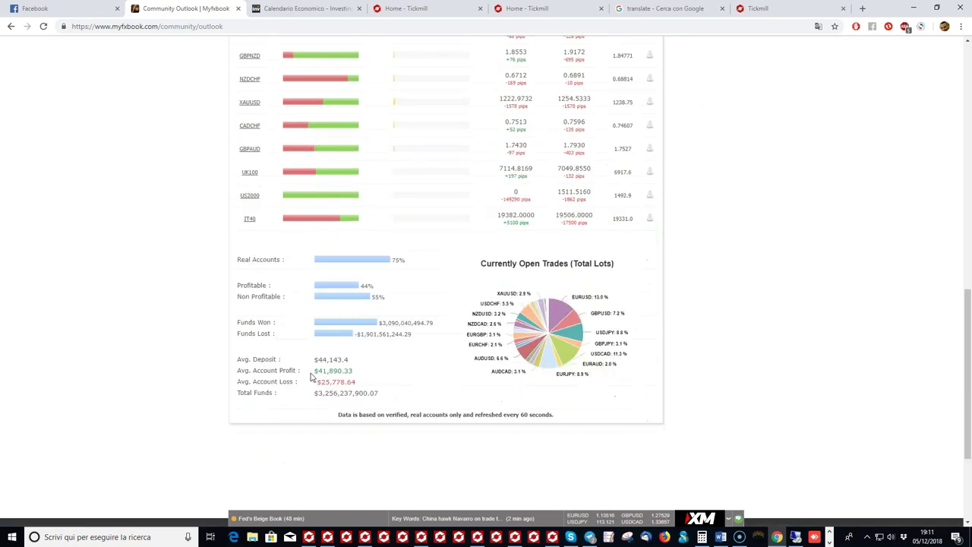
left_click_drag(321, 321, 416, 334)
left_click(387, 325)
left_click(376, 331)
left_click(363, 339)
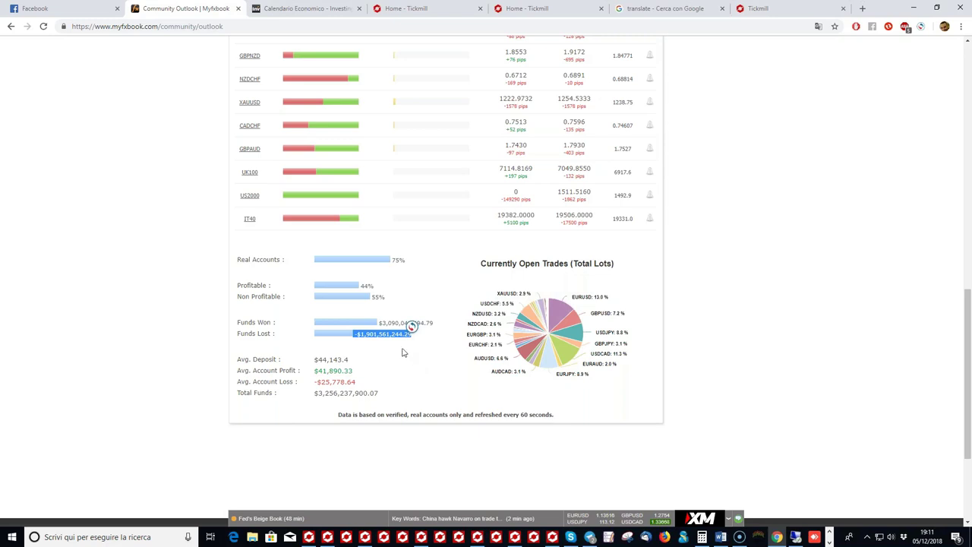
Step: Scroll to the top of the Outlook table and view GBPUSD's short/long breakdown
scroll(446, 357, "up", 2)
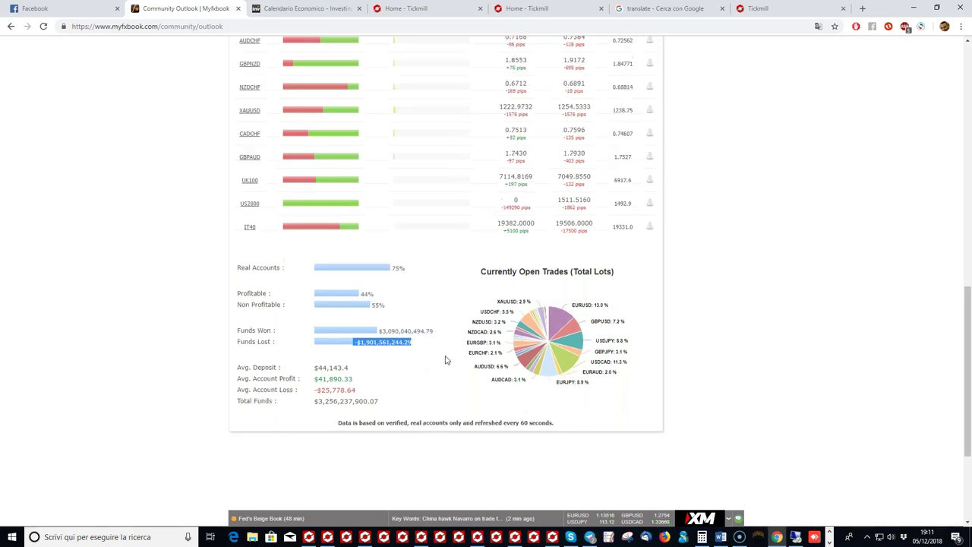
scroll(446, 361, "up", 5)
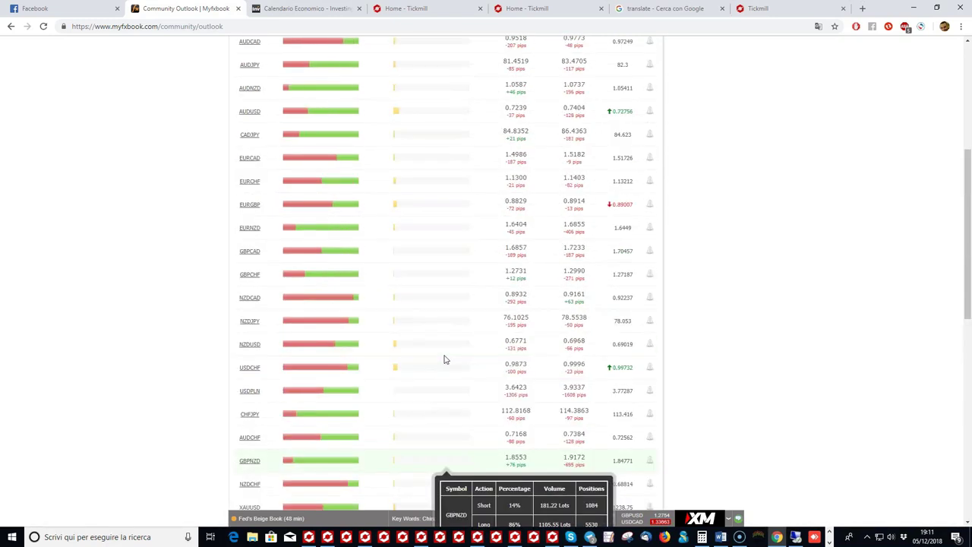
scroll(439, 353, "up", 1)
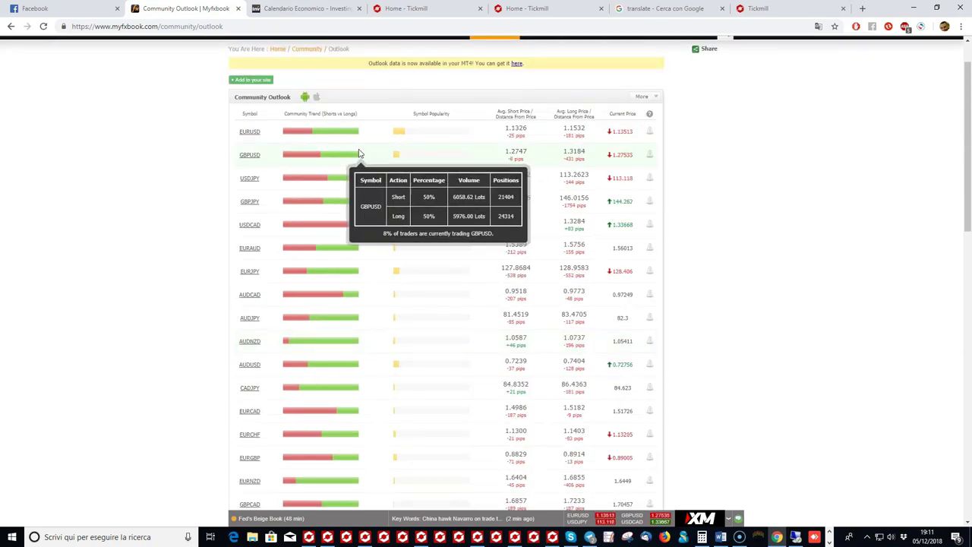
mouse_move(369, 322)
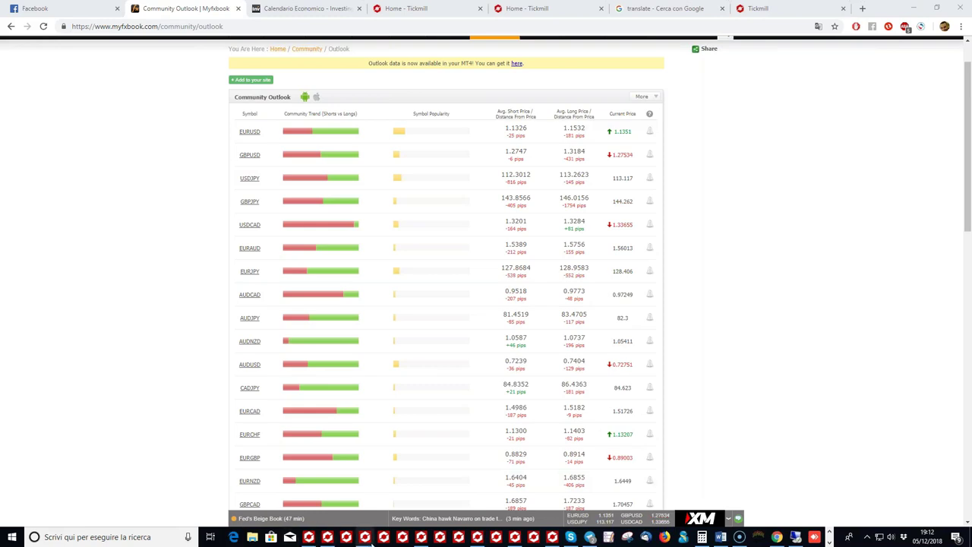
Step: Switch to the six-chart MT4 platform and maximize the EURUSD H1 chart
left_click(365, 538)
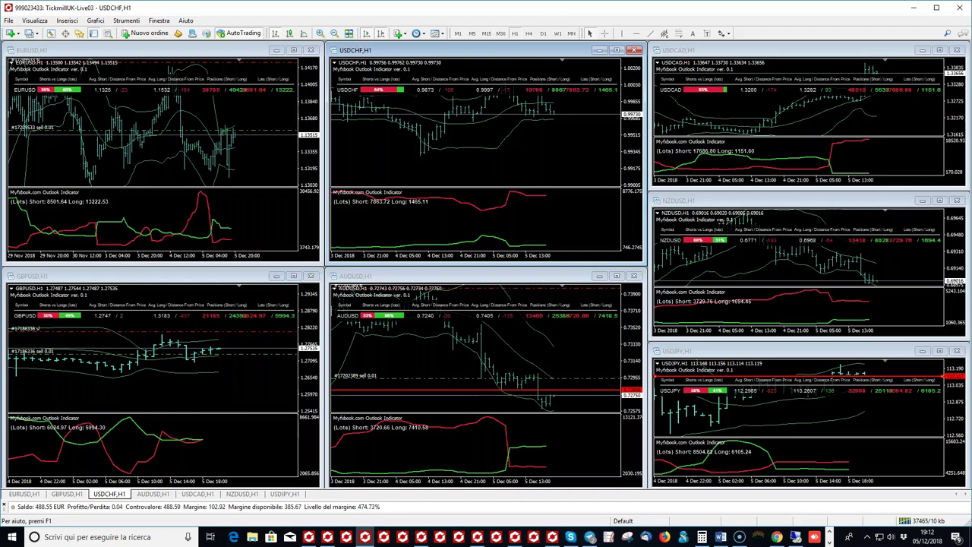
left_click(294, 51)
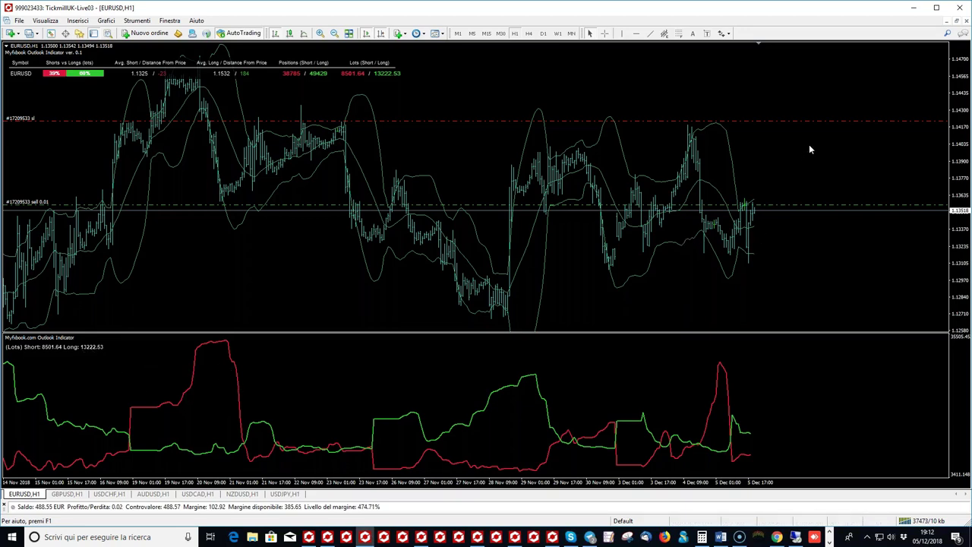
left_click(838, 182)
mouse_move(89, 338)
left_mouse_down()
mouse_move(82, 351)
mouse_move(102, 355)
mouse_move(115, 344)
mouse_move(105, 339)
left_mouse_up()
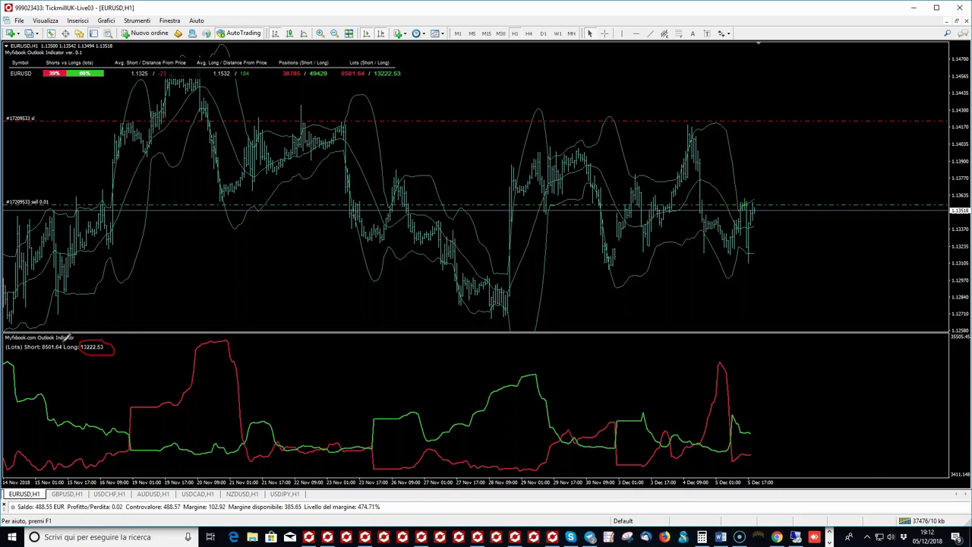
mouse_move(53, 341)
left_mouse_down()
mouse_move(42, 350)
mouse_move(73, 346)
left_mouse_up()
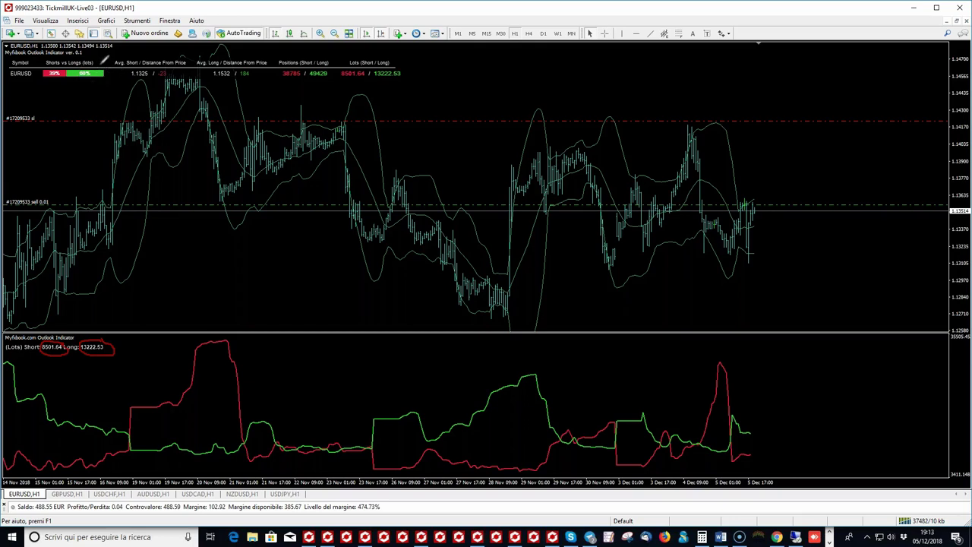
mouse_move(68, 76)
left_mouse_down()
mouse_move(94, 89)
mouse_move(111, 63)
left_mouse_up()
left_click_drag(180, 77, 132, 78)
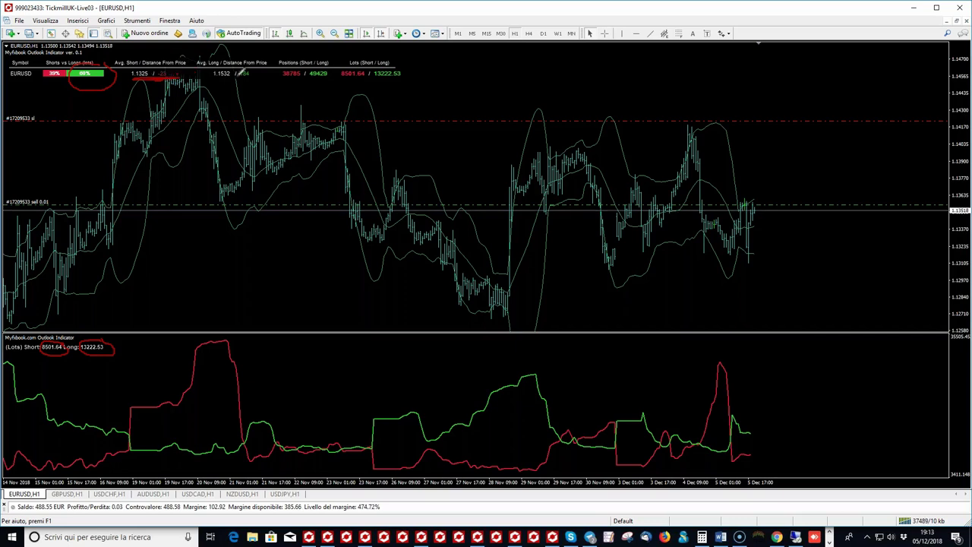
left_click_drag(210, 77, 251, 77)
mouse_move(133, 67)
left_mouse_down()
mouse_move(144, 79)
mouse_move(188, 67)
left_mouse_up()
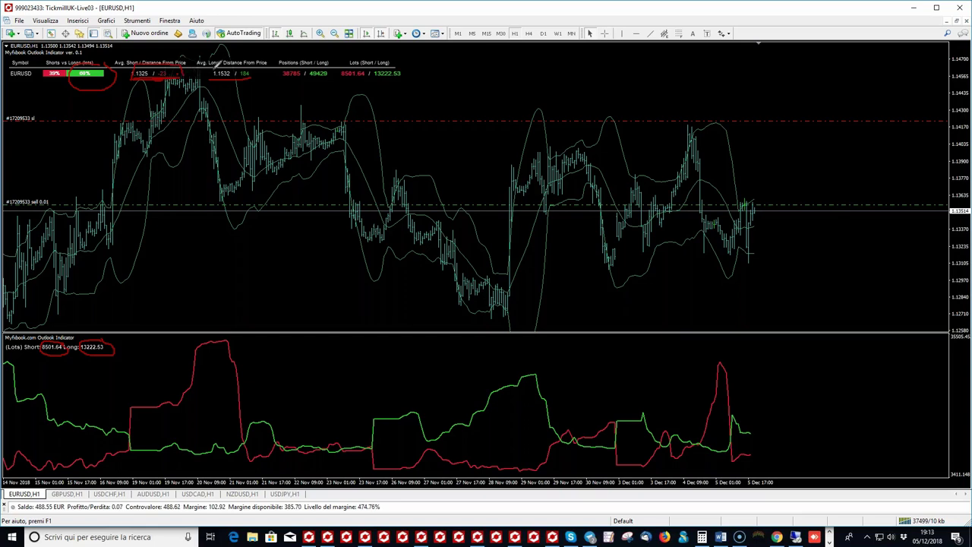
mouse_move(208, 79)
left_mouse_down()
mouse_move(208, 65)
mouse_move(256, 79)
left_mouse_up()
key("Escape")
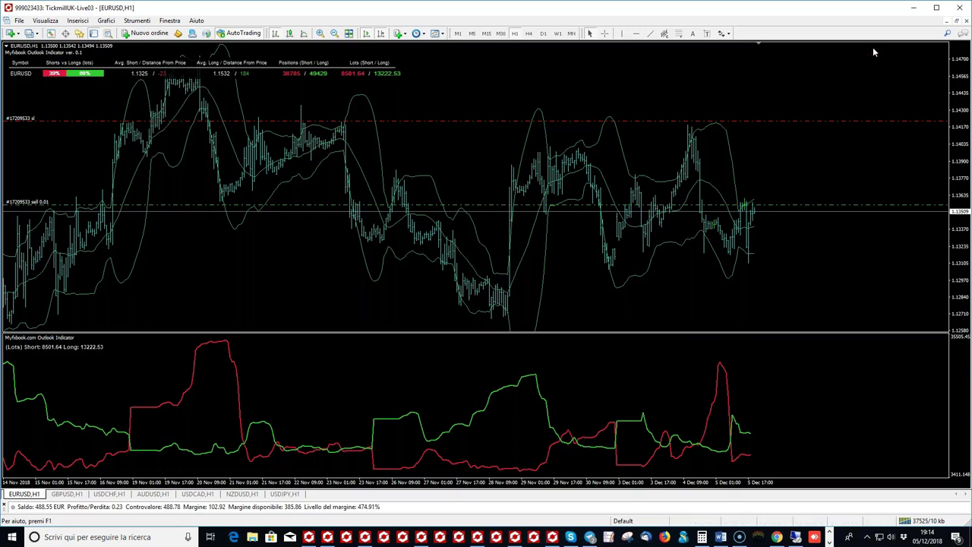
Step: Switch to the second MT4 terminal's Live02 EURAUD H1 chart and turn on the crosshair
mouse_move(327, 537)
left_click(319, 539)
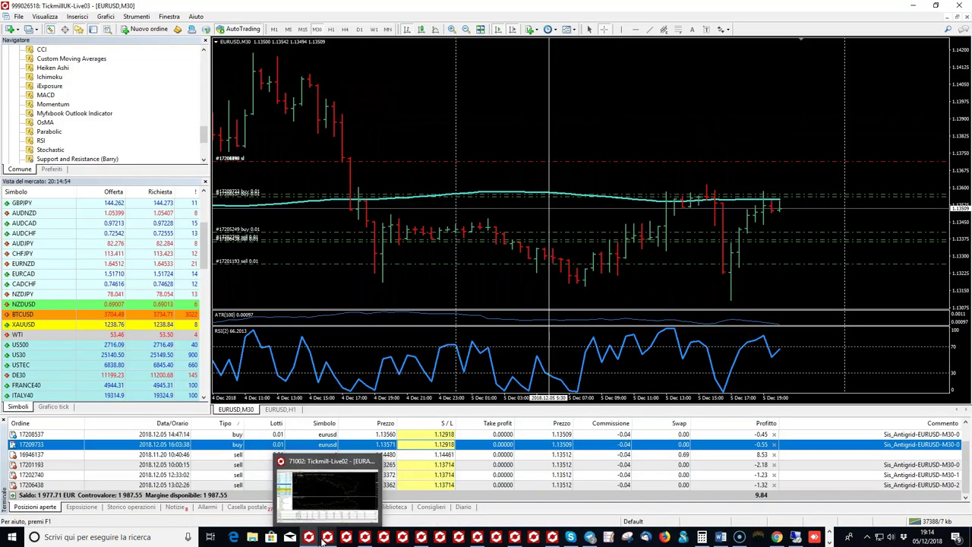
left_click(325, 539)
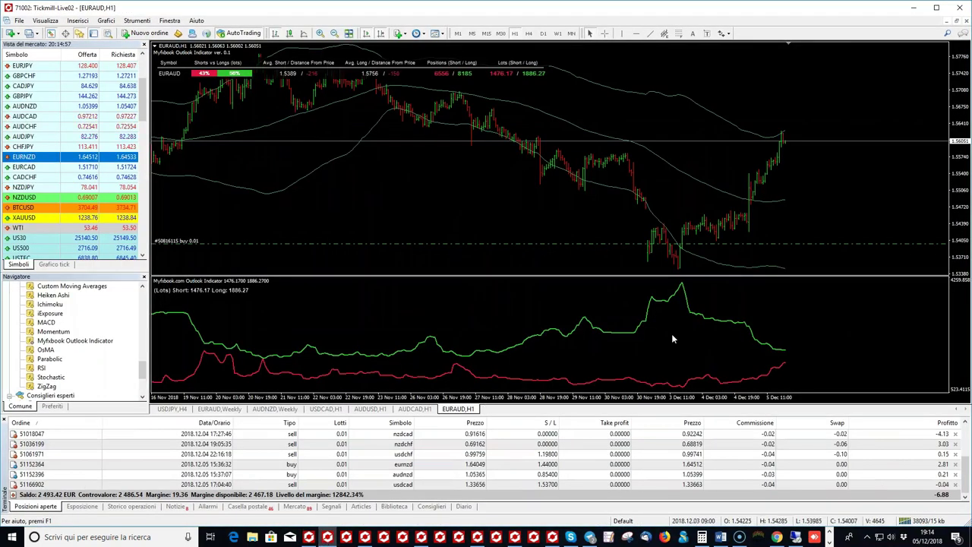
scroll(392, 455, "up", 2)
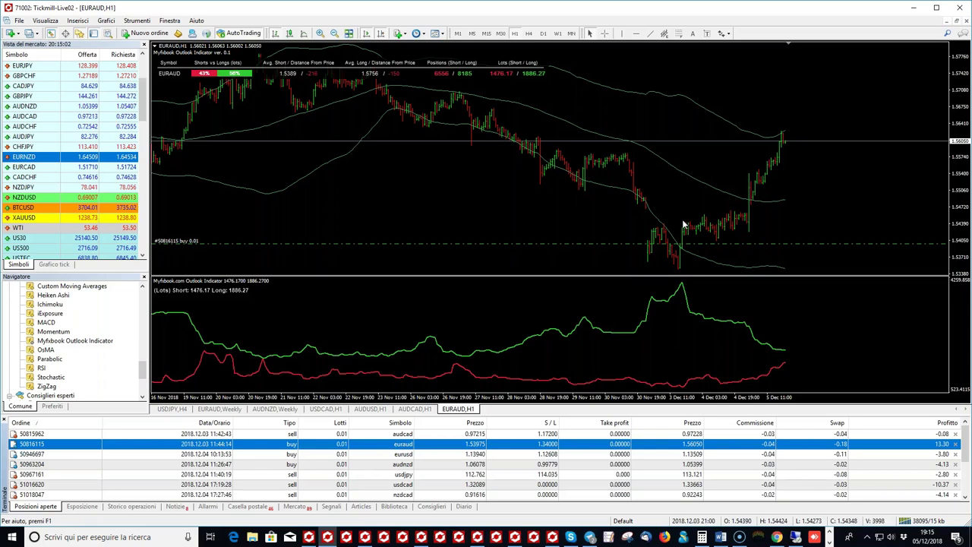
left_click(604, 34)
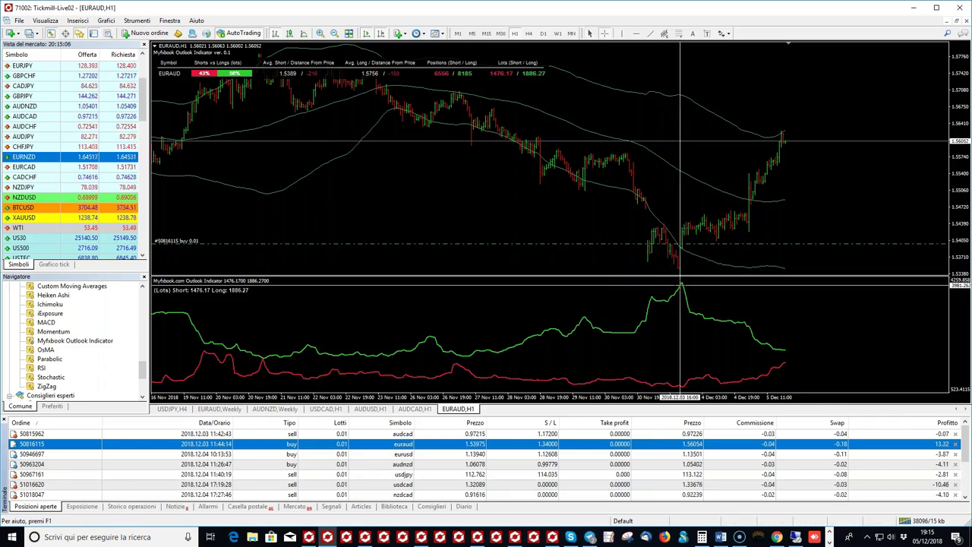
mouse_move(680, 286)
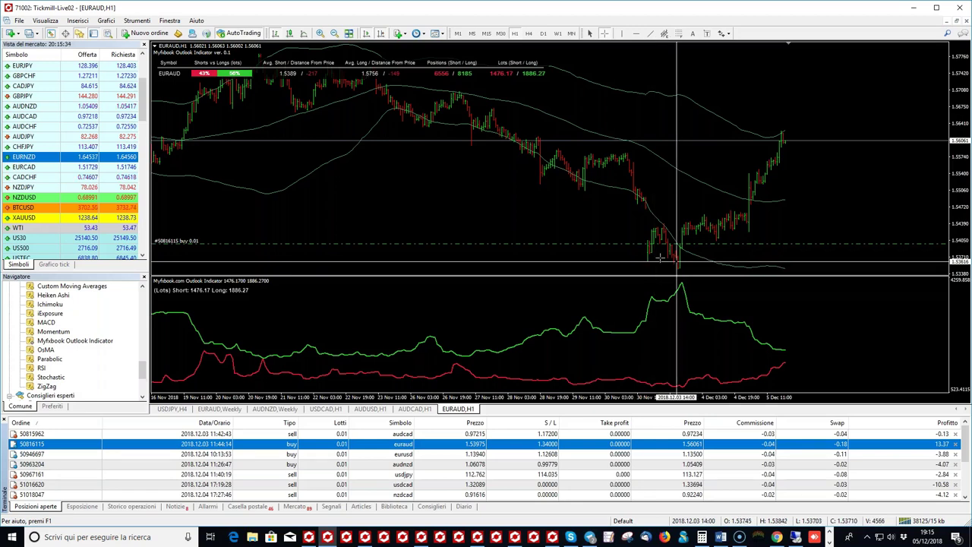
Step: Place a red horizontal line below the EURAUD buy entry, then read the Outlook lot values with the crosshair
left_click(634, 34)
left_click(671, 260)
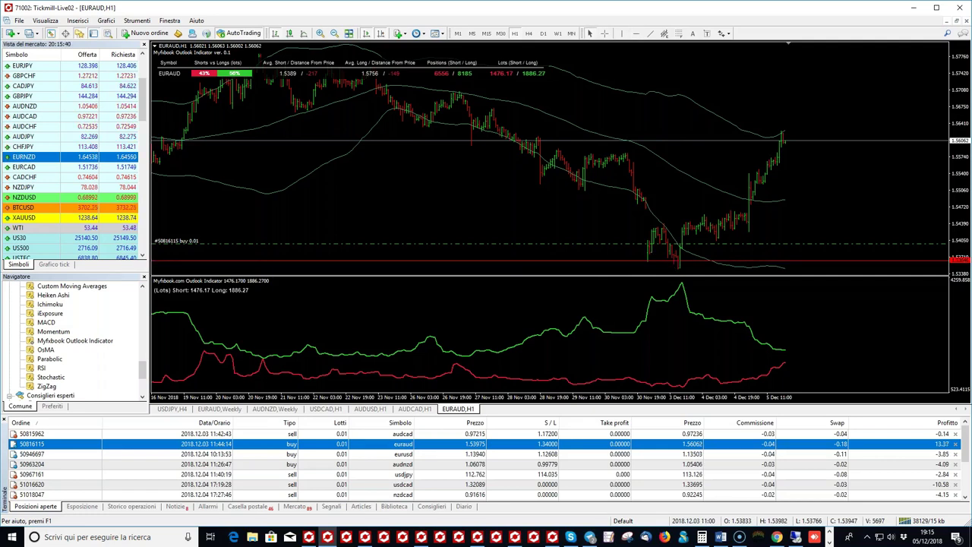
left_click(605, 32)
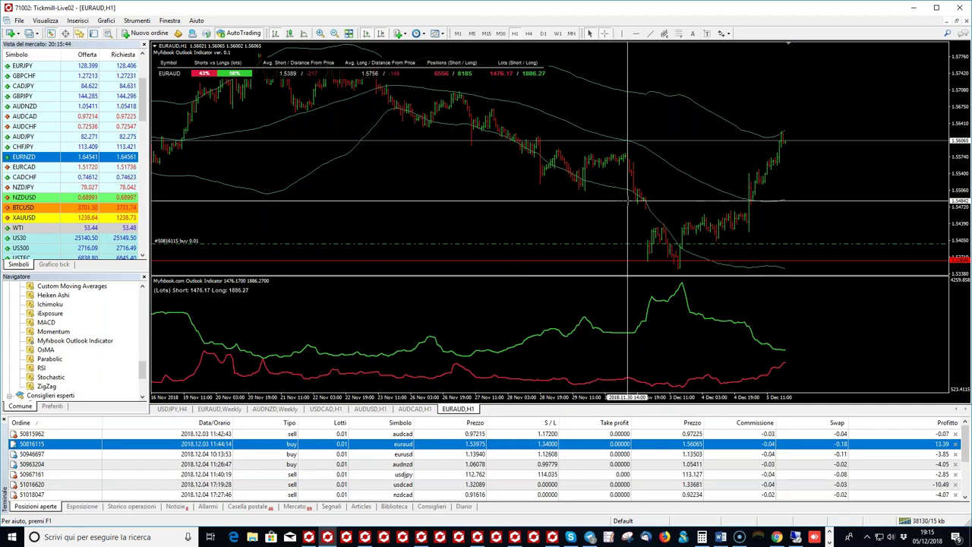
mouse_move(585, 316)
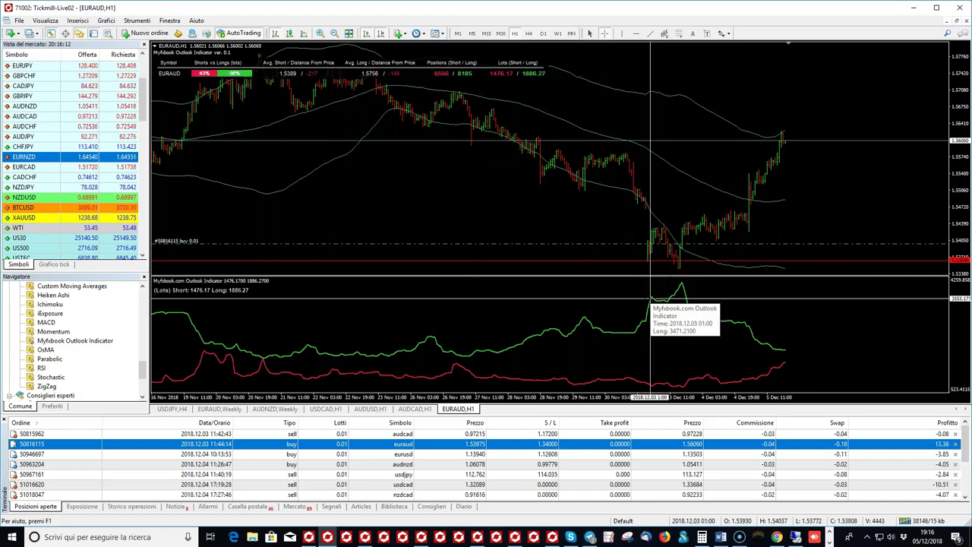
mouse_move(649, 296)
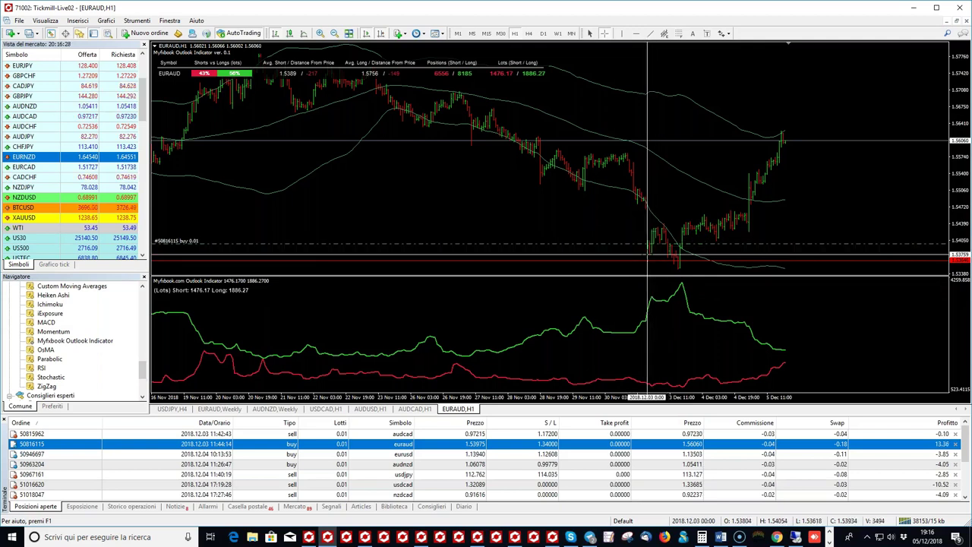
mouse_move(655, 300)
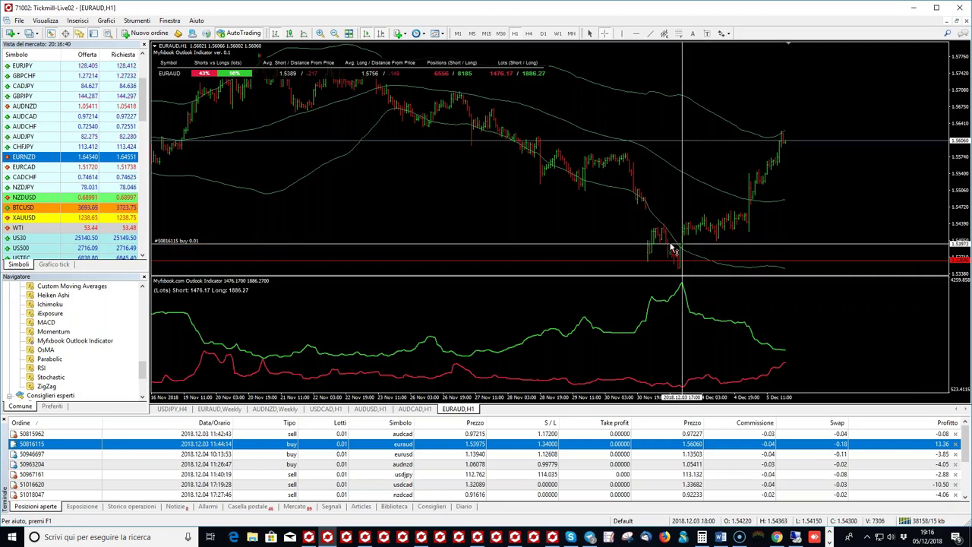
mouse_move(672, 249)
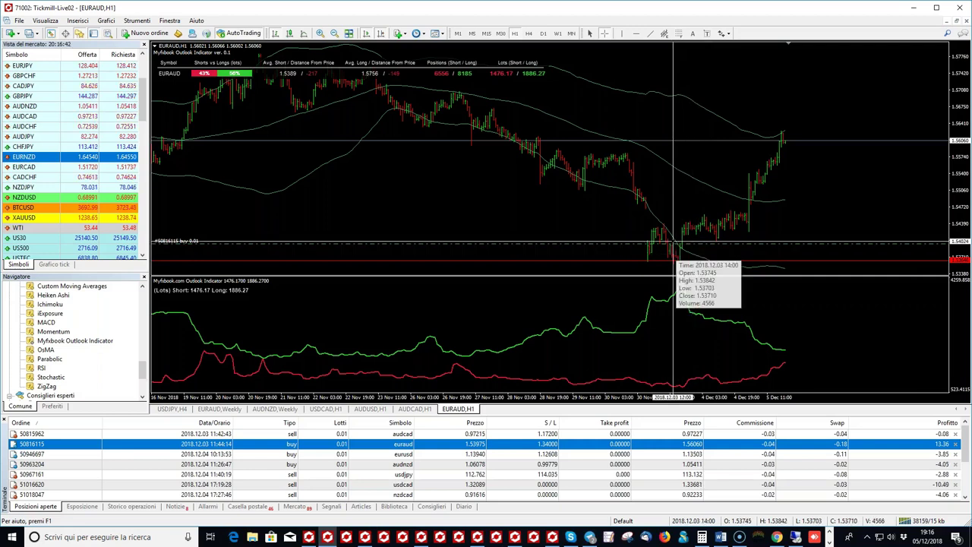
mouse_move(675, 267)
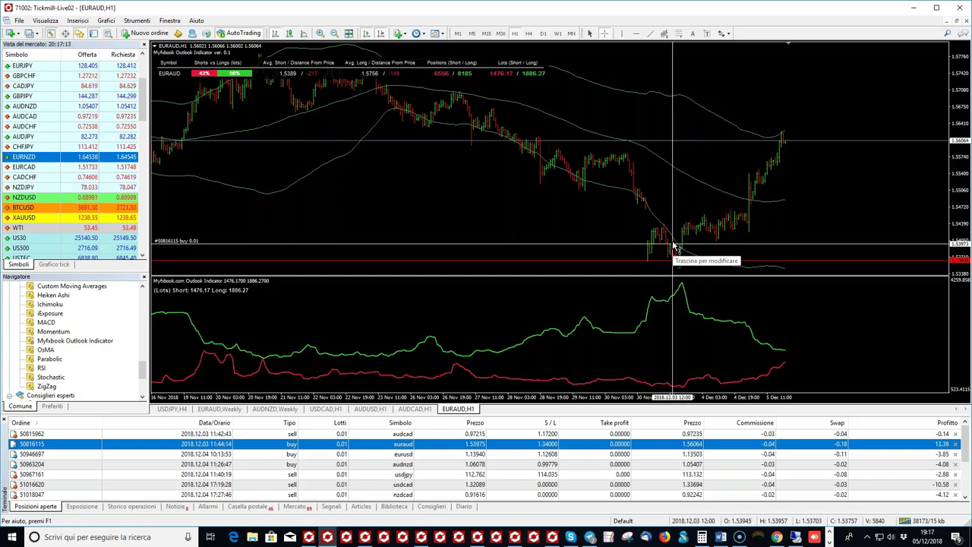
mouse_move(673, 245)
left_mouse_down()
mouse_move(666, 226)
mouse_move(681, 245)
left_mouse_up()
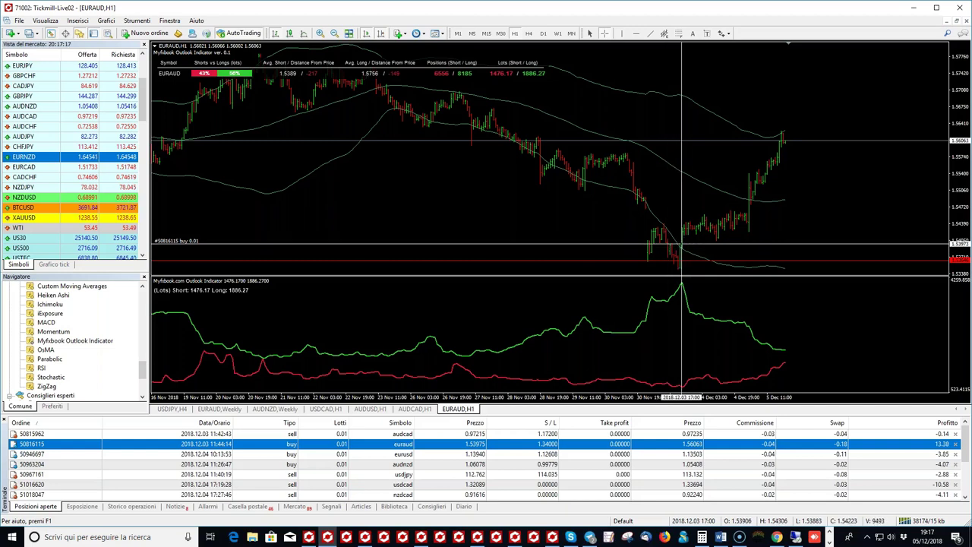
mouse_move(684, 285)
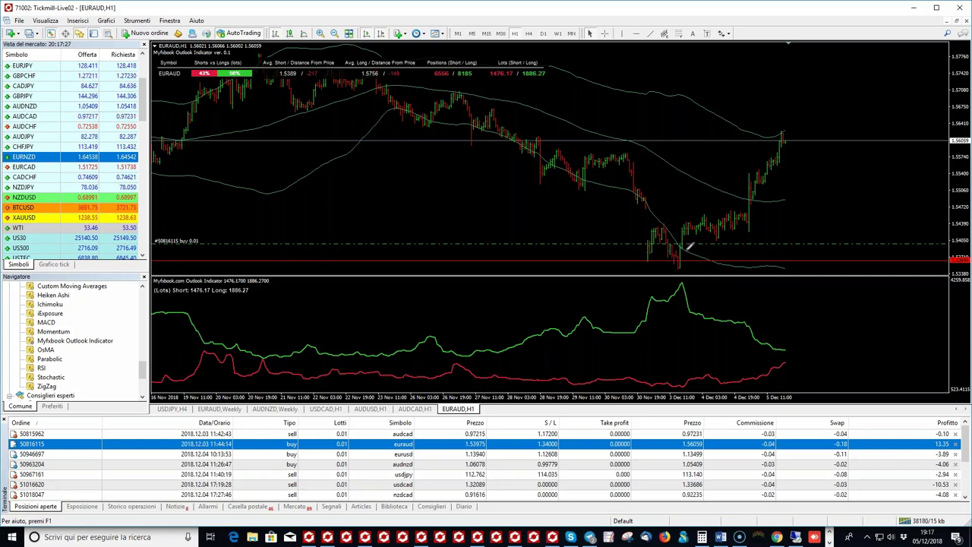
Step: Circle two candle groups around the EURAUD buy entry and add a check mark
left_click_drag(688, 246, 687, 249)
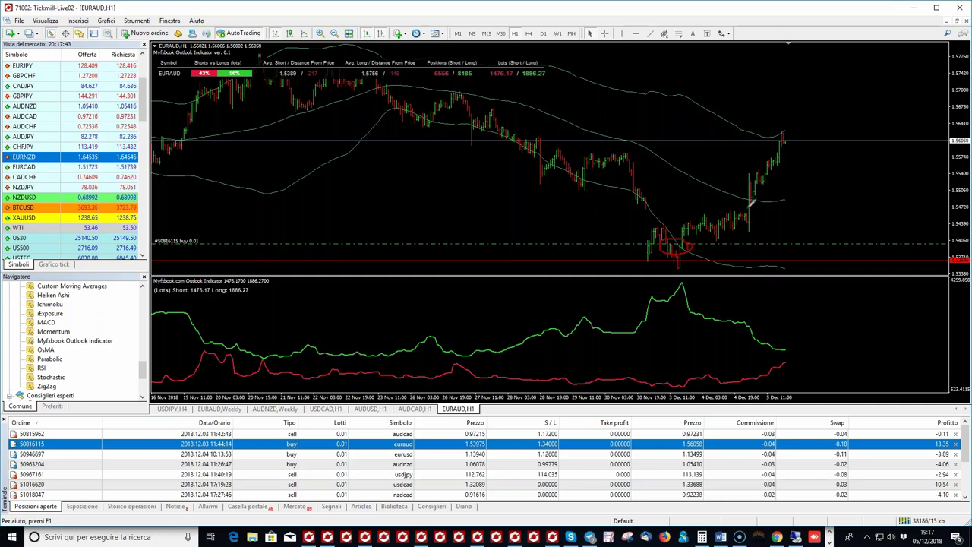
left_click_drag(749, 205, 752, 204)
left_click_drag(754, 213, 767, 220)
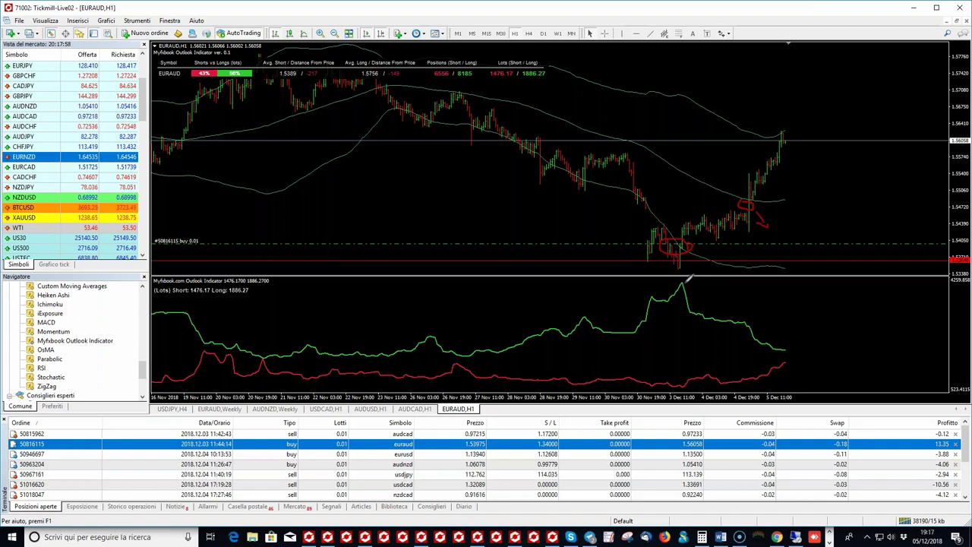
Step: Sketch the Outlook green line's decline and likely next moves, then erase all red marks
mouse_move(702, 282)
left_mouse_down()
mouse_move(768, 314)
mouse_move(763, 301)
left_mouse_up()
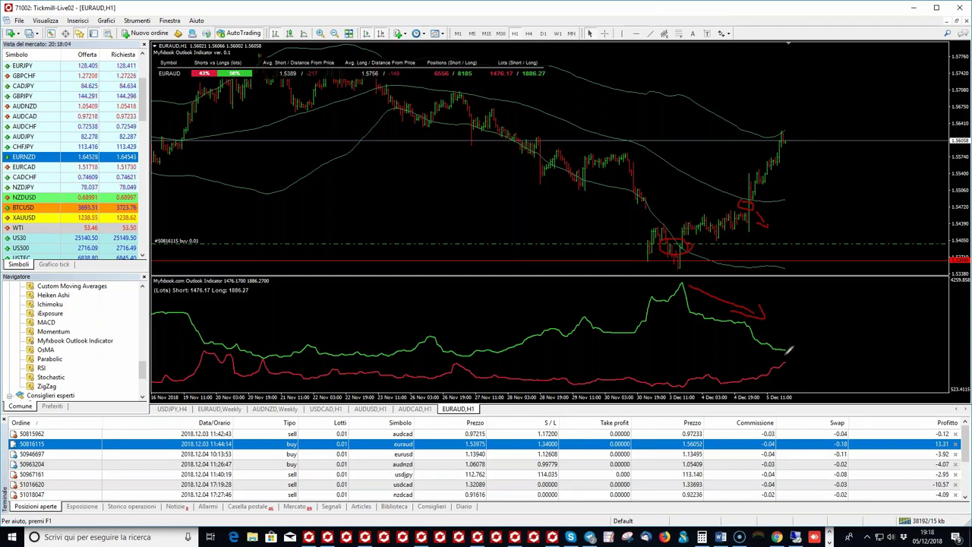
mouse_move(786, 351)
left_mouse_down()
mouse_move(943, 390)
mouse_move(823, 334)
mouse_move(840, 336)
mouse_move(922, 283)
left_mouse_up()
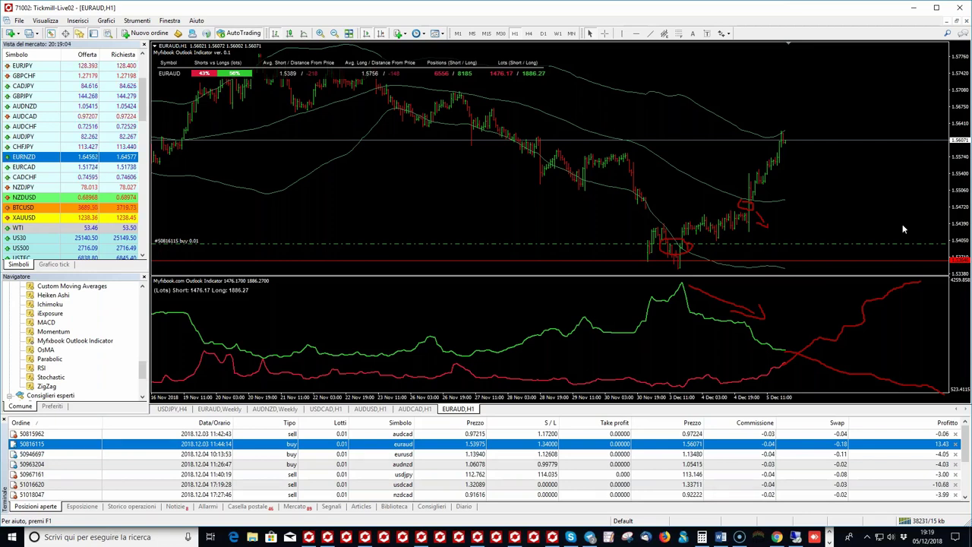
key("Escape")
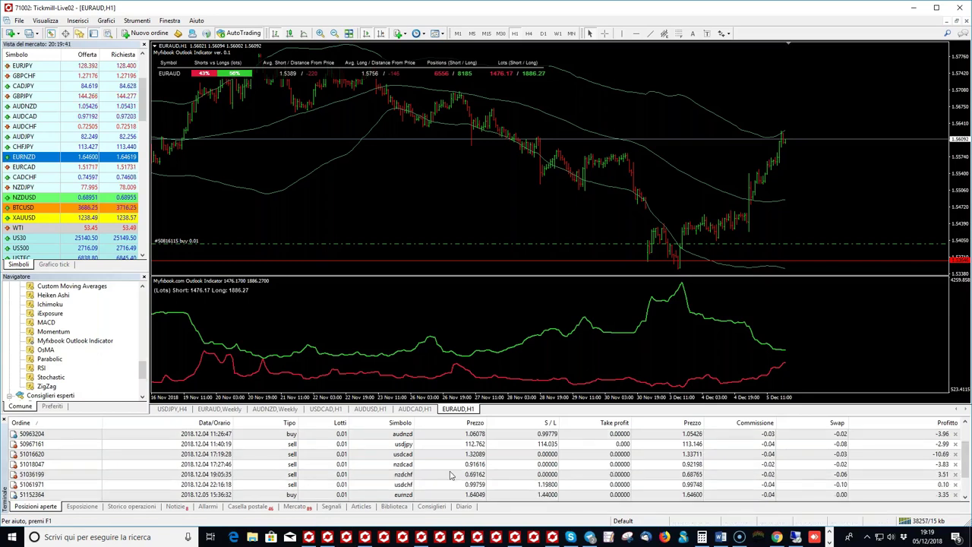
Step: Drag the usdcad sell order from the trade list onto the chart to load USDCAD H1
scroll(375, 476, "down", 1)
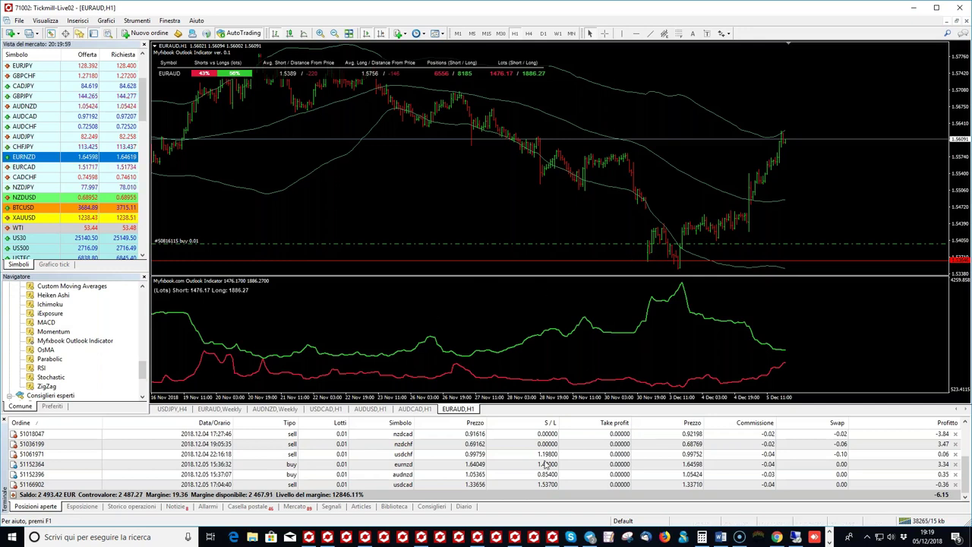
scroll(598, 474, "up", 2)
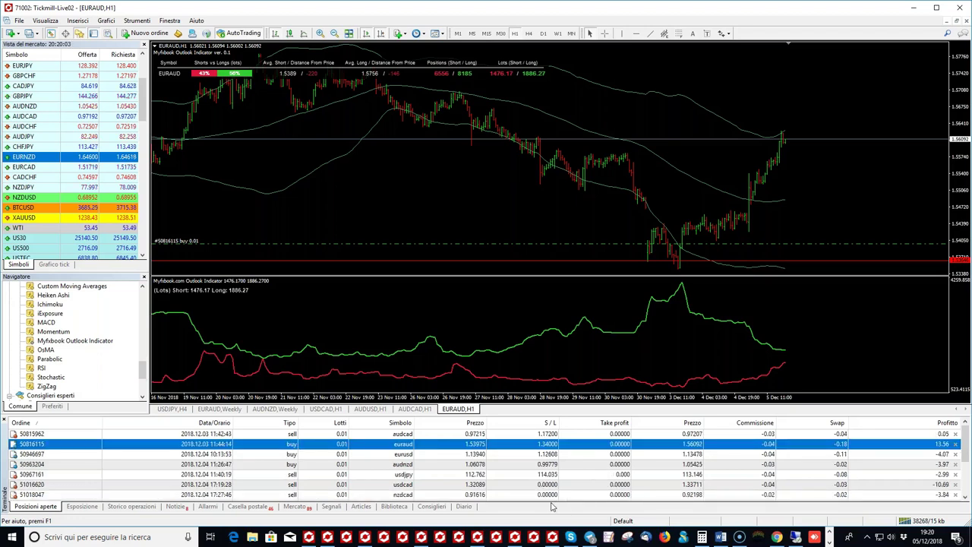
left_click_drag(445, 484, 539, 200)
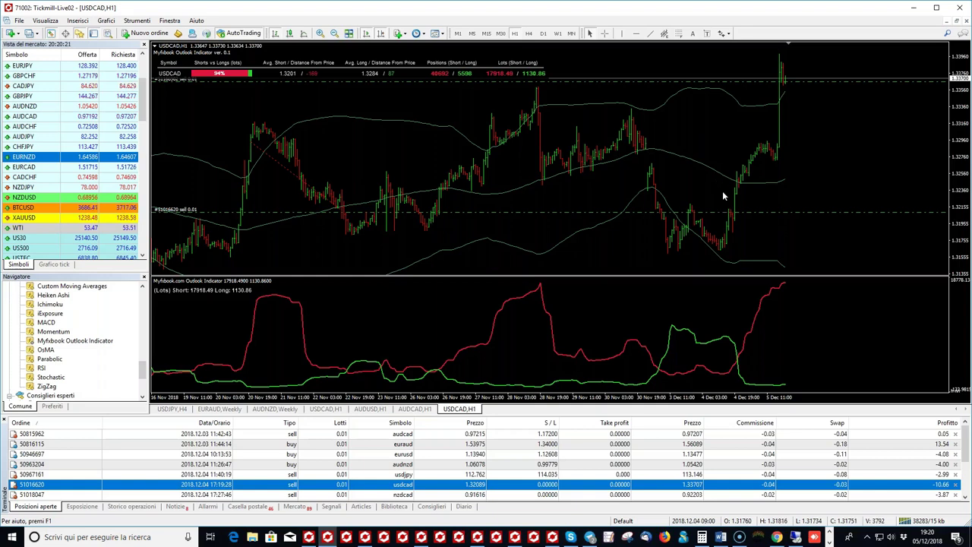
Step: Add a red horizontal line near the latest USDCAD price, nudging it slightly higher
left_click(605, 33)
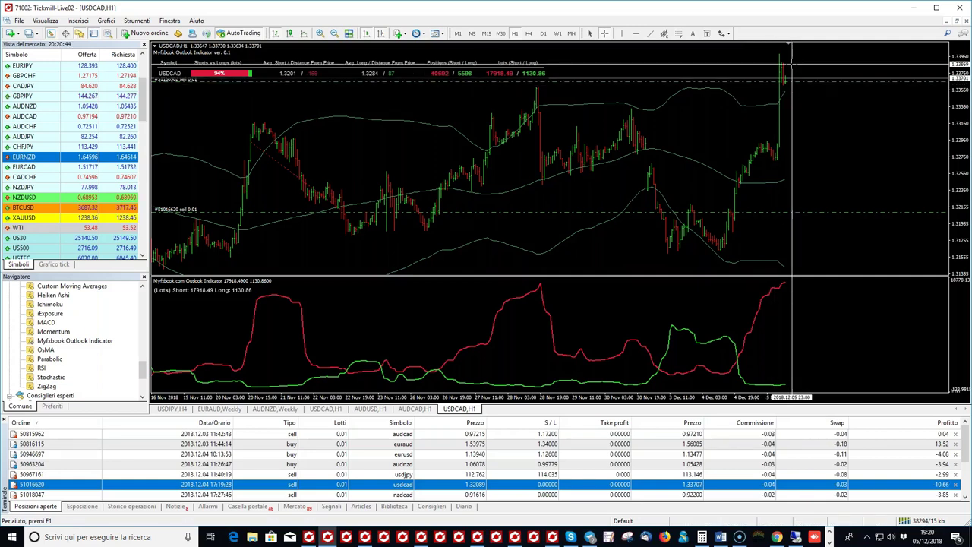
left_click(790, 67)
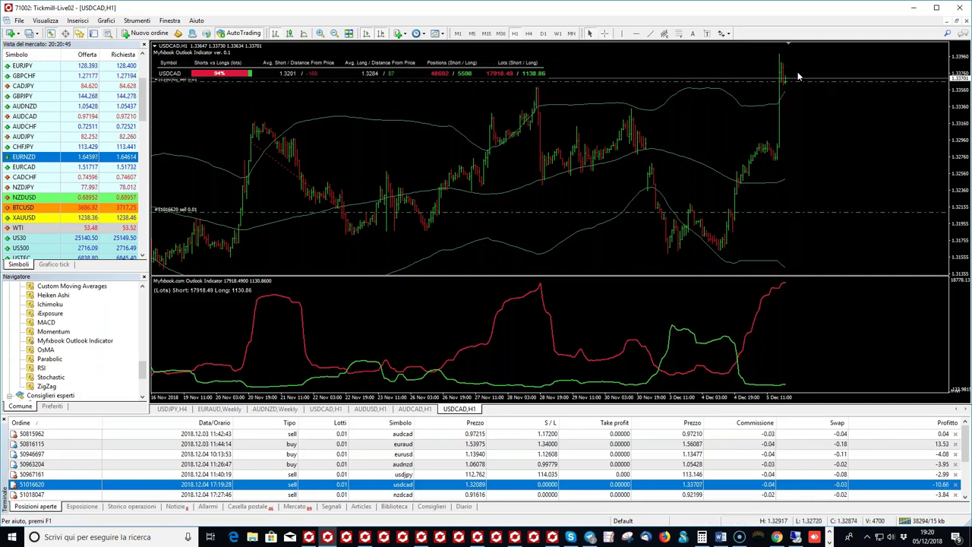
left_click(638, 36)
left_click(536, 88)
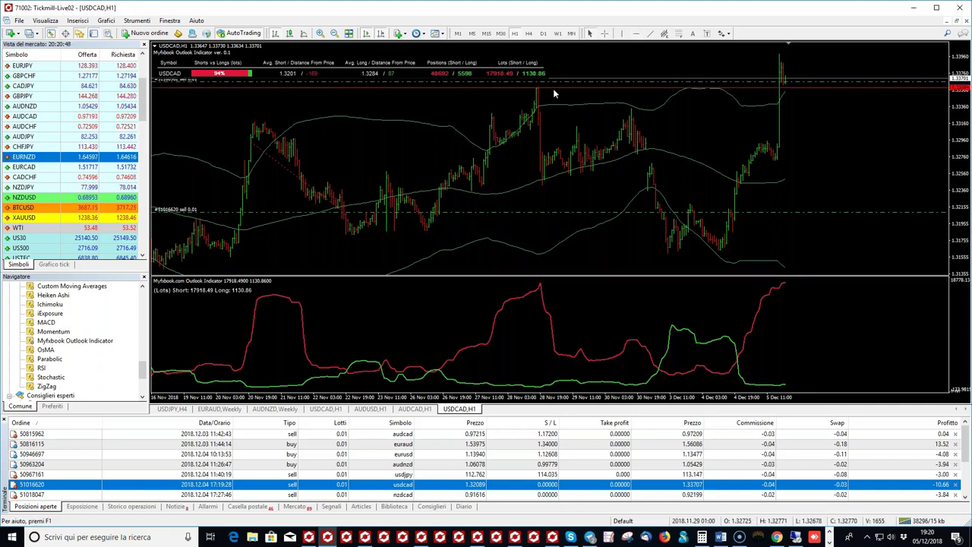
left_click_drag(555, 92, 558, 93)
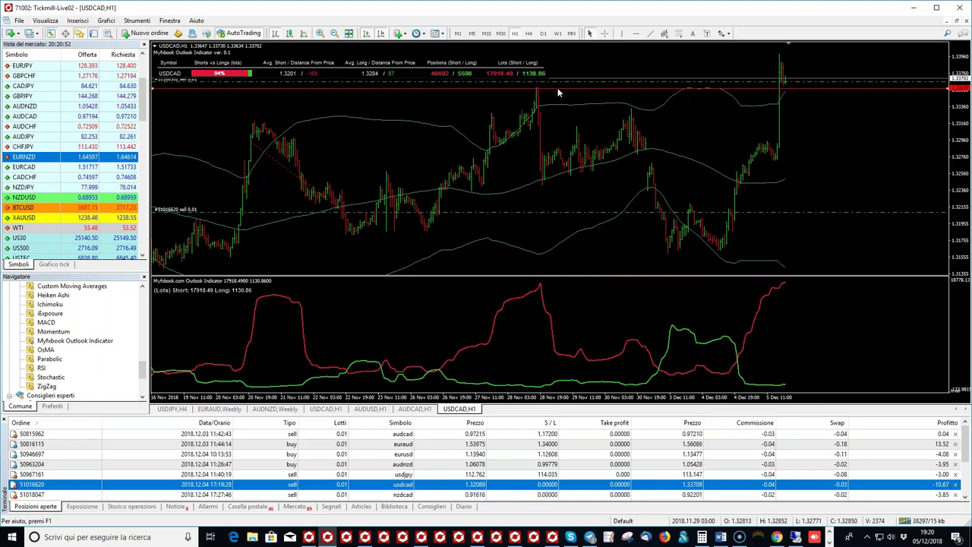
Step: Measure back from the latest bar with the crosshair to read the Outlook short lots
left_click(605, 33)
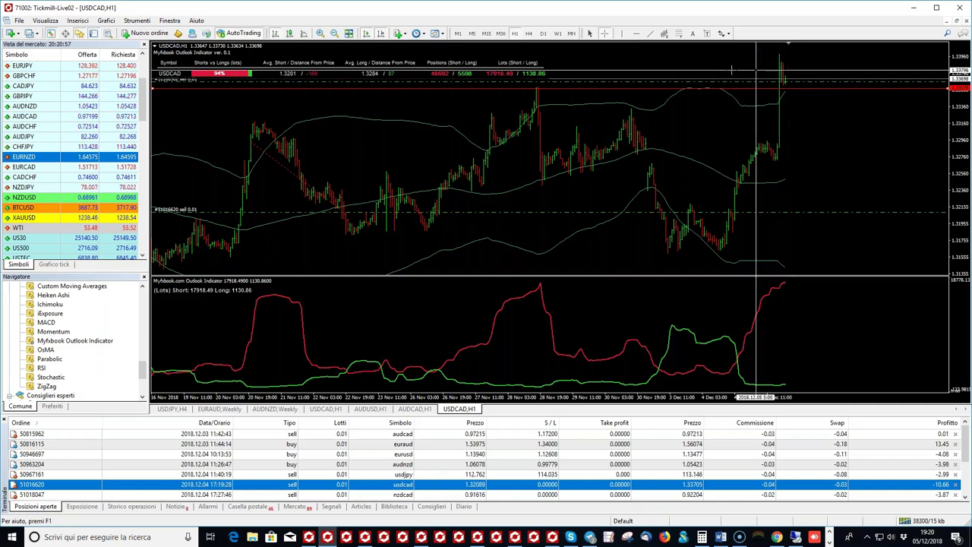
left_click_drag(771, 76, 186, 89)
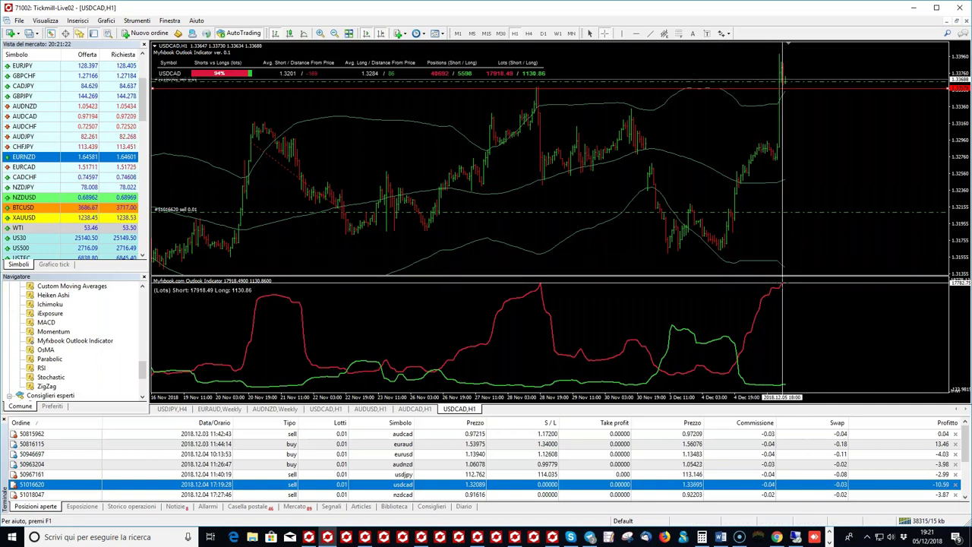
mouse_move(782, 284)
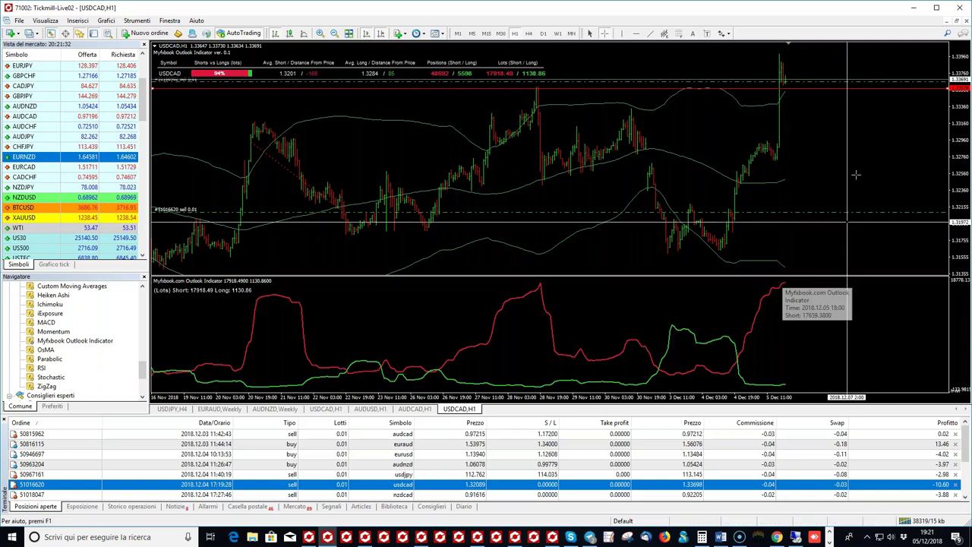
key("Escape")
Step: Compress the USDCAD price scale to fit the spike and set a red horizontal line at its high
left_click_drag(957, 199, 815, 137)
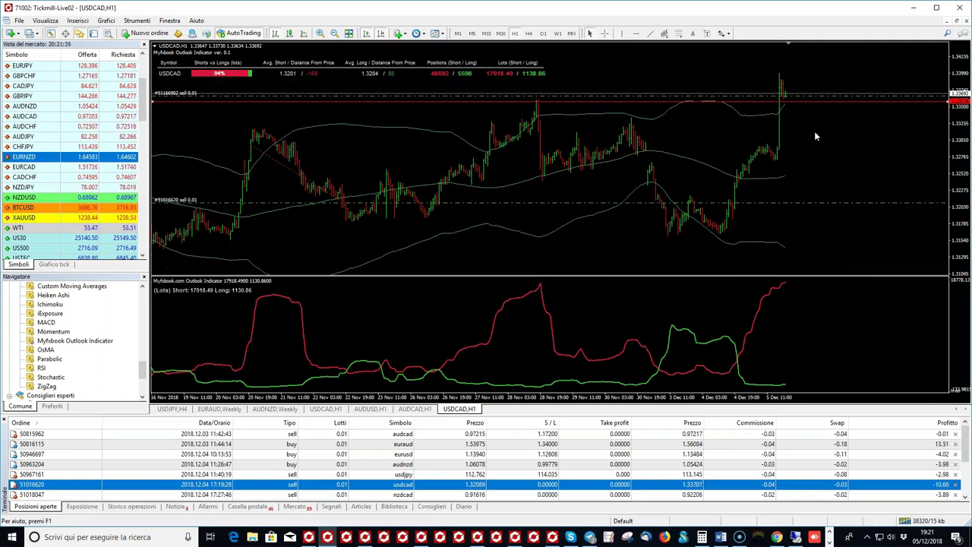
left_click(603, 34)
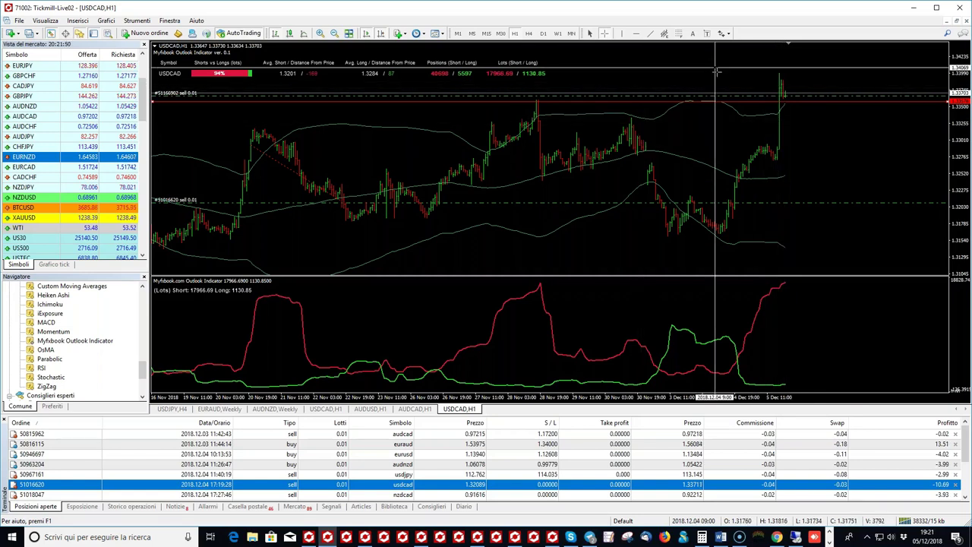
left_click(638, 34)
left_click(681, 68)
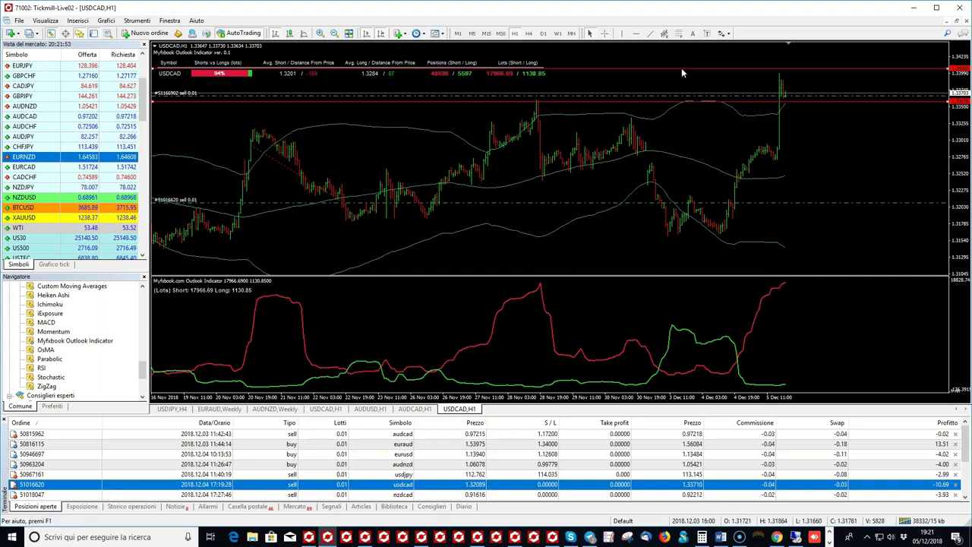
left_click_drag(682, 68, 686, 64)
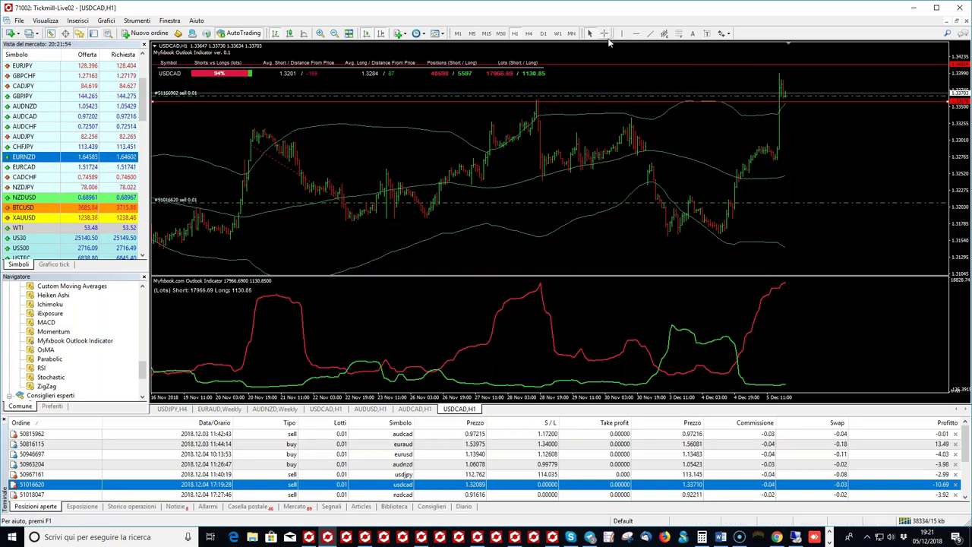
middle_click(750, 114)
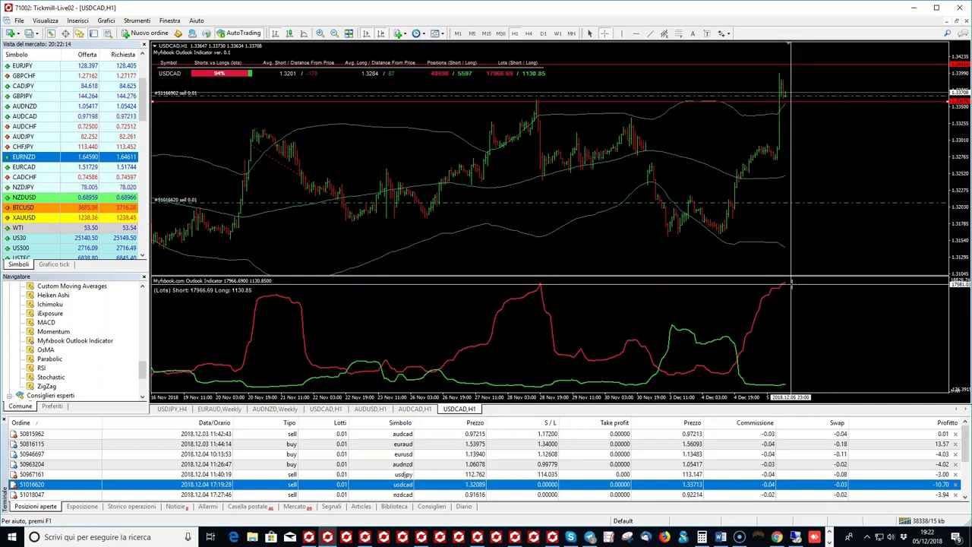
key("Escape")
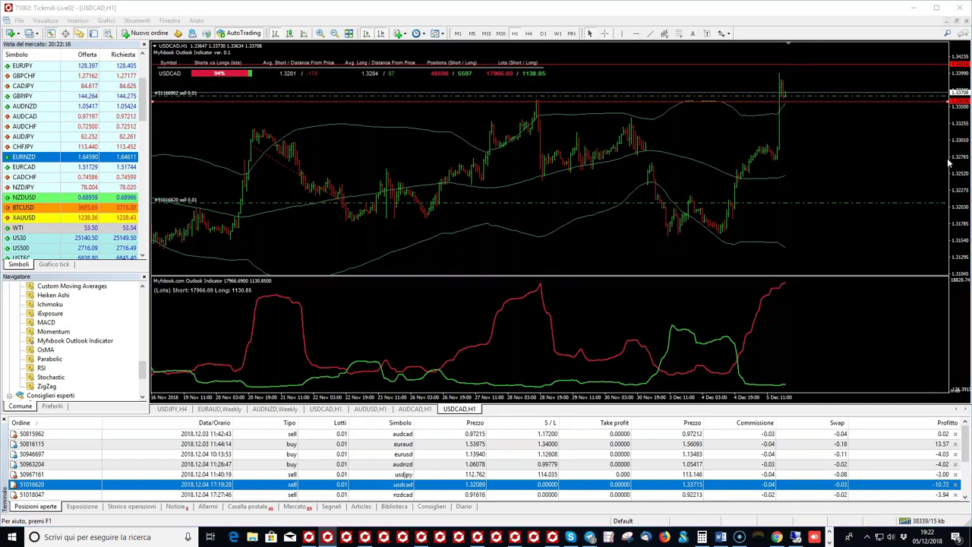
Step: Draw a downward arrow after the Outlook red peak and circle the spike top with an upward arrow
mouse_move(782, 284)
left_mouse_down()
mouse_move(831, 298)
mouse_move(835, 327)
mouse_move(841, 311)
left_mouse_up()
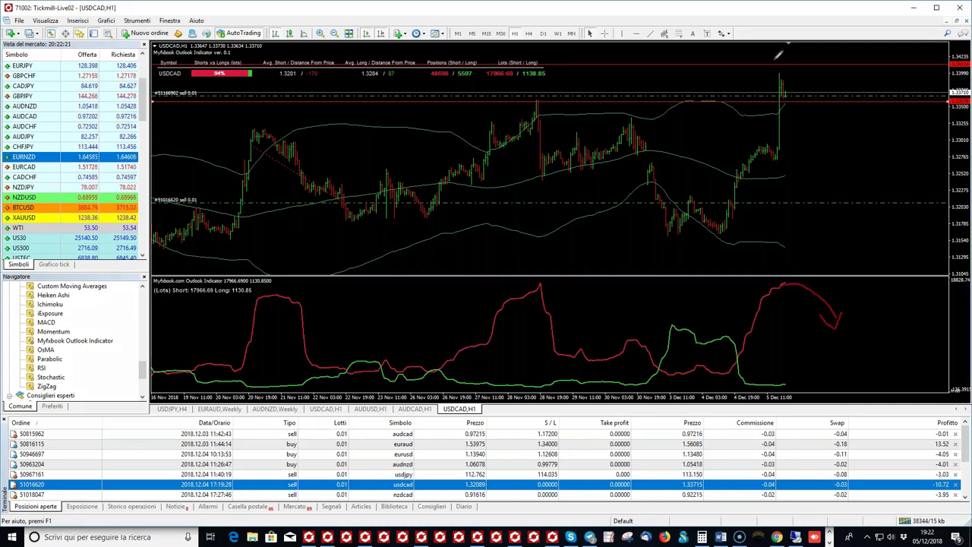
mouse_move(782, 55)
left_mouse_down()
mouse_move(780, 64)
mouse_move(784, 56)
left_mouse_up()
left_click_drag(786, 71, 818, 60)
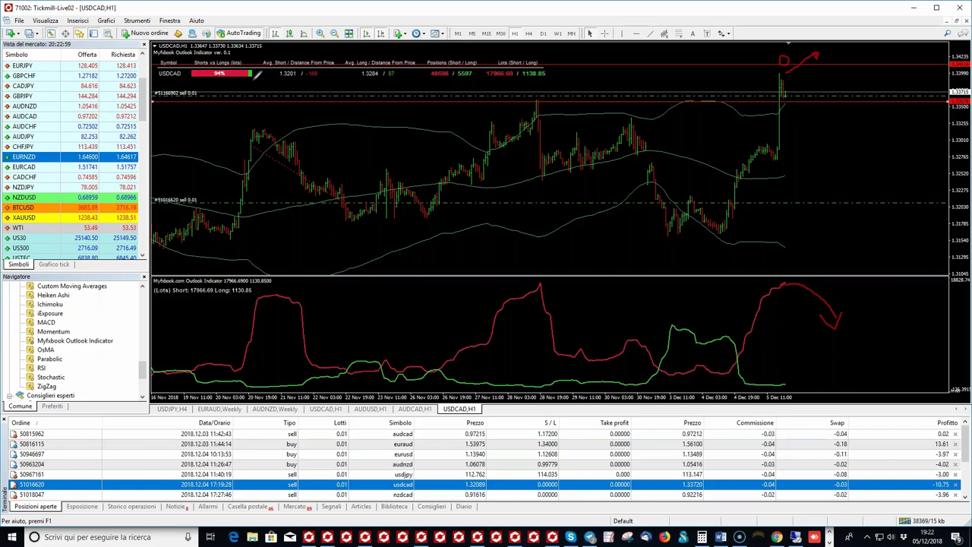
Step: Circle the 94% shorts reading, write 60% by the short-lots peak, and loop the spike top with an arrow
left_click_drag(264, 71, 260, 66)
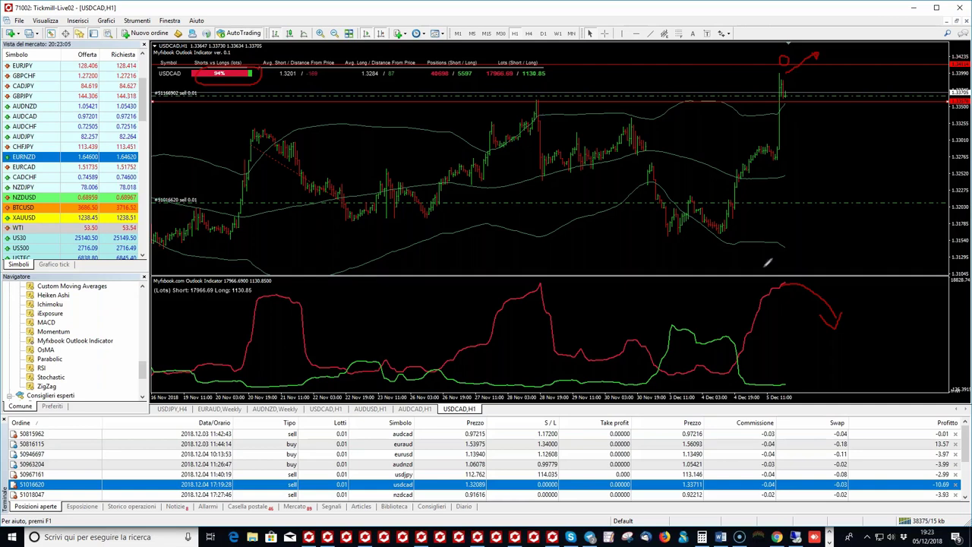
left_click_drag(851, 287, 878, 298)
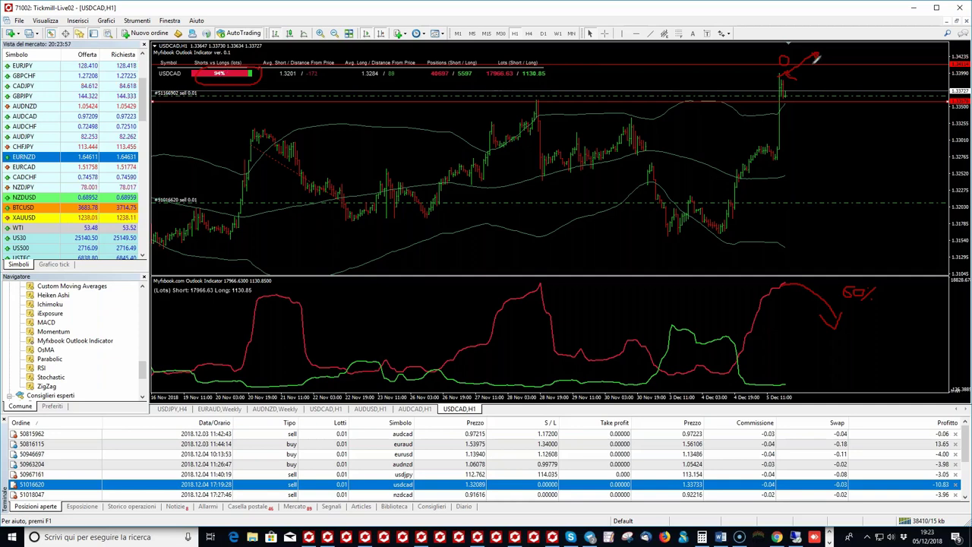
left_click_drag(801, 66, 803, 75)
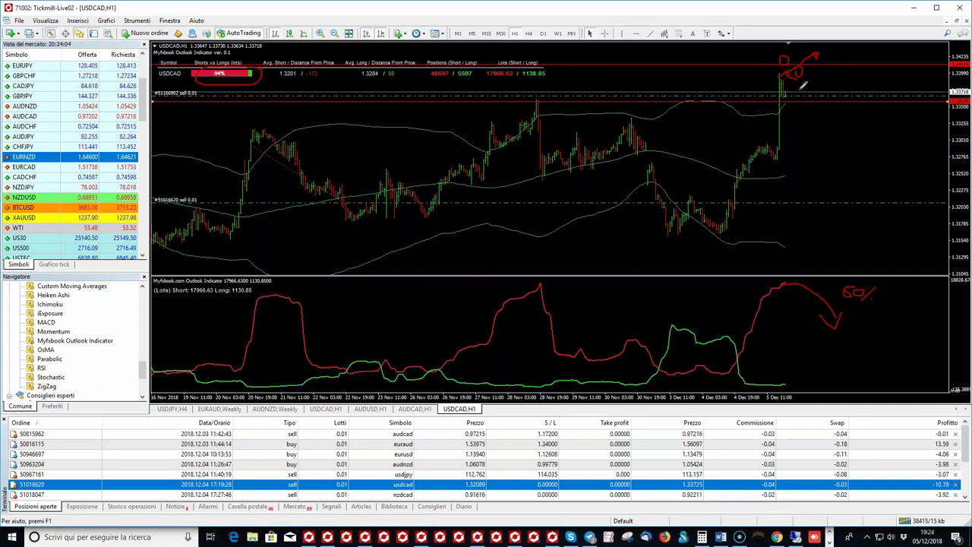
left_click_drag(816, 96, 866, 38)
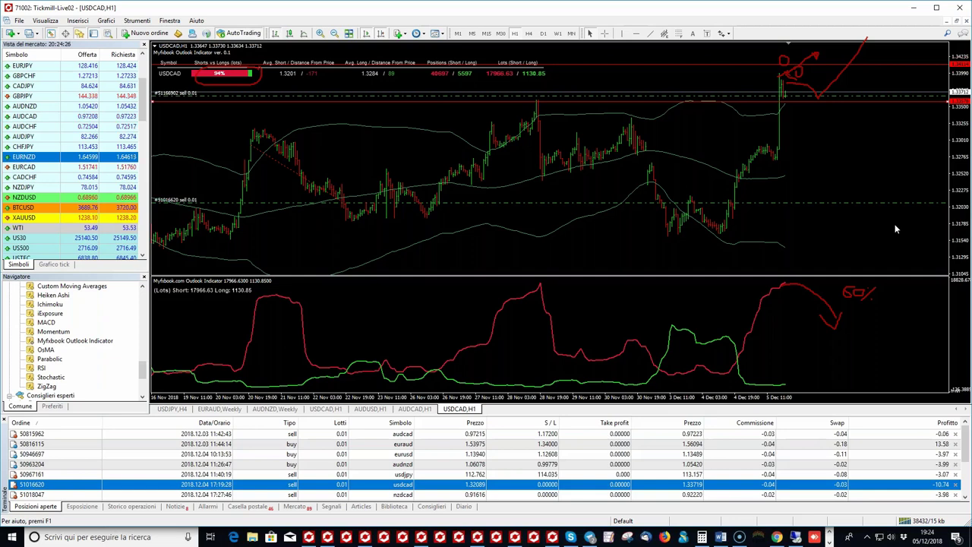
Step: Erase the hand-drawn notes and show the plain USDCAD chart on the W1 timeframe
key("e")
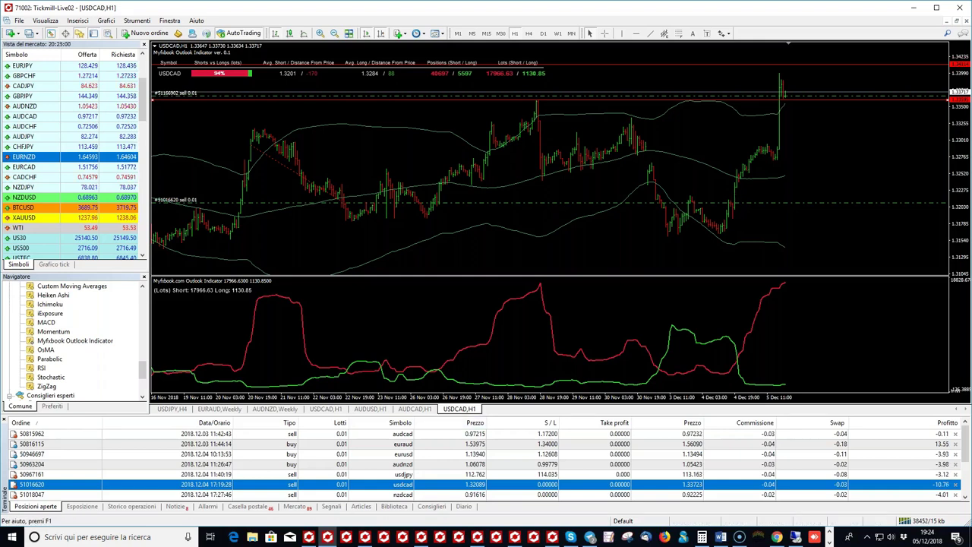
left_click(335, 411)
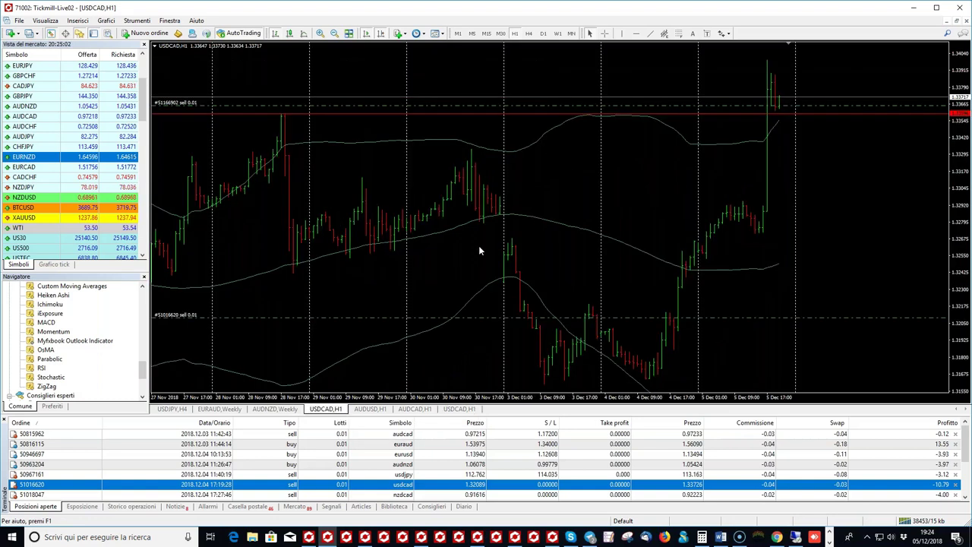
left_click(558, 34)
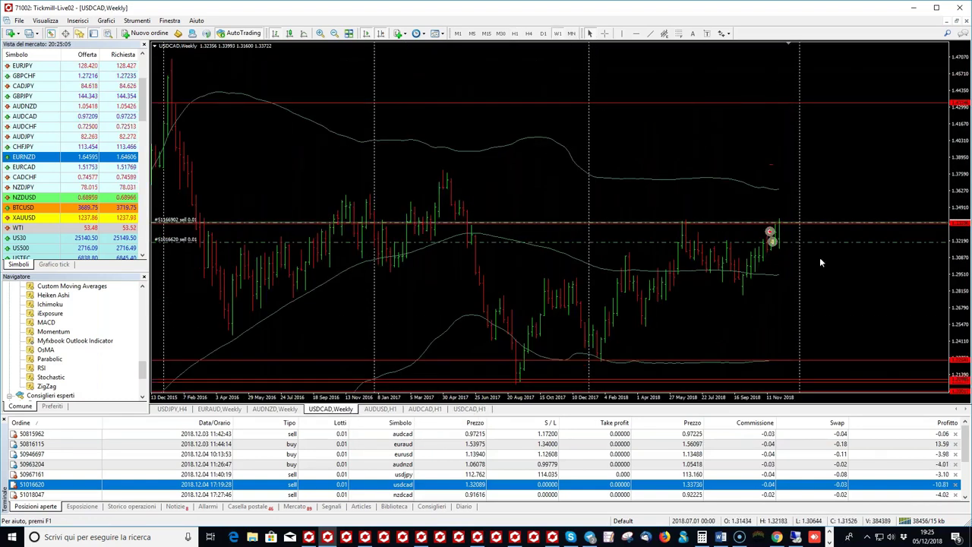
Step: Drag the newer usdcad sell's stop loss above the weekly highs, then return to the USDCAD H1 Outlook chart
left_click(606, 34)
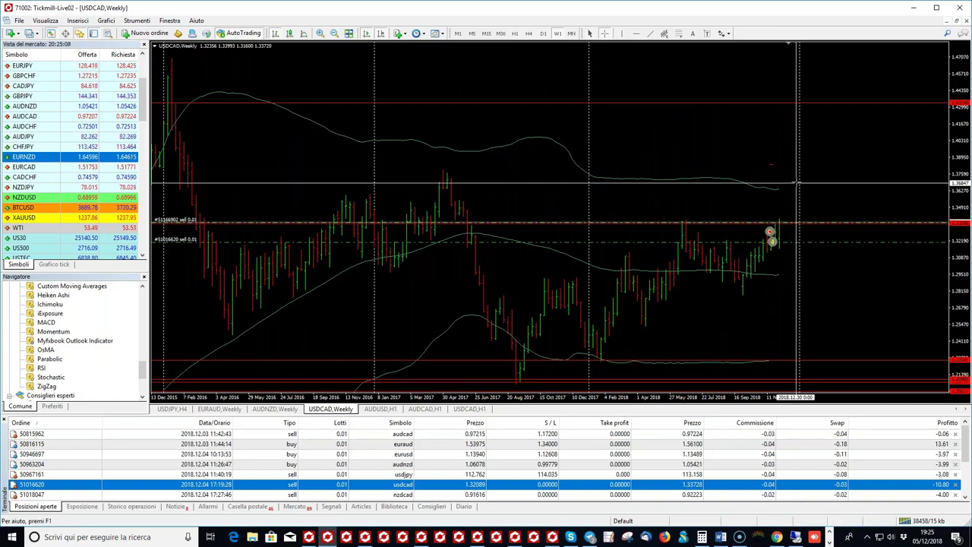
left_click(697, 177)
left_click_drag(805, 224, 799, 166)
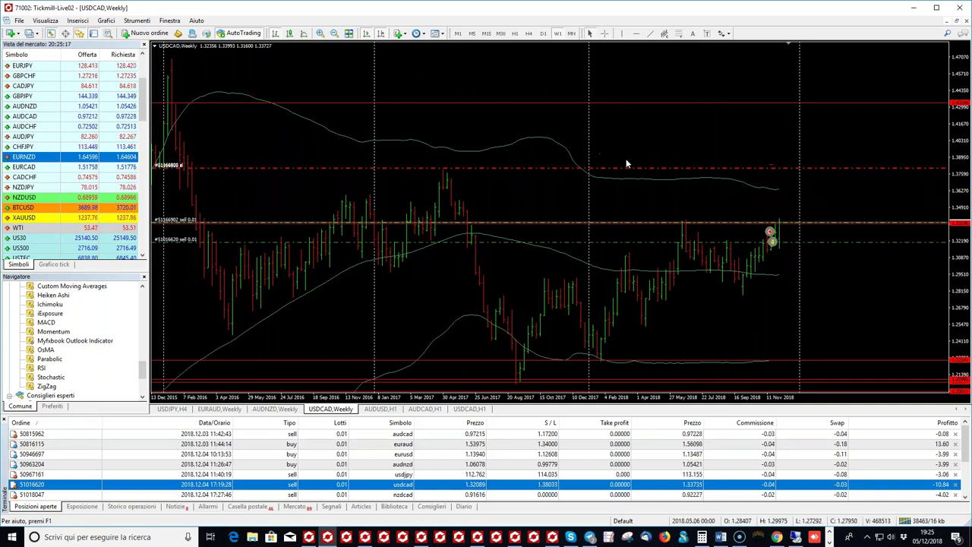
middle_click(490, 155)
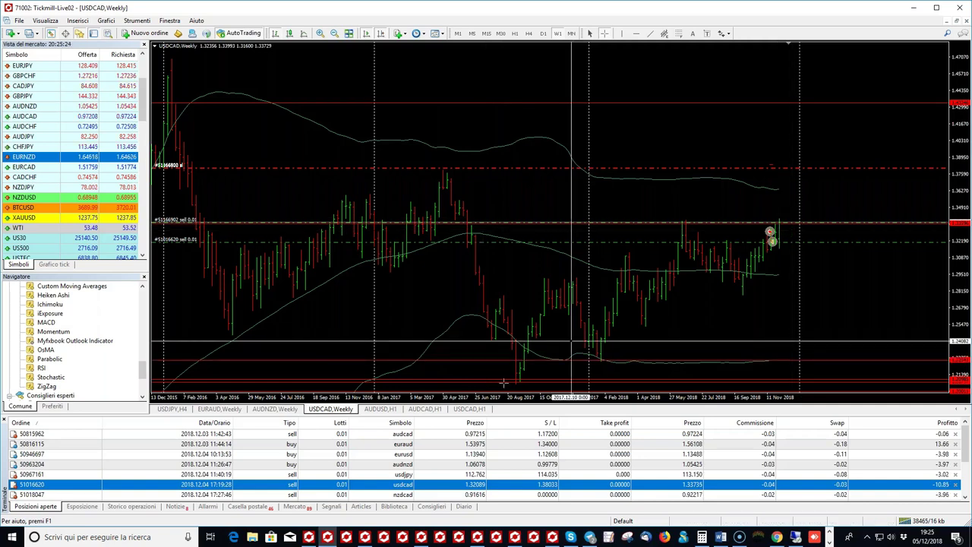
left_click(470, 411)
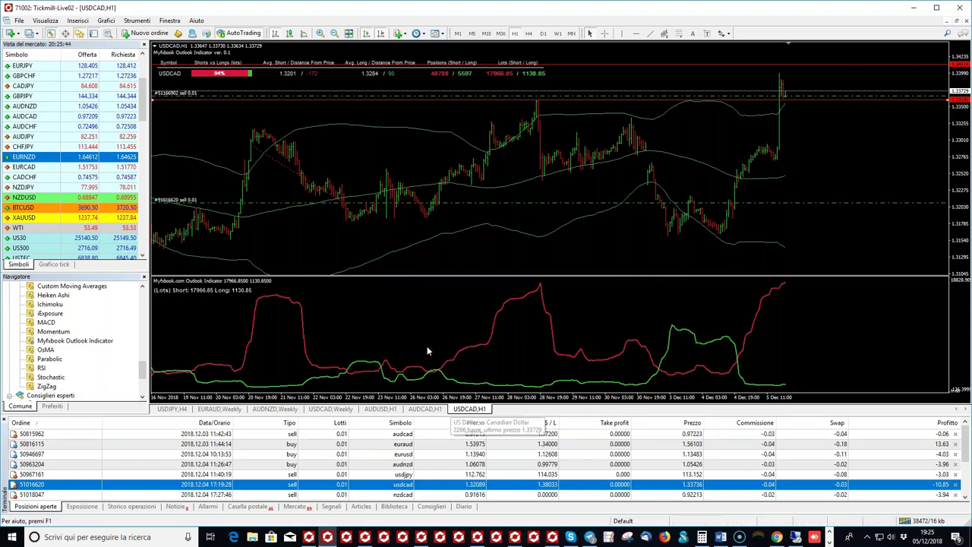
Step: Load the euraud buy position onto the chart and widen it to late-October history
left_click(500, 447)
left_click_drag(501, 448, 579, 254)
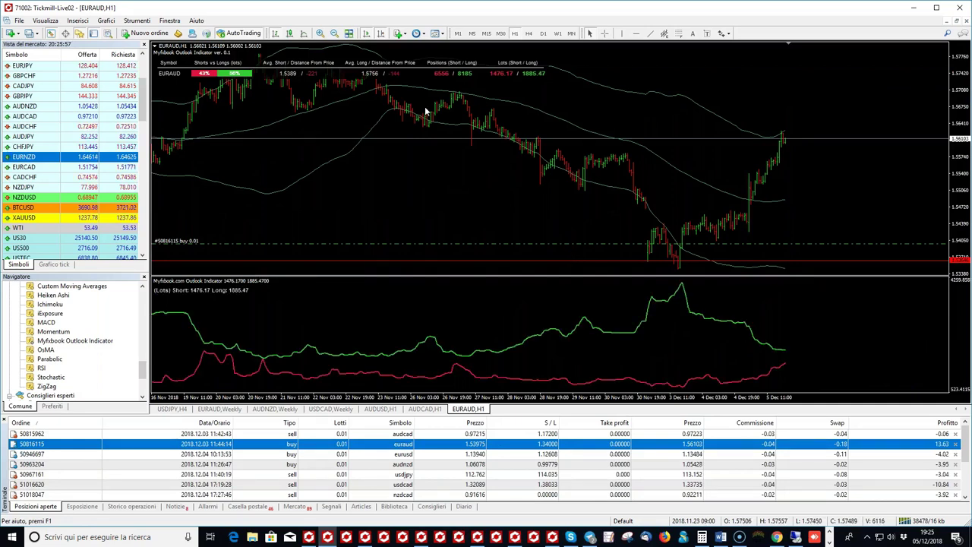
left_click(335, 36)
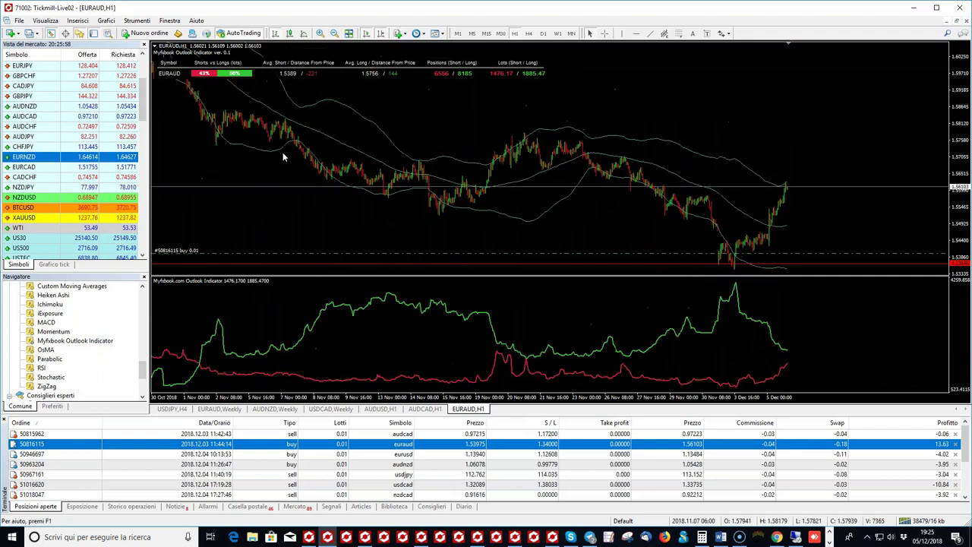
left_click_drag(282, 152, 391, 50)
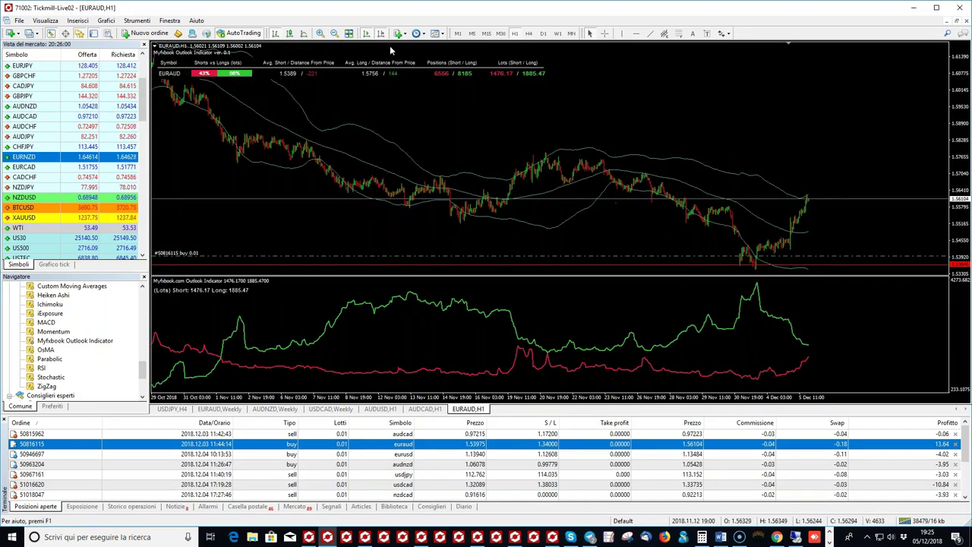
left_click_drag(361, 138, 454, 174)
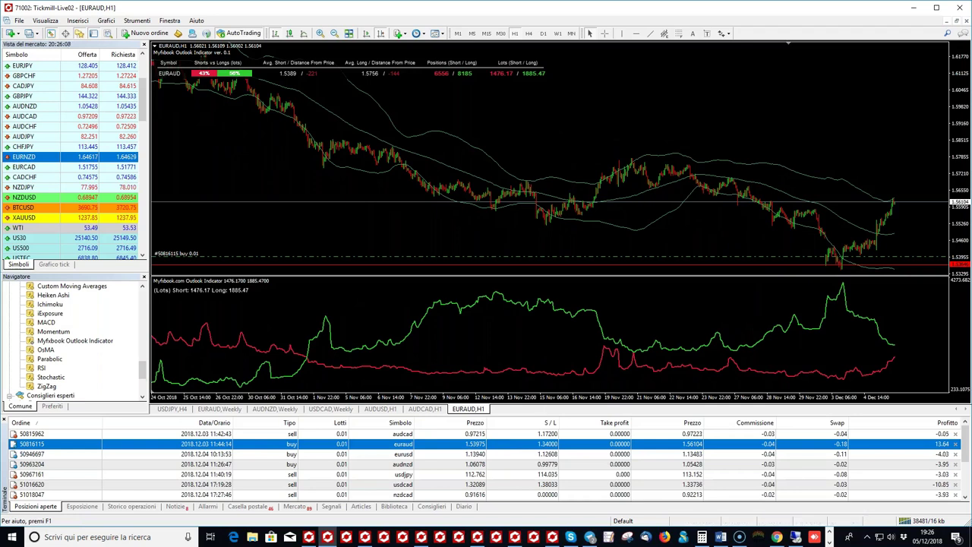
Step: Zoom and scroll through EURAUD history, then return to the latest bars with auto-scroll
left_click(334, 33)
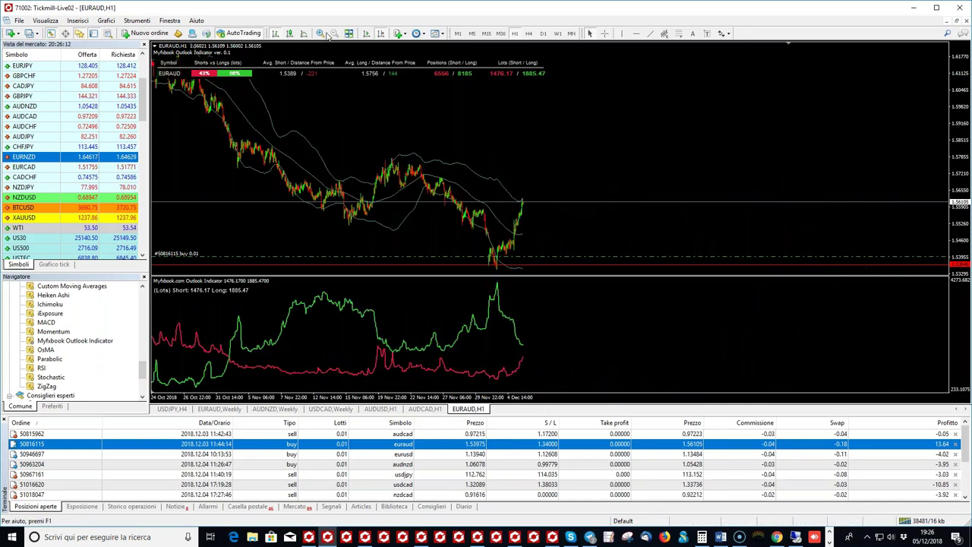
left_click(319, 33)
scroll(547, 174, "down", 5)
scroll(727, 184, "up", 3)
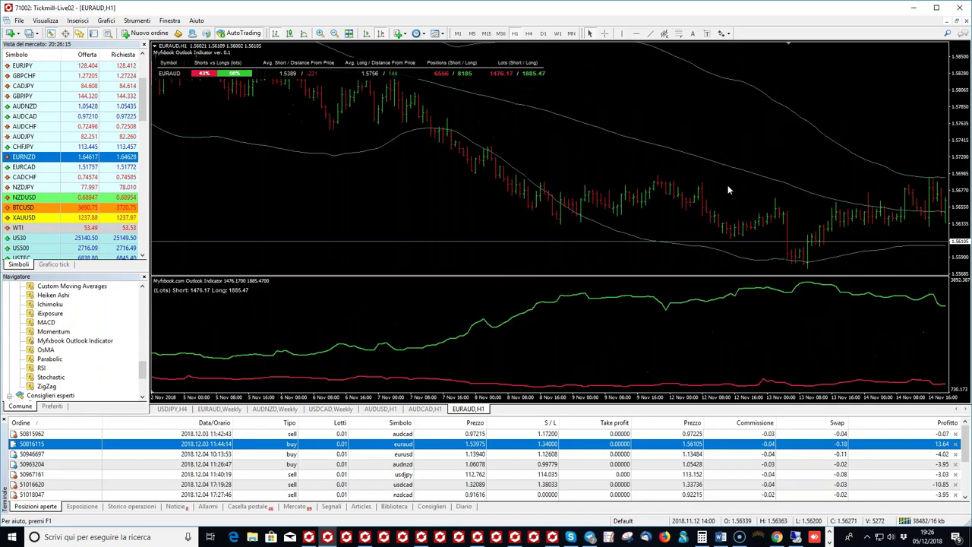
scroll(728, 185, "up", 3)
scroll(678, 175, "up", 5)
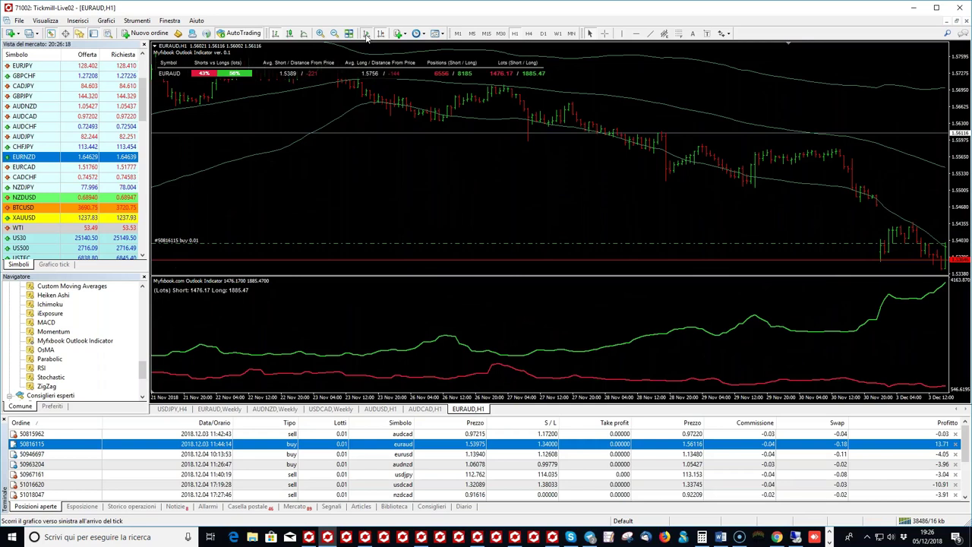
left_click(367, 35)
Step: Read dates and prices with the crosshair while panning across earlier and later EURAUD bars
left_click(605, 35)
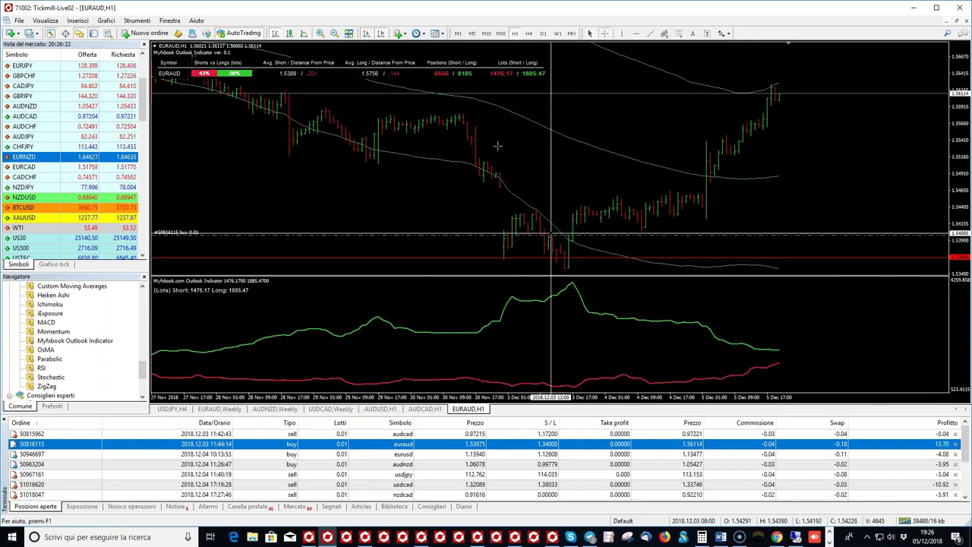
scroll(497, 145, "up", 3)
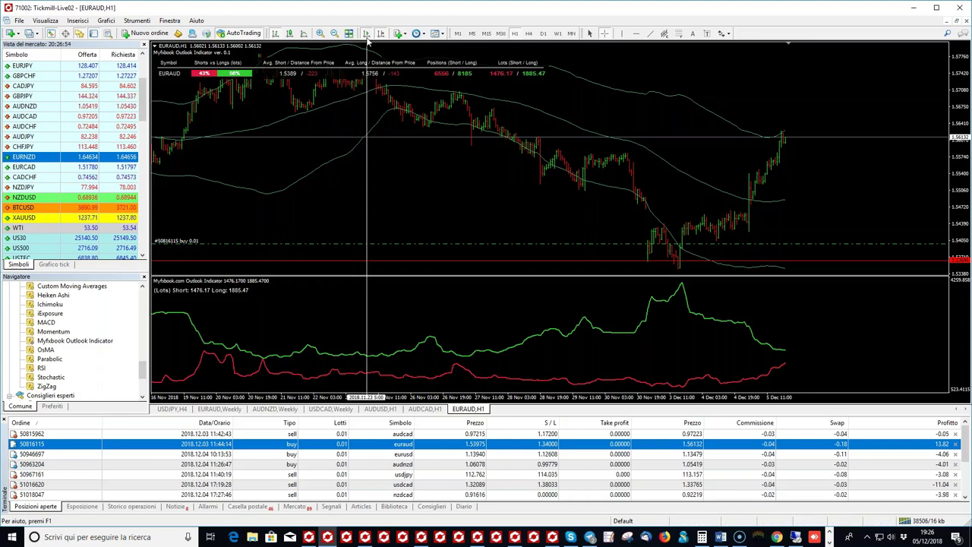
left_click_drag(327, 154, 472, 163)
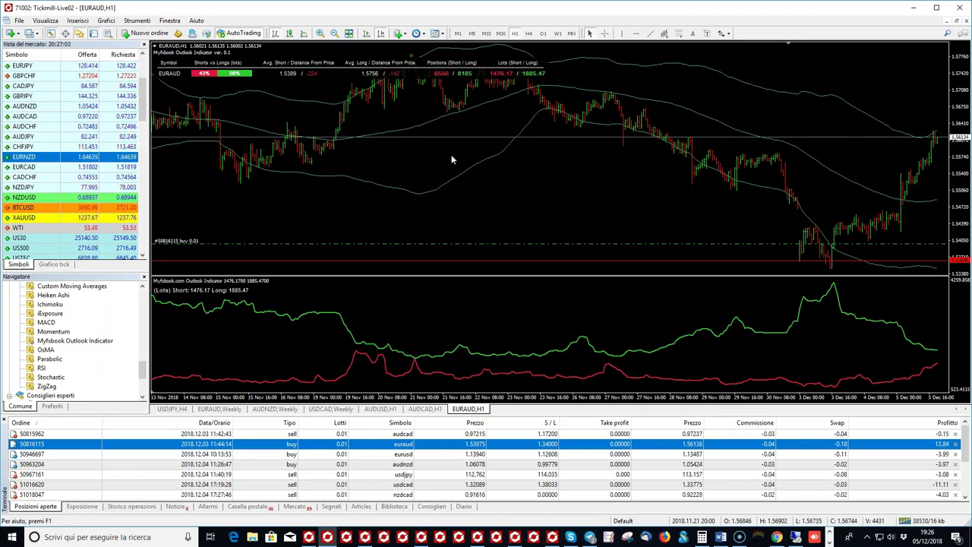
left_click_drag(569, 175, 473, 179)
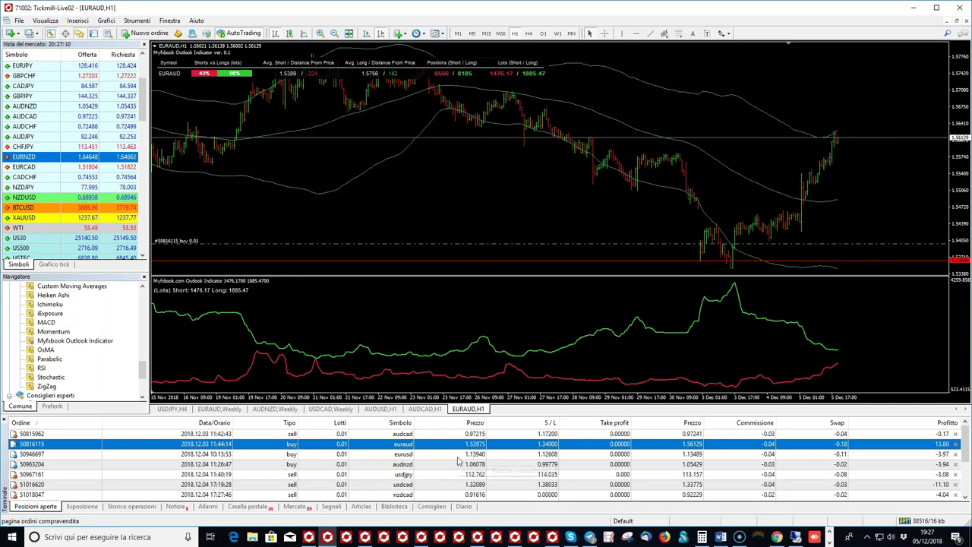
scroll(456, 460, "down", 1)
scroll(445, 458, "down", 1)
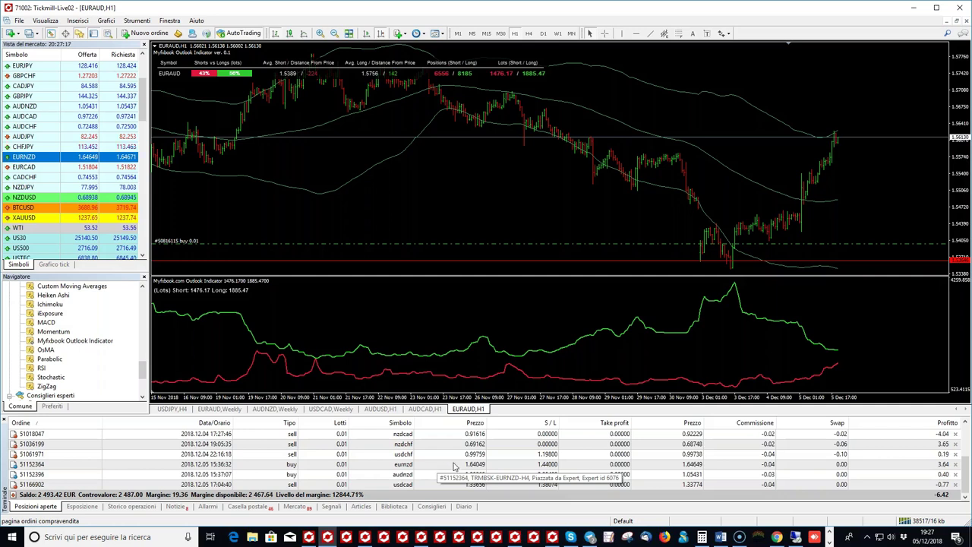
scroll(452, 464, "up", 1)
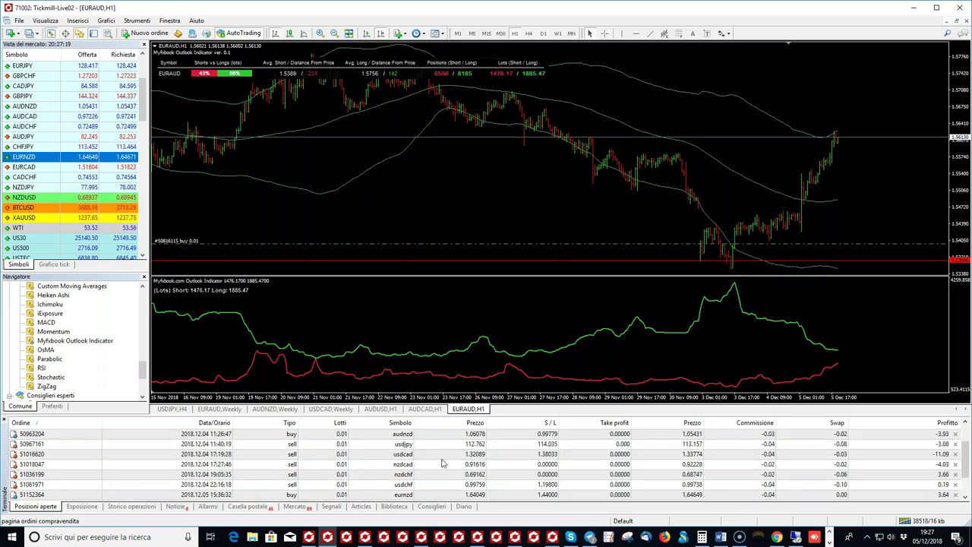
scroll(439, 470, "down", 1)
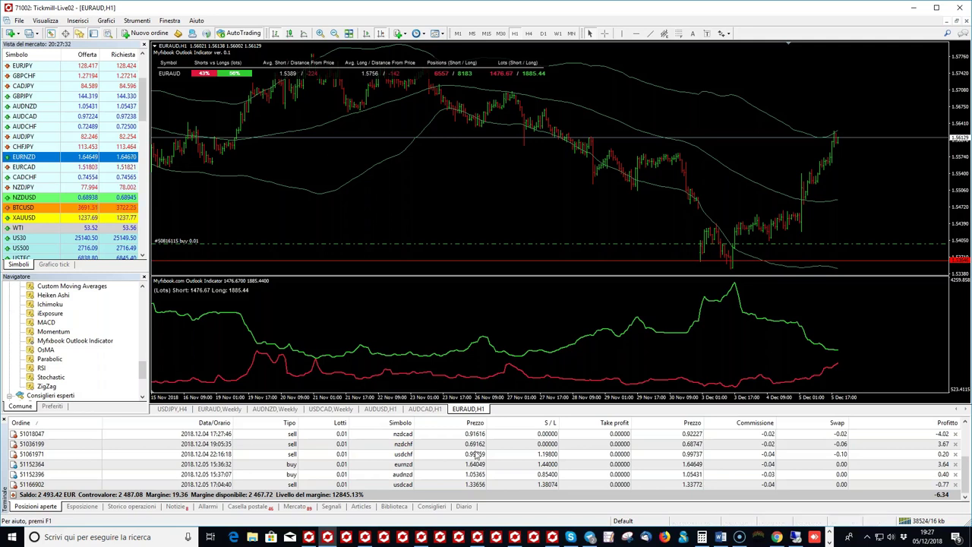
mouse_move(551, 539)
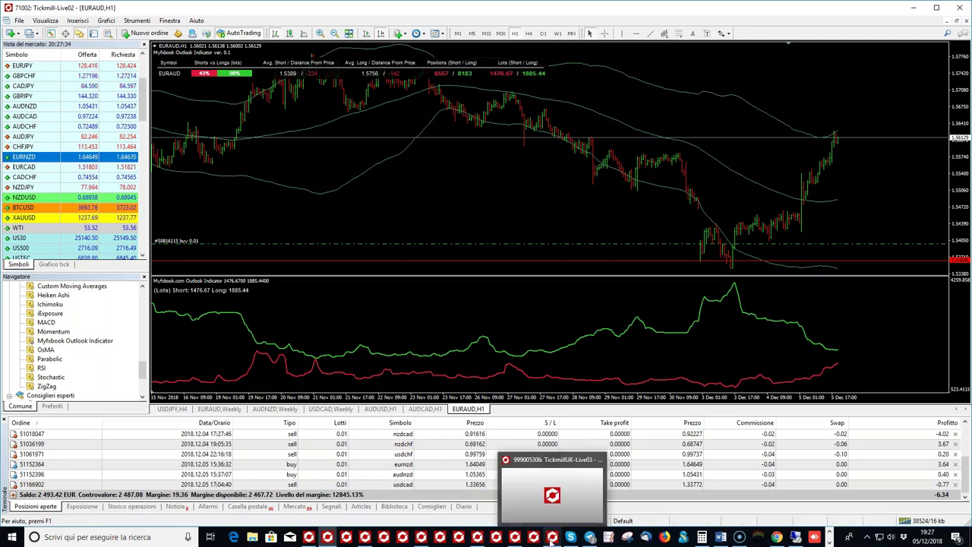
Step: Switch to the TickmillUK-Live03 terminal and zoom in on the USDCAD H1 candles
left_click(551, 538)
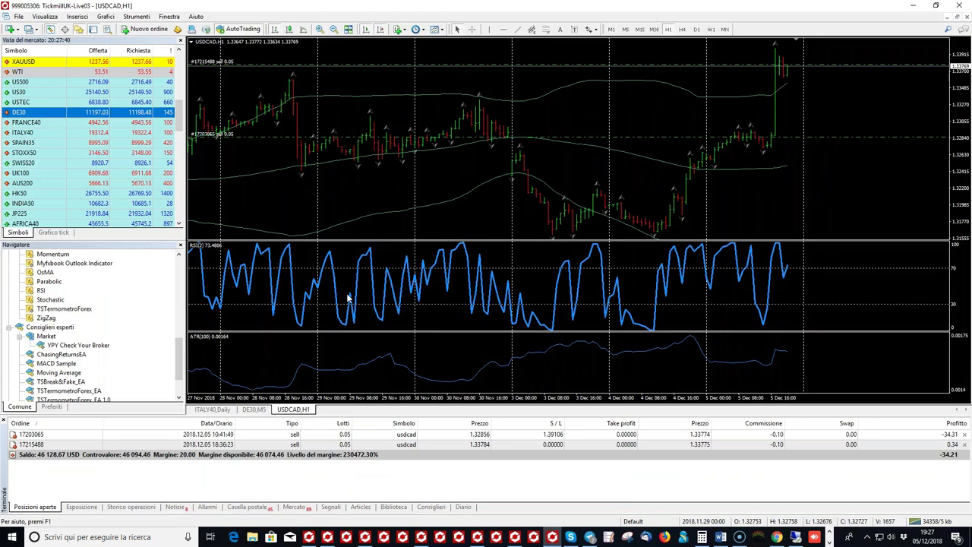
left_click(320, 29)
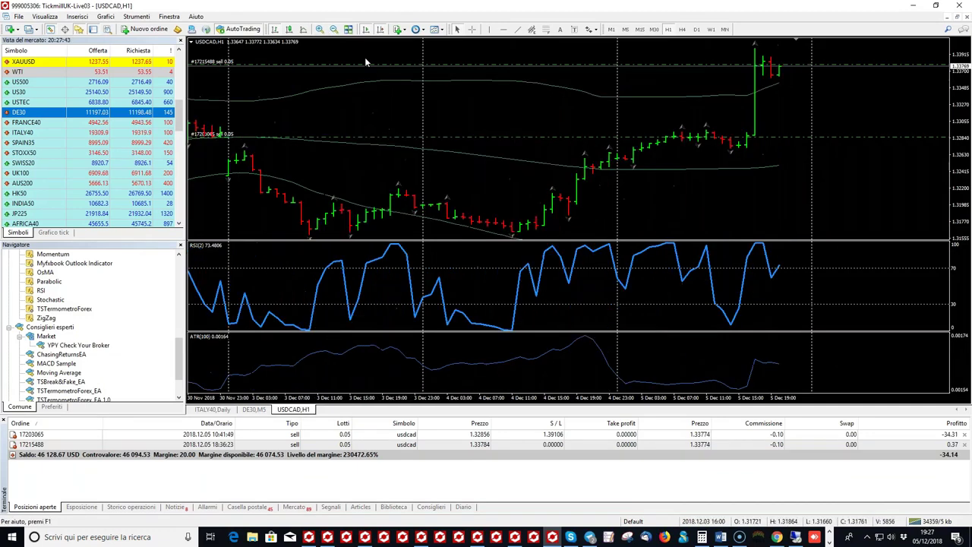
left_click(334, 28)
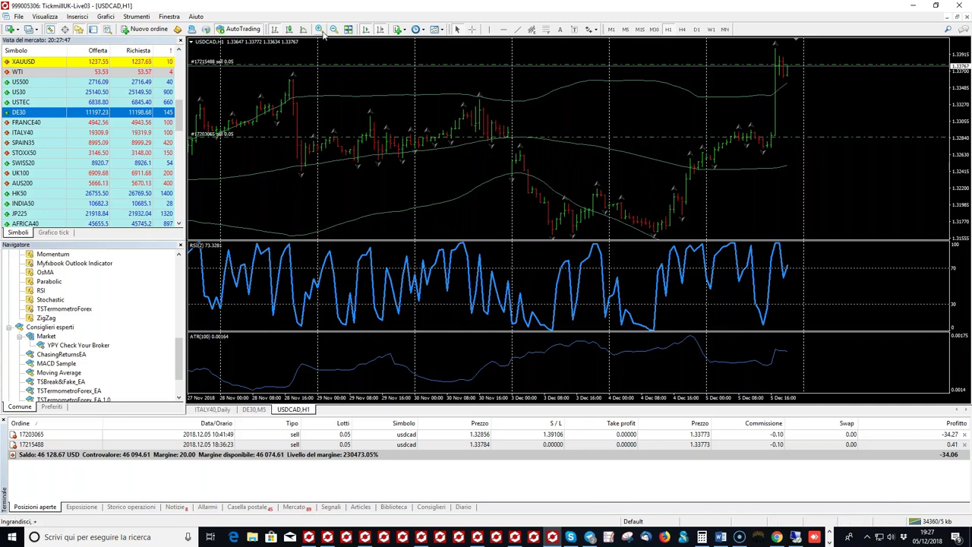
left_click(321, 31)
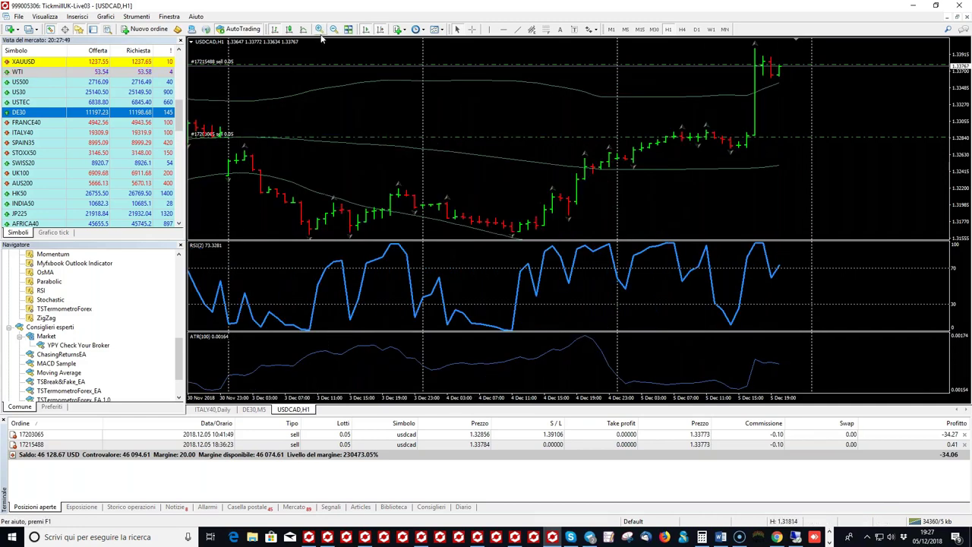
Step: Inspect USDCAD bar values with the crosshair, then turn it off
left_click(472, 31)
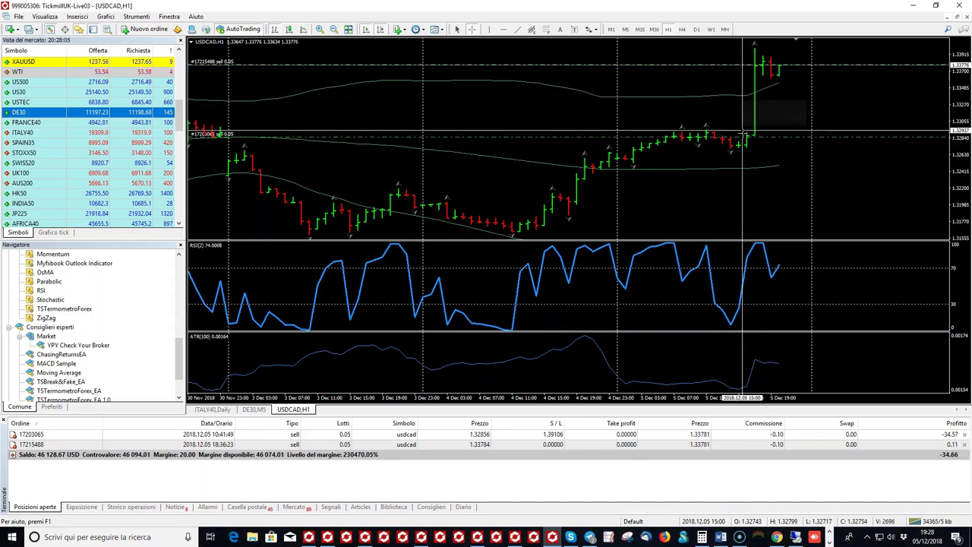
mouse_move(754, 137)
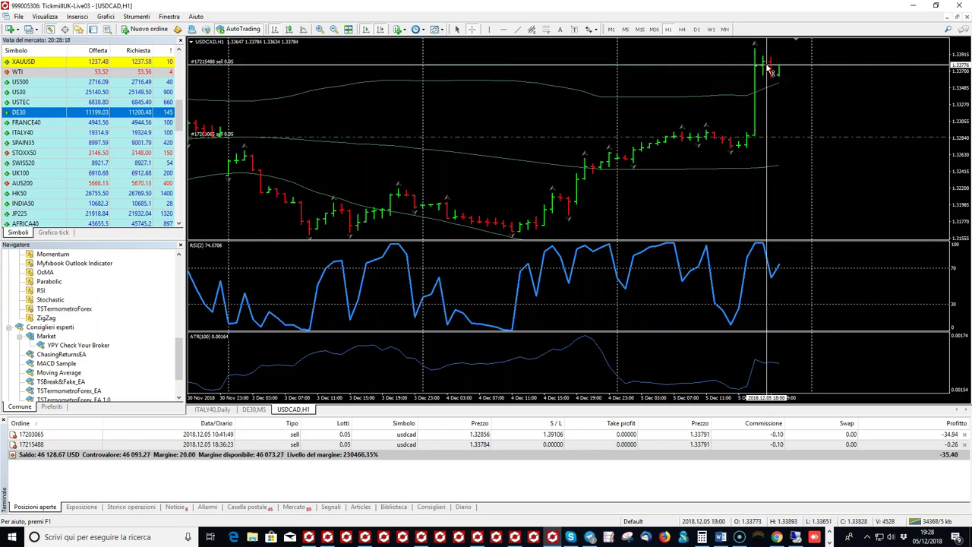
mouse_move(758, 70)
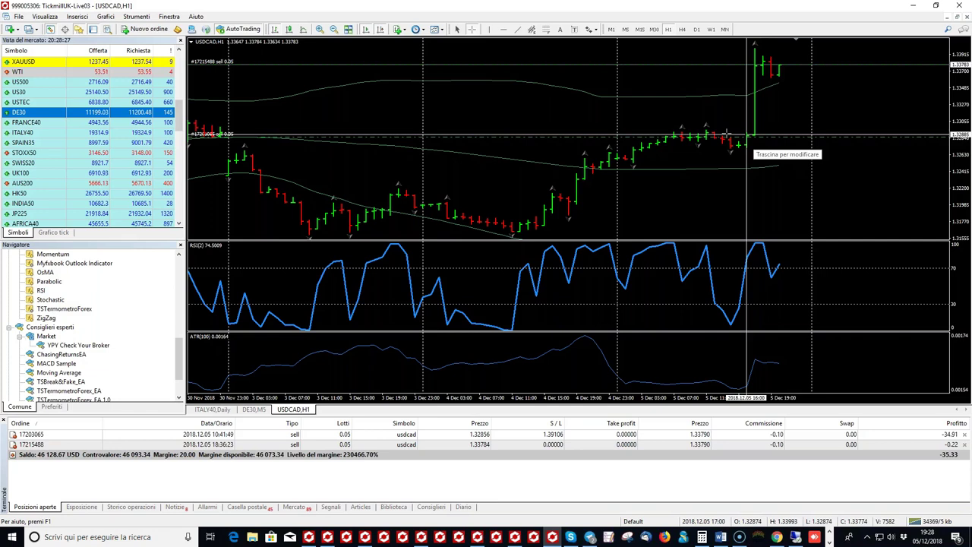
key("Escape")
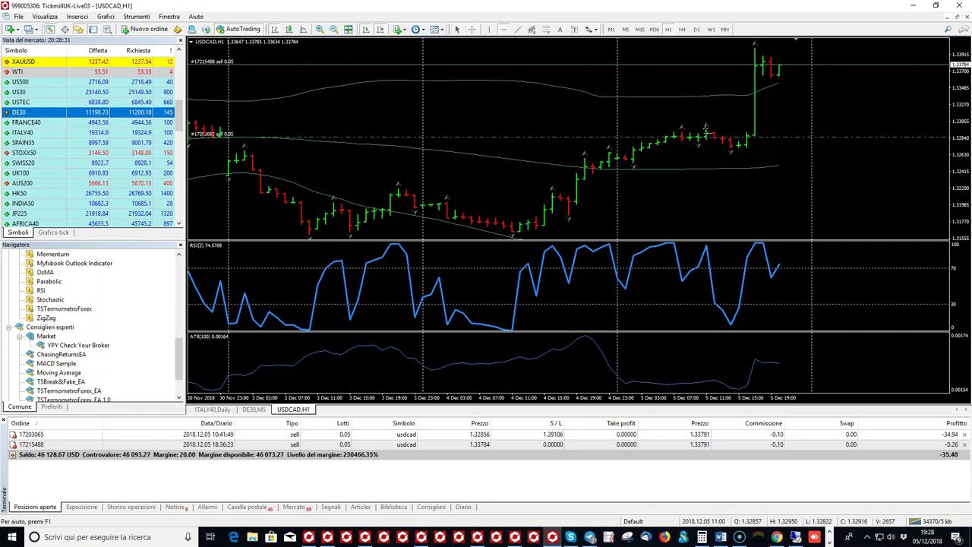
Step: Raise the red order line near the recent spike high and minimise the Tickmill window
left_click_drag(725, 127, 725, 130)
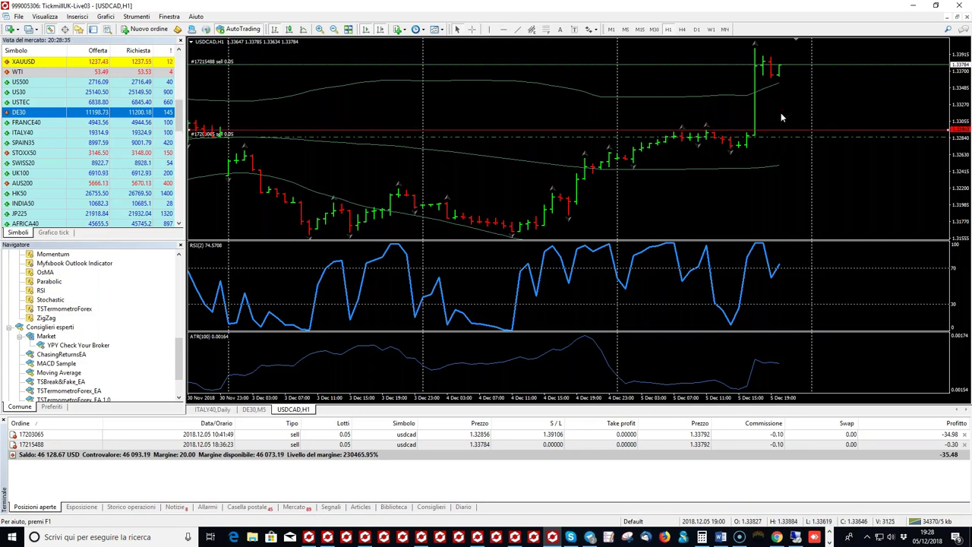
left_click_drag(782, 131, 781, 56)
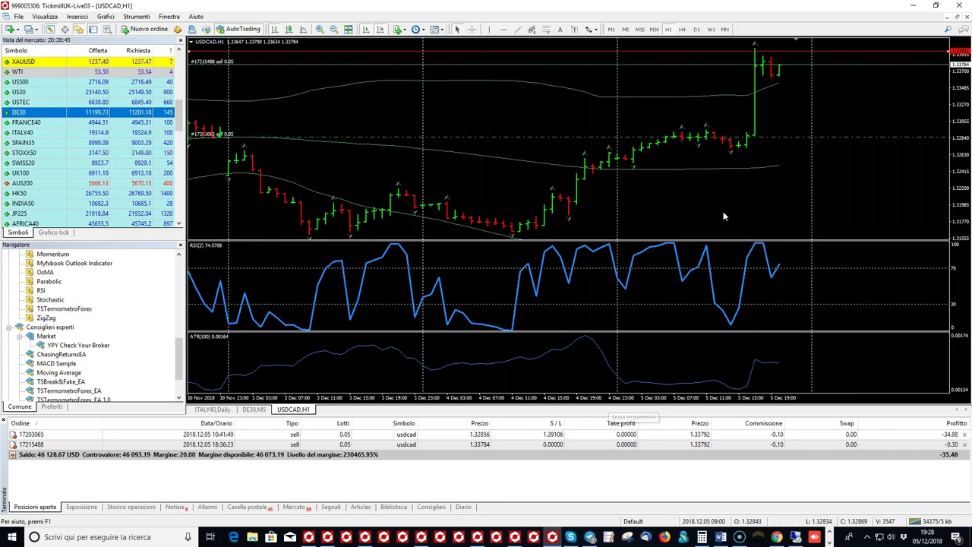
left_click(915, 11)
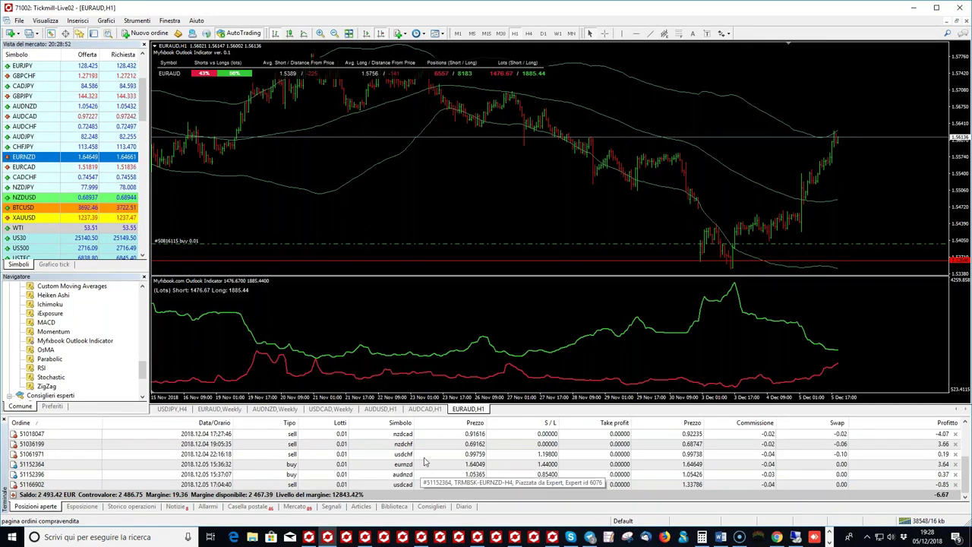
Step: Zoom the EURAUD H1 chart out to span 23 Oct–5 Dec and enable the crosshair
scroll(425, 459, "up", 2)
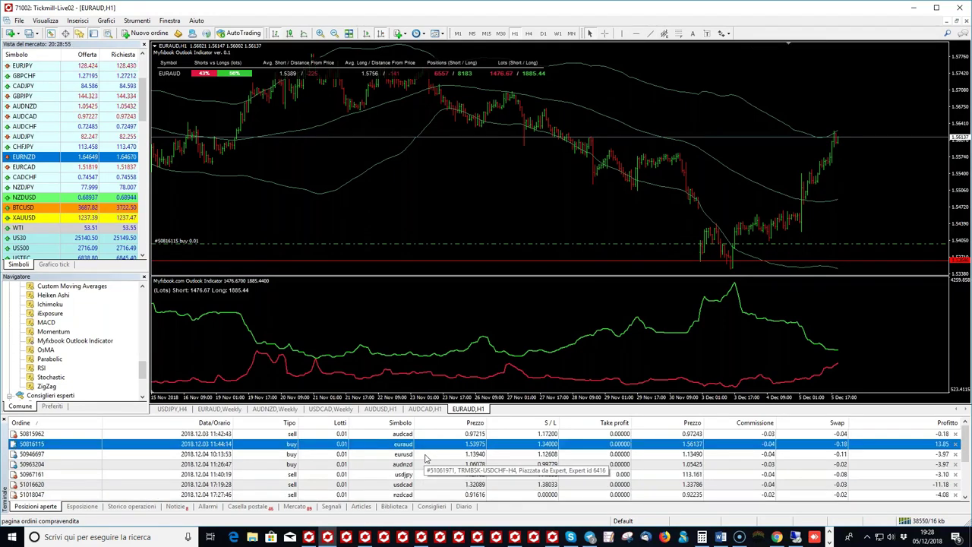
scroll(425, 459, "down", 1)
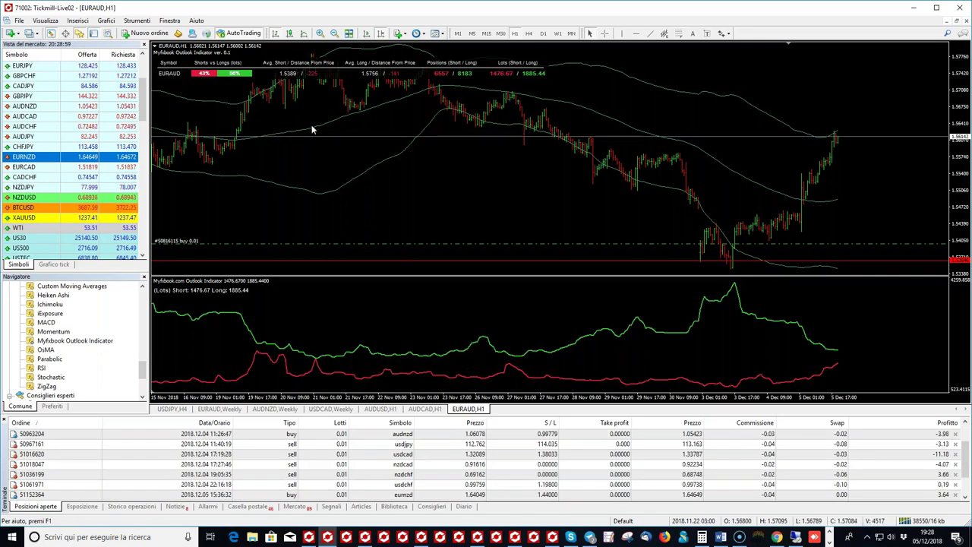
scroll(558, 149, "down", 6)
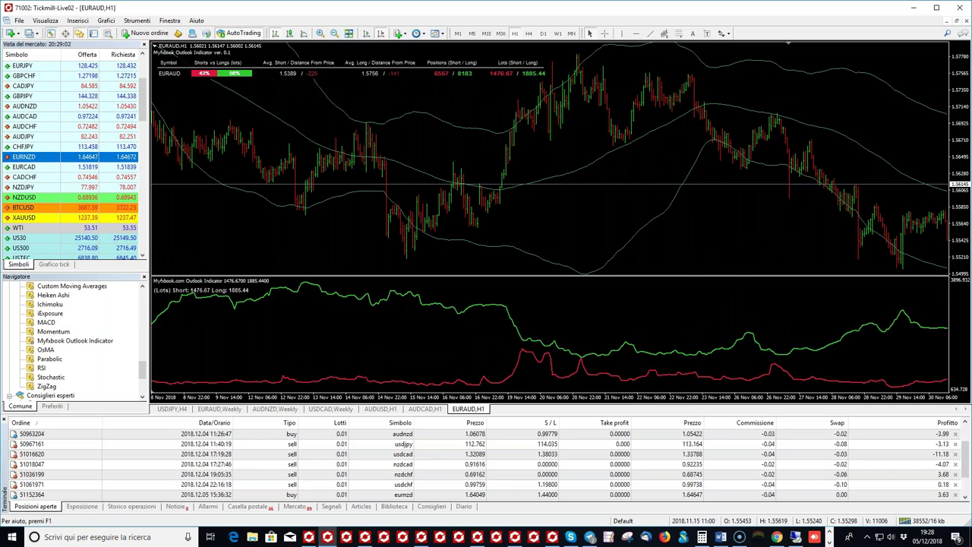
scroll(354, 142, "up", 4)
scroll(320, 142, "up", 3)
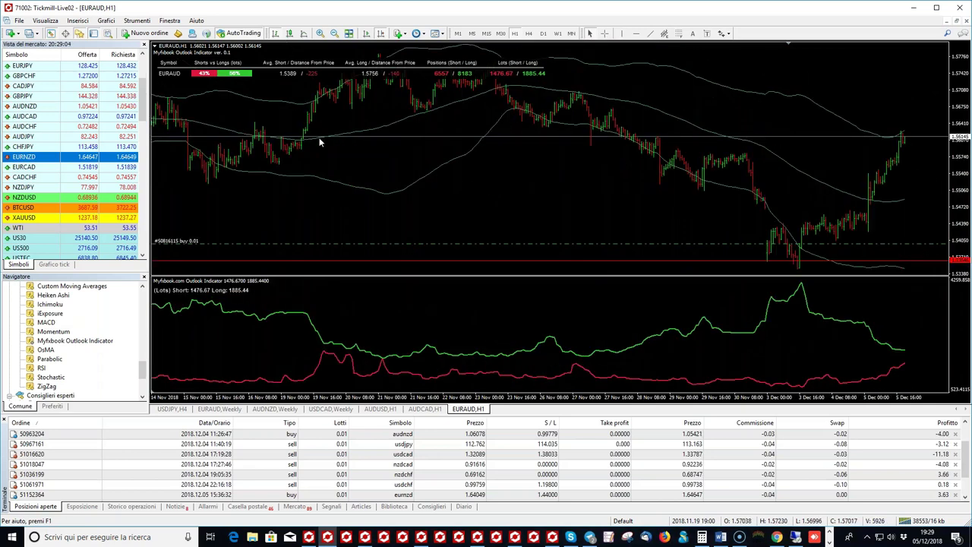
scroll(336, 108, "up", 3)
key("minus")
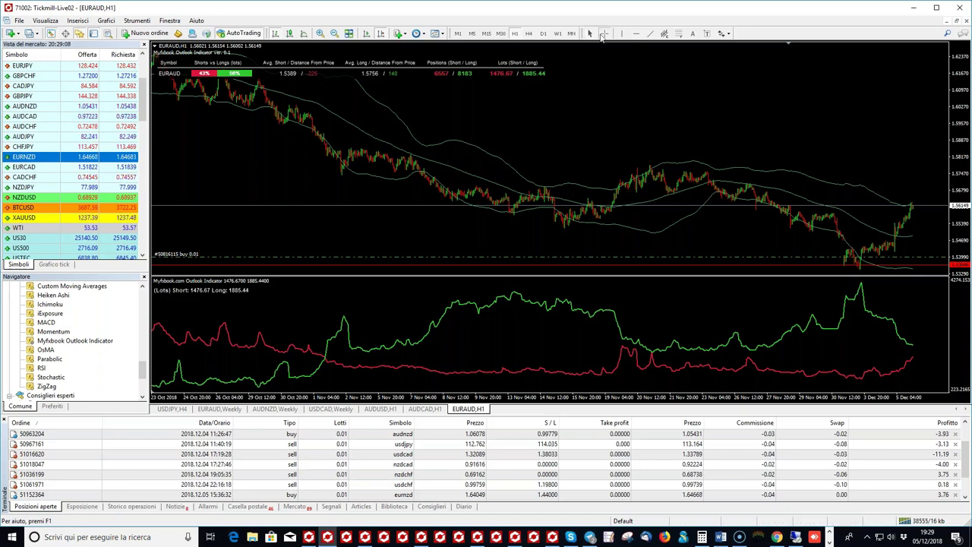
left_click(605, 34)
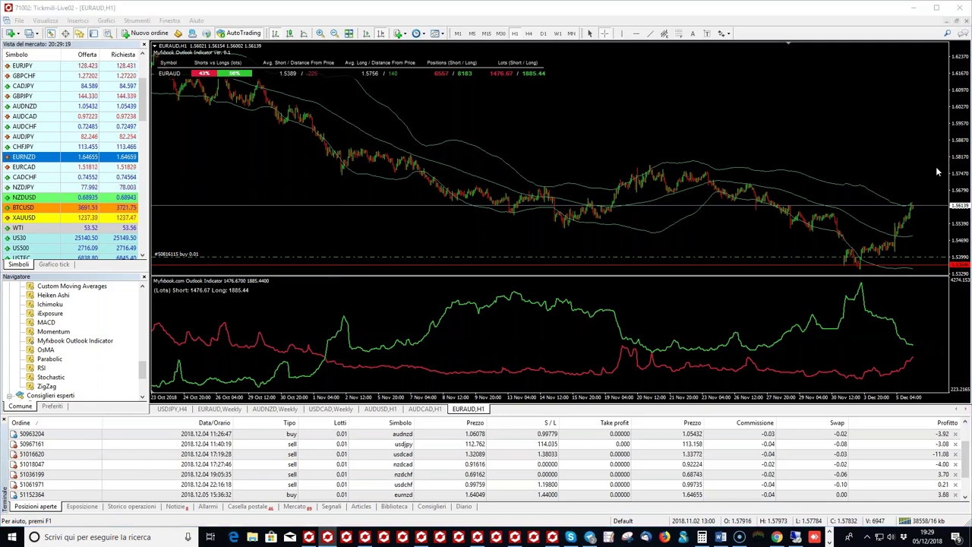
Step: With the red pen, circle the crossover, link it to price, trace the drop, and circle green peaks
left_click(889, 173)
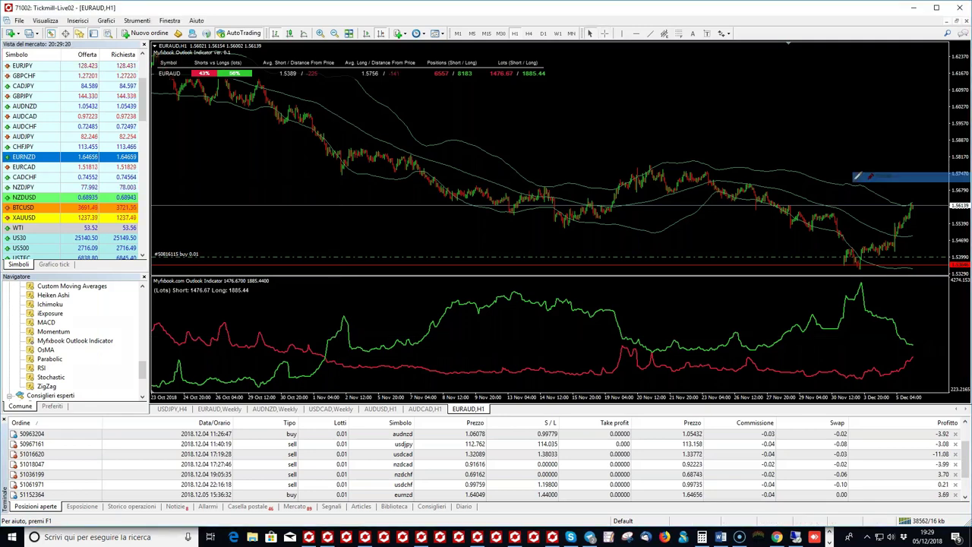
left_click_drag(336, 341, 334, 341)
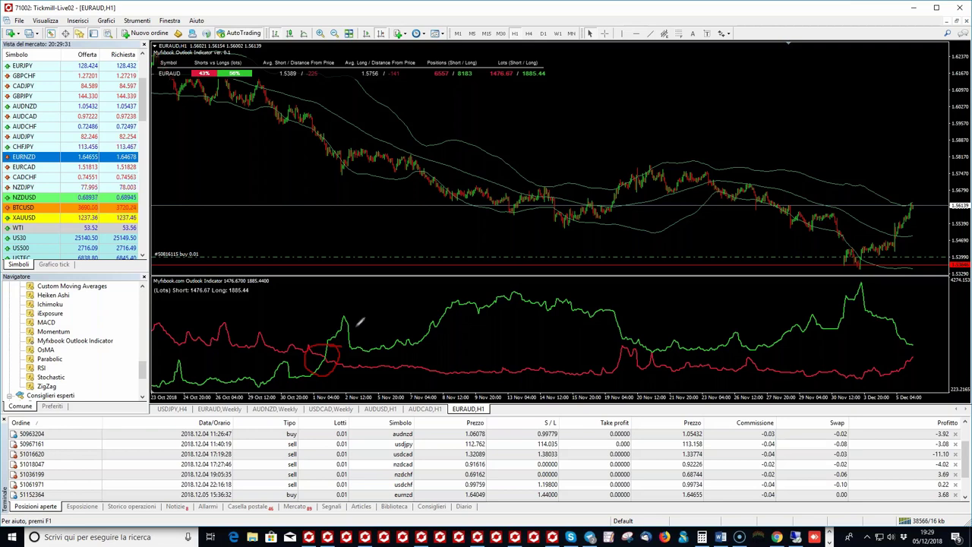
mouse_move(334, 345)
left_mouse_down()
mouse_move(337, 161)
mouse_move(328, 175)
mouse_move(334, 162)
mouse_move(342, 168)
left_mouse_up()
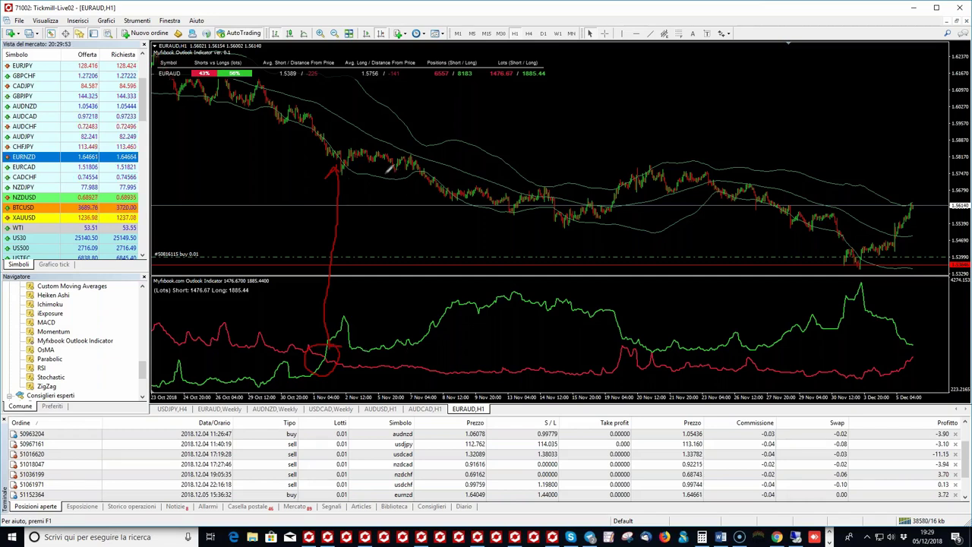
mouse_move(362, 169)
left_mouse_down()
mouse_move(479, 212)
mouse_move(476, 222)
mouse_move(448, 218)
left_mouse_up()
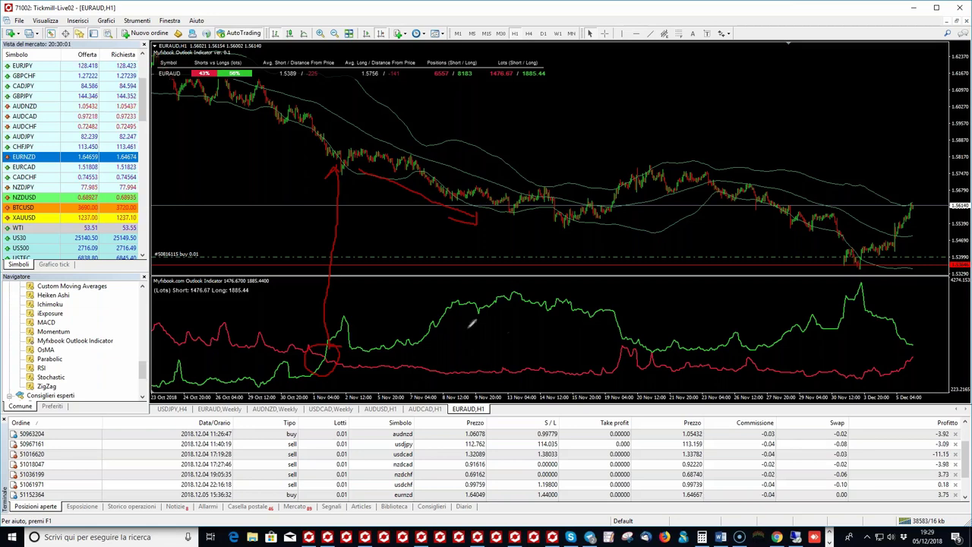
mouse_move(469, 289)
left_mouse_down()
mouse_move(474, 300)
mouse_move(488, 292)
left_mouse_up()
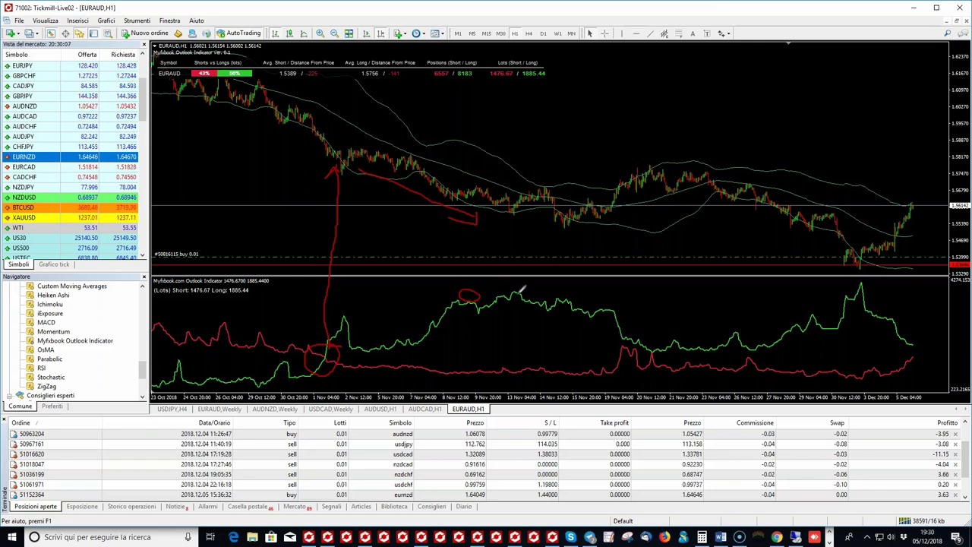
mouse_move(521, 293)
left_mouse_down()
mouse_move(512, 297)
mouse_move(519, 292)
left_mouse_up()
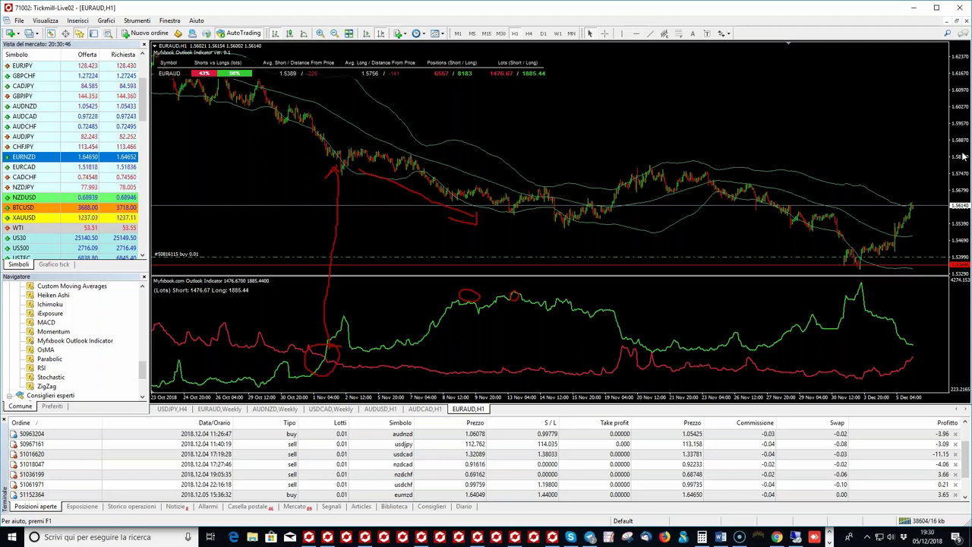
Step: Erase all red annotations with Cancella tutti i disegni
right_click(897, 226)
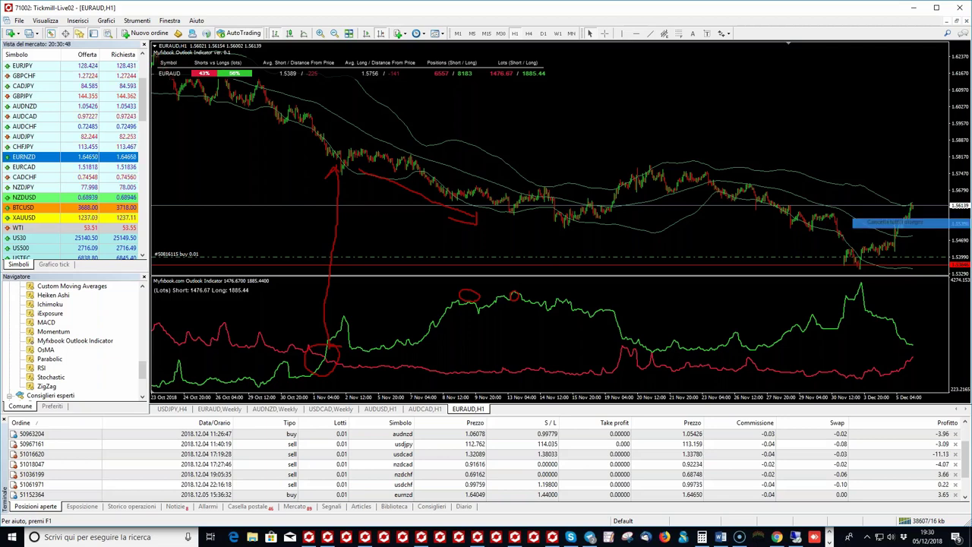
left_click(896, 222)
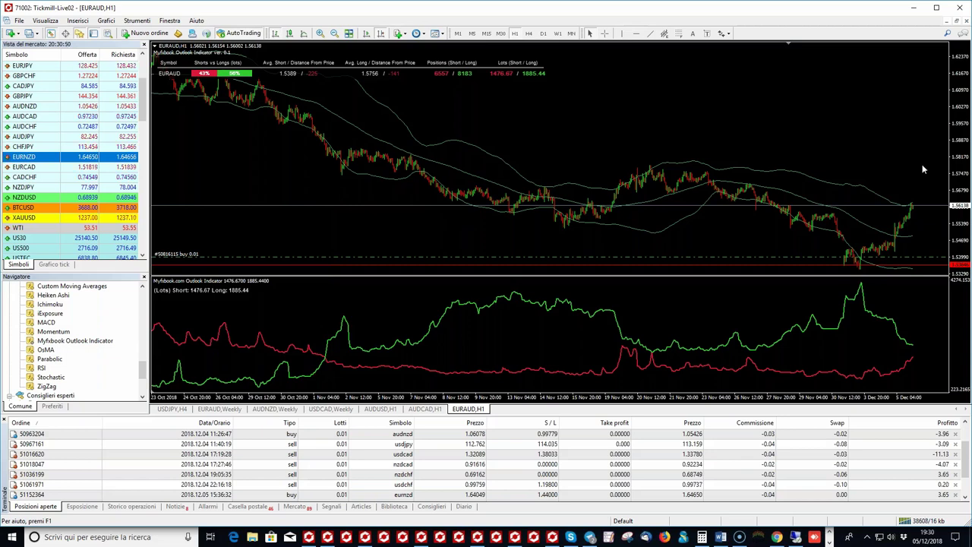
scroll(524, 467, "down", 1)
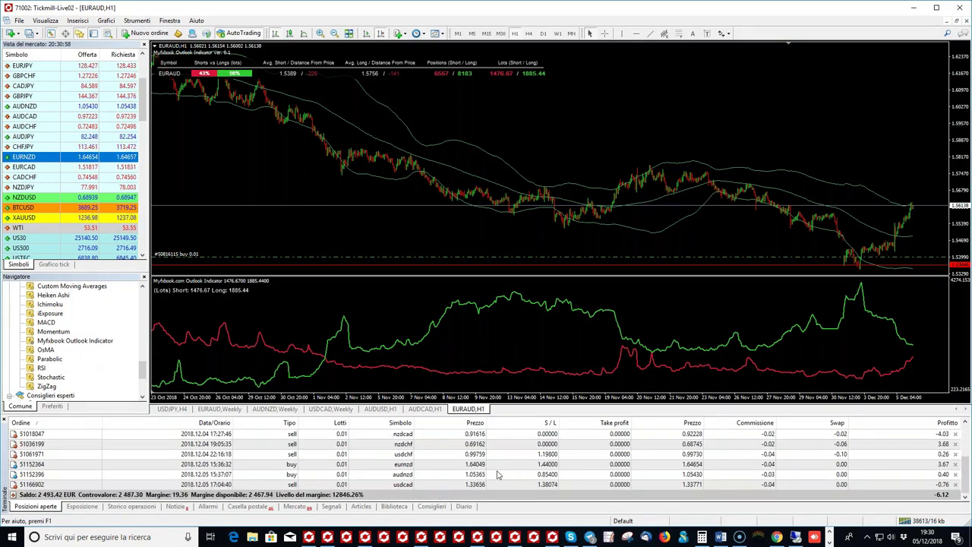
Step: Switch the H1 chart to EURNZD from the eurnzd buy order and enable the crosshair
left_click_drag(434, 464, 539, 178)
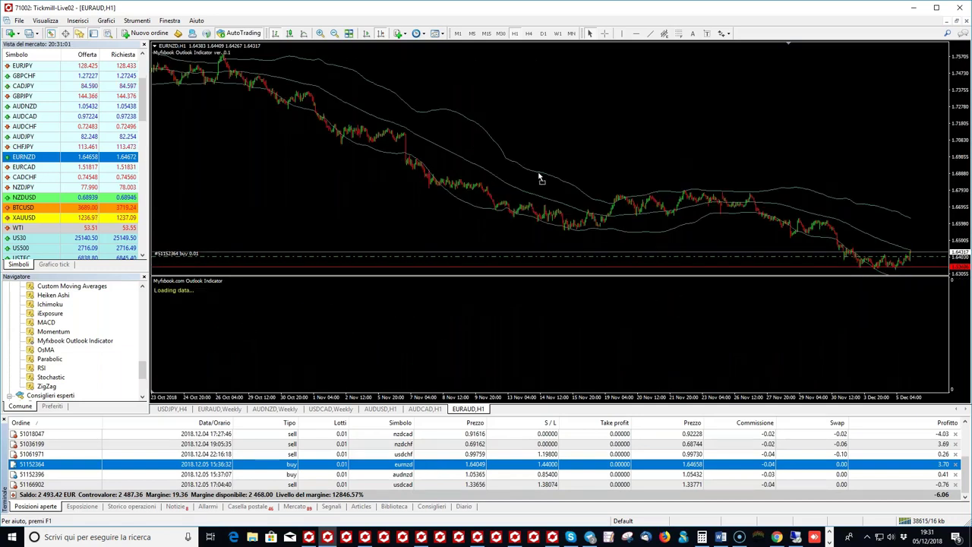
left_click_drag(540, 179, 539, 178)
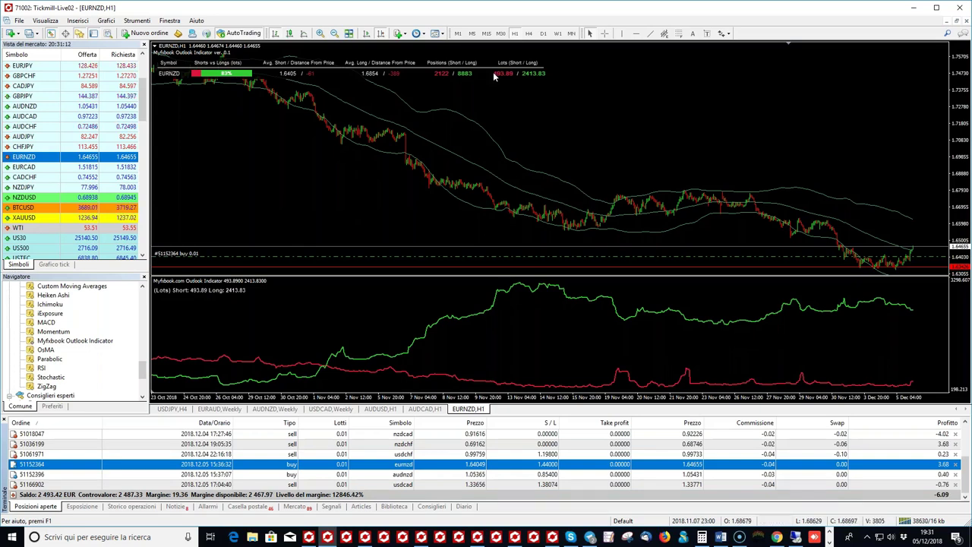
left_click(604, 33)
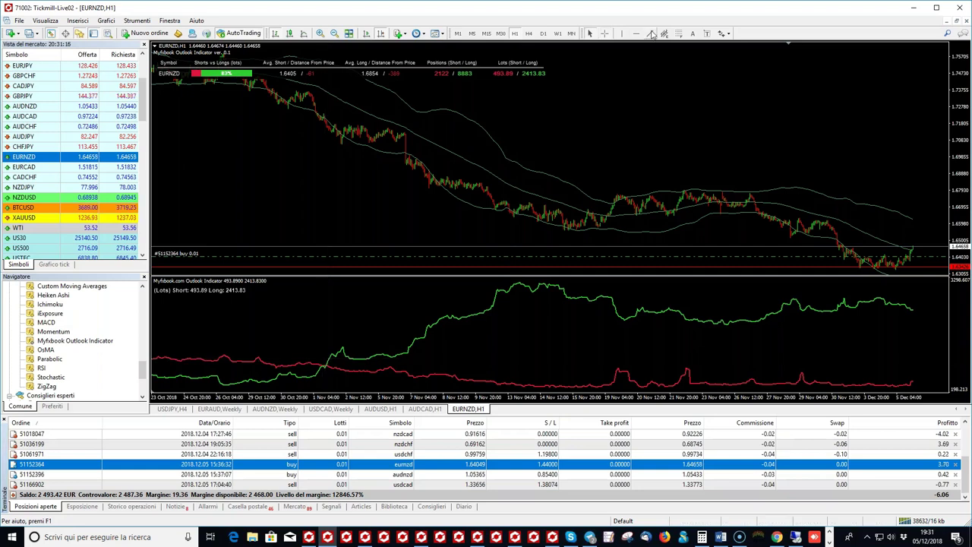
left_click(723, 34)
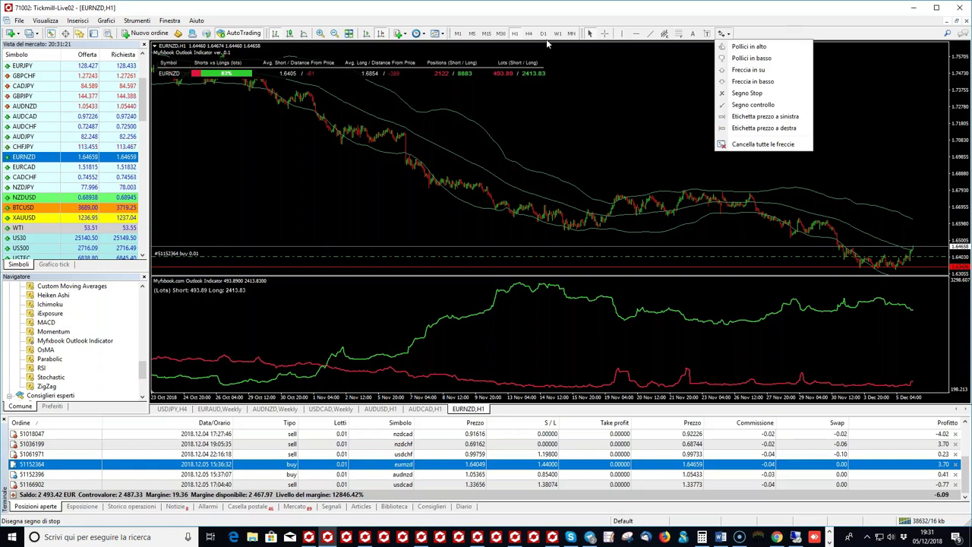
left_click(611, 35)
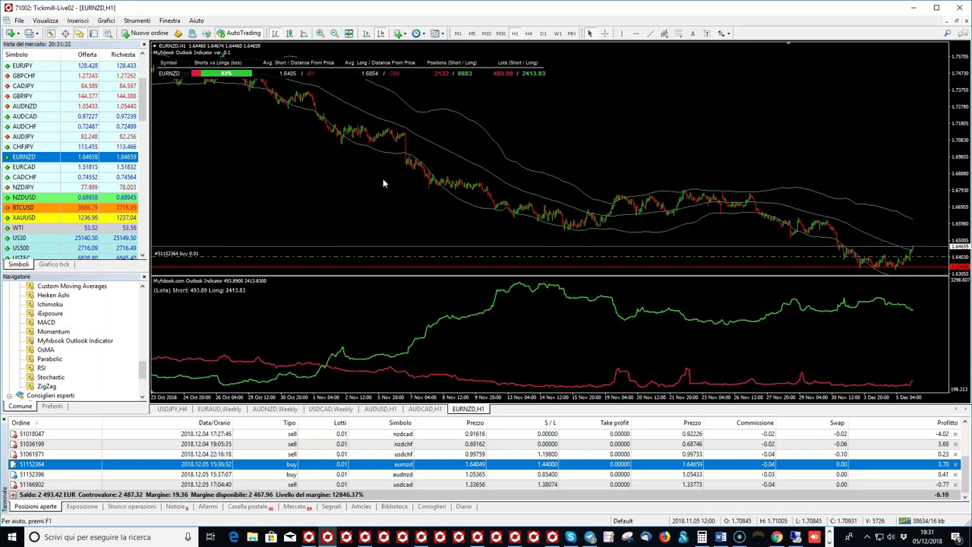
left_click(606, 34)
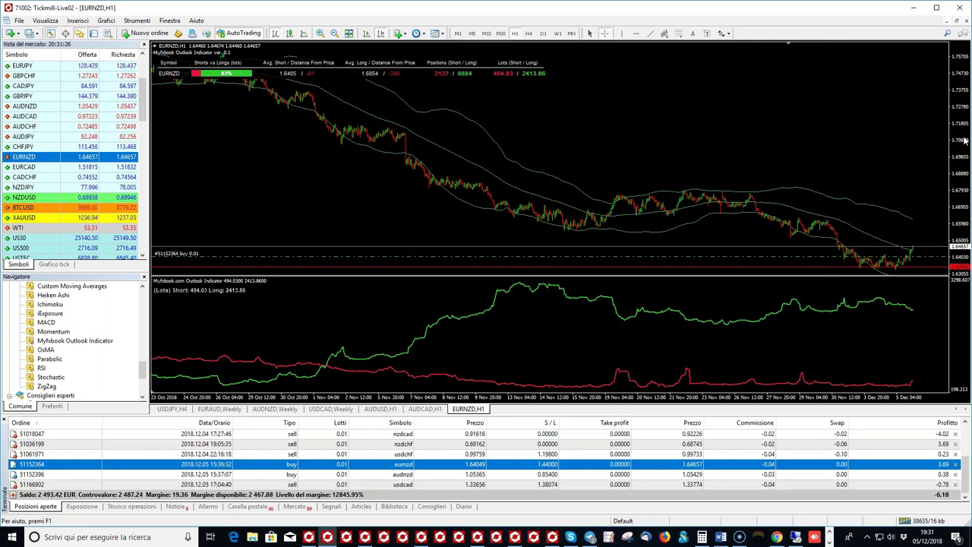
left_click(899, 173)
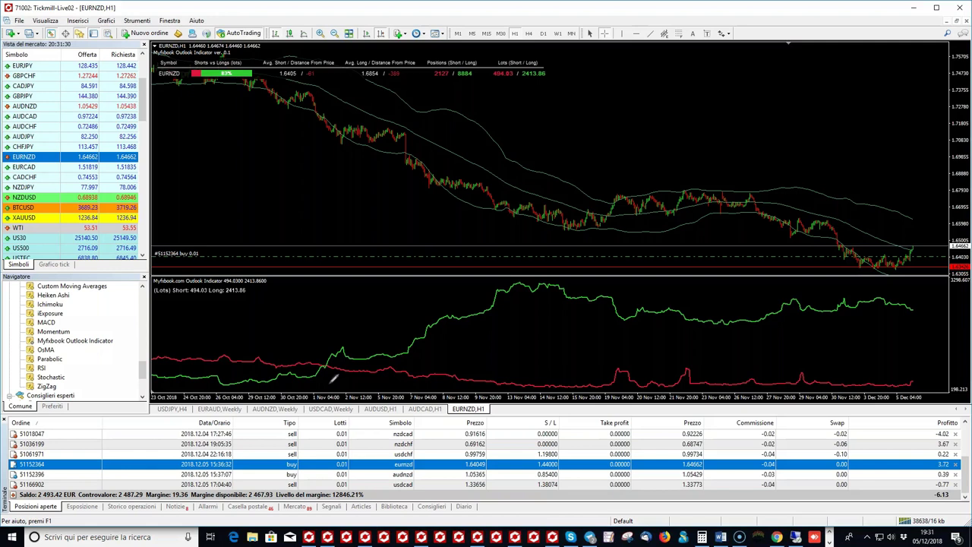
Step: Circle the early-November green-over-red crossover, then zoom and read its date with the crosshair
mouse_move(332, 377)
left_mouse_down()
mouse_move(321, 380)
mouse_move(351, 377)
left_mouse_up()
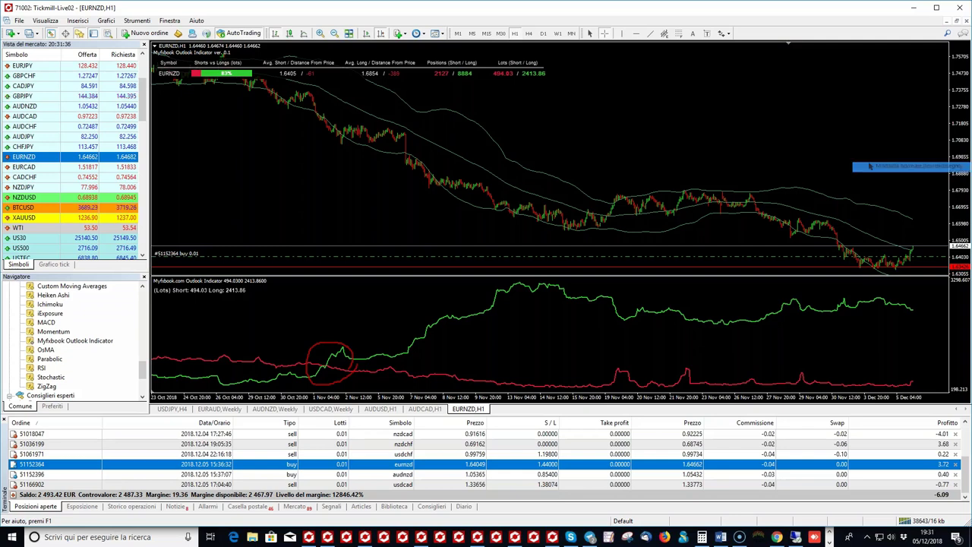
middle_click(324, 336)
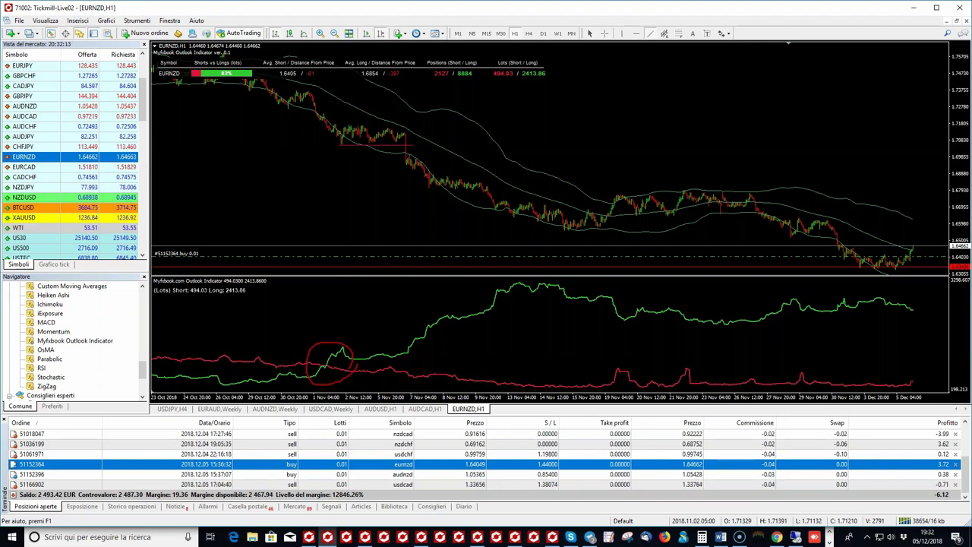
left_click(319, 33)
left_click(335, 34)
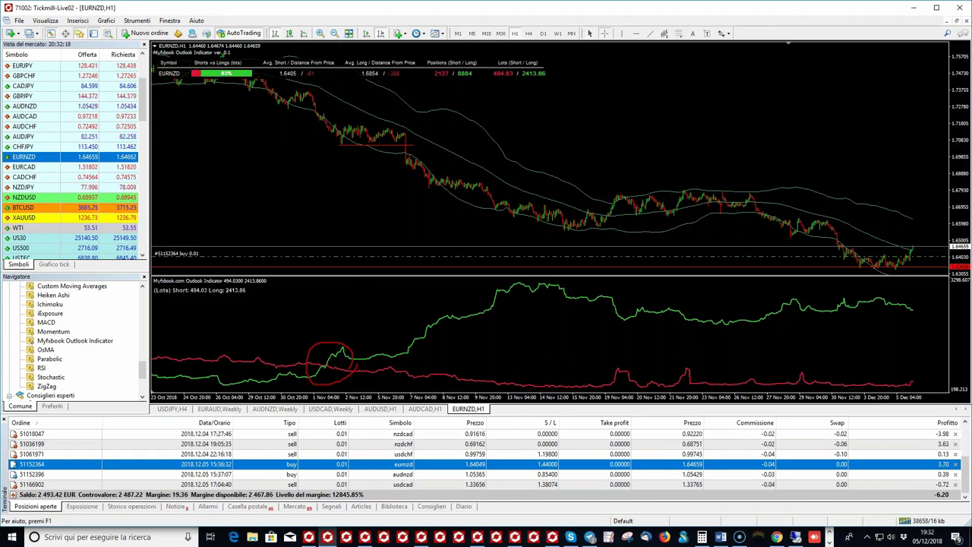
middle_click(342, 207)
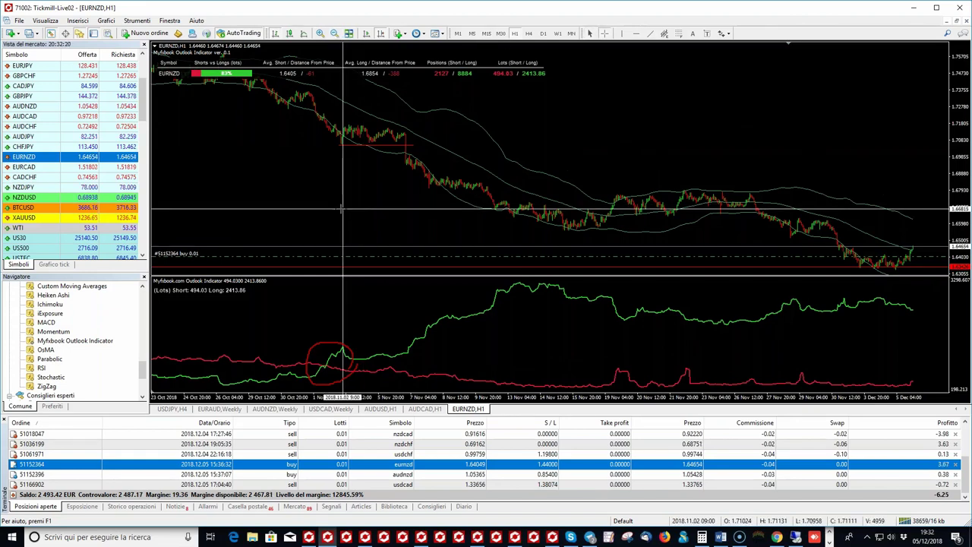
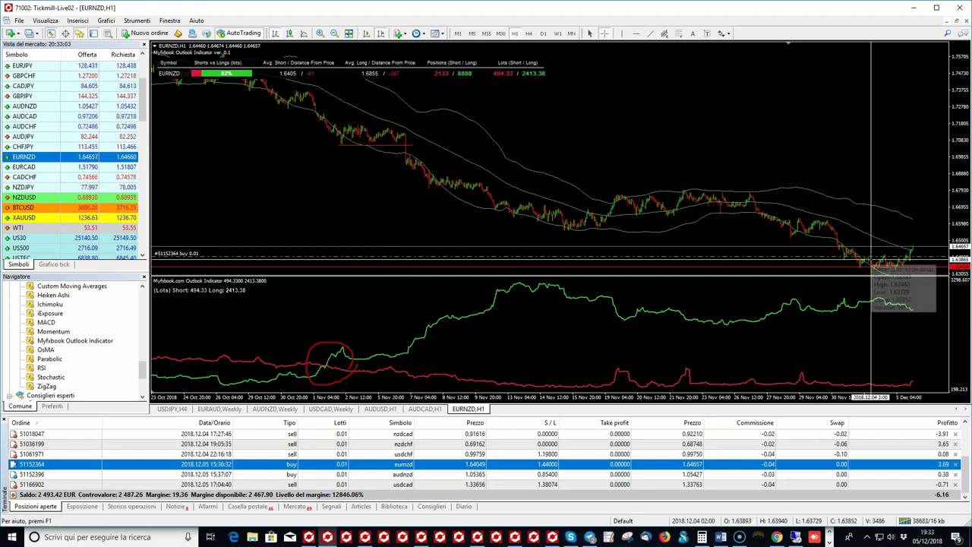
Step: Toggle the crosshair on the EURNZD H1 chart, then switch to the Myfxbook Community Outlook page in Chrome
left_click(919, 176)
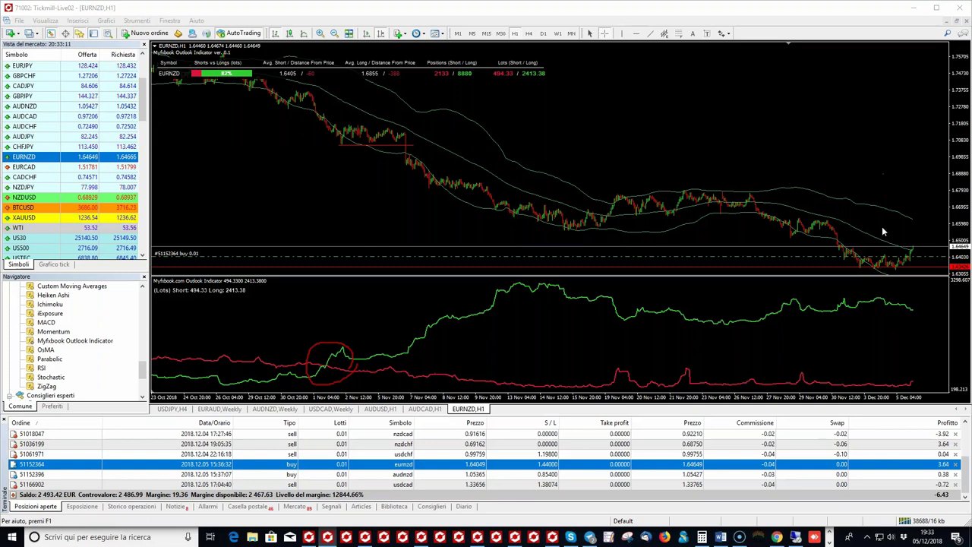
middle_click(796, 206)
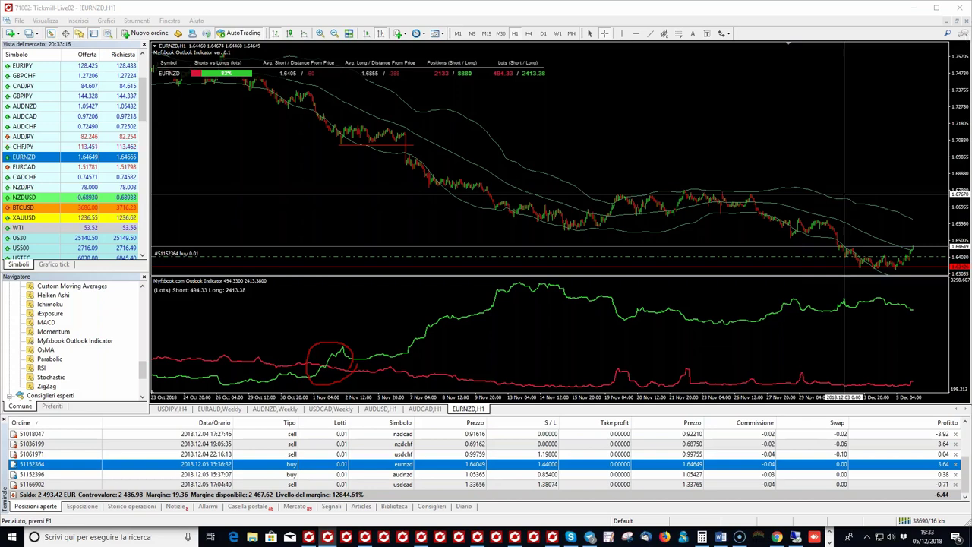
left_click(930, 91)
middle_click(916, 127)
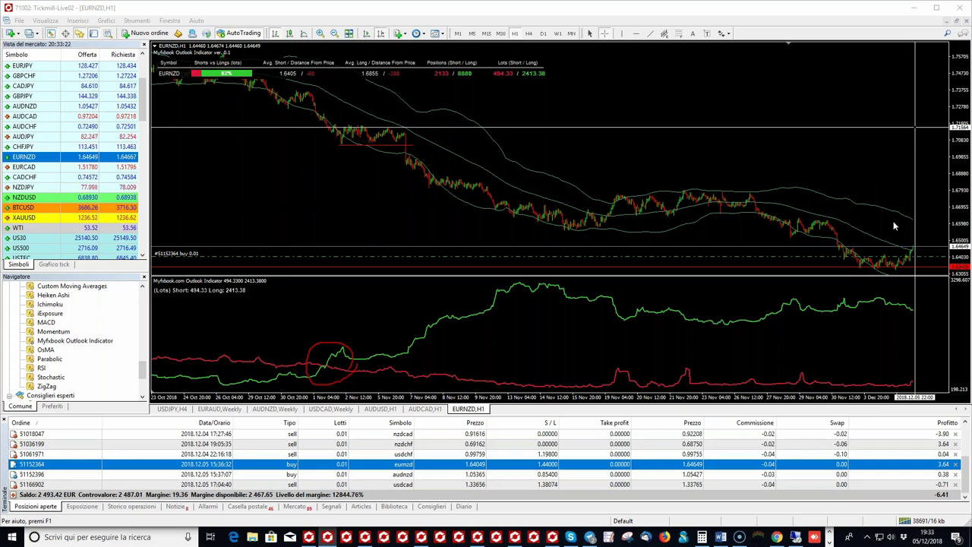
key("Escape")
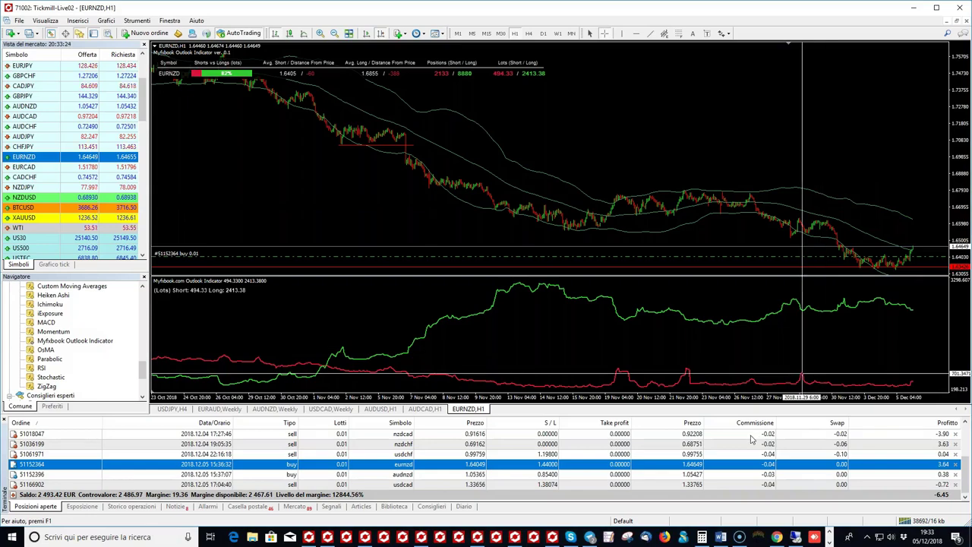
key("alt+Tab")
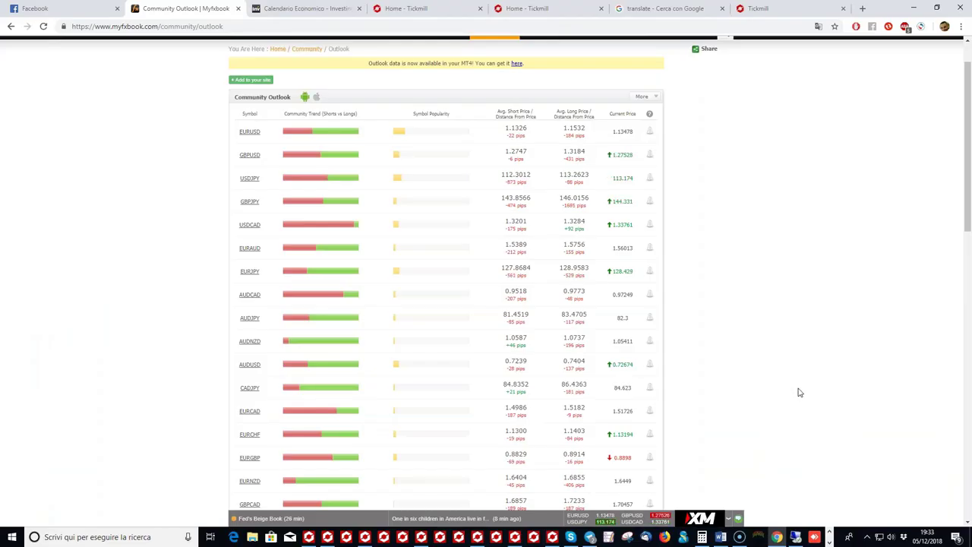
scroll(799, 394, "up", 1)
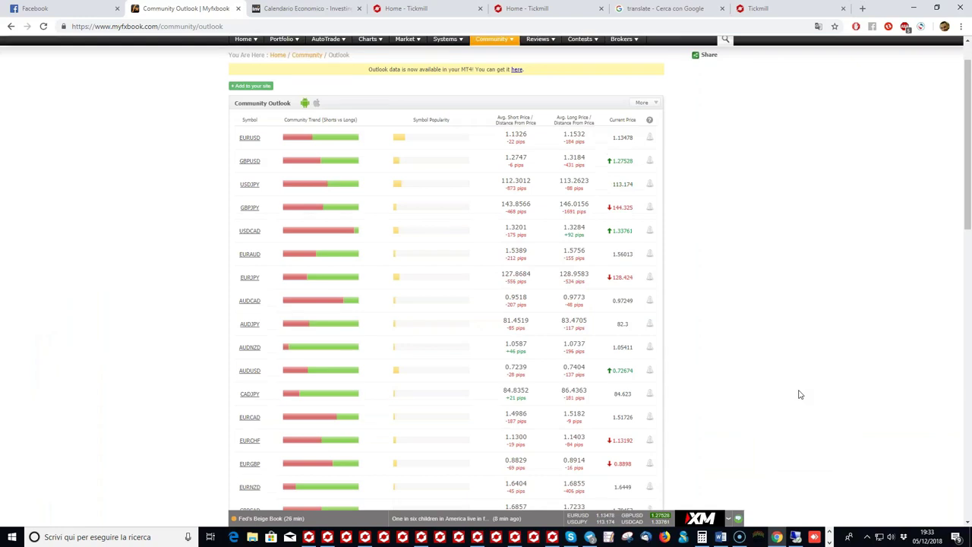
scroll(799, 394, "up", 1)
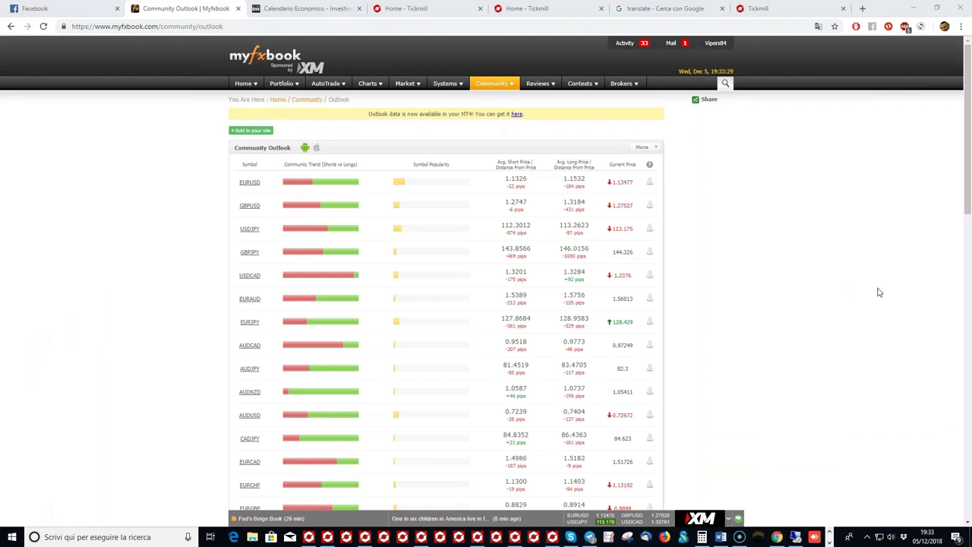
mouse_move(276, 221)
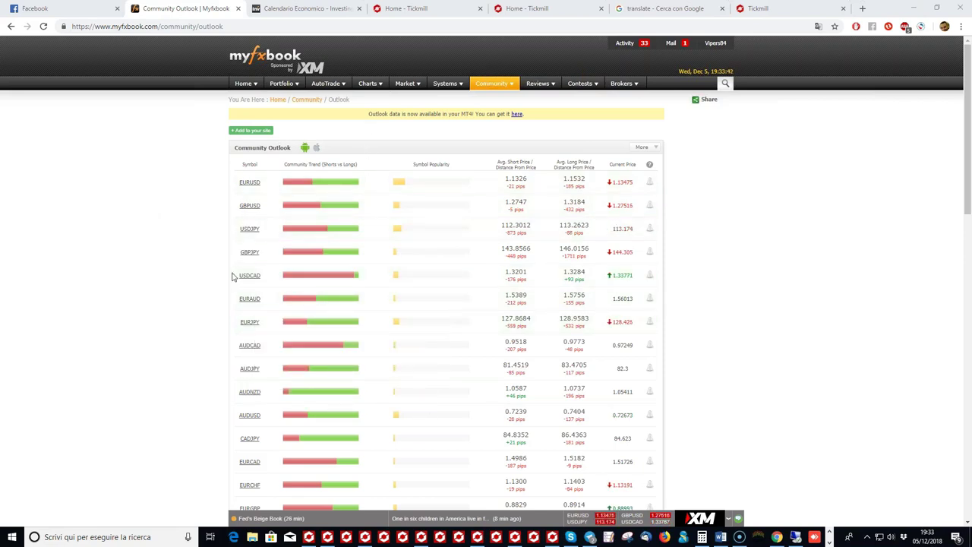
mouse_move(557, 227)
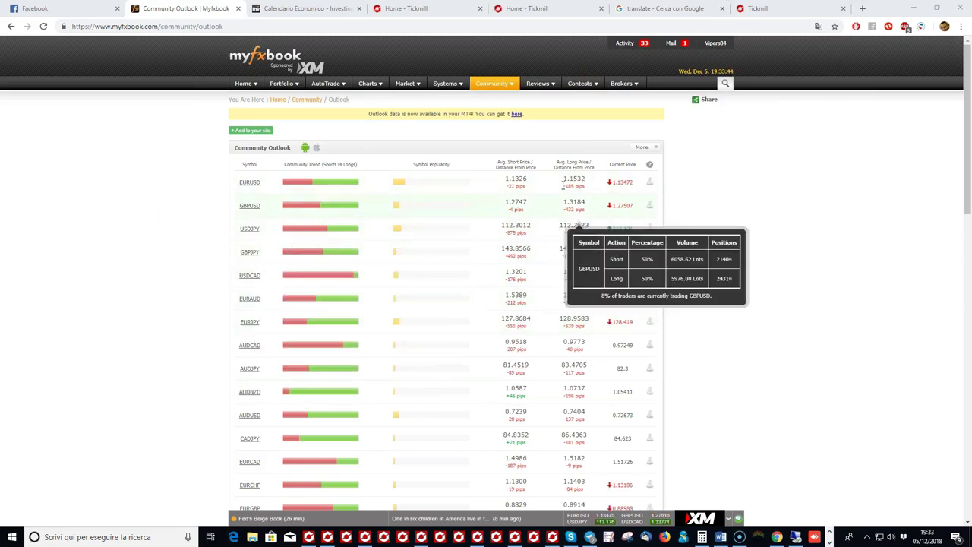
mouse_move(503, 94)
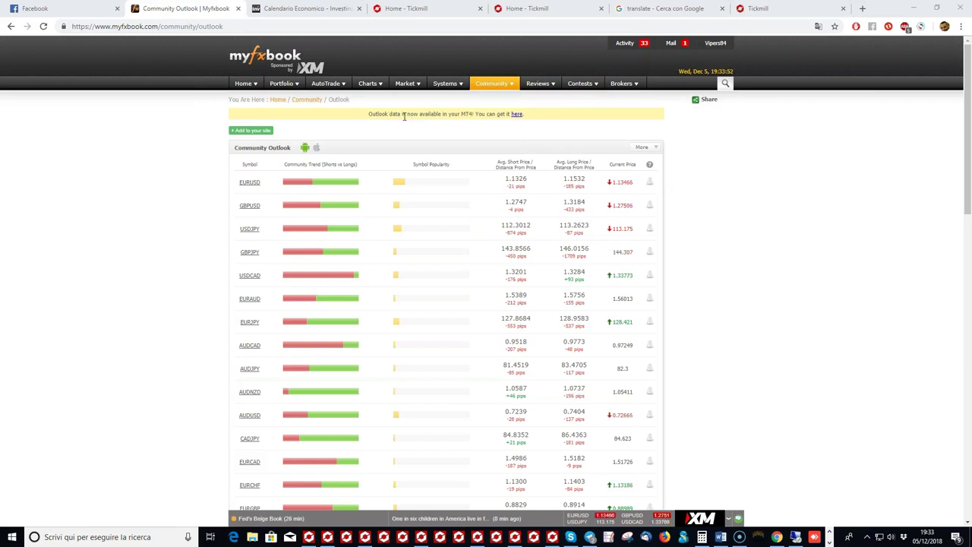
Step: Follow the banner's Outlook Indicator link, continue past the ad-blocker notice, and start the free trial
left_click(516, 115)
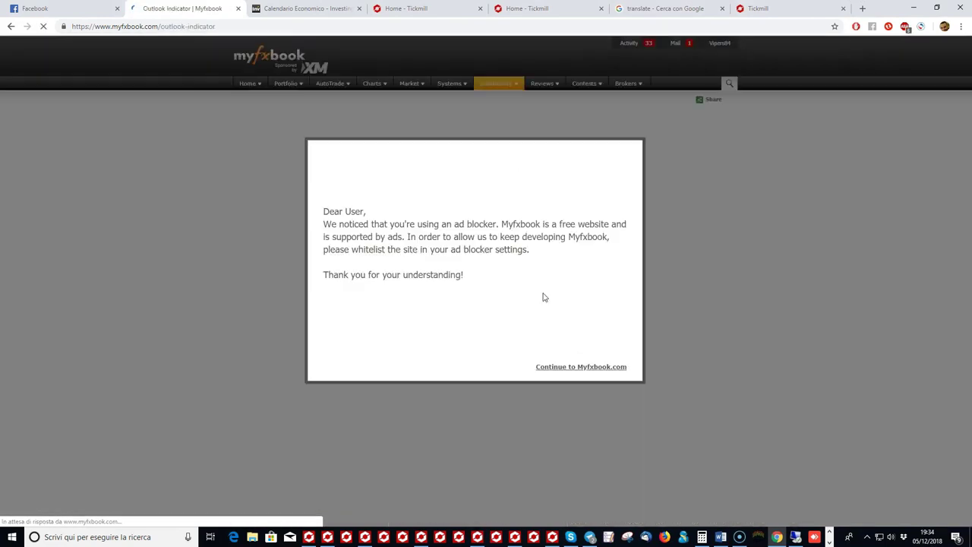
left_click(570, 367)
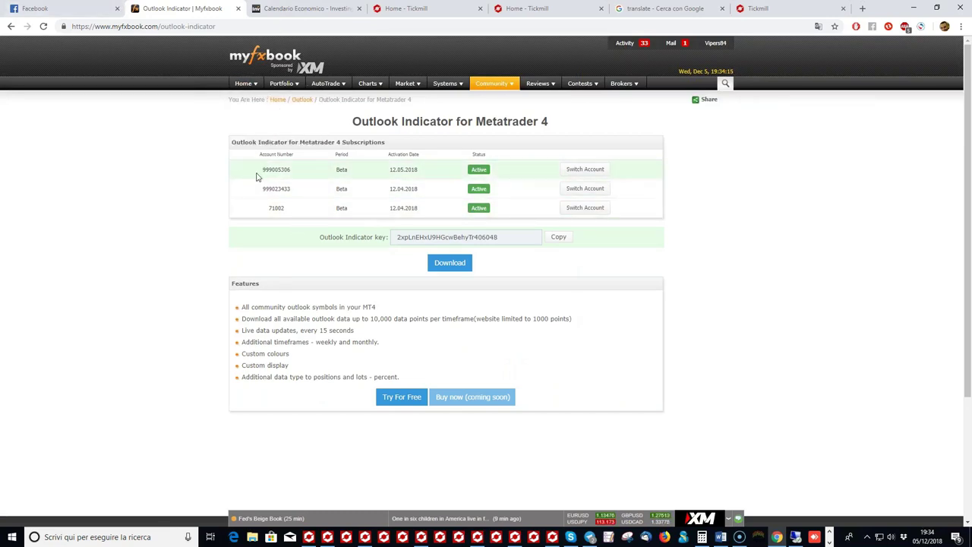
left_click(406, 397)
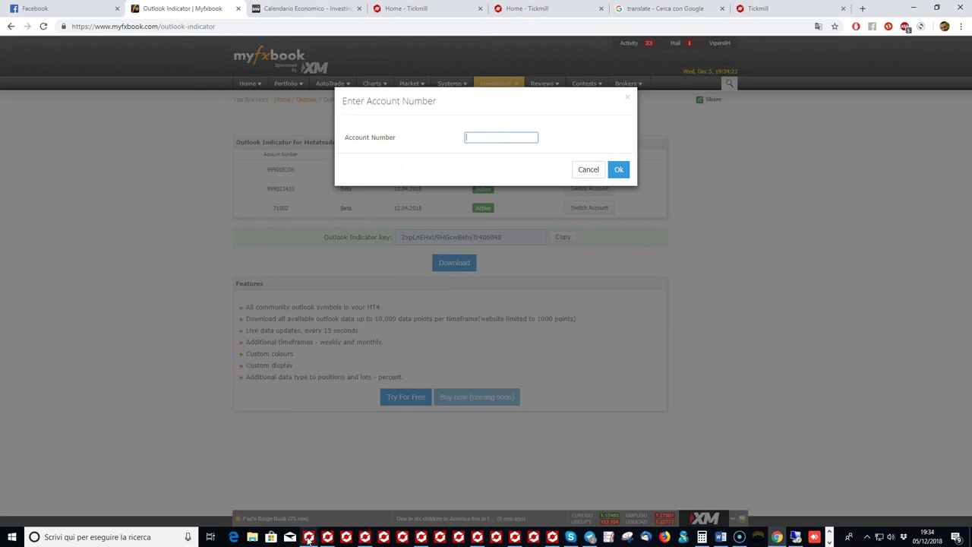
Step: Enter the MetaTrader account number, checked against the terminal's title bar, and confirm the subscription
mouse_move(309, 537)
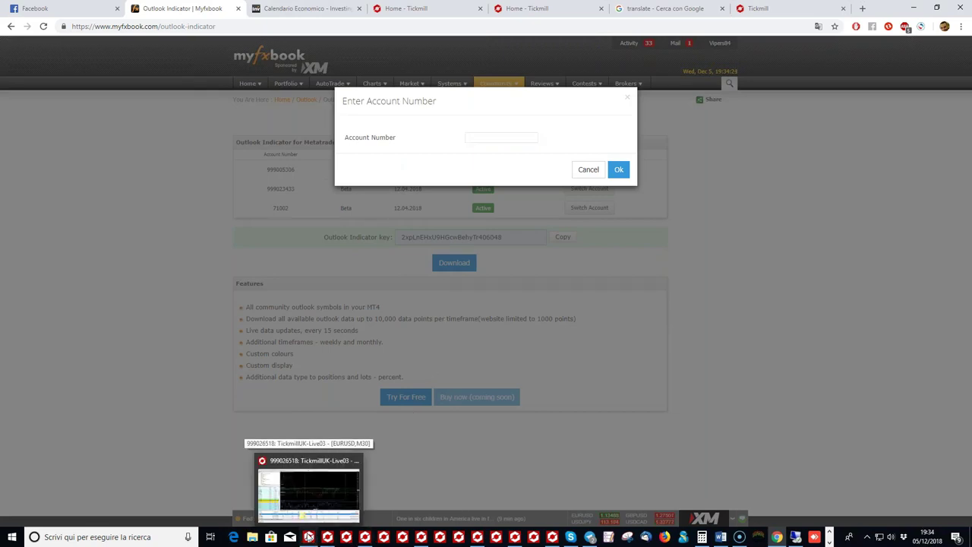
left_click(309, 537)
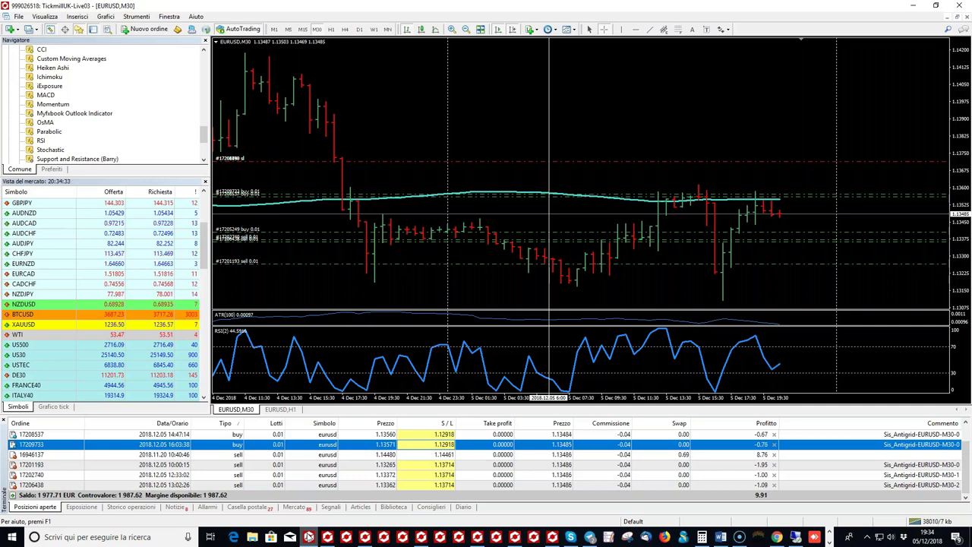
key("alt+Tab")
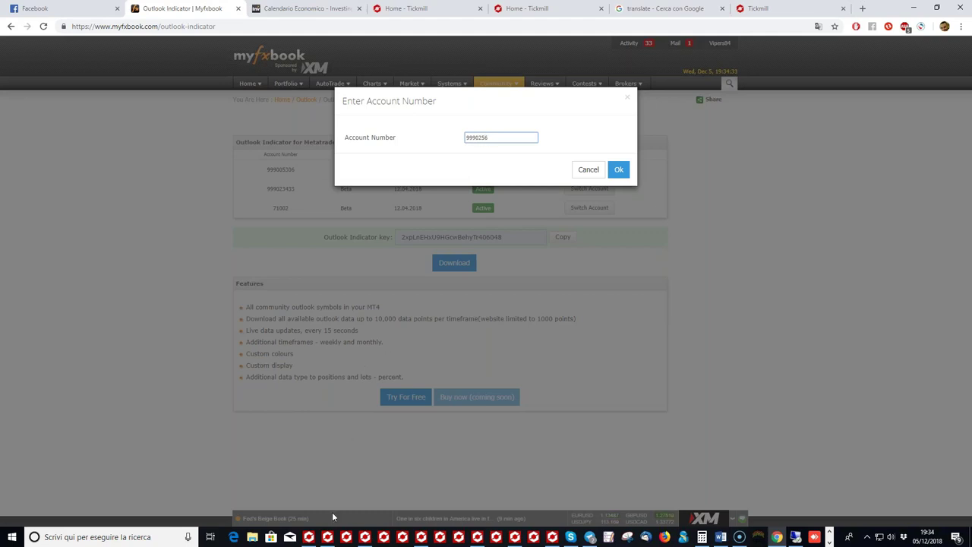
left_click(309, 537)
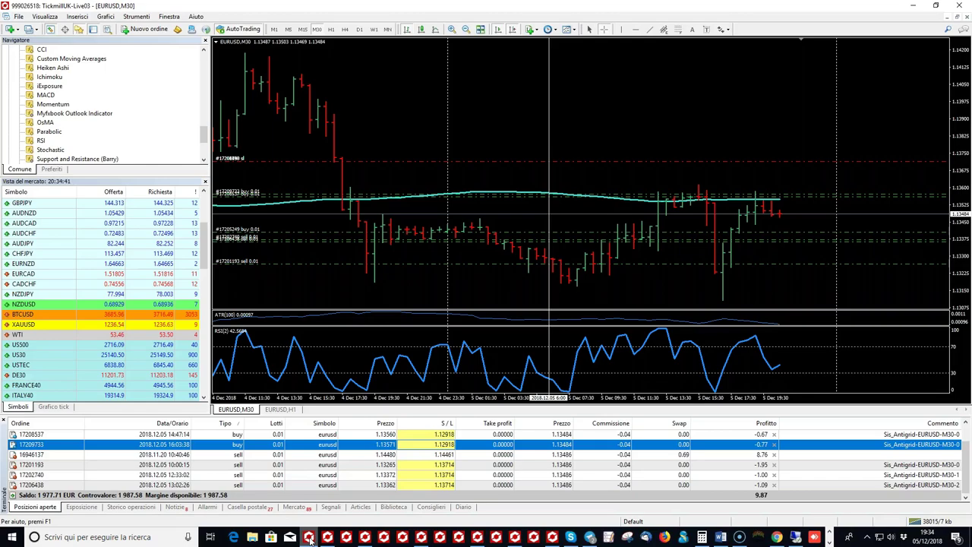
left_click(309, 537)
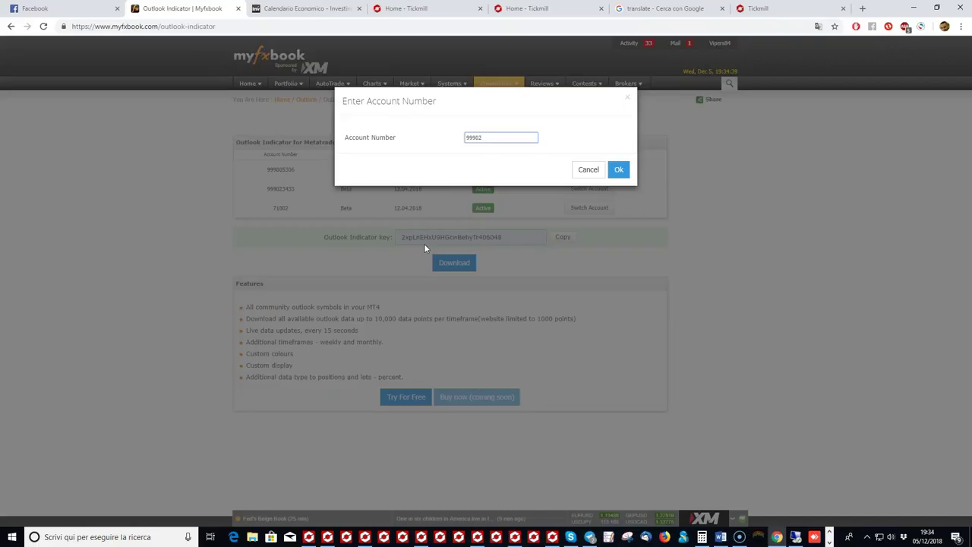
left_click(311, 538)
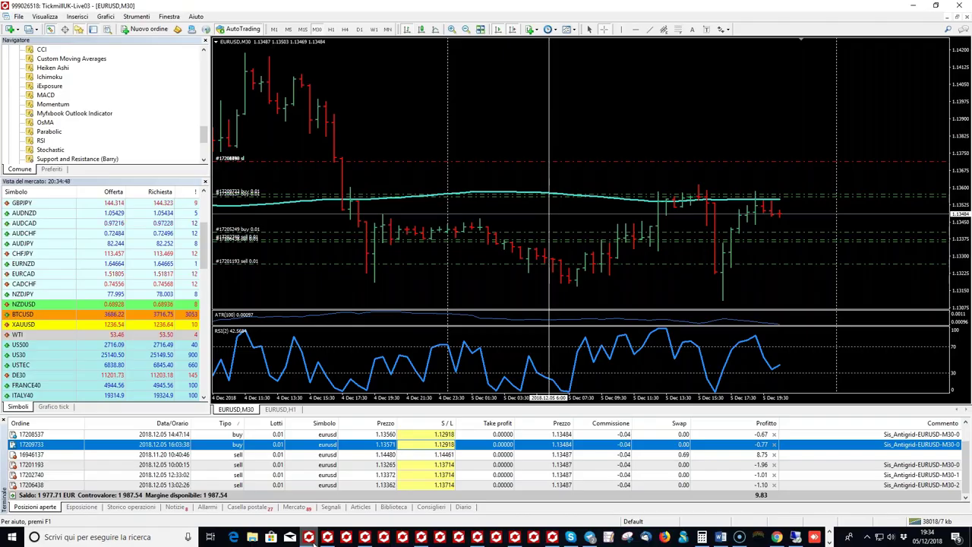
left_click(310, 538)
type("18")
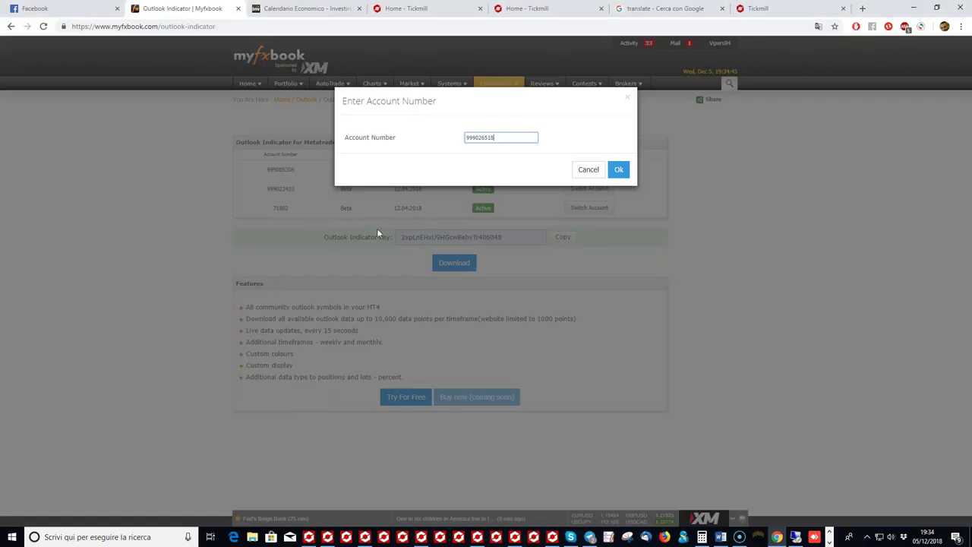
left_click(618, 168)
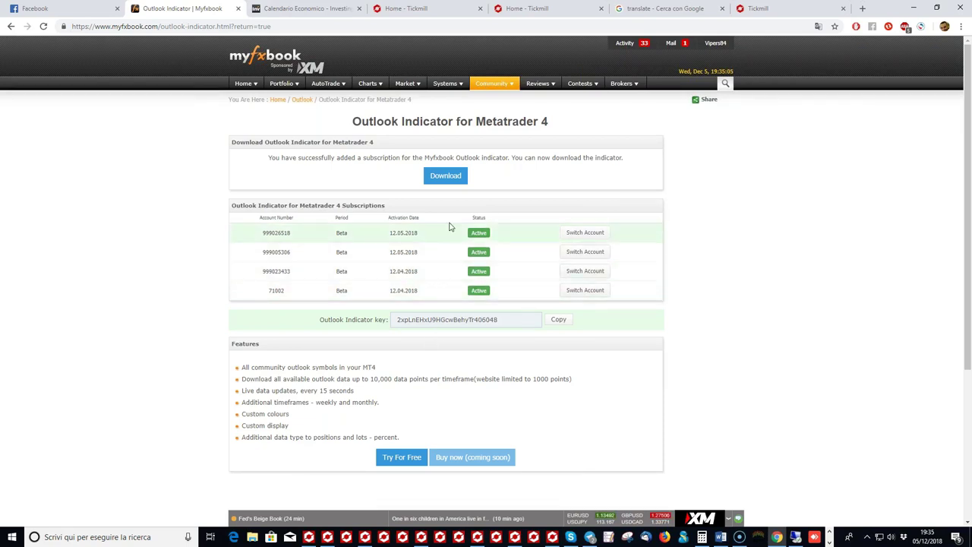
Step: Download and run the Outlook installer, installing the indicator into all detected MT4 installations
left_click(456, 179)
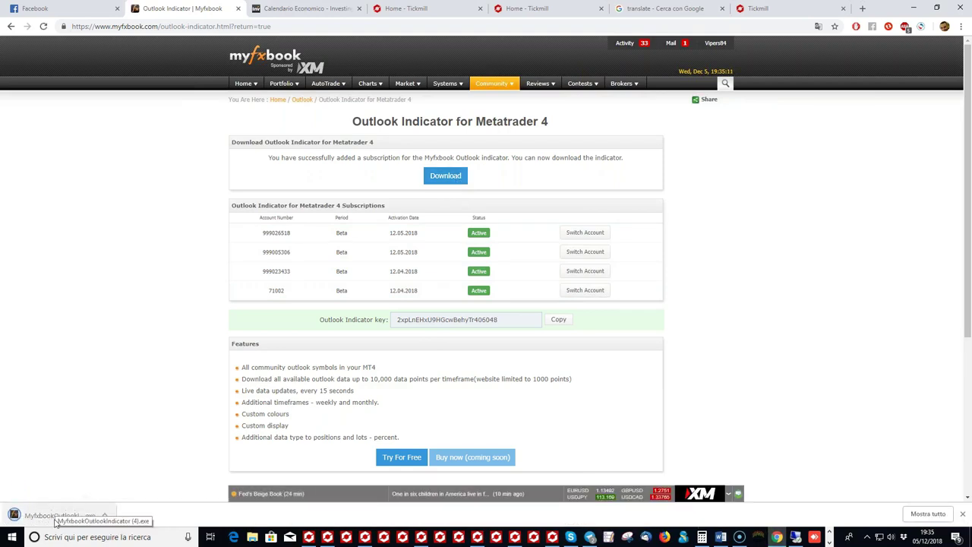
left_click(56, 519)
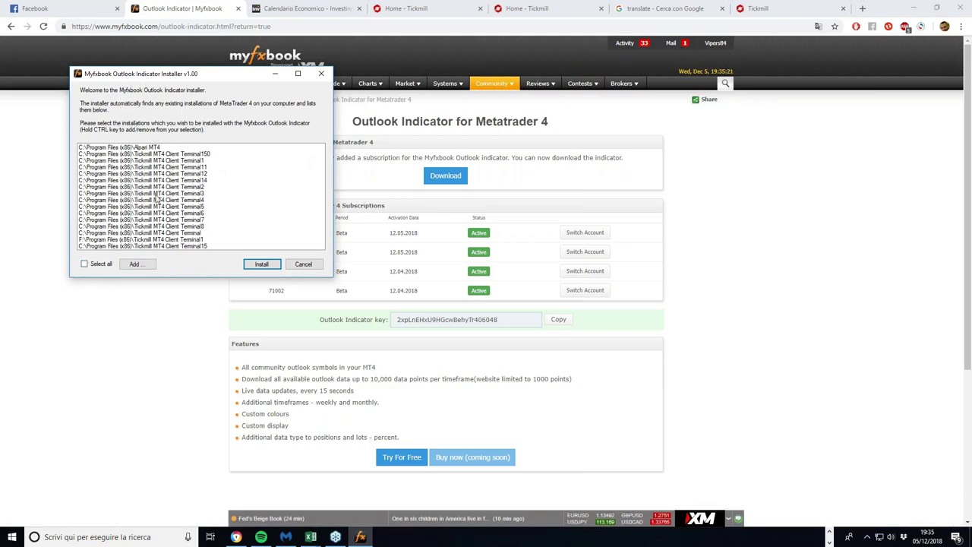
left_click(84, 263)
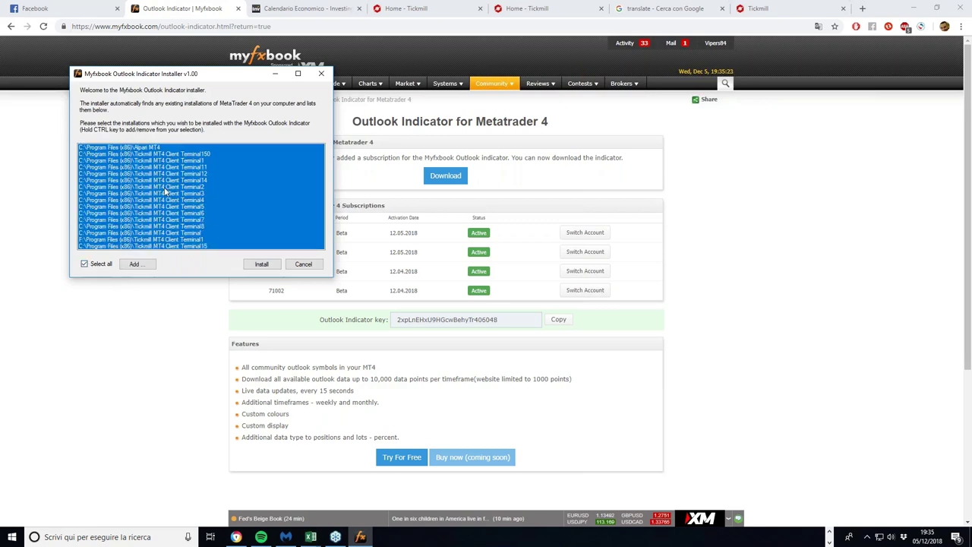
left_click(262, 264)
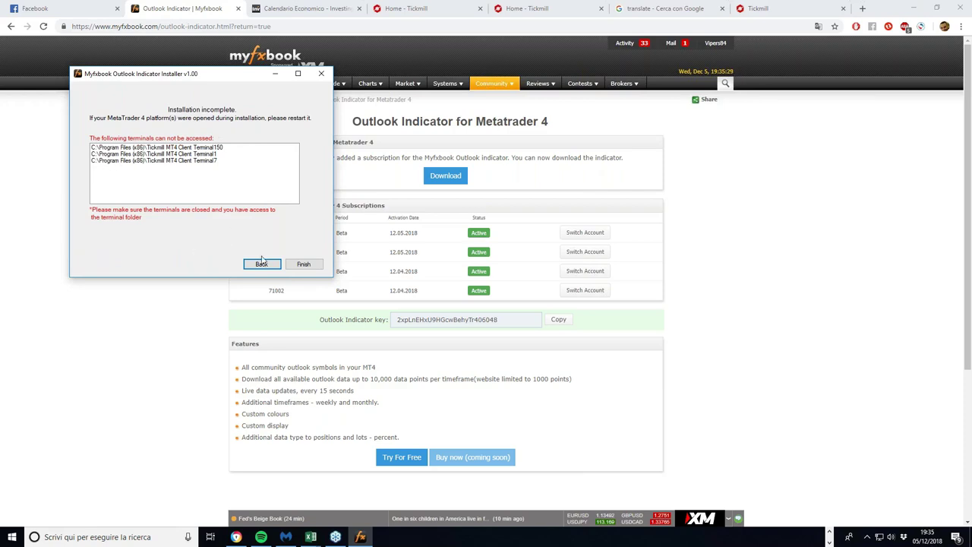
left_click(302, 264)
left_click(309, 537)
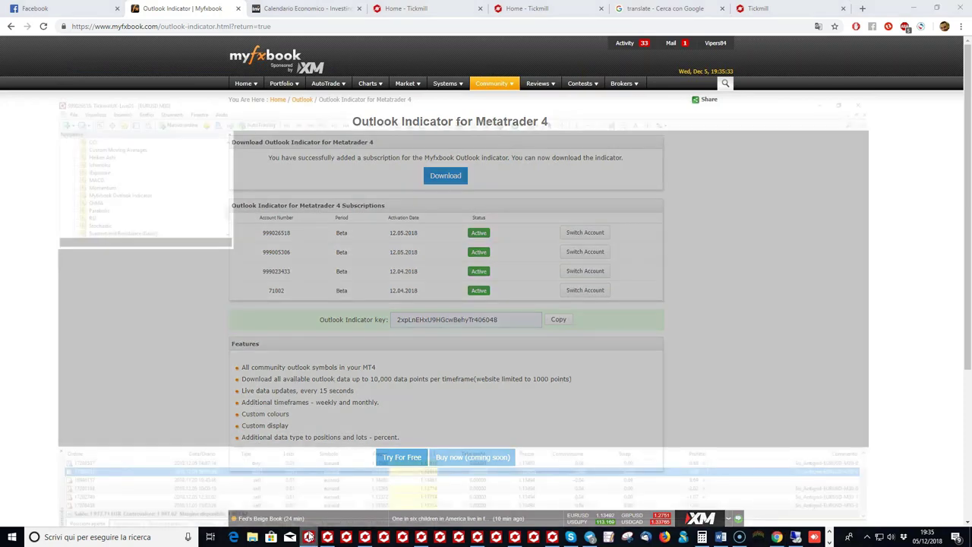
Step: Scroll through the Navigator's indicator list to locate the Myfxbook Outlook Indicator
scroll(203, 237, "down", 5)
scroll(204, 238, "up", 5)
scroll(106, 106, "down", 4)
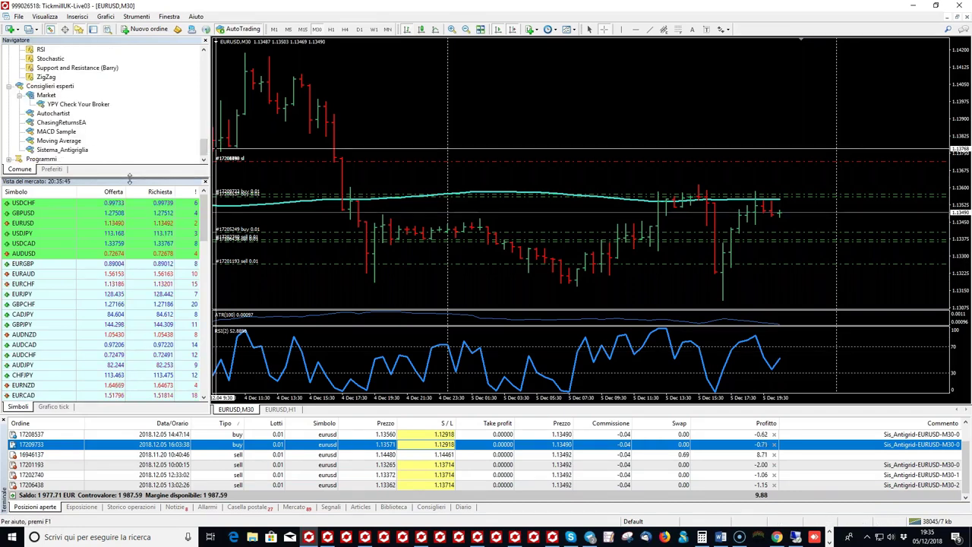
left_click_drag(130, 178, 129, 331)
scroll(139, 262, "up", 10)
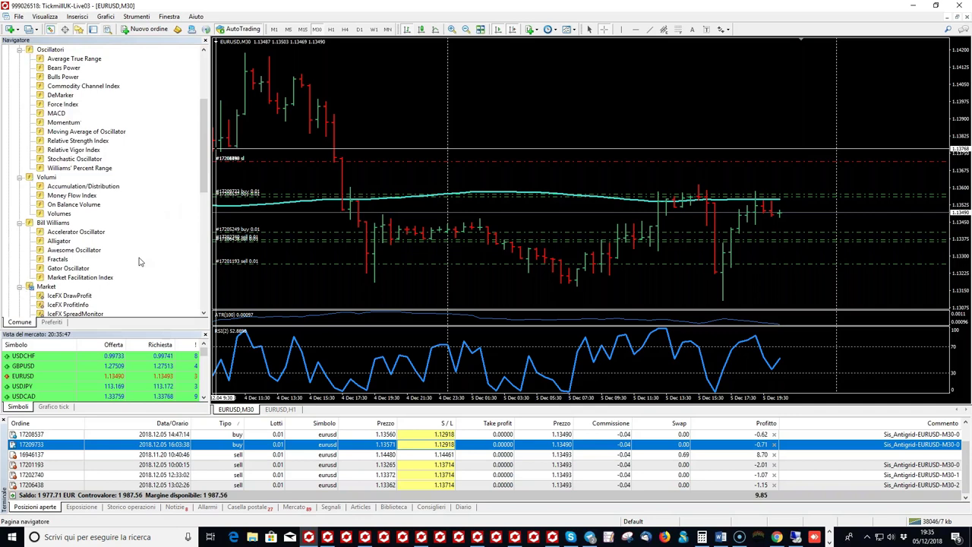
scroll(139, 262, "down", 5)
right_click(88, 179)
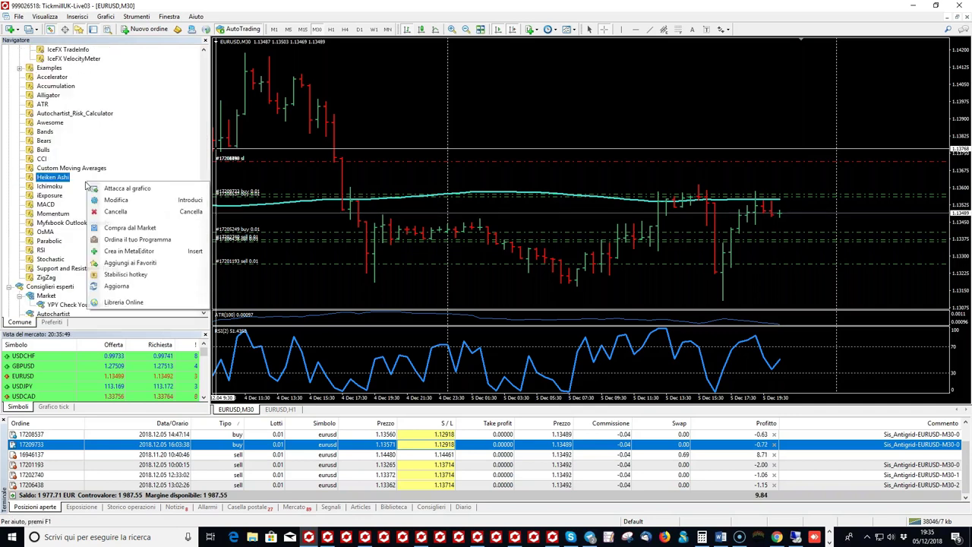
left_click(127, 189)
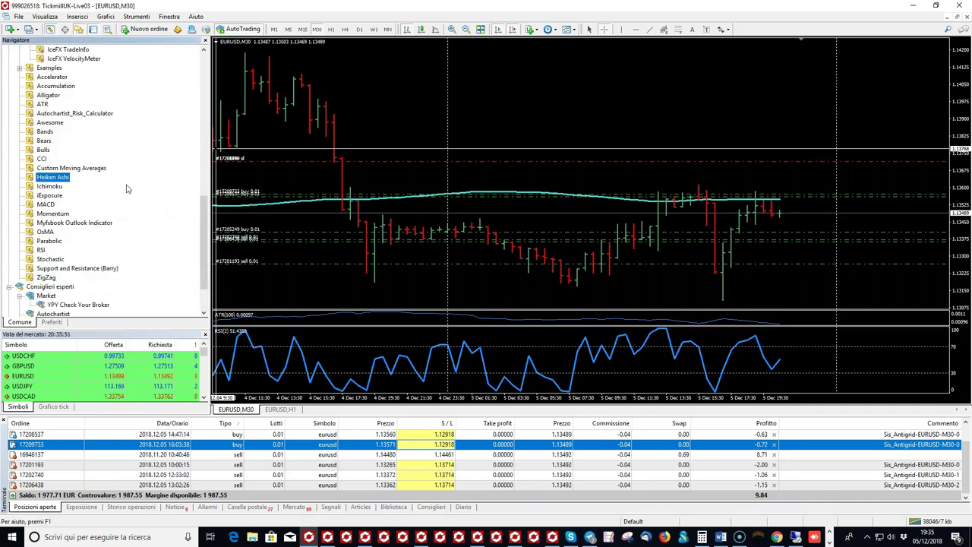
scroll(127, 192, "down", 2)
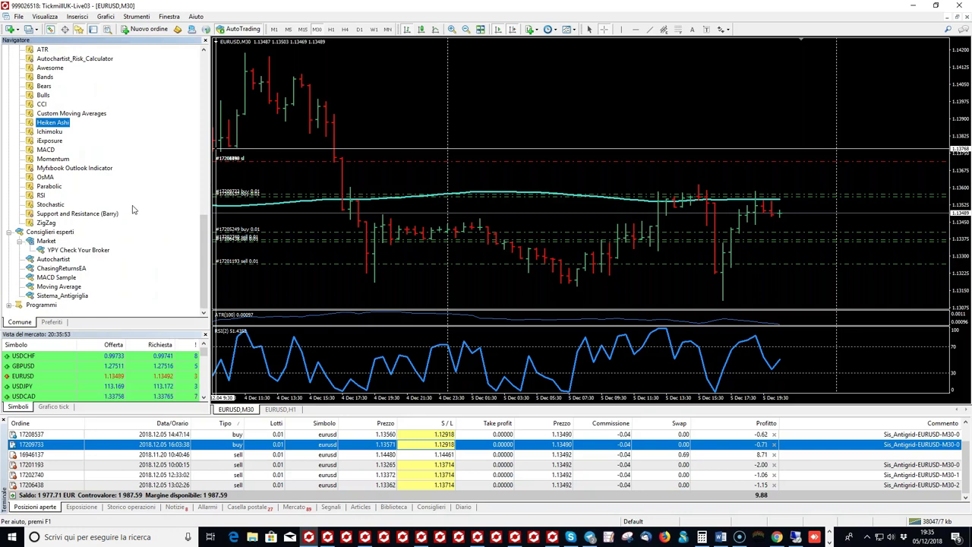
scroll(134, 208, "up", 1)
Step: Attach the Myfxbook Outlook Indicator to the EURUSD H1 chart and clear its placeholder Key value
left_click(70, 195)
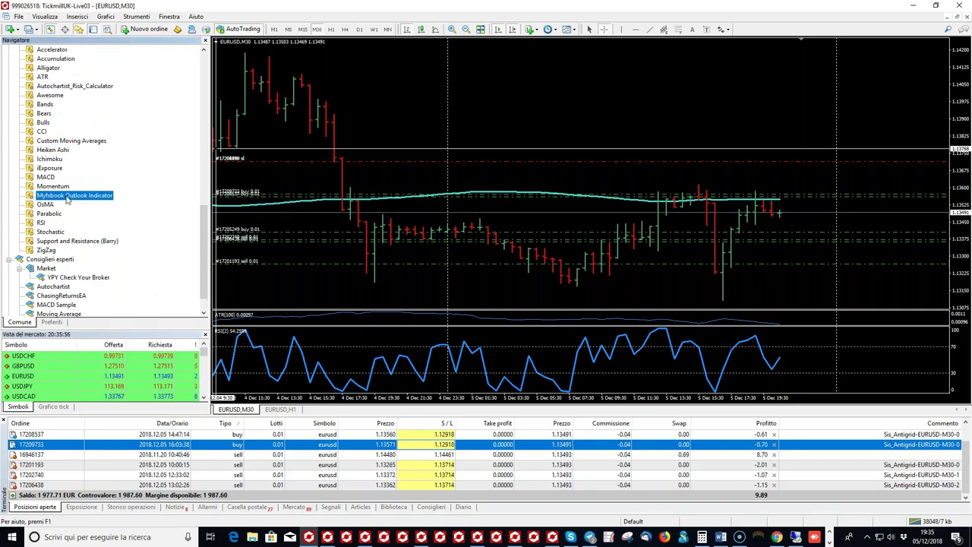
left_click(279, 409)
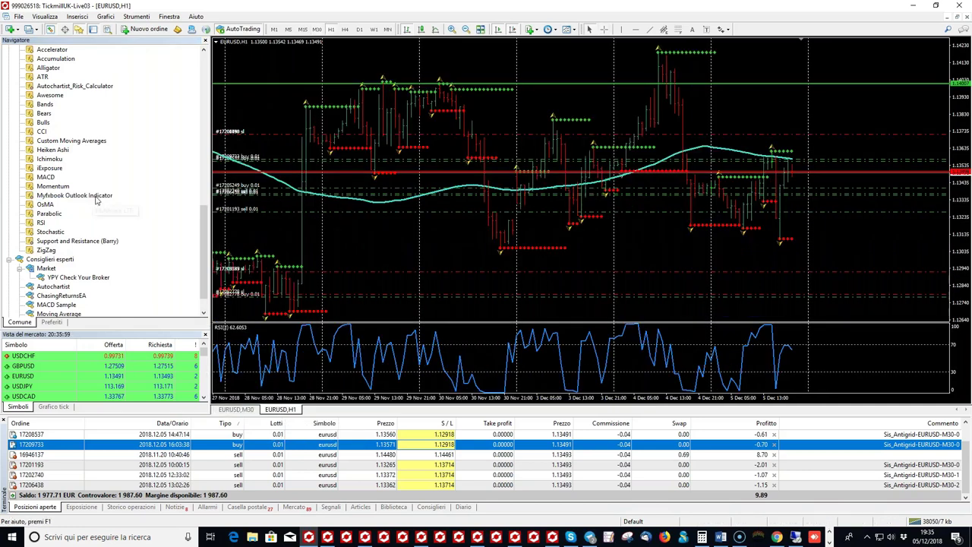
left_click_drag(70, 195, 429, 165)
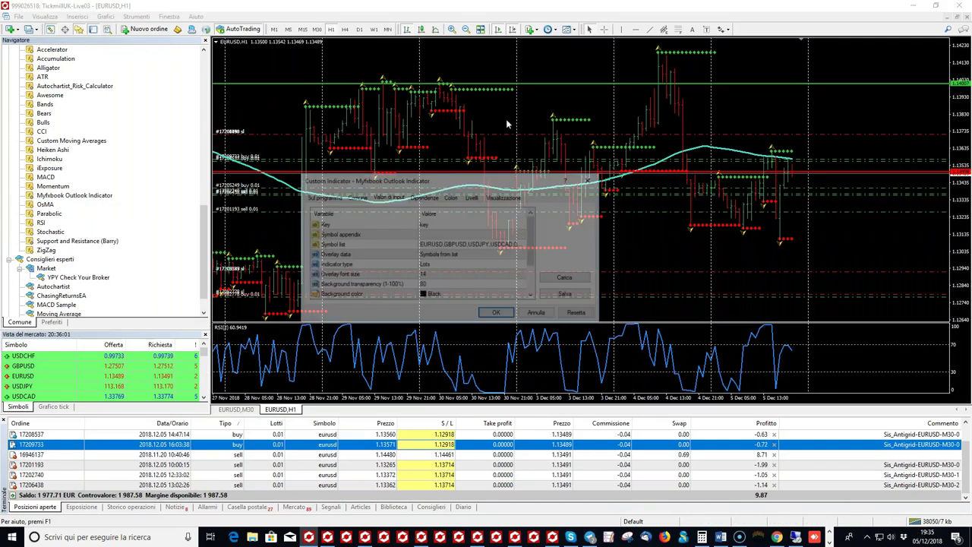
left_click(446, 236)
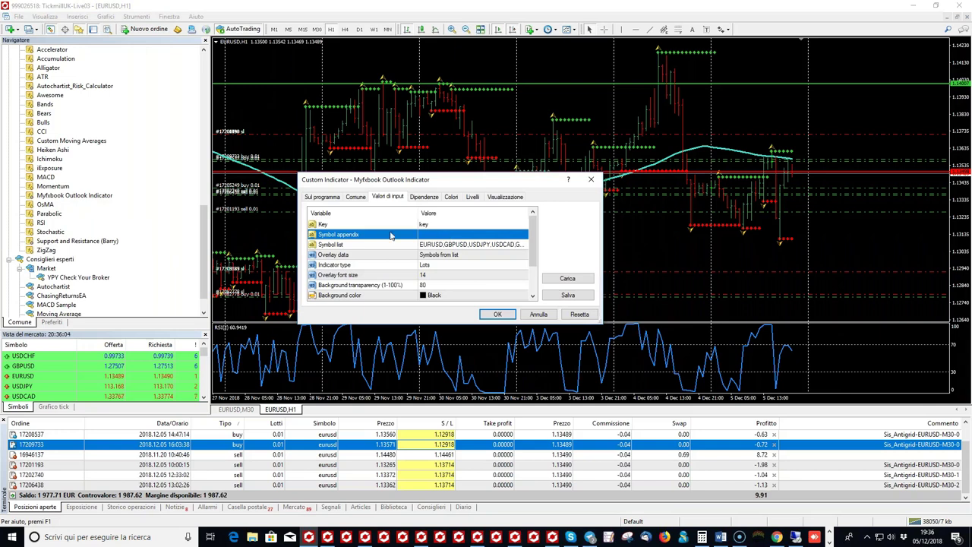
double_click(446, 225)
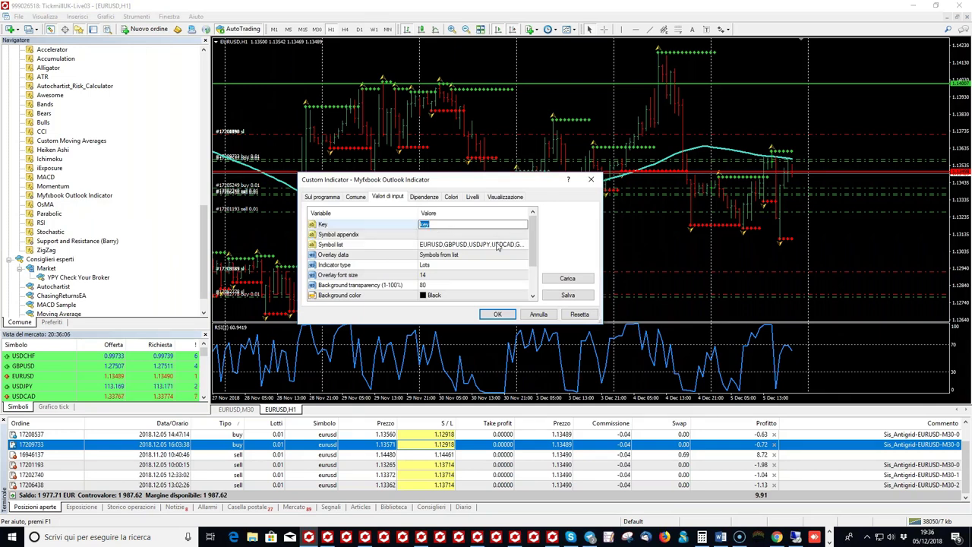
key("BackSpace")
left_click(776, 537)
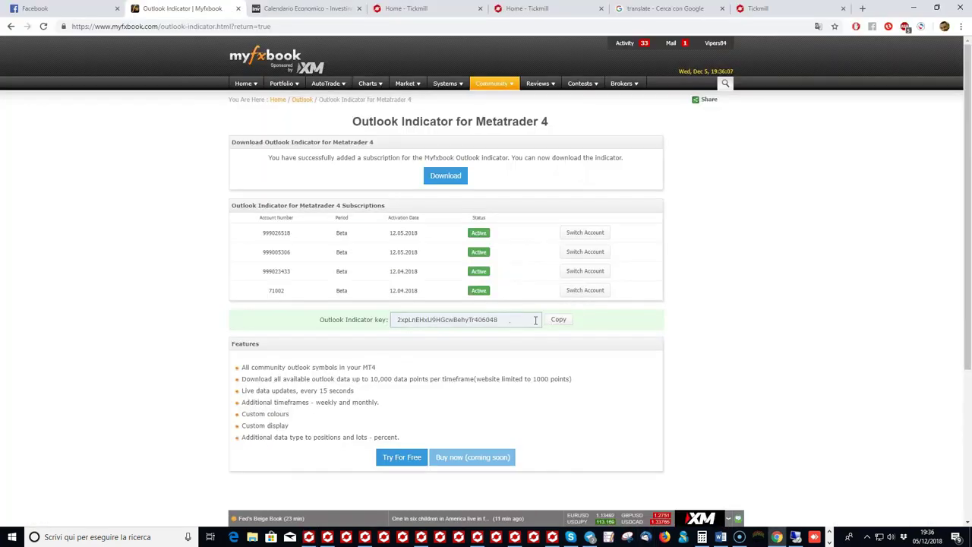
Step: Select and copy the Outlook Indicator key from the Myfxbook page
left_click_drag(505, 321, 387, 326)
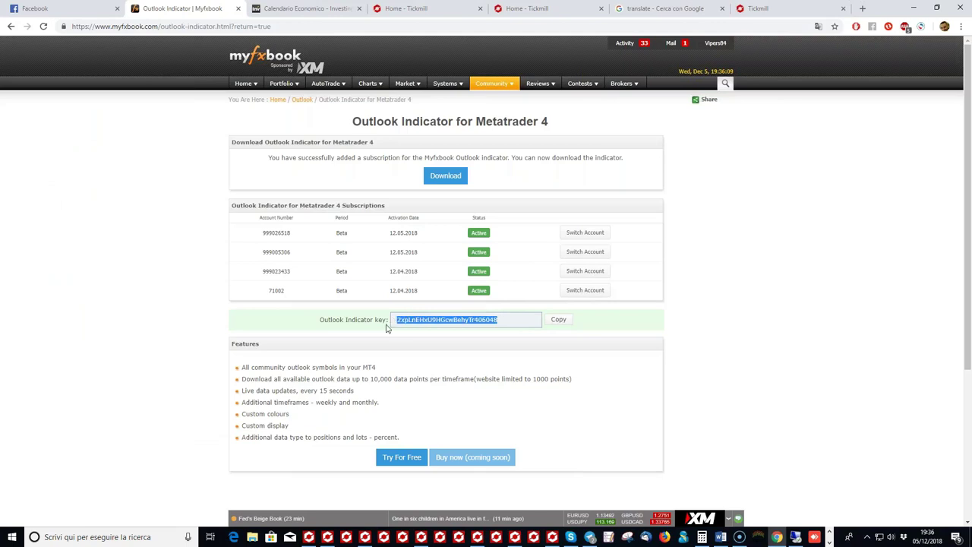
left_click(559, 321)
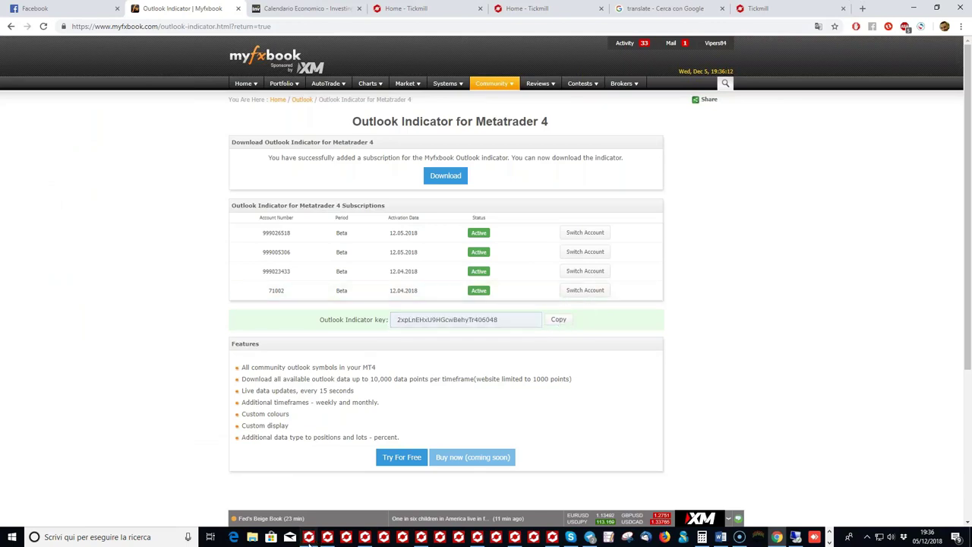
left_click(308, 537)
Step: Paste the copied key into the indicator's Key input with Incolla and apply with OK
left_click(441, 226)
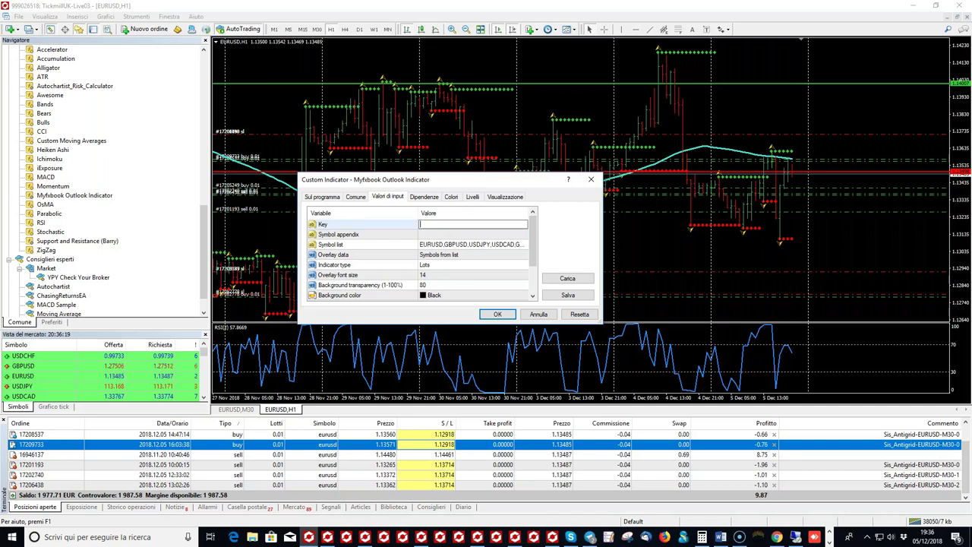
right_click(442, 224)
left_click(460, 258)
left_click(467, 226)
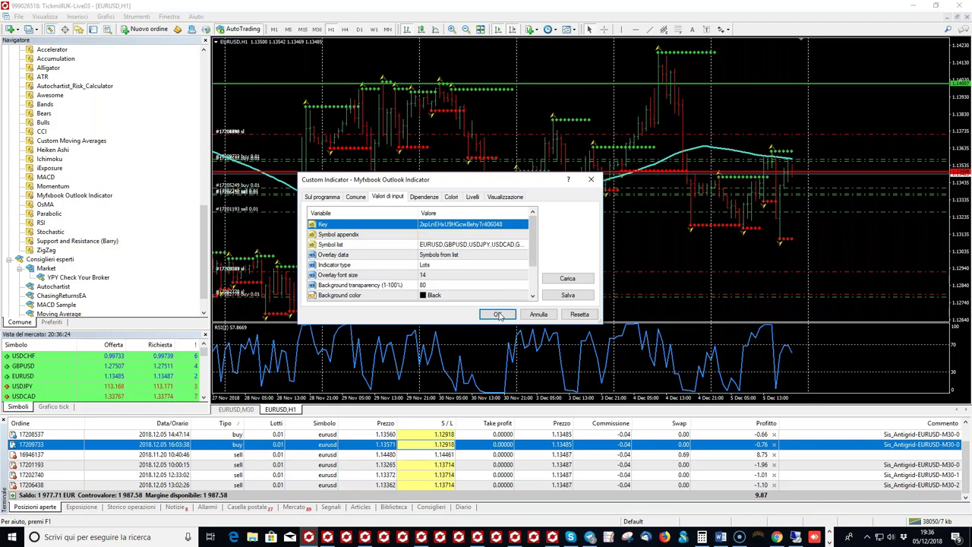
left_click(498, 314)
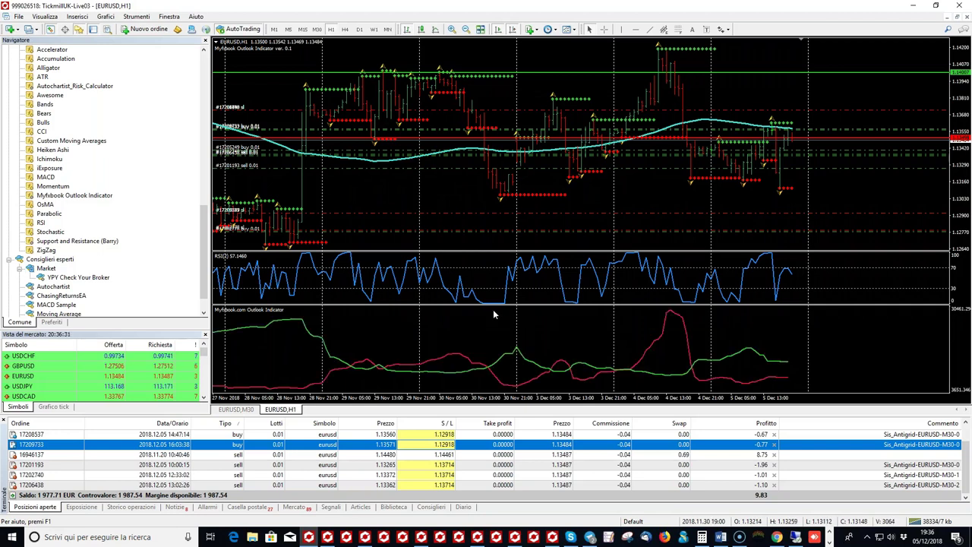
Step: Change the Outlook indicator's Overlay data input to Chart symbol from the chart's Lista Indicatori
right_click(400, 199)
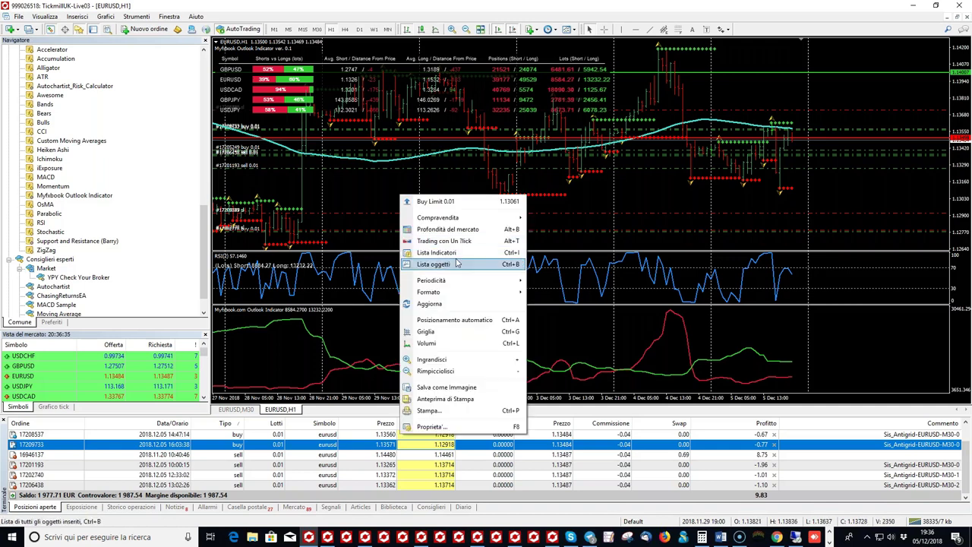
left_click(455, 257)
double_click(97, 112)
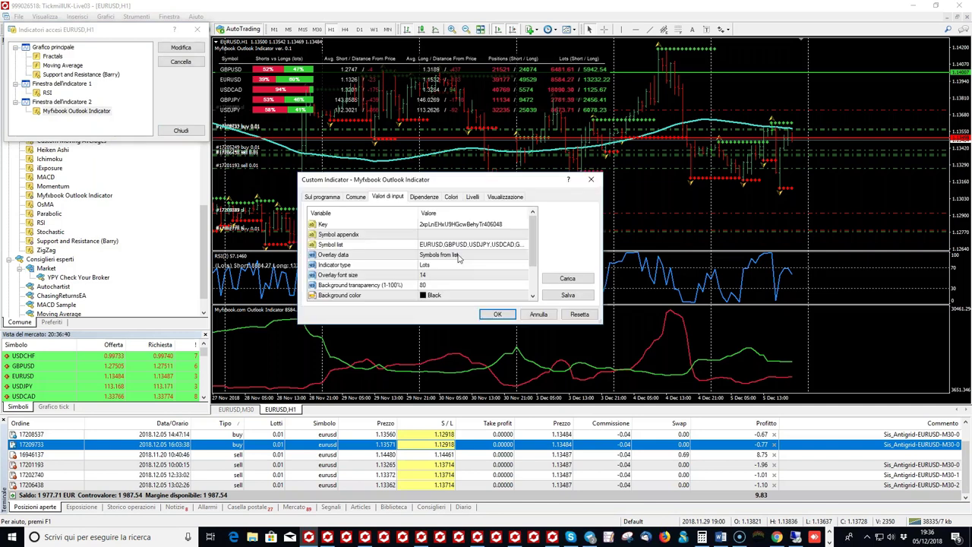
left_click(460, 245)
left_click(460, 245)
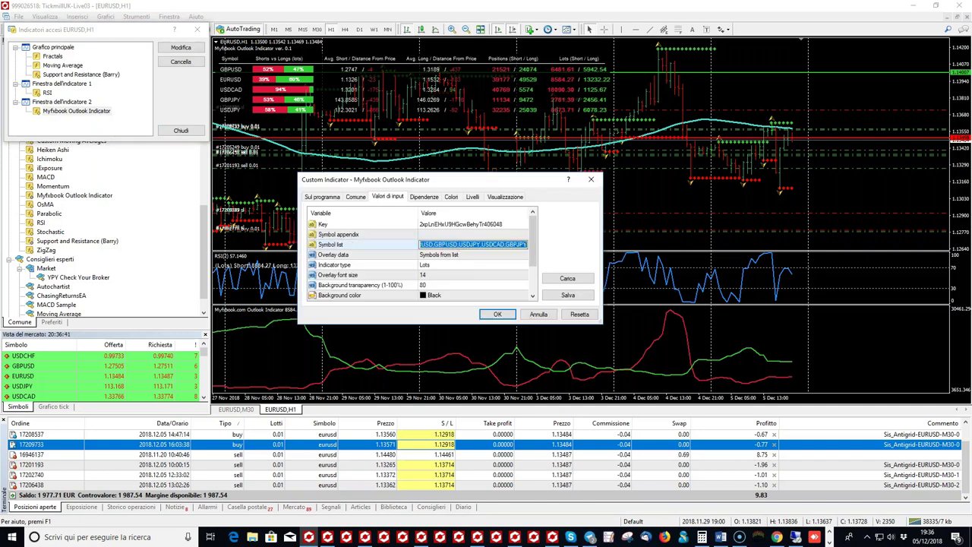
left_click(456, 256)
left_click(456, 256)
left_click(452, 272)
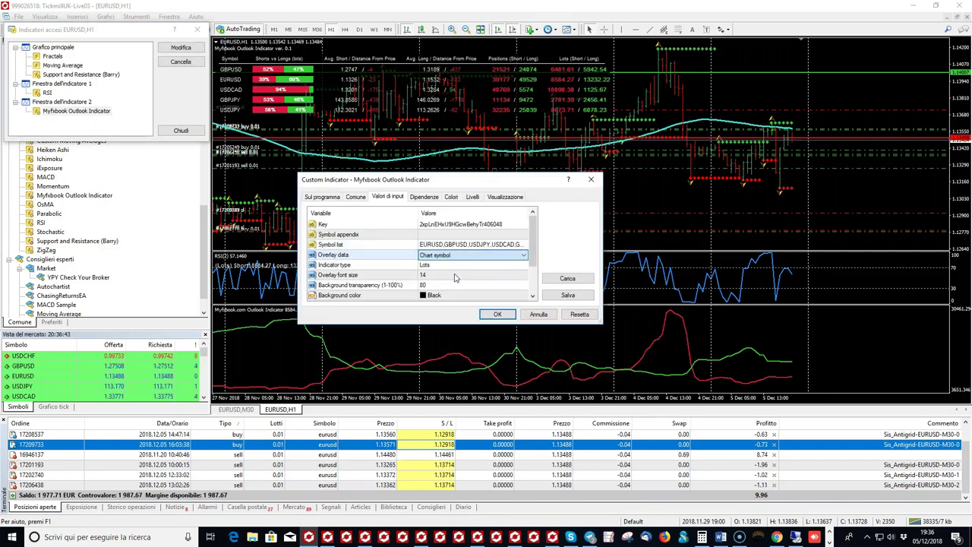
left_click(497, 313)
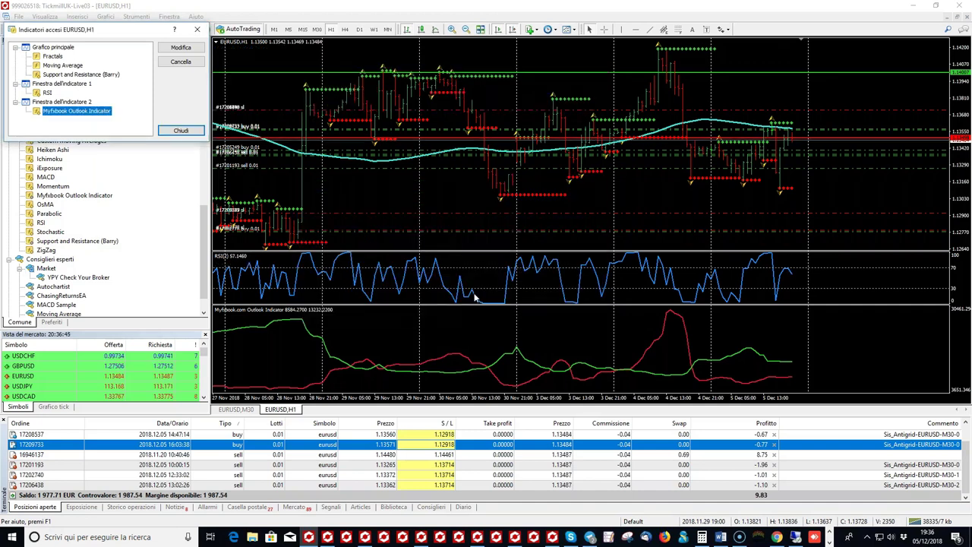
key("Escape")
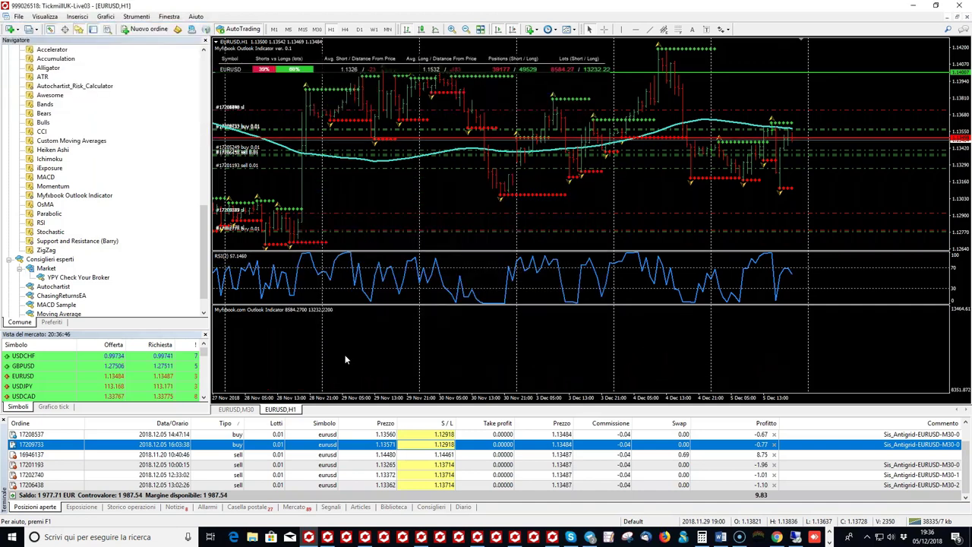
Step: Delete the RSI subwindow with Cancella finestra indicatore and drag the Outlook lots pane's border upward
right_click(505, 288)
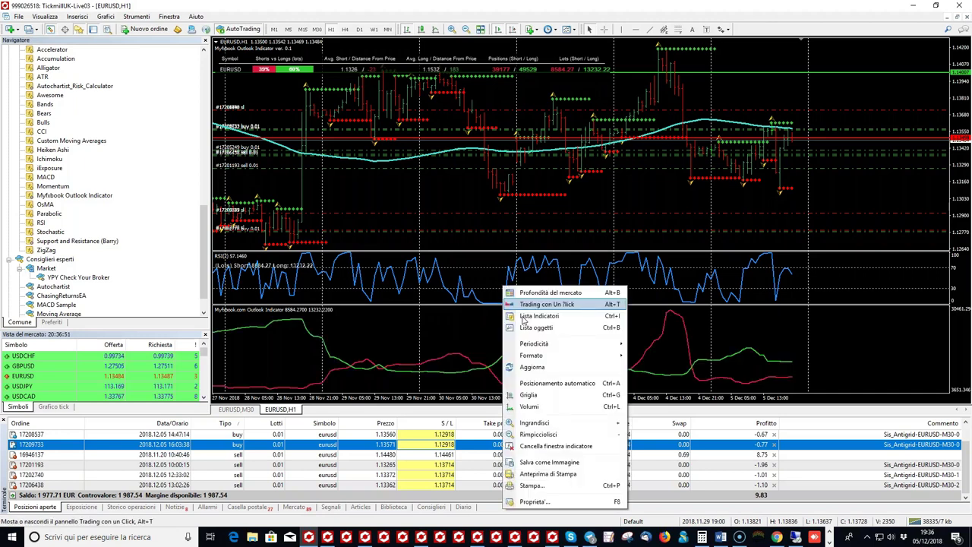
left_click(522, 451)
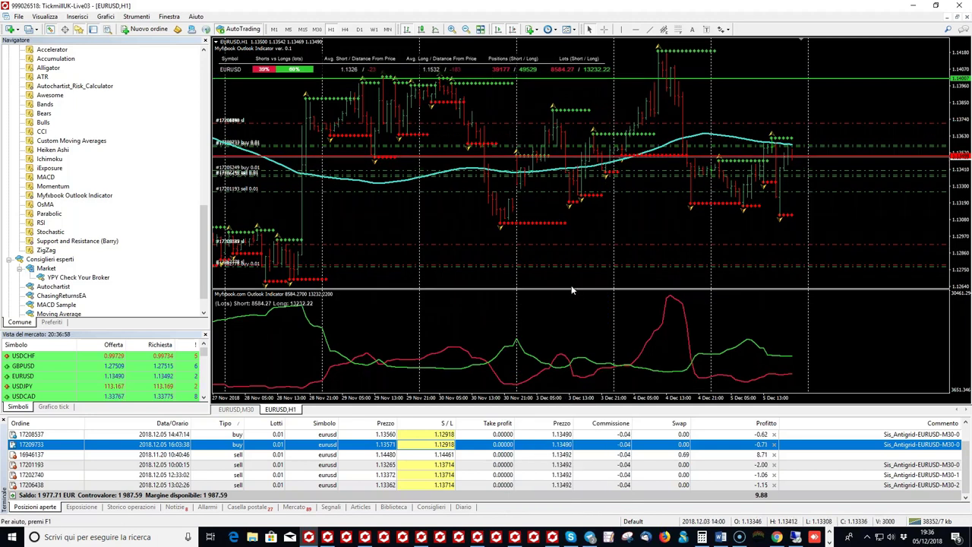
left_click_drag(571, 290, 570, 277)
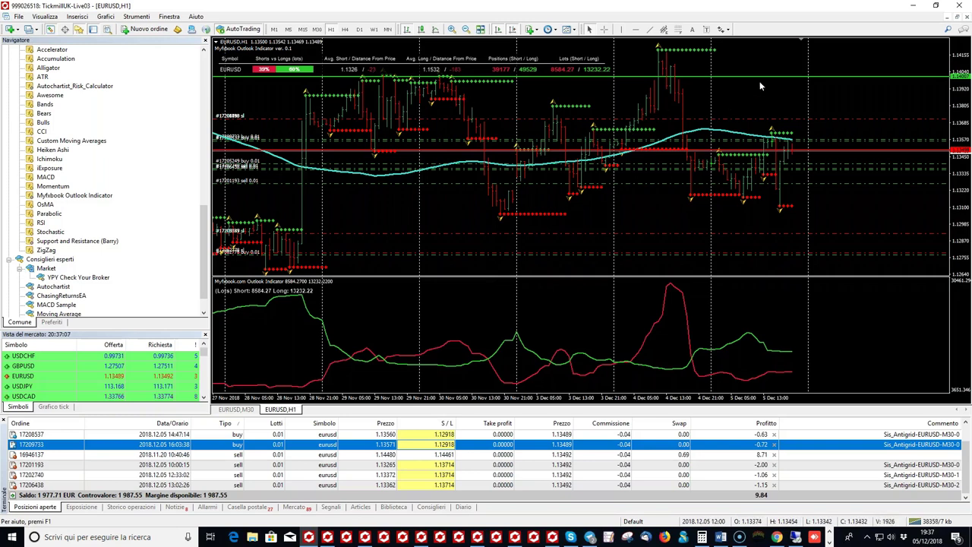
key("Left")
key("Left")
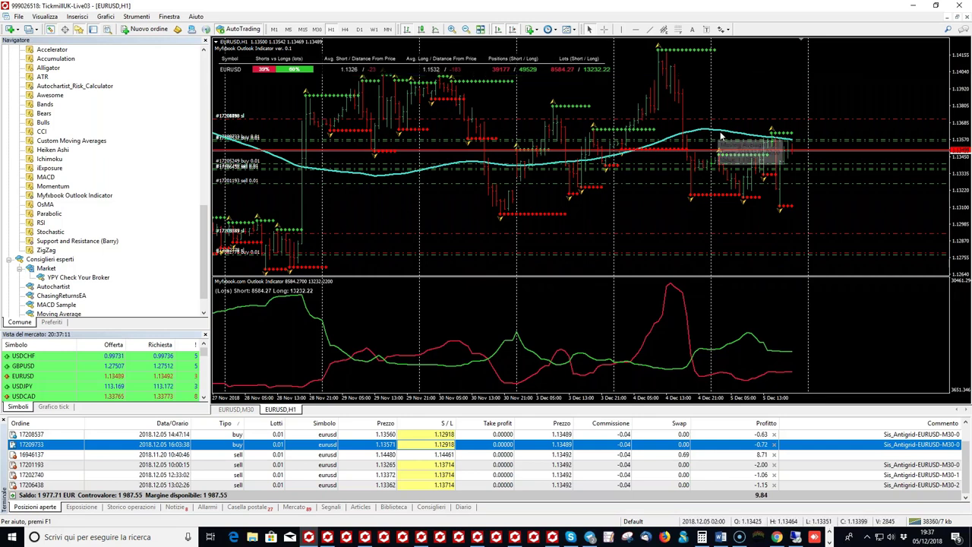
mouse_move(244, 321)
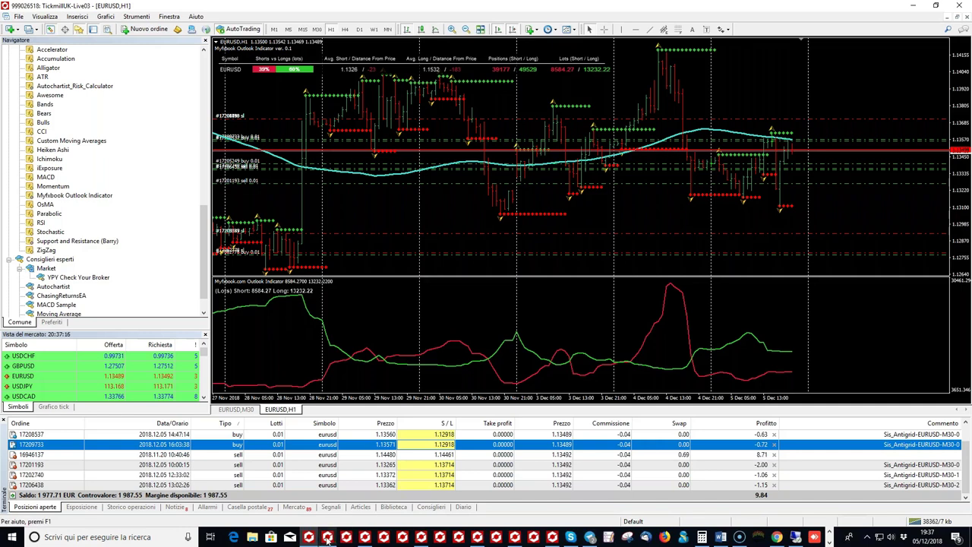
mouse_move(460, 539)
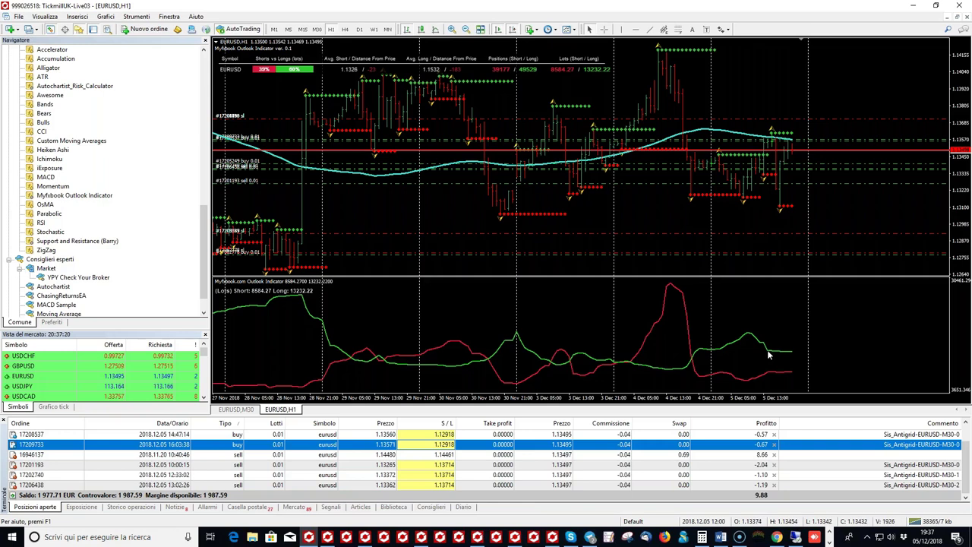
mouse_move(591, 540)
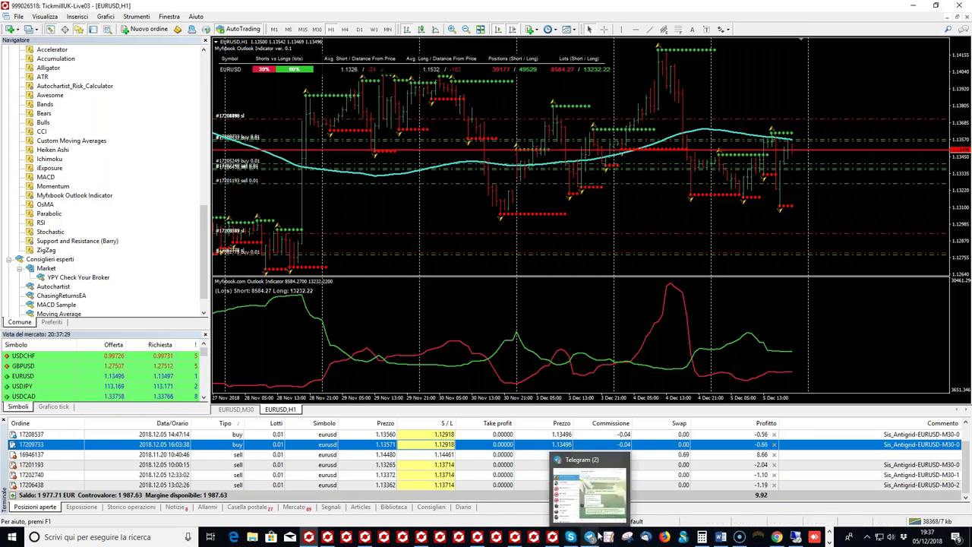
Step: Open Myfxbook's Community Outlook page in Chrome, dismissing the ad-blocker notice
left_click(777, 537)
mouse_move(509, 82)
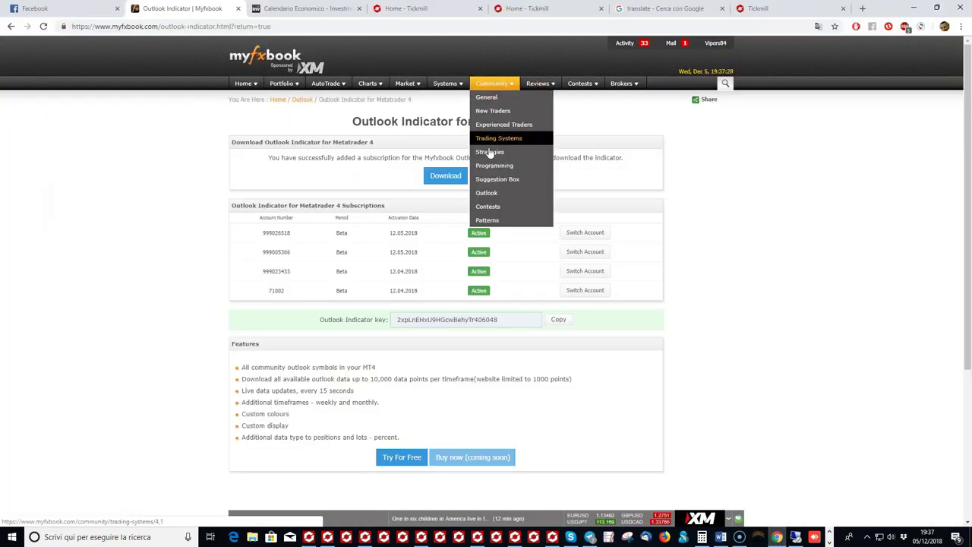
left_click(487, 192)
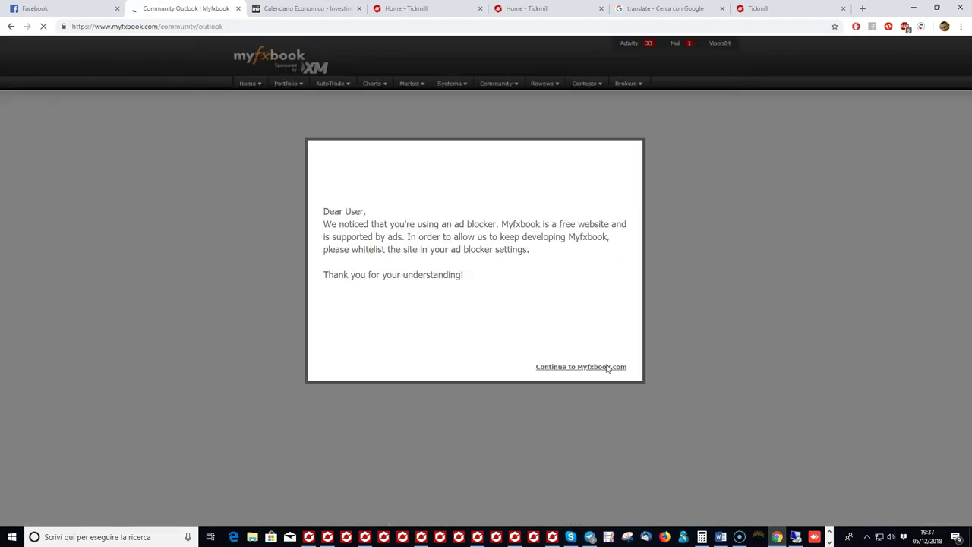
left_click(578, 367)
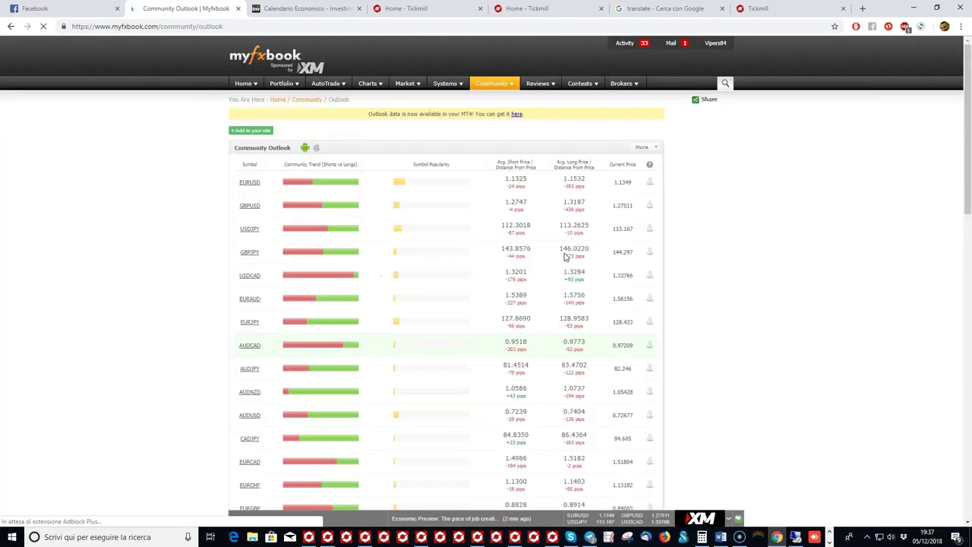
Step: Read the sentiment tooltips for EURAUD, GBPJPY, USDCAD and GBPUSD (52% short, 48% long)
mouse_move(303, 228)
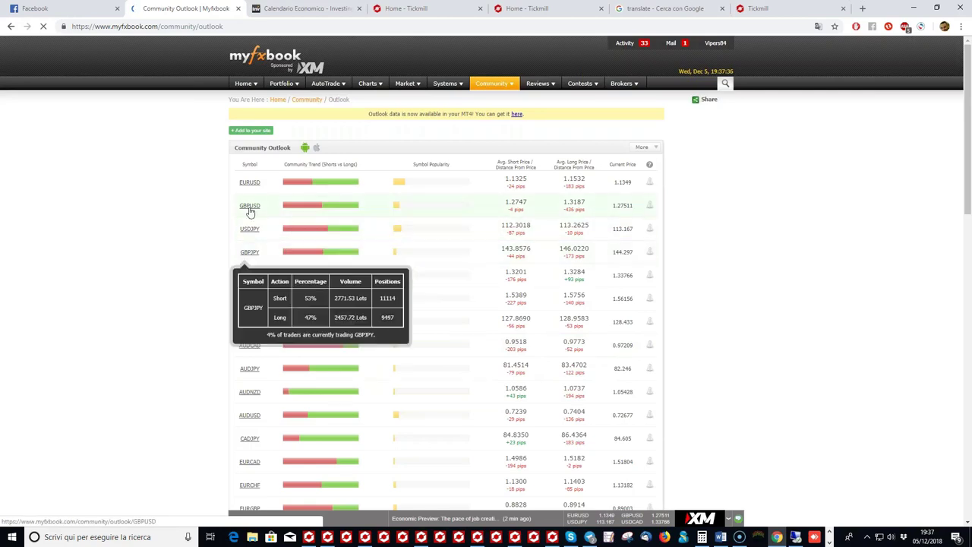
scroll(250, 212, "down", 1)
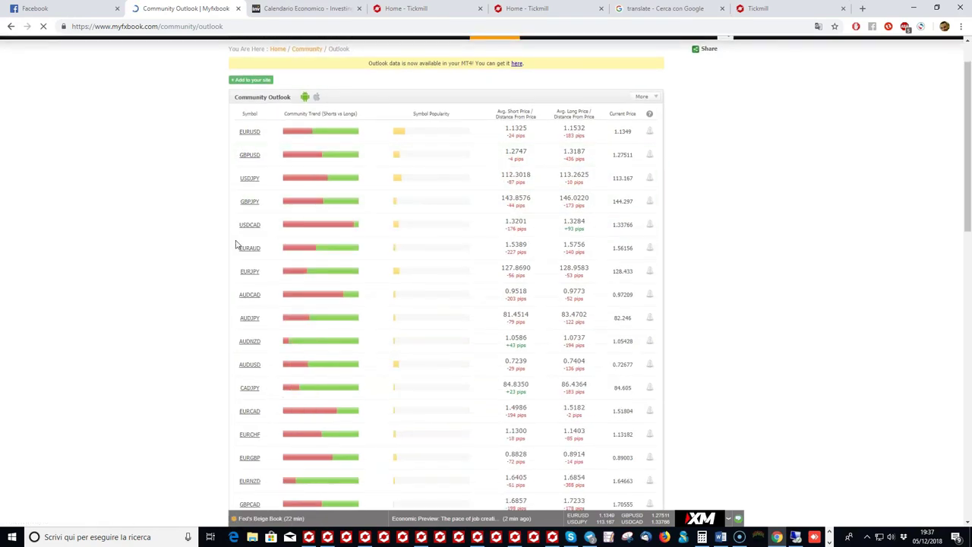
mouse_move(235, 245)
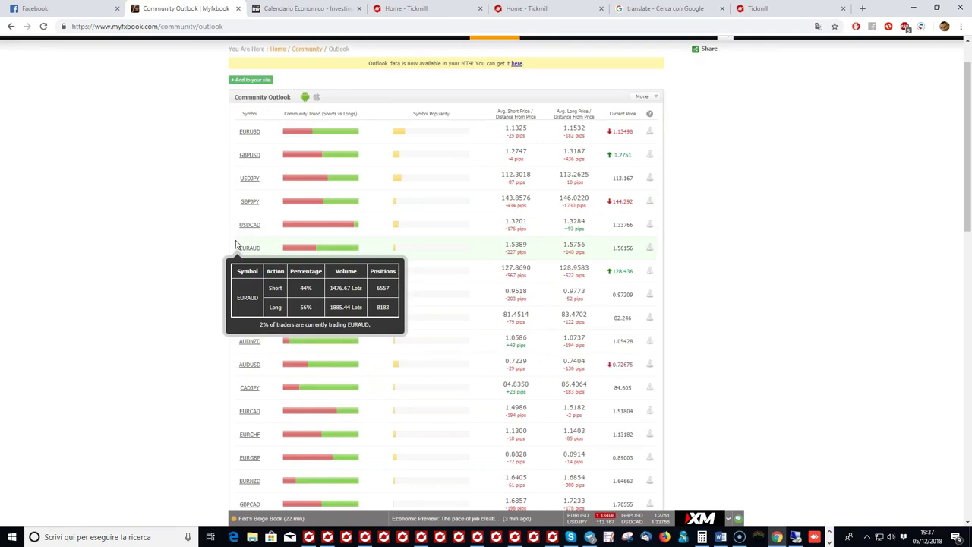
mouse_move(276, 195)
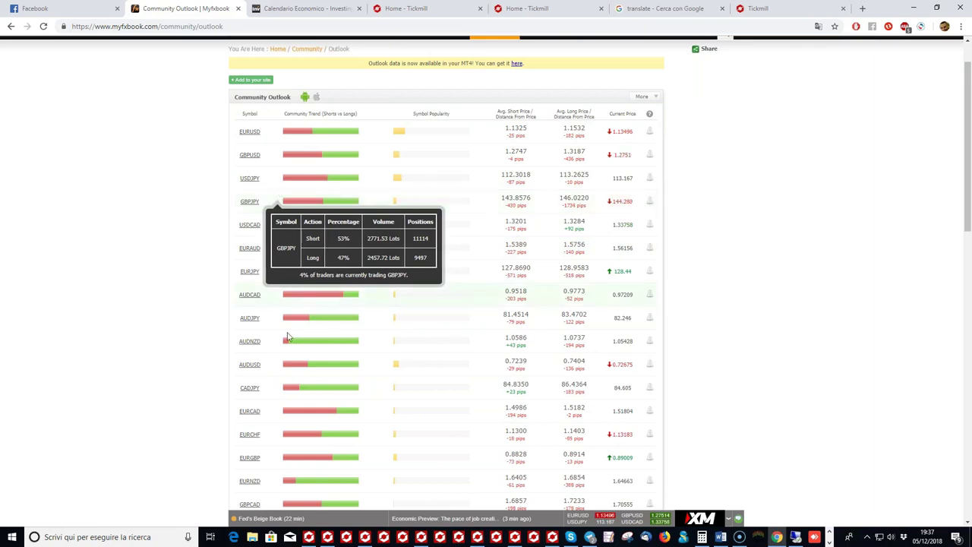
mouse_move(279, 352)
mouse_move(497, 220)
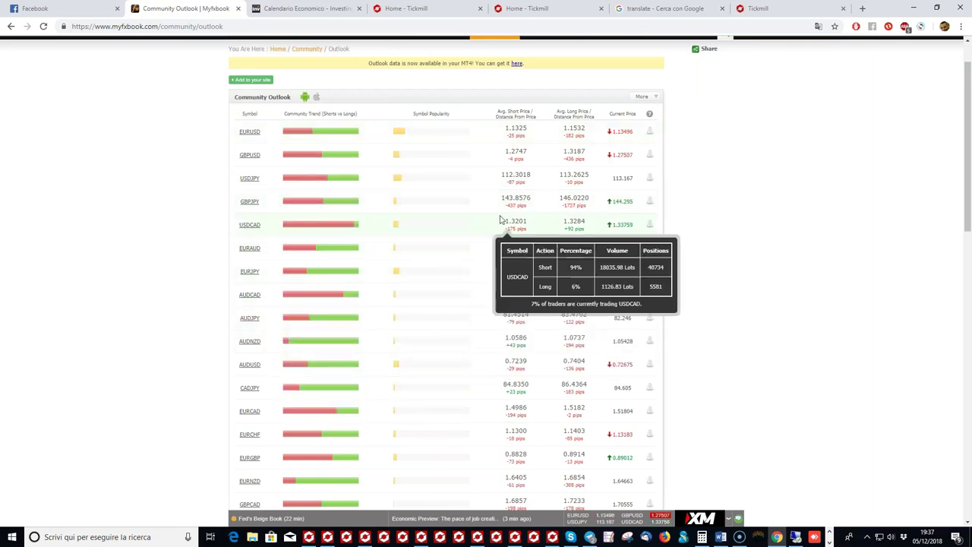
scroll(405, 282, "down", 2)
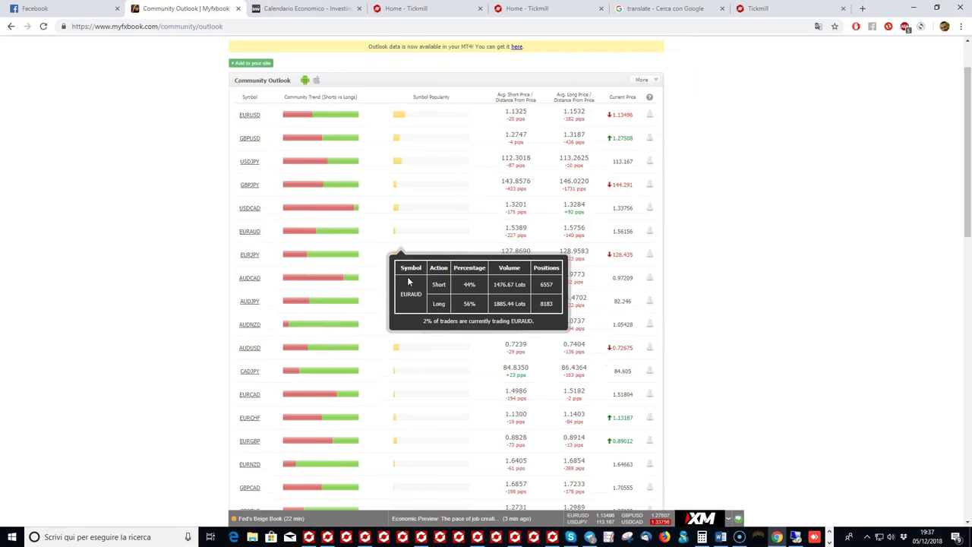
scroll(364, 228, "up", 2)
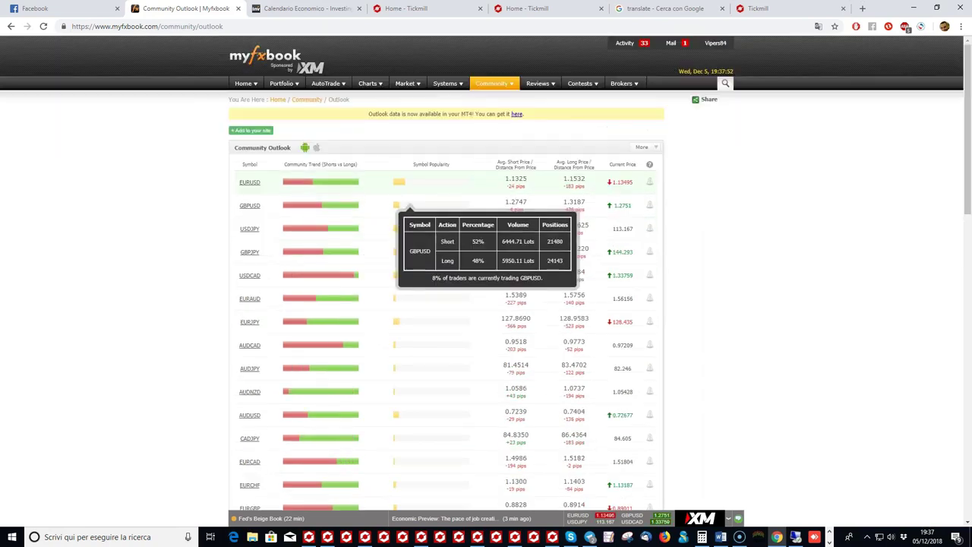
Step: Cycle through the open MT4 terminals to find the Live02 EURNZD H1 chart
left_click(517, 538)
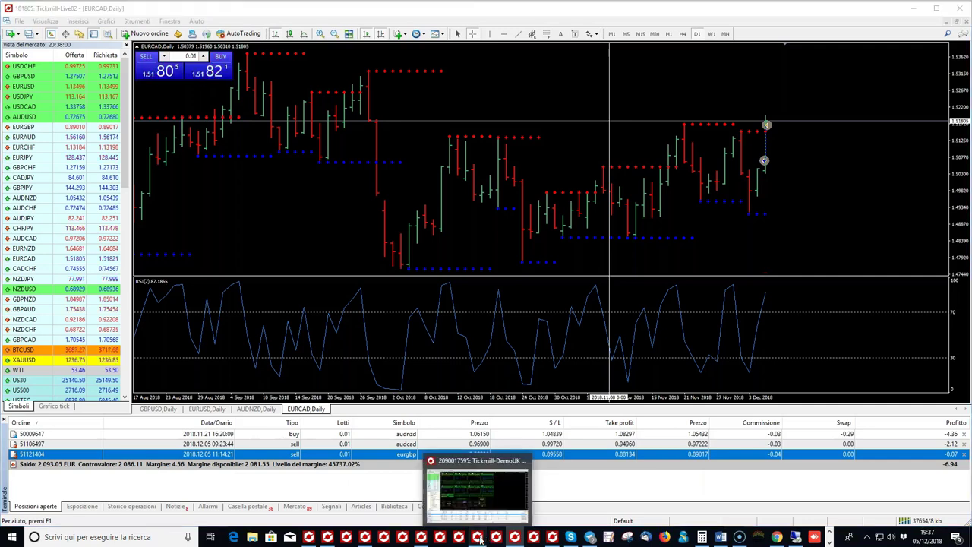
left_click(480, 538)
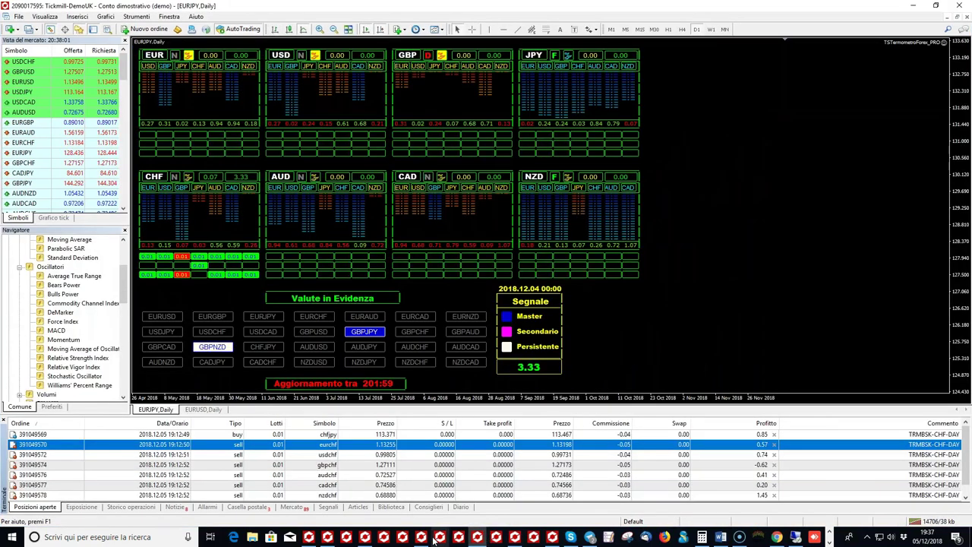
left_click(422, 538)
left_click(365, 537)
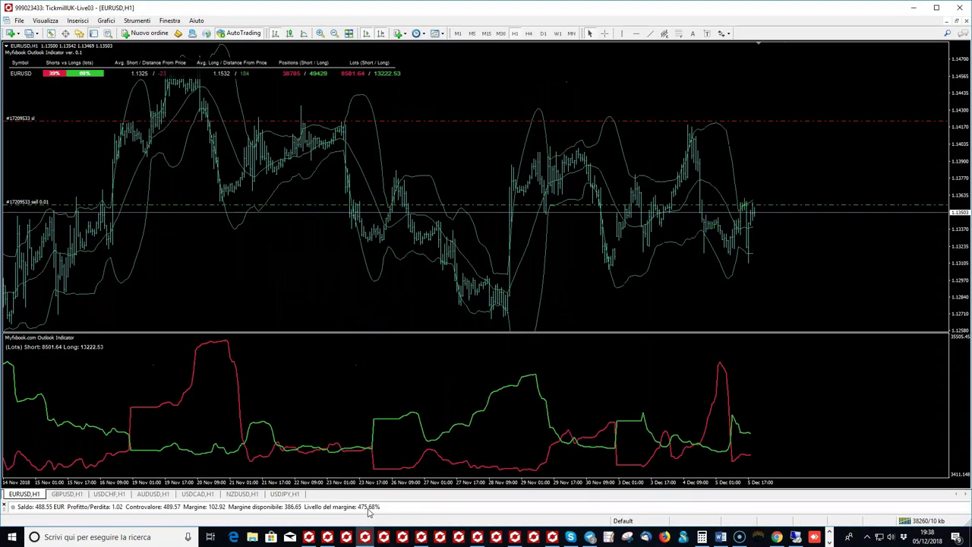
left_click(329, 539)
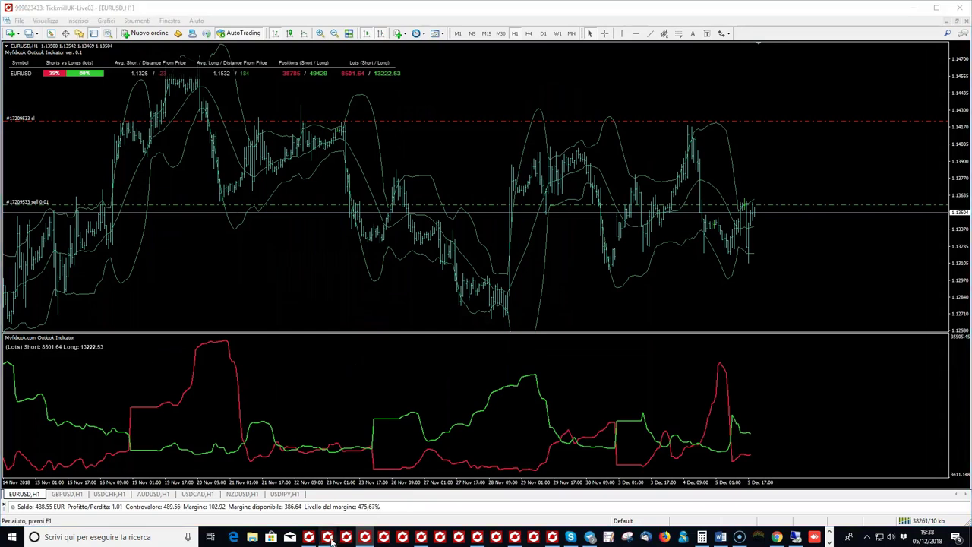
left_click(422, 538)
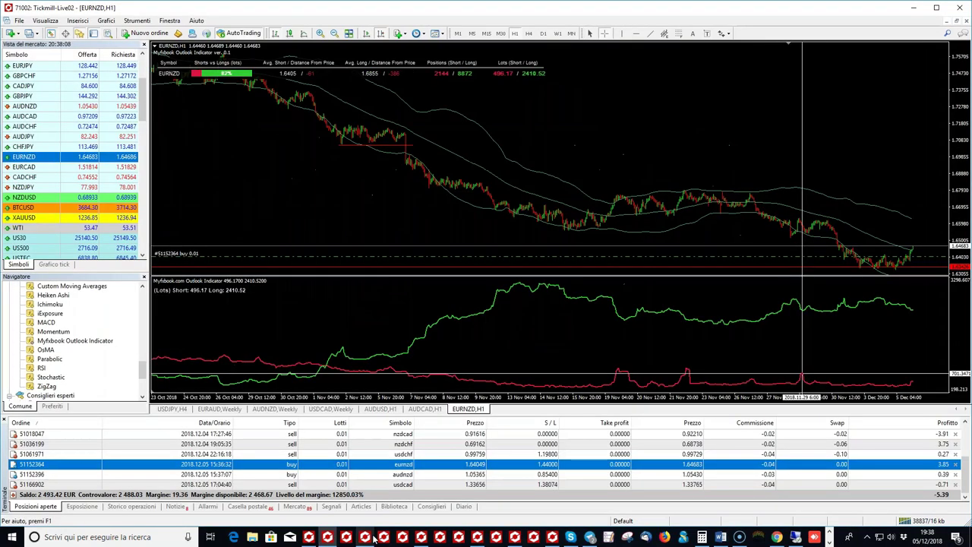
Step: Return to the Live02 EURNZD H1 outlook chart and load EURJPY onto it from Market Watch
left_click(423, 538)
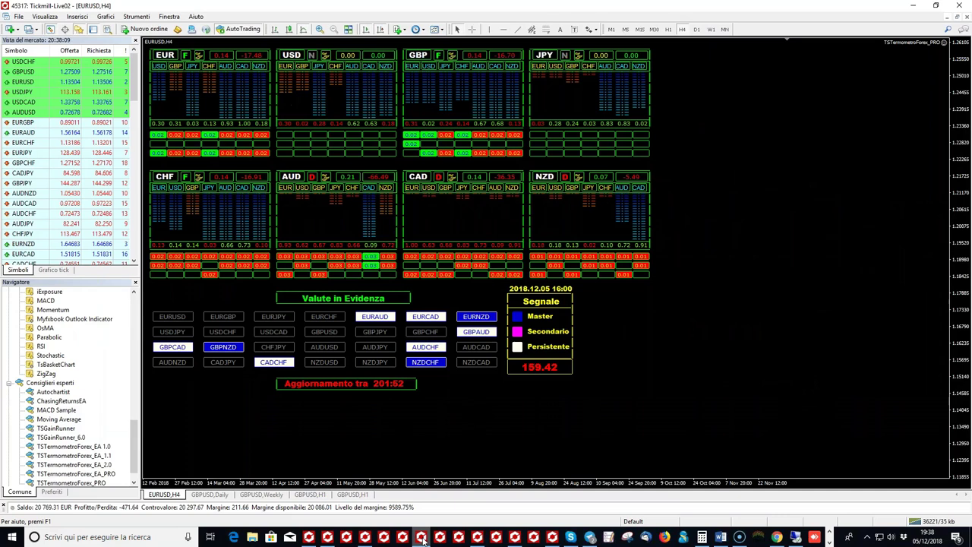
left_click(478, 538)
scroll(476, 487, "down", 1)
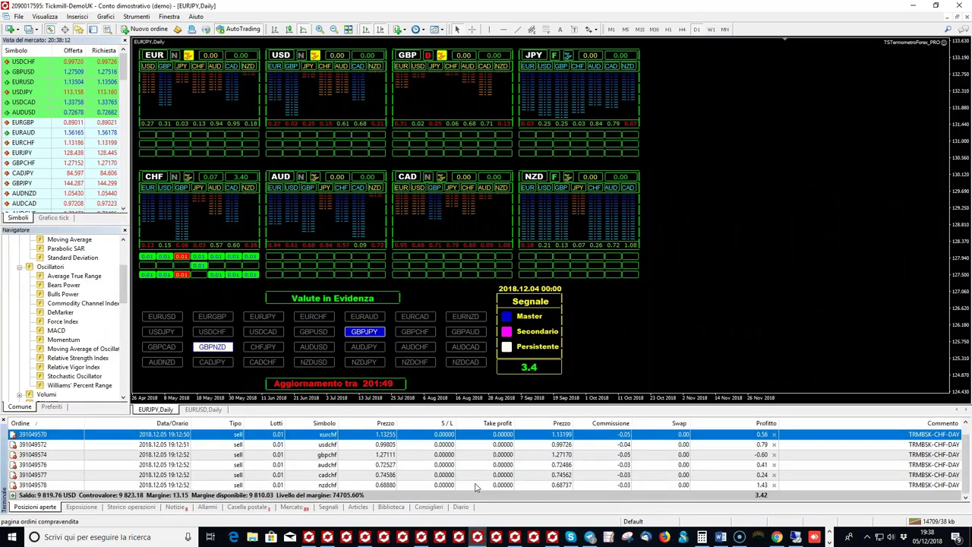
left_click(346, 538)
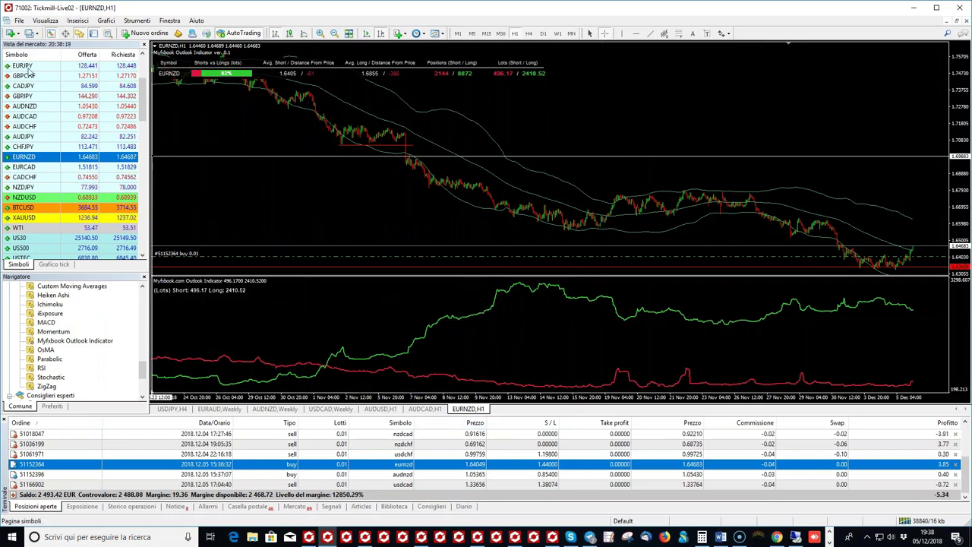
left_click_drag(23, 66, 369, 113)
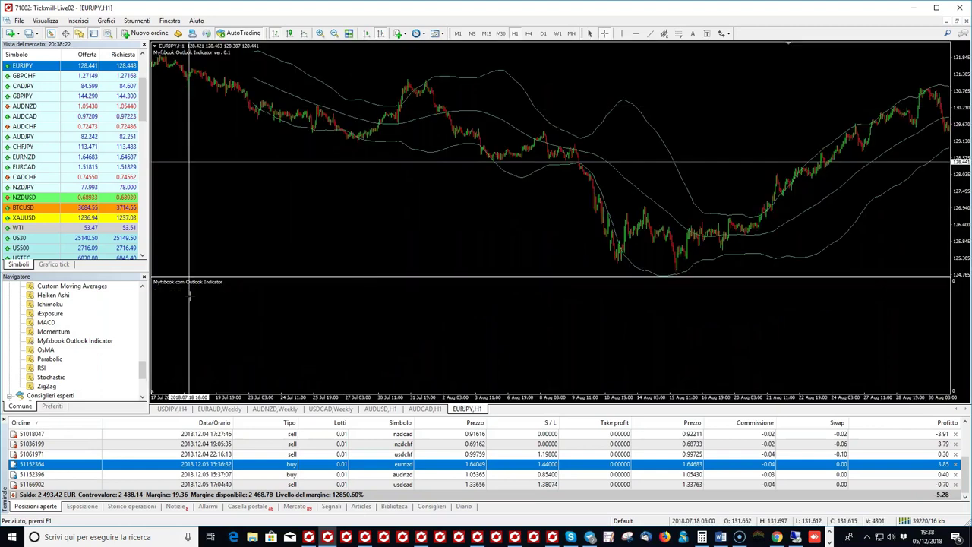
mouse_move(776, 537)
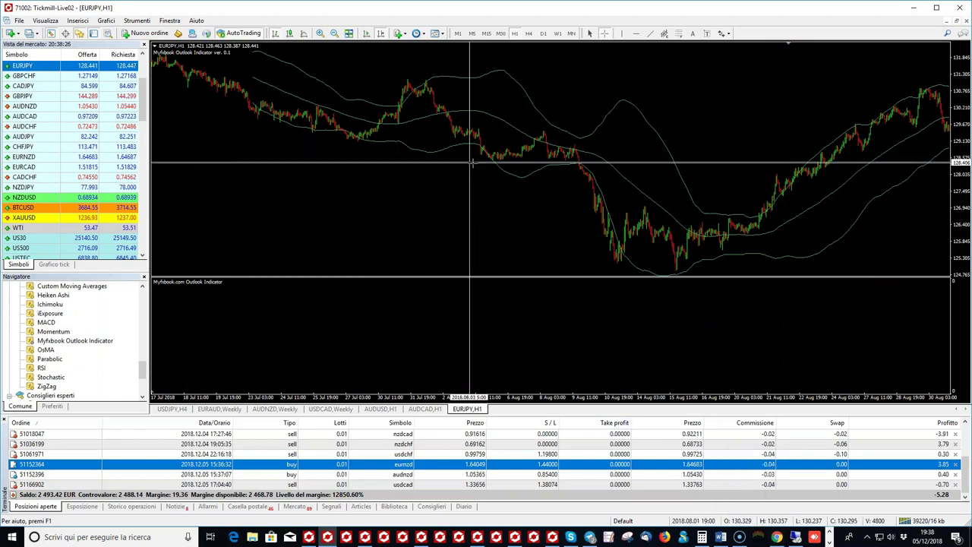
Step: Scroll Myfxbook's Community Outlook table to NZDCAD and read its 93% short / 7% long sentiment
key("alt+Tab")
mouse_move(310, 284)
scroll(311, 284, "down", 1)
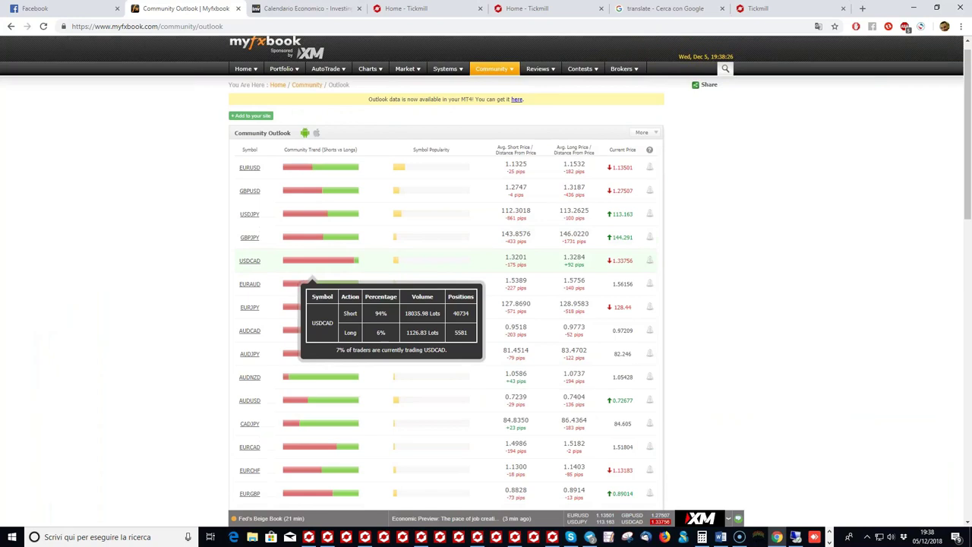
scroll(259, 354, "down", 1)
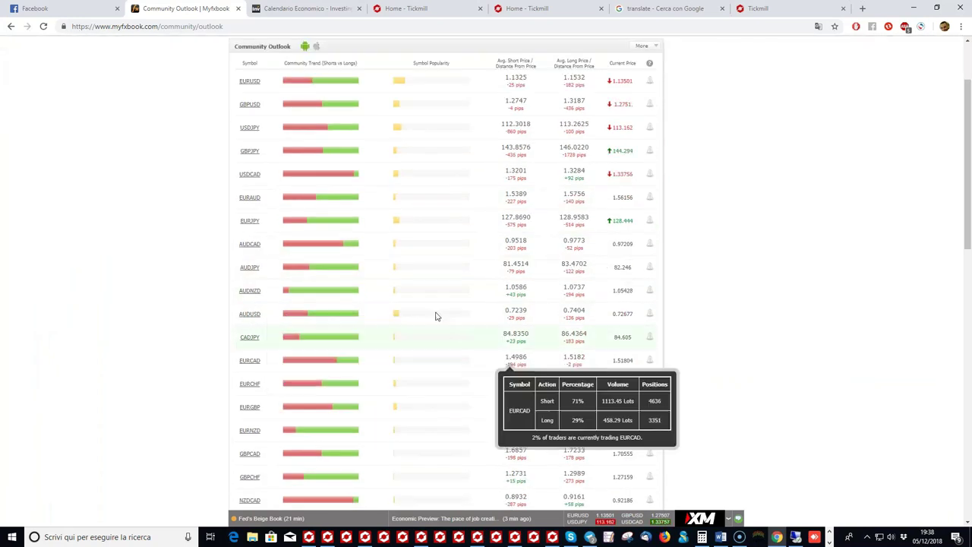
scroll(407, 319, "down", 1)
mouse_move(351, 457)
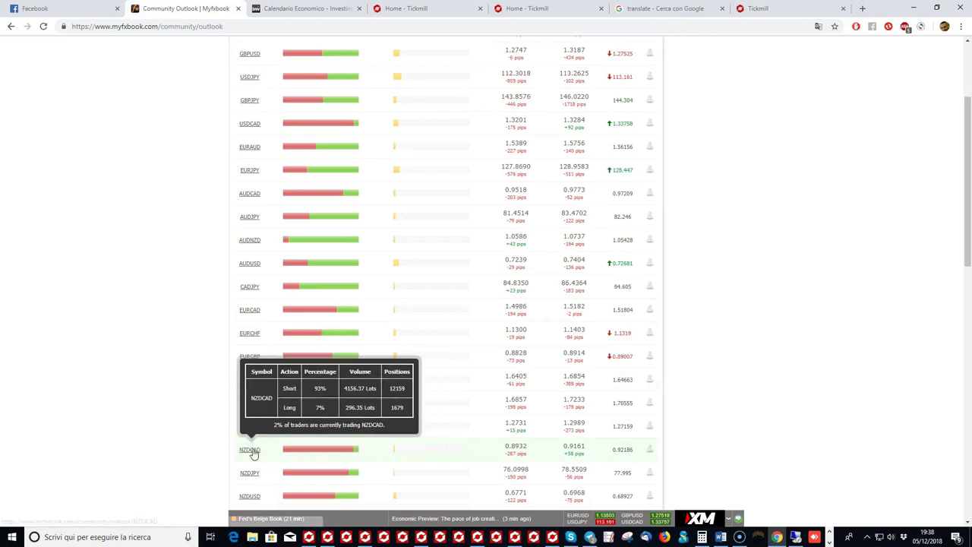
mouse_move(352, 473)
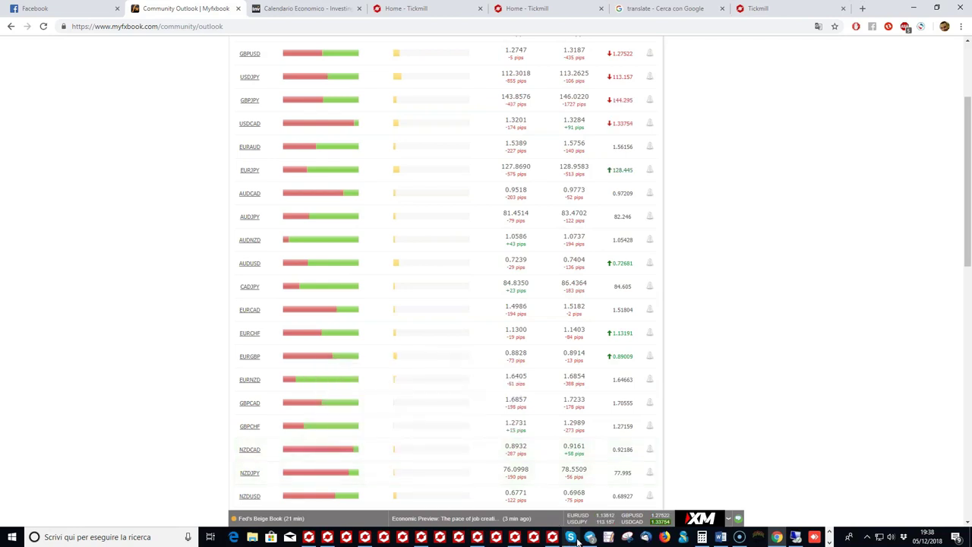
left_click(477, 536)
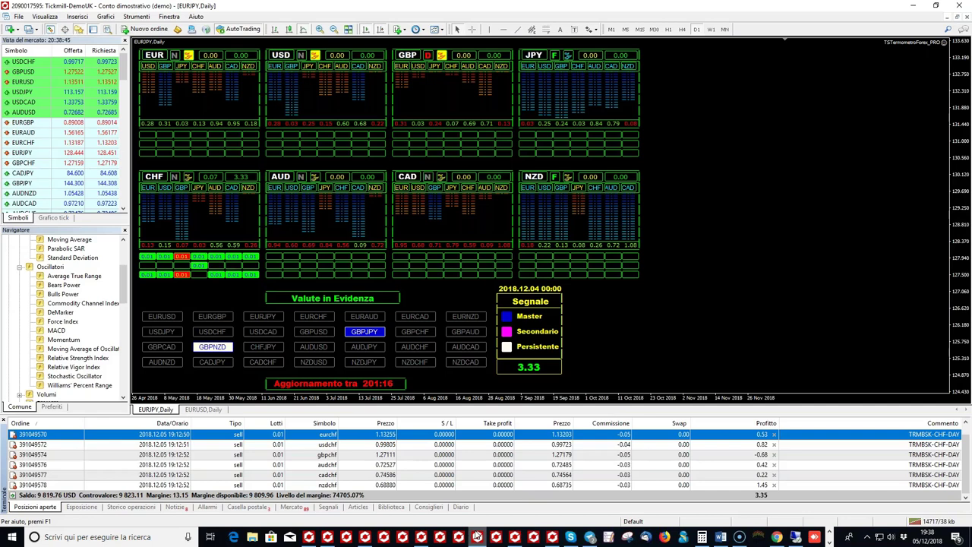
Step: Load NZDCAD onto the Live02 outlook chart by dragging the open NZDCAD trade row onto it
left_click(425, 537)
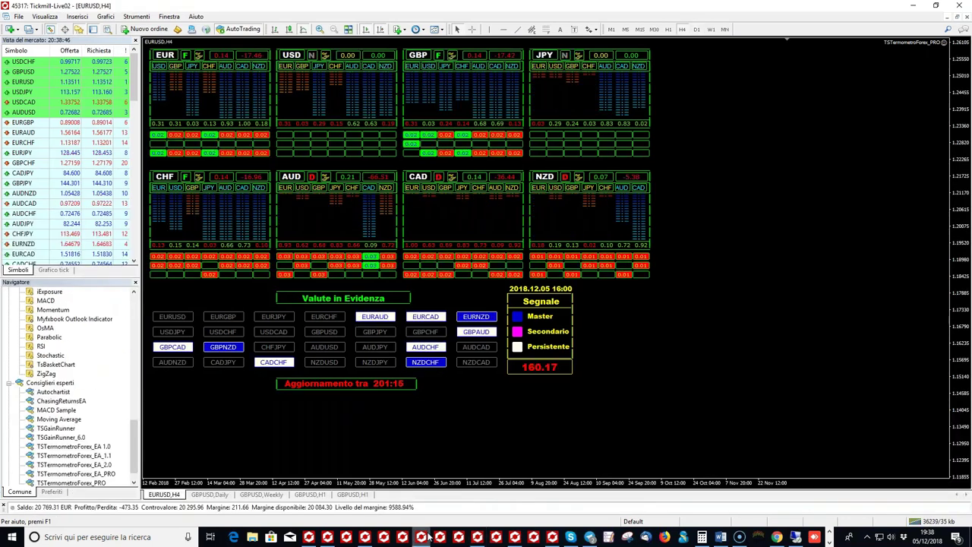
left_click(317, 537)
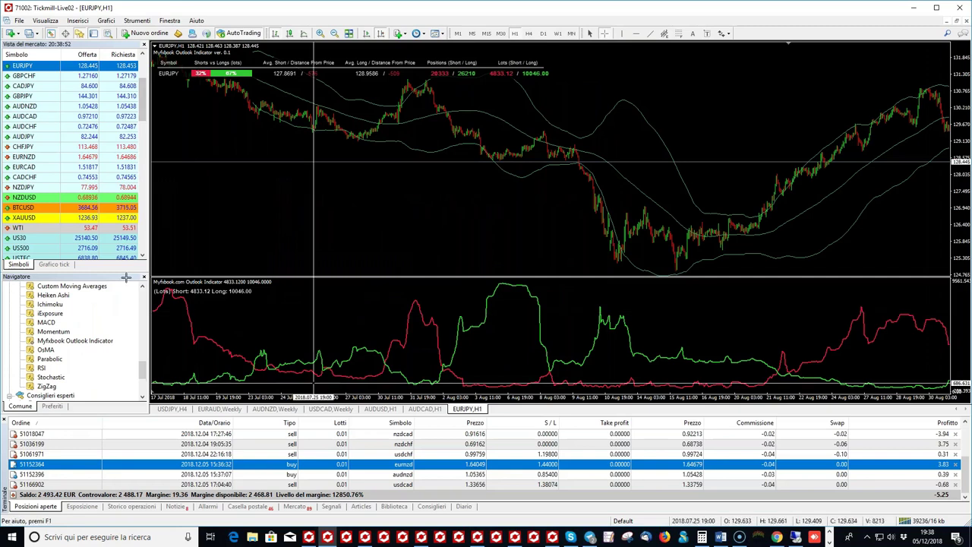
scroll(72, 149, "up", 1)
scroll(72, 150, "up", 2)
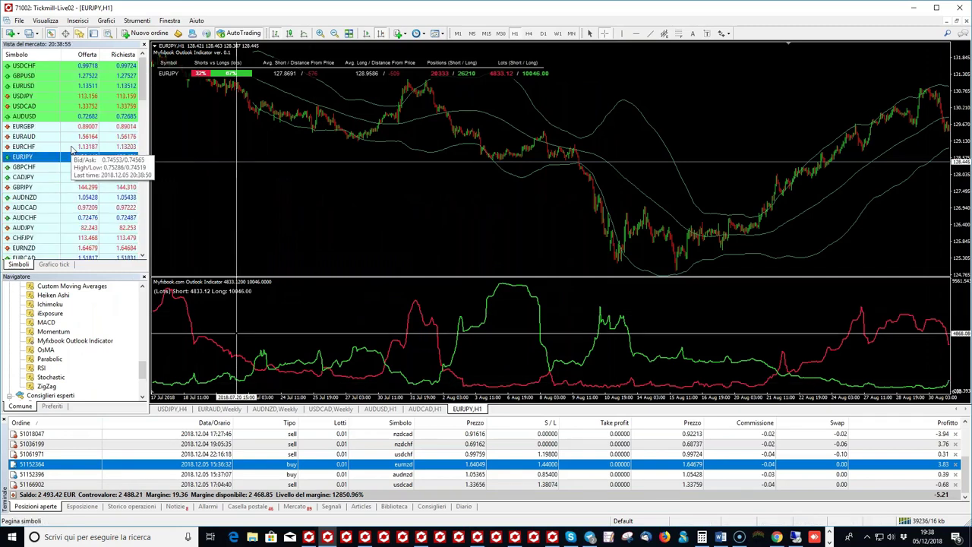
scroll(440, 457, "up", 1)
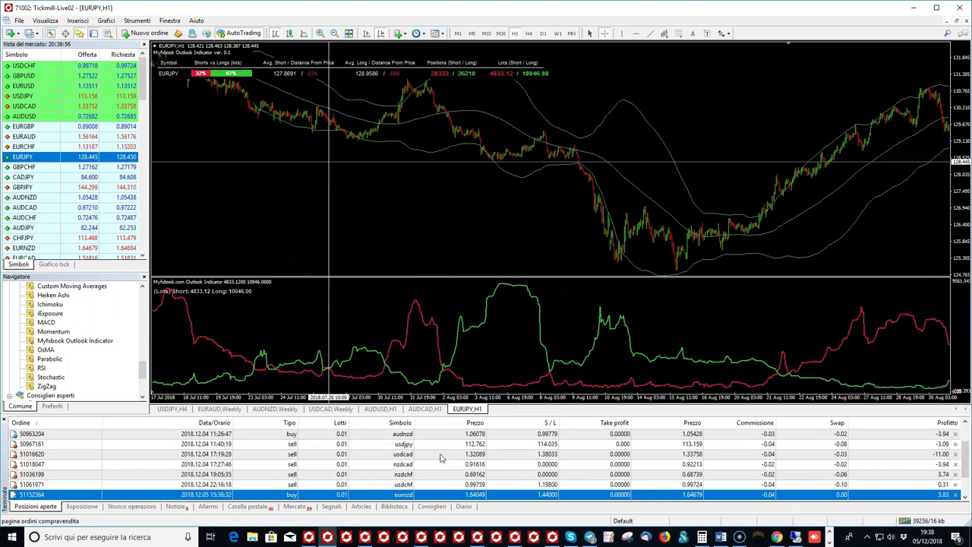
scroll(441, 457, "up", 1)
left_click_drag(446, 494, 588, 233)
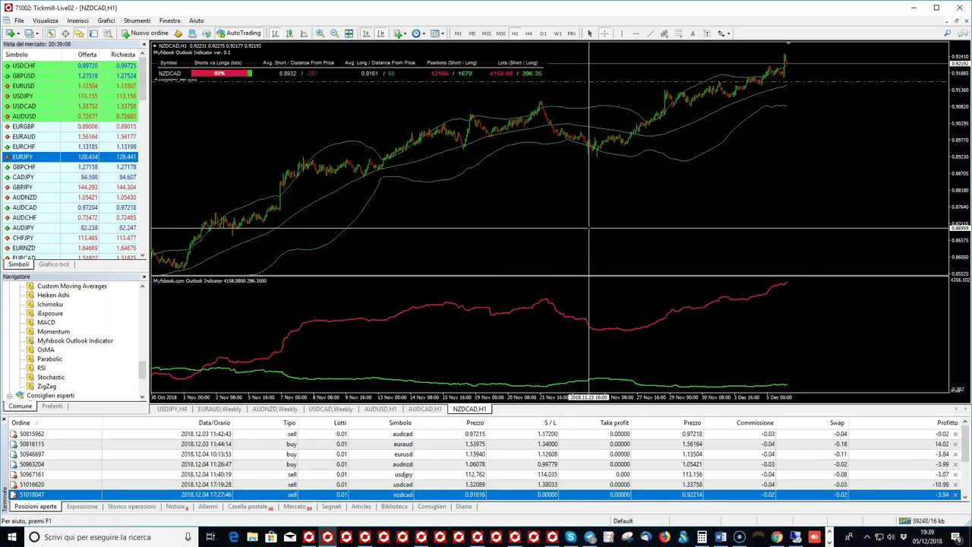
Step: Draw a red ellipse around the NZDCAD Outlook indicator lines near 1 November
left_click(320, 33)
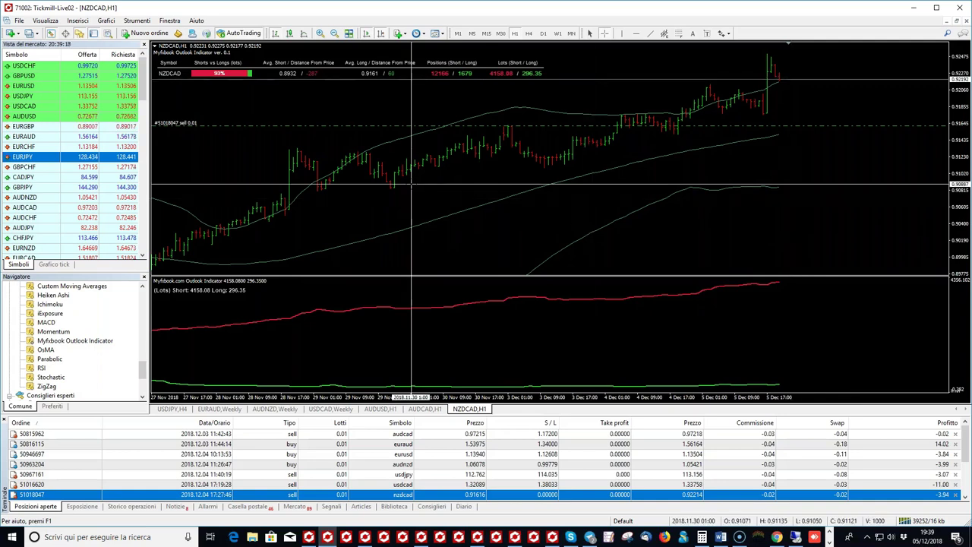
left_click(335, 36)
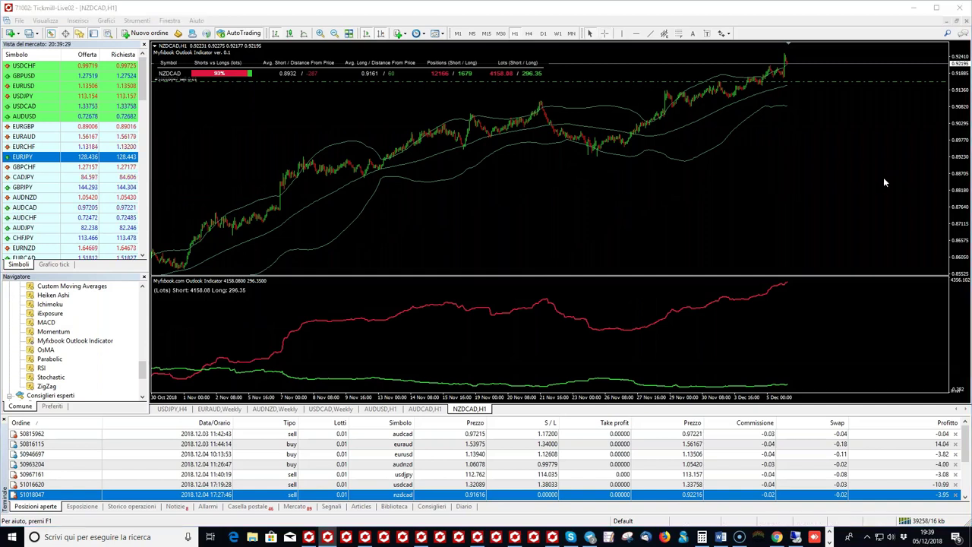
left_click_drag(230, 353, 228, 357)
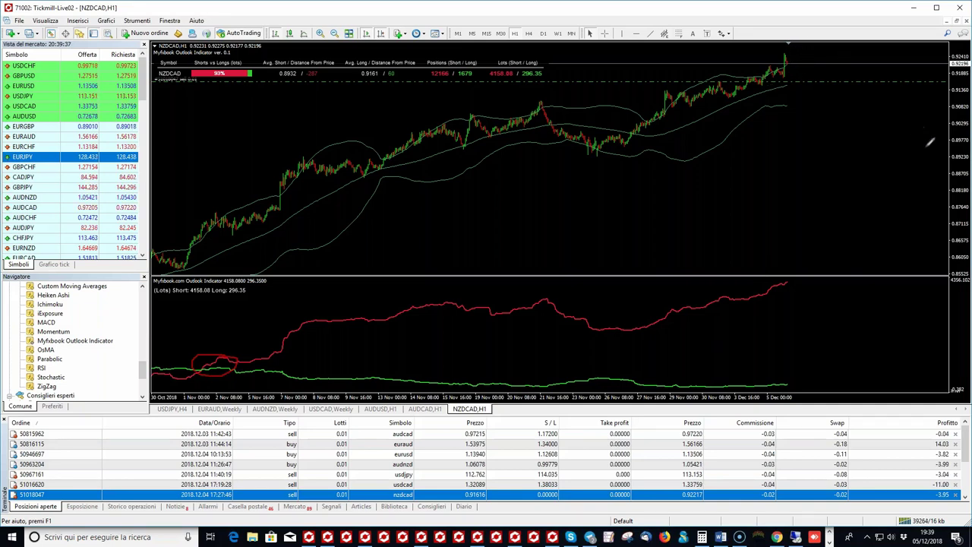
mouse_move(959, 154)
left_mouse_down()
mouse_move(922, 167)
mouse_move(959, 145)
left_mouse_up()
left_click(320, 33)
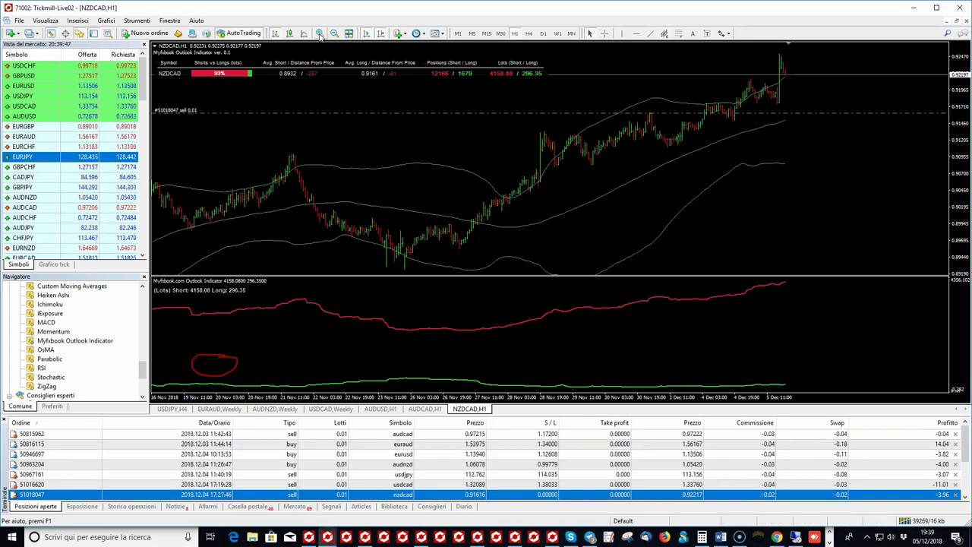
left_click(319, 33)
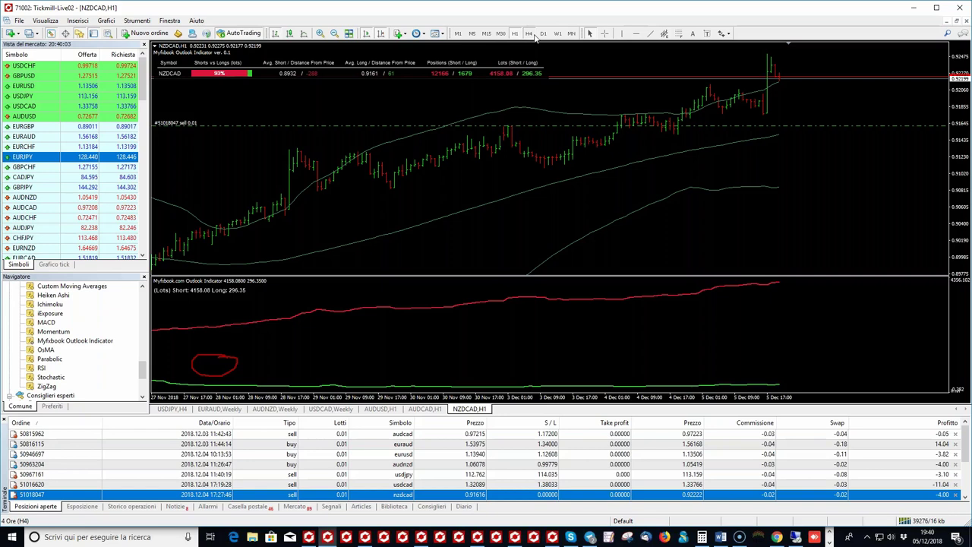
Step: Switch NZDCAD to H4 and zoom out to show history back to February 2018
left_click(535, 36)
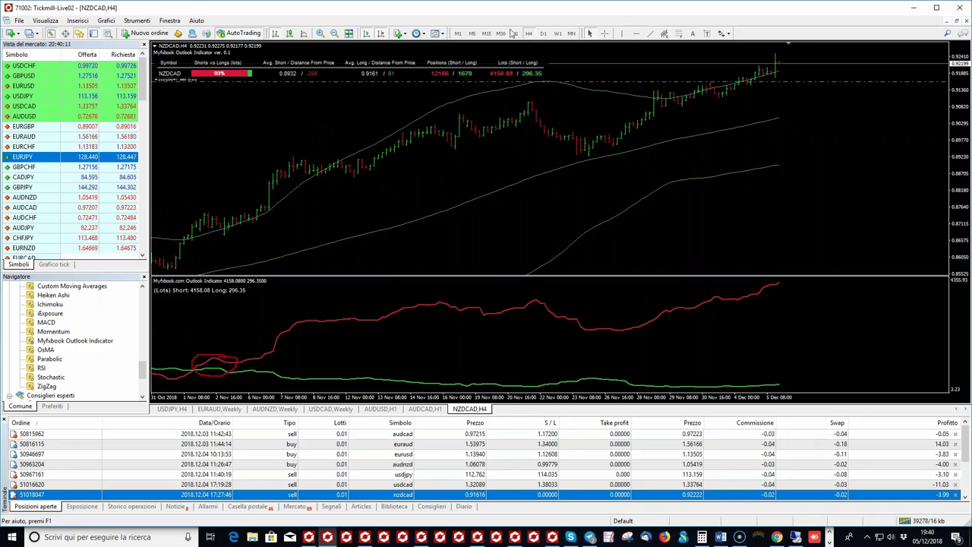
key("plus")
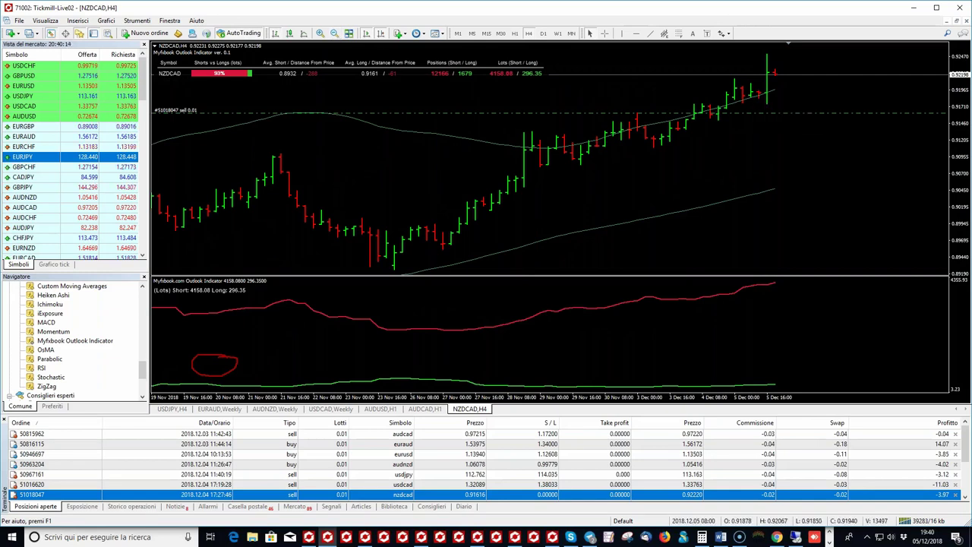
left_click(338, 38)
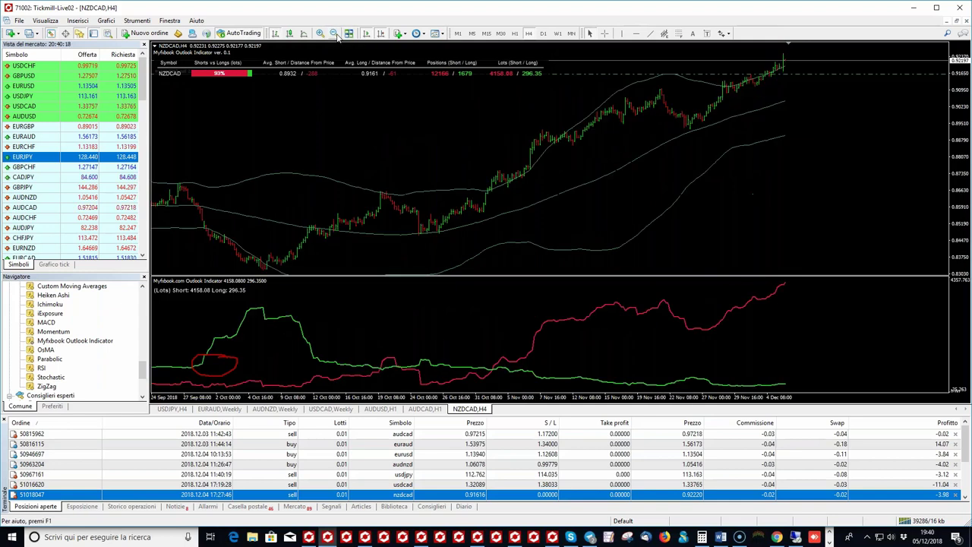
left_click(339, 39)
left_click(337, 38)
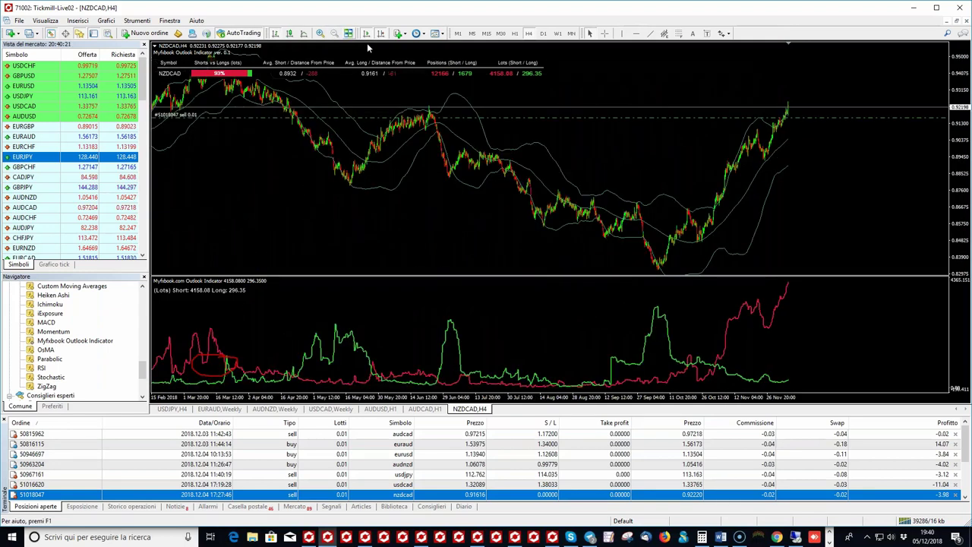
Step: Place a red horizontal line on the current NZDCAD price
left_click(636, 34)
left_click(463, 102)
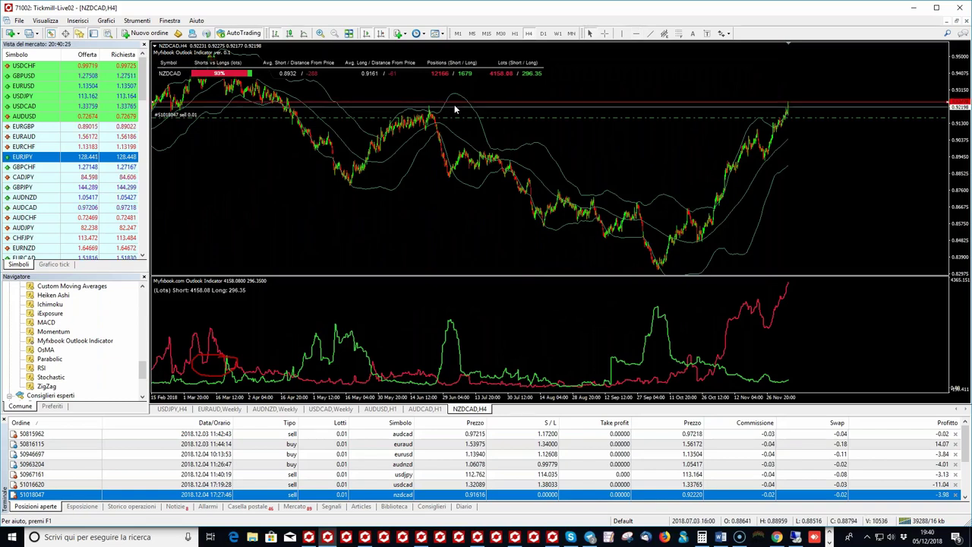
left_click_drag(459, 108, 462, 111)
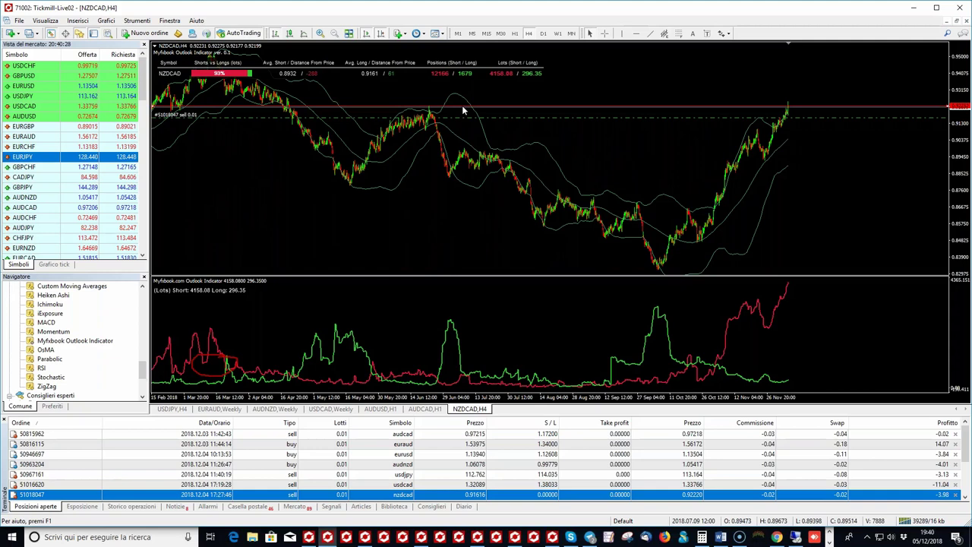
left_click(322, 35)
left_click(322, 34)
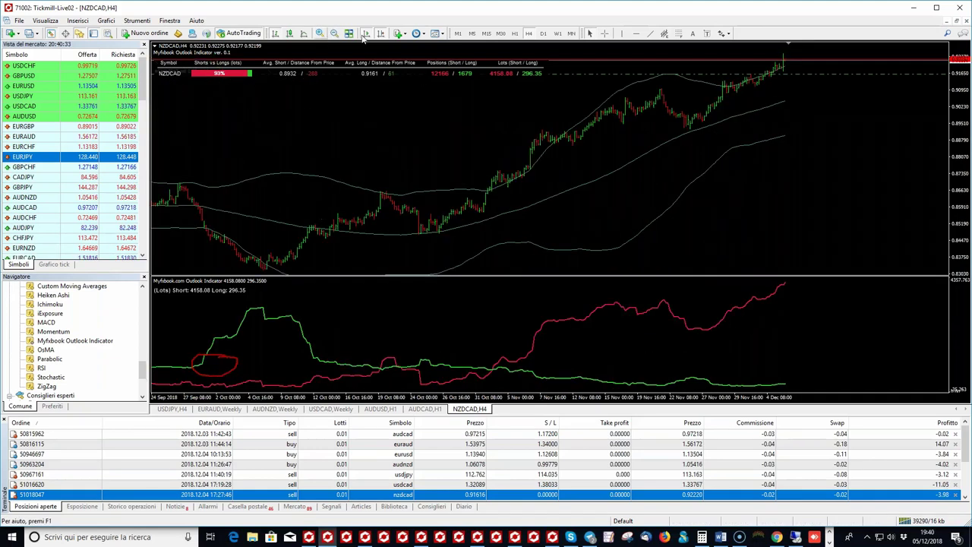
Step: Switch the NZDCAD chart to the D1 Daily timeframe
left_click(543, 34)
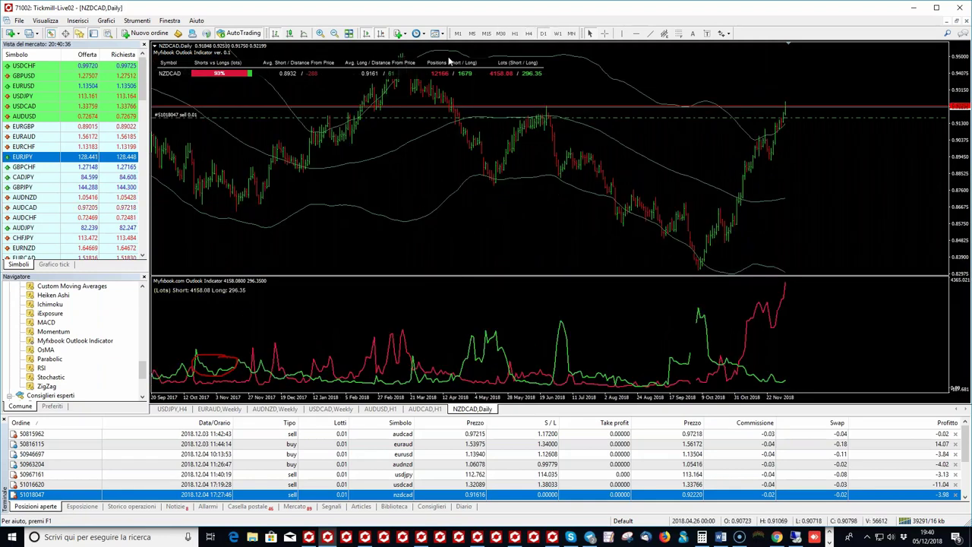
left_click(321, 34)
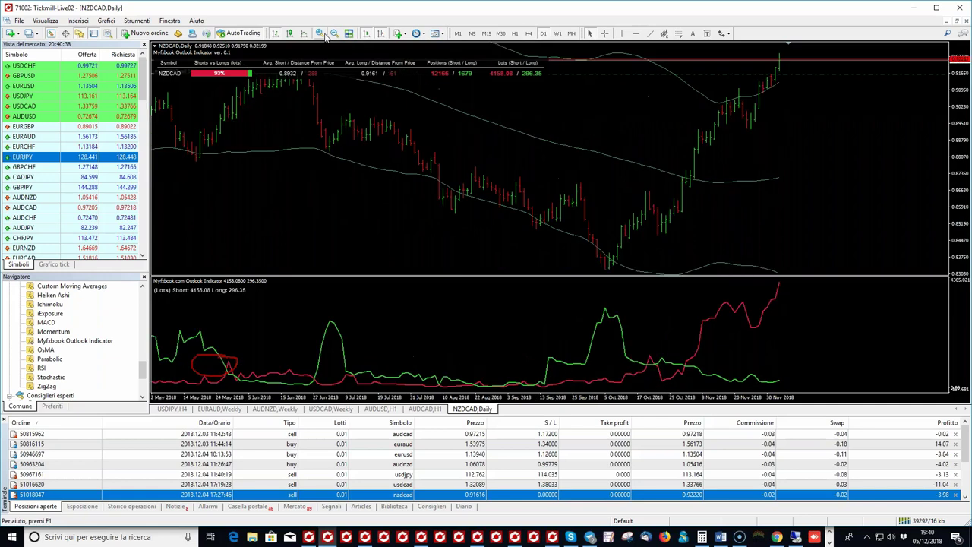
left_click(334, 34)
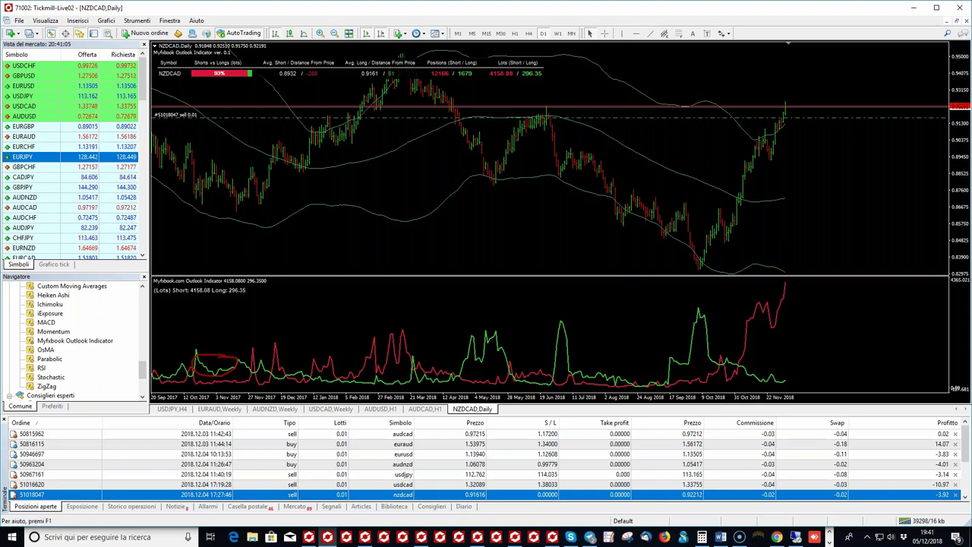
left_click(356, 167)
left_click(410, 195)
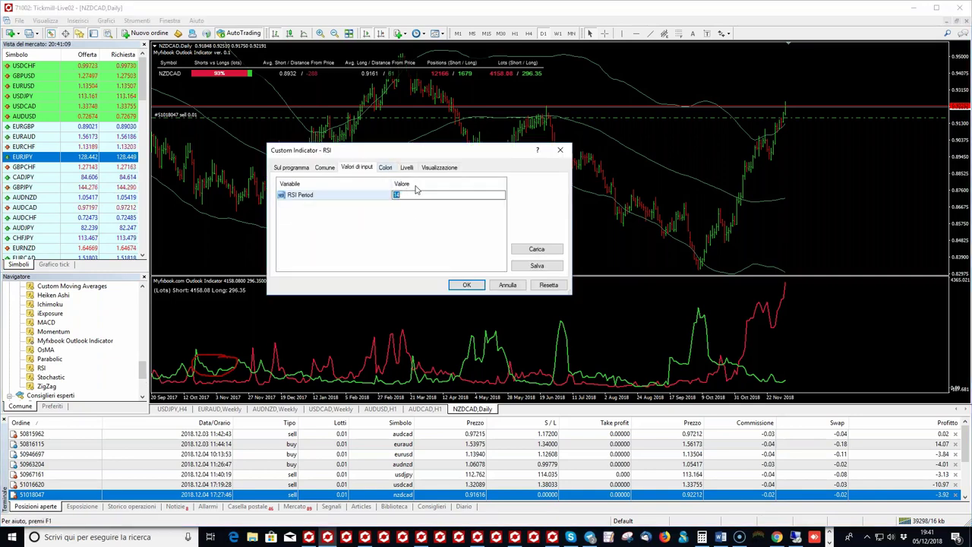
type("2")
key("Return")
left_click(465, 286)
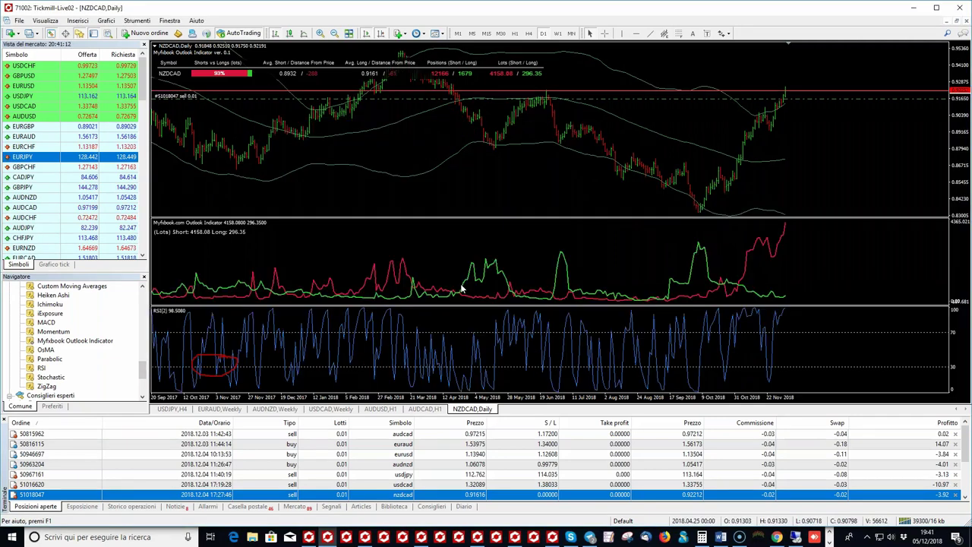
left_click(320, 34)
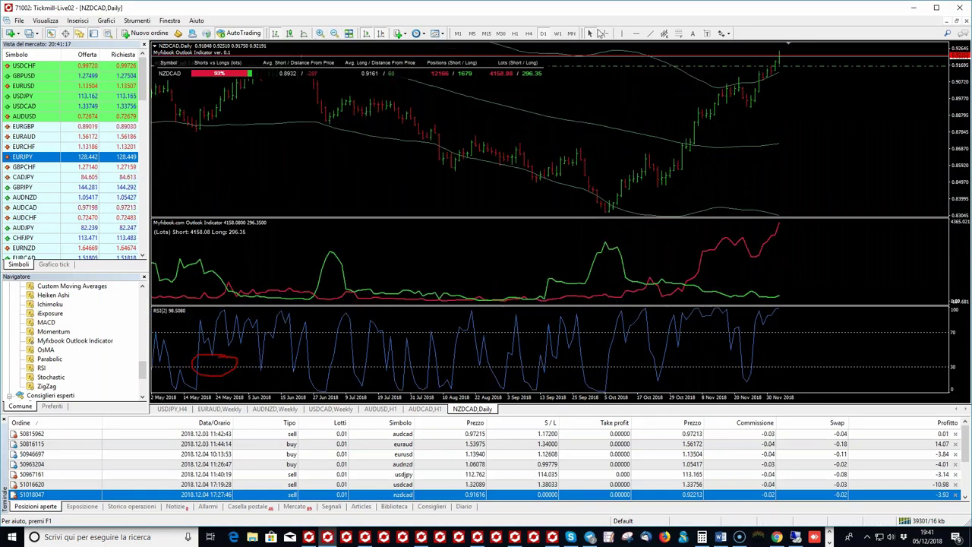
left_click(604, 34)
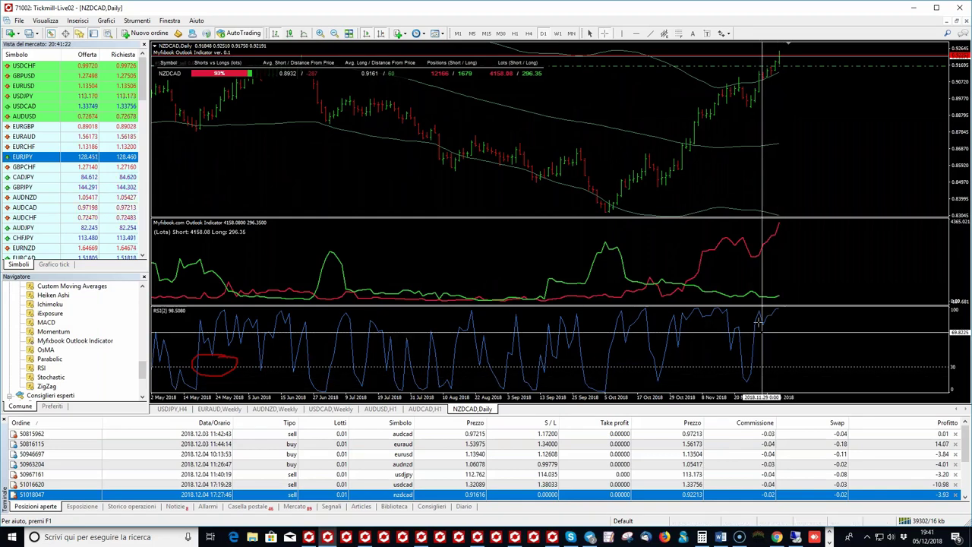
left_click(760, 310)
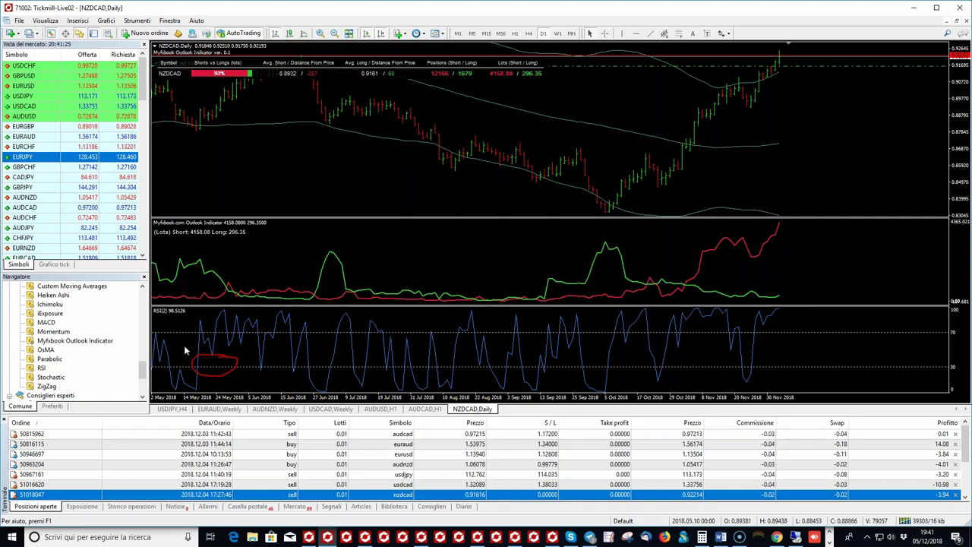
right_click(247, 346)
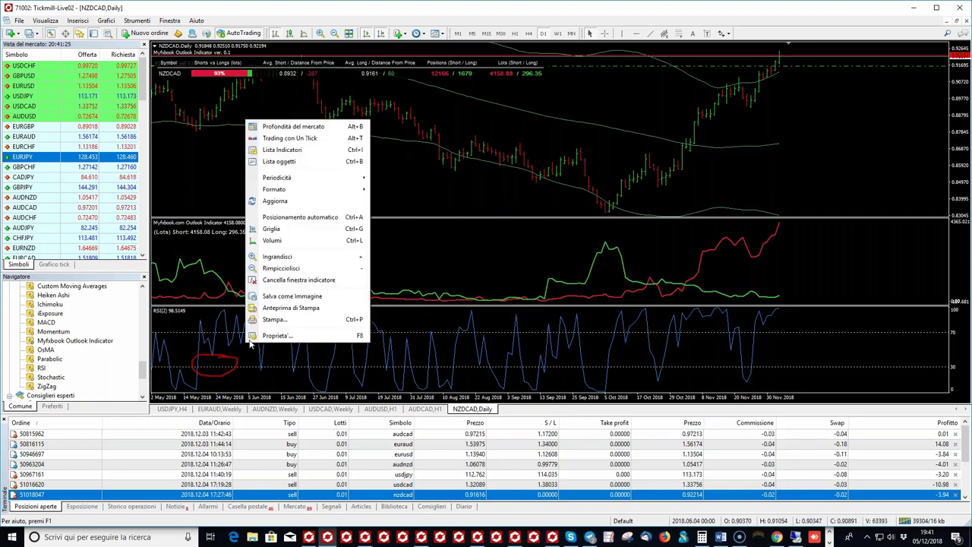
left_click(280, 281)
left_click_drag(143, 371, 142, 327)
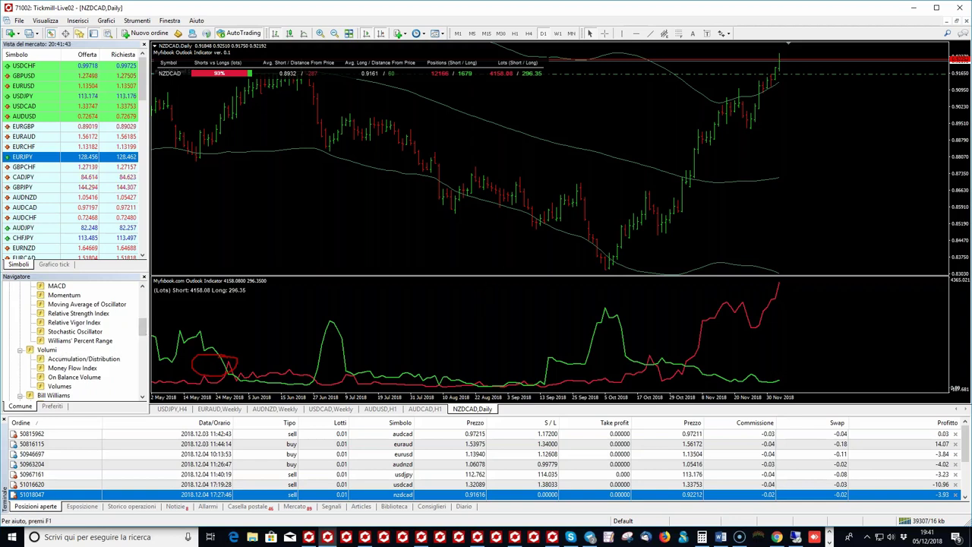
Step: Add an Accumulation/Distribution pane to the NZDCAD daily chart
left_click(416, 225)
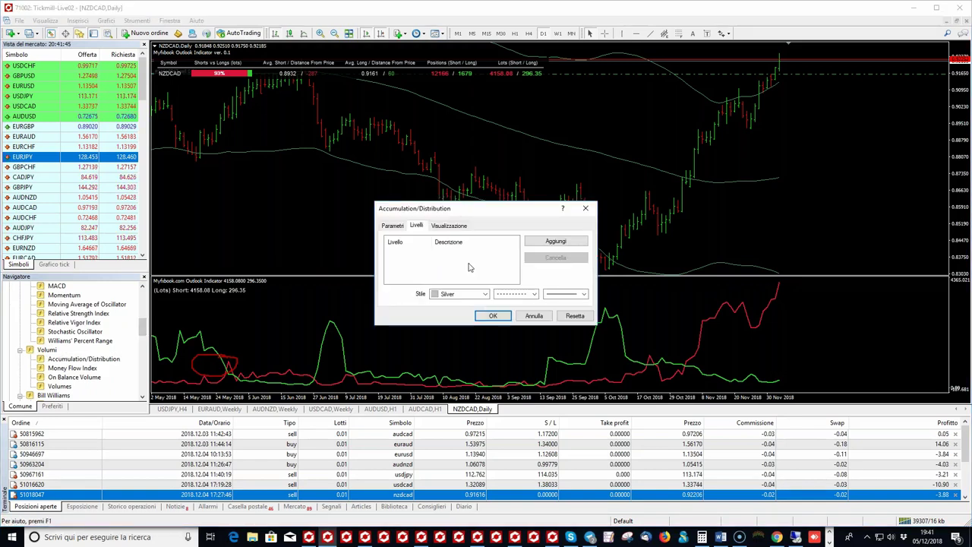
left_click(495, 316)
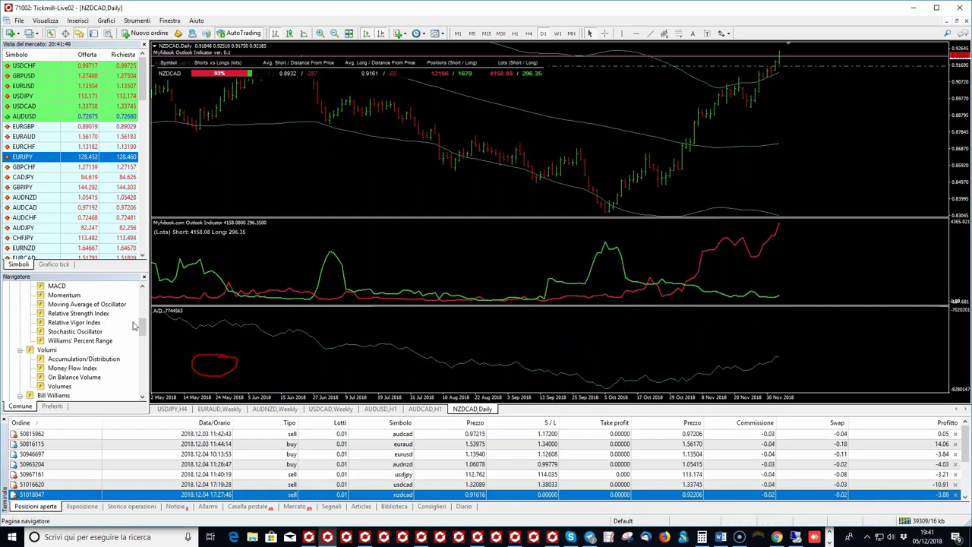
scroll(142, 324, "up", 1)
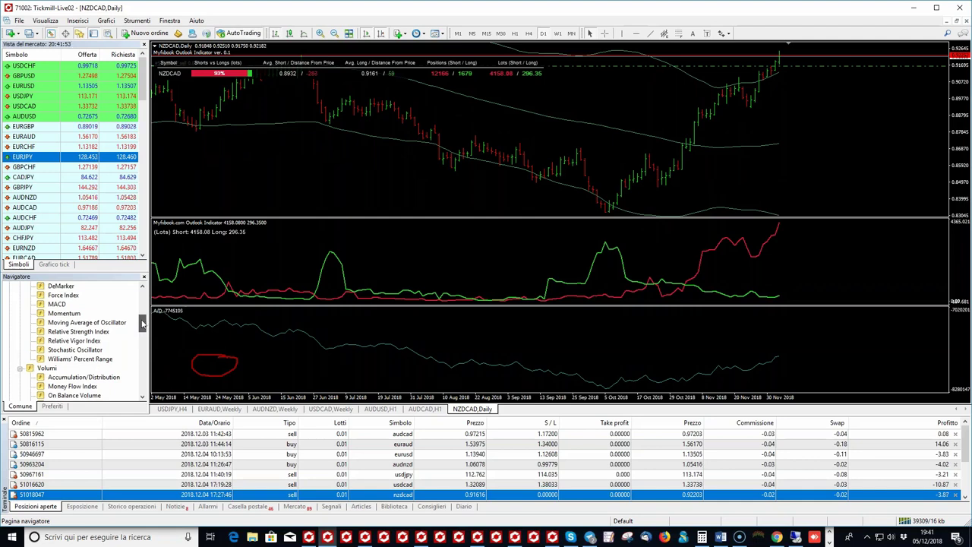
left_click_drag(142, 323, 142, 335)
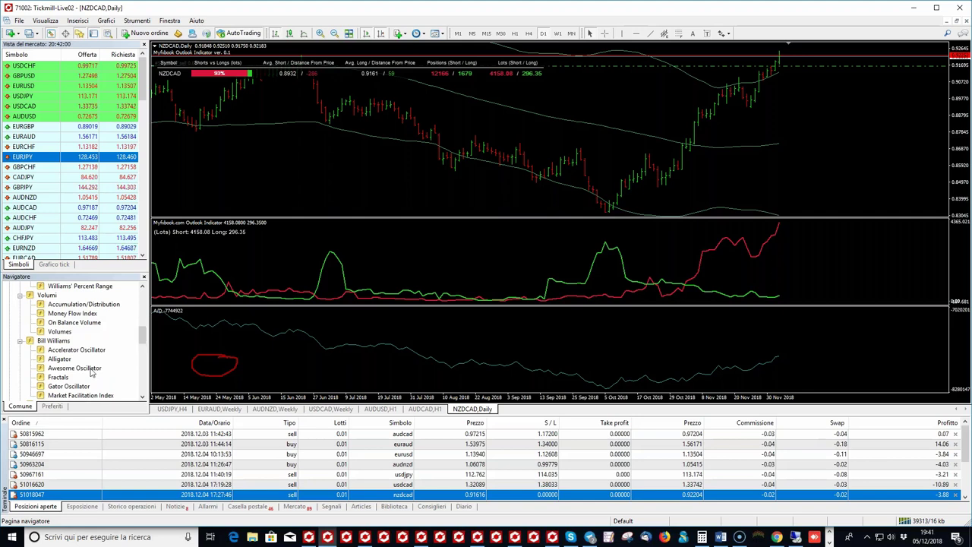
Step: Add the Awesome Oscillator with default settings and delete the Accumulation/Distribution pane
left_click_drag(486, 244, 501, 184)
key("Return")
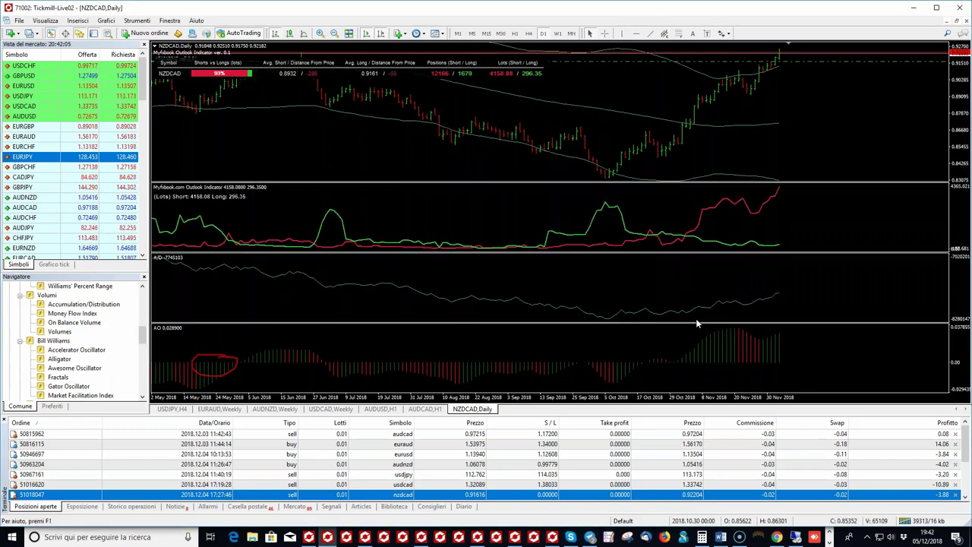
right_click(697, 320)
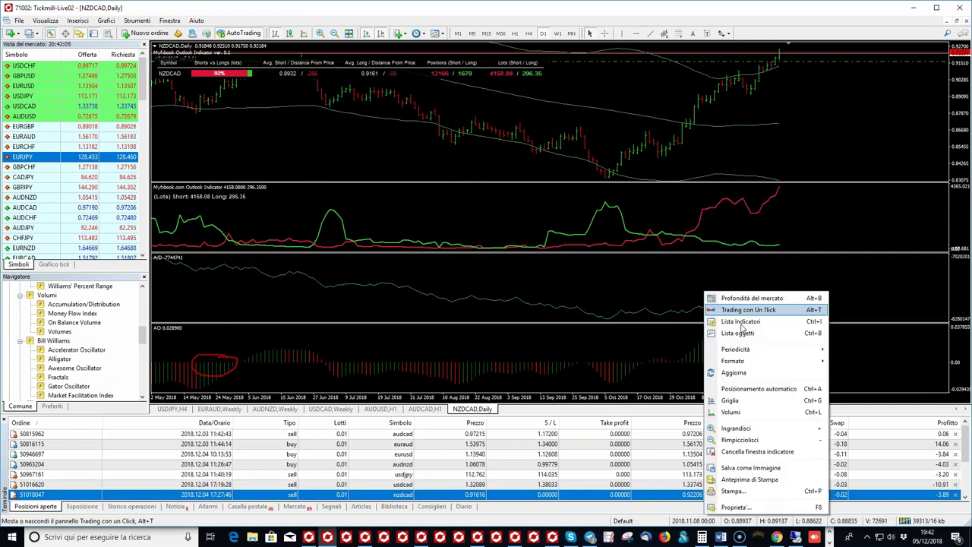
left_click(735, 452)
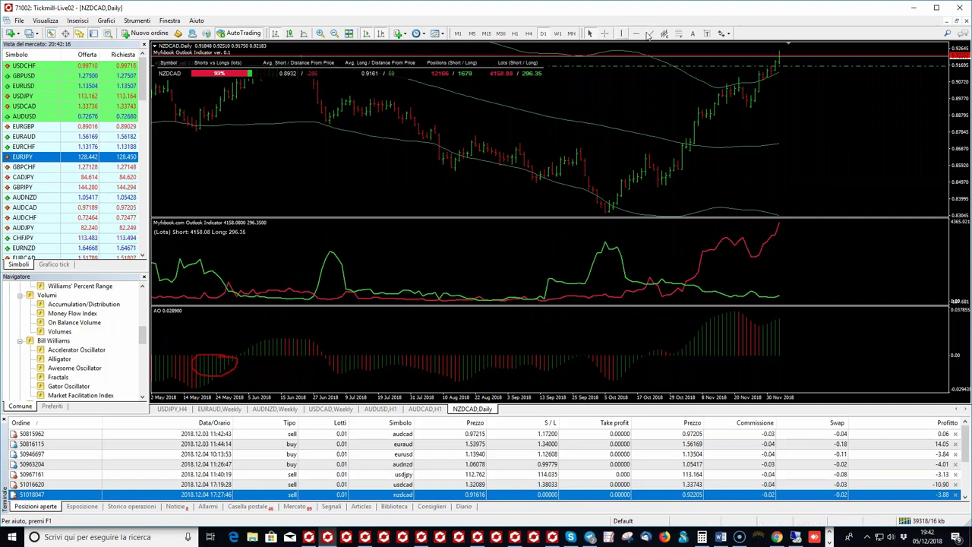
left_click(650, 34)
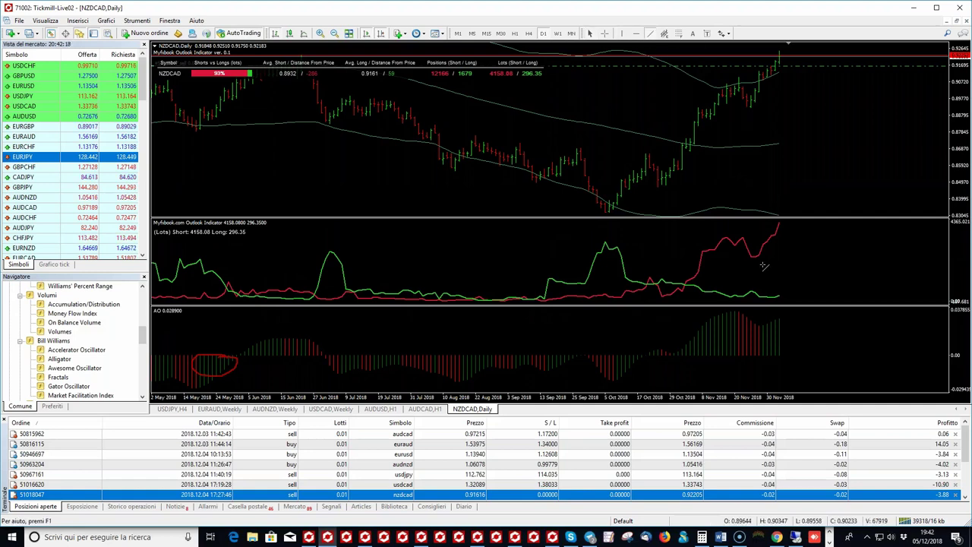
Step: Draw a red trendline sloping down across the latest Awesome Oscillator peaks, then zoom in
left_click_drag(741, 309, 799, 319)
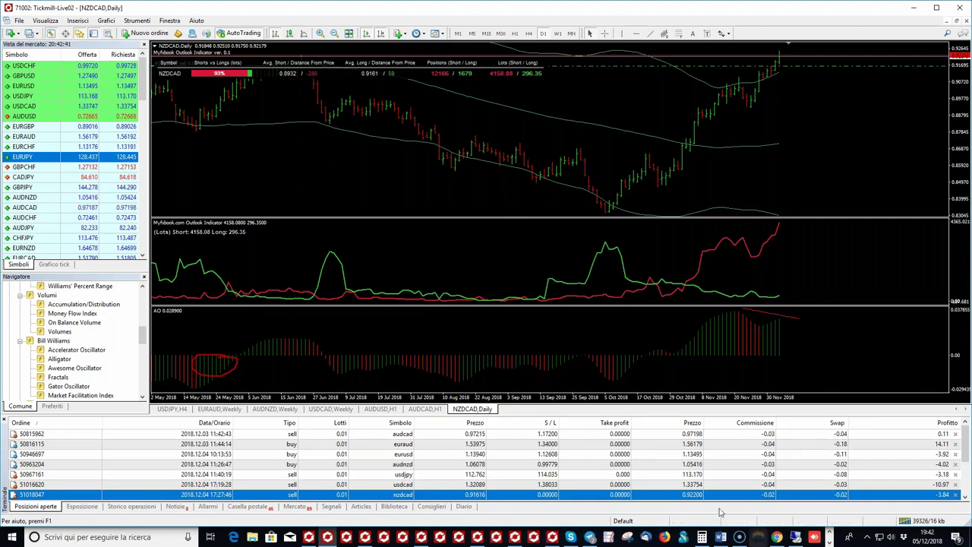
left_click(333, 34)
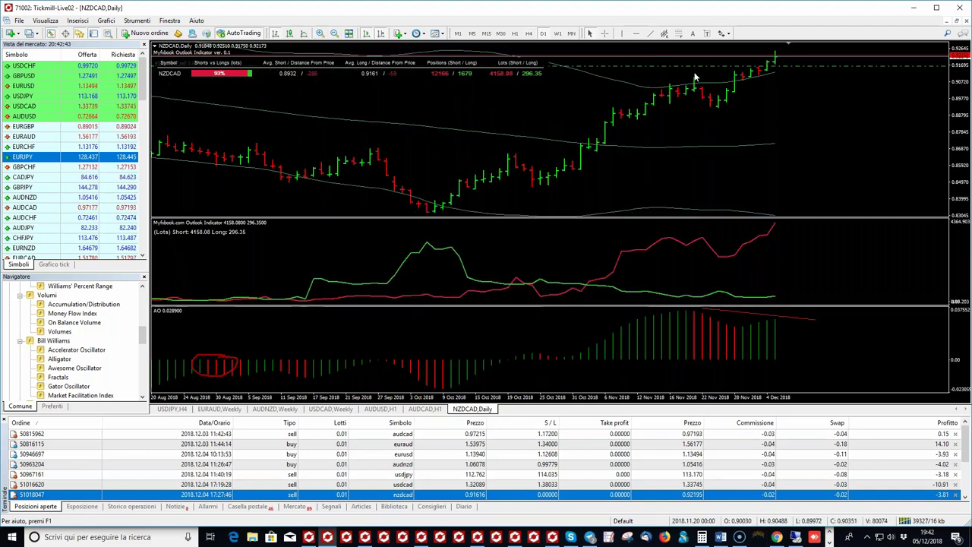
middle_click(737, 59)
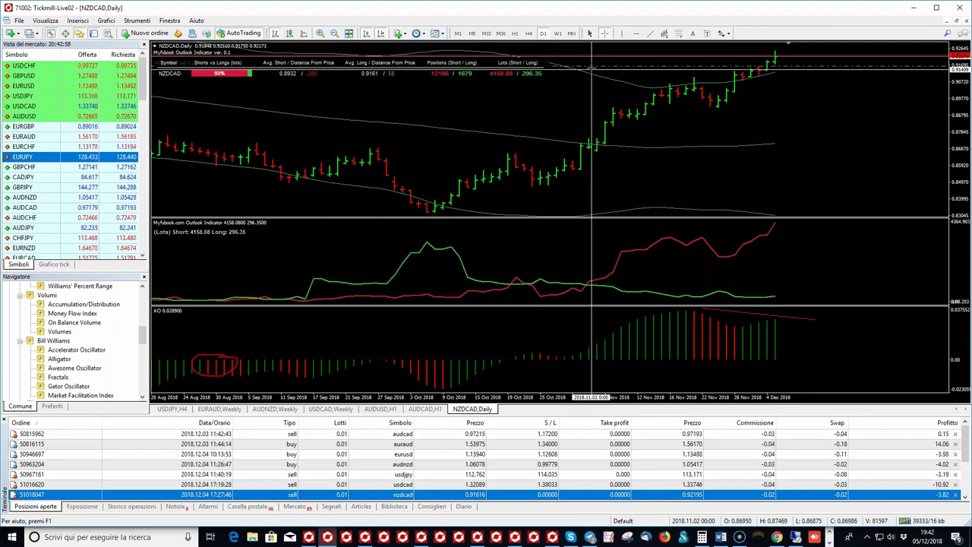
Step: Review NZDCAD on H1, then switch the chart to the W1 weekly timeframe
left_click(517, 35)
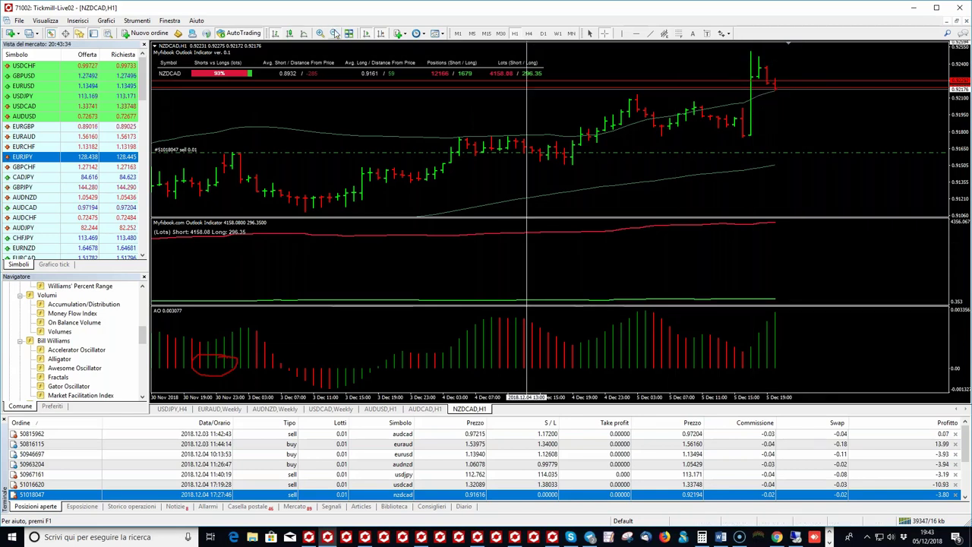
key("minus")
key("minus")
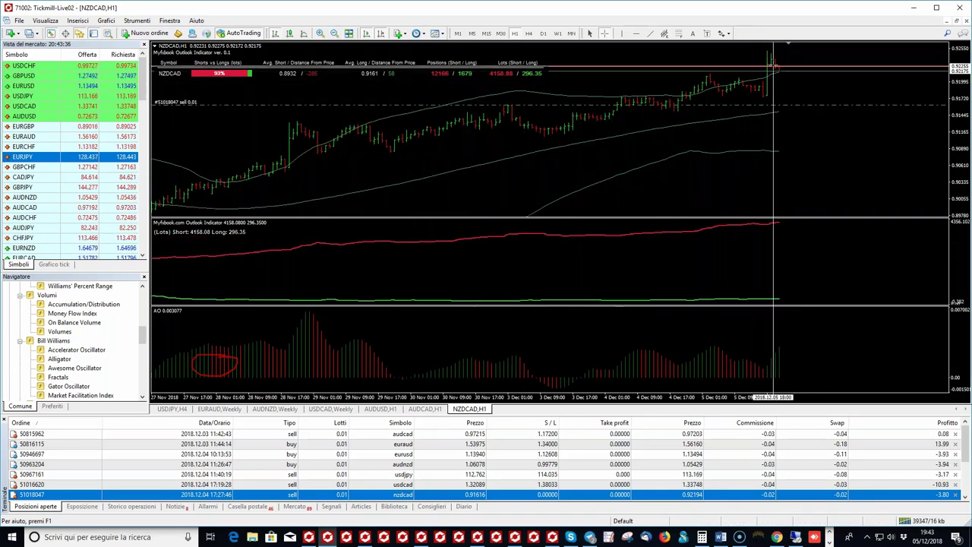
left_click_drag(801, 102, 772, 58)
key("alt+t")
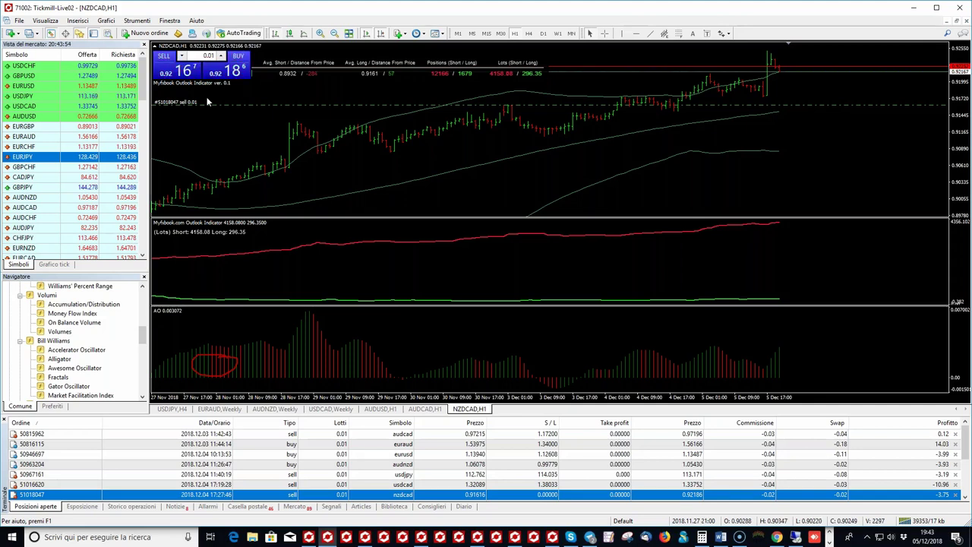
left_click(155, 46)
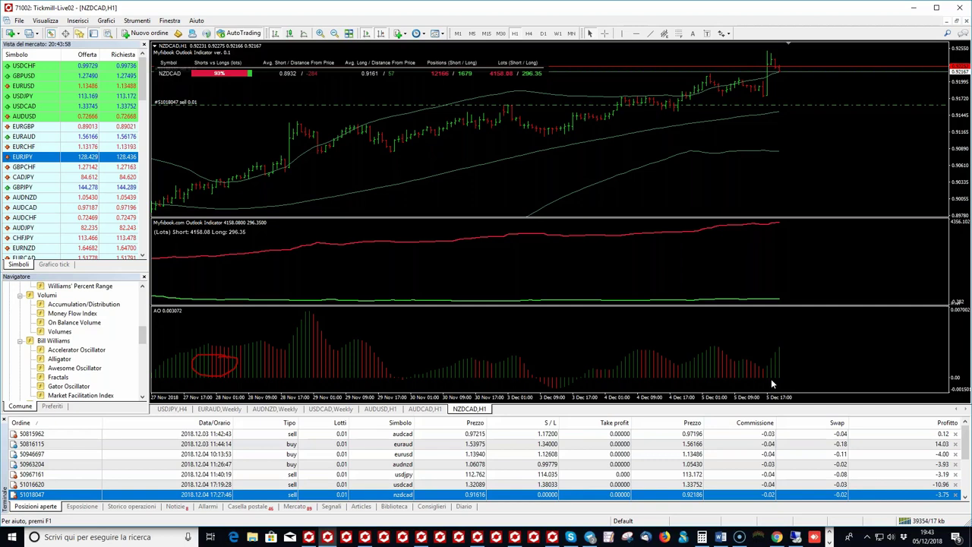
left_click(558, 34)
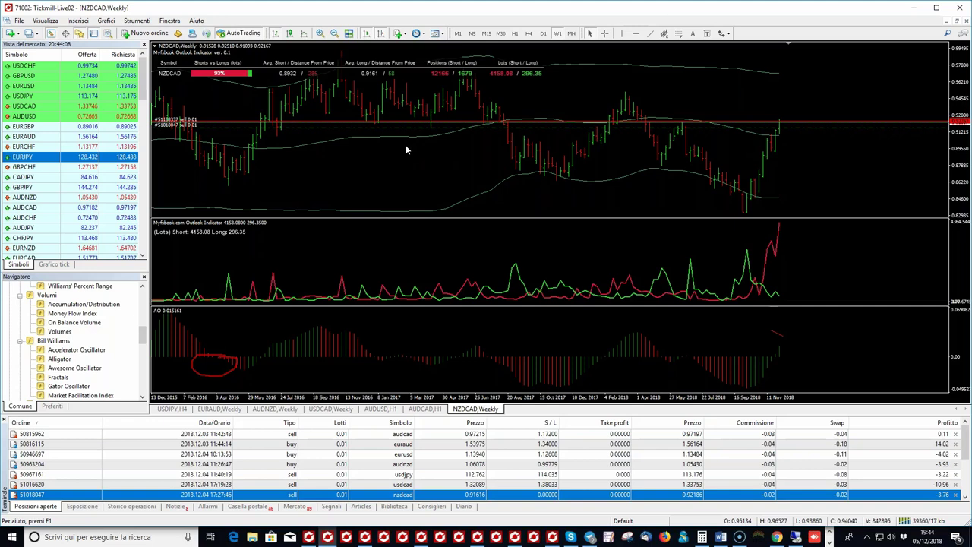
Step: Zoom the NZDCAD weekly chart so it spans 2012–2018
key("minus")
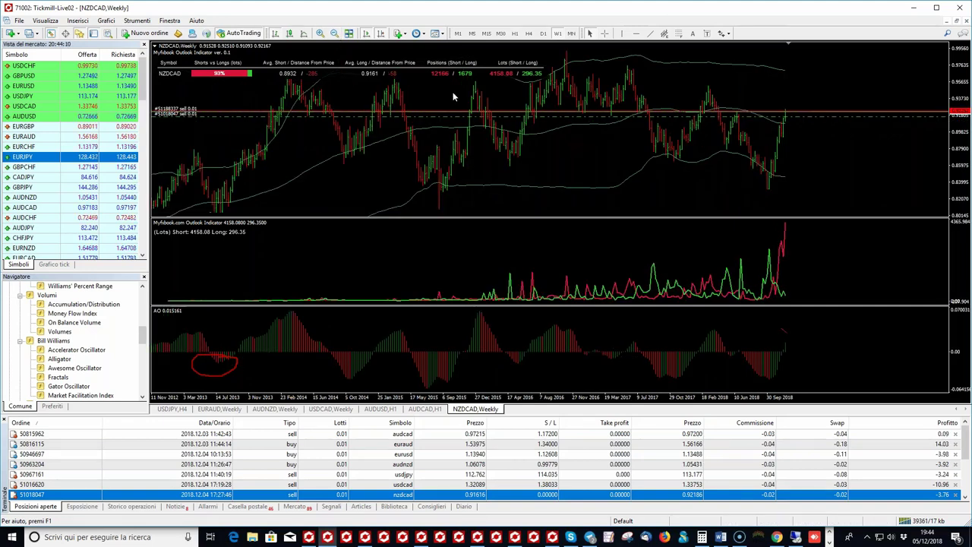
key("minus")
left_click(320, 34)
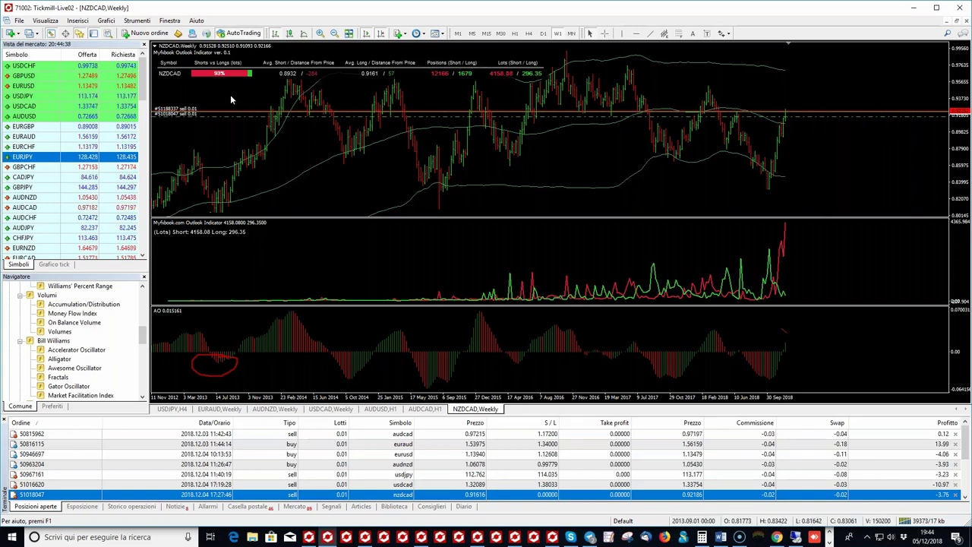
Step: Read prices with the crosshair and drag a 0.95897 stop loss onto the NZDCAD sell order
middle_click(782, 79)
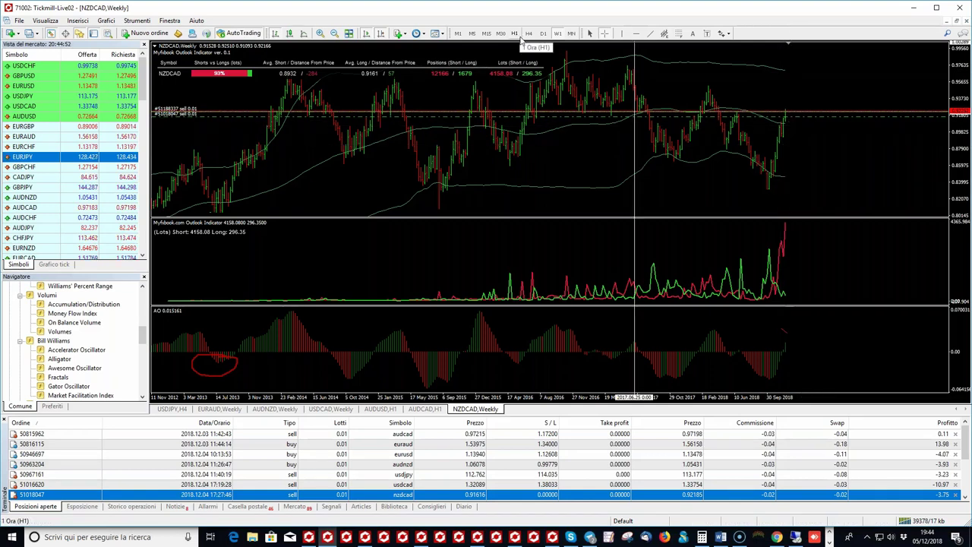
scroll(543, 485, "down", 3)
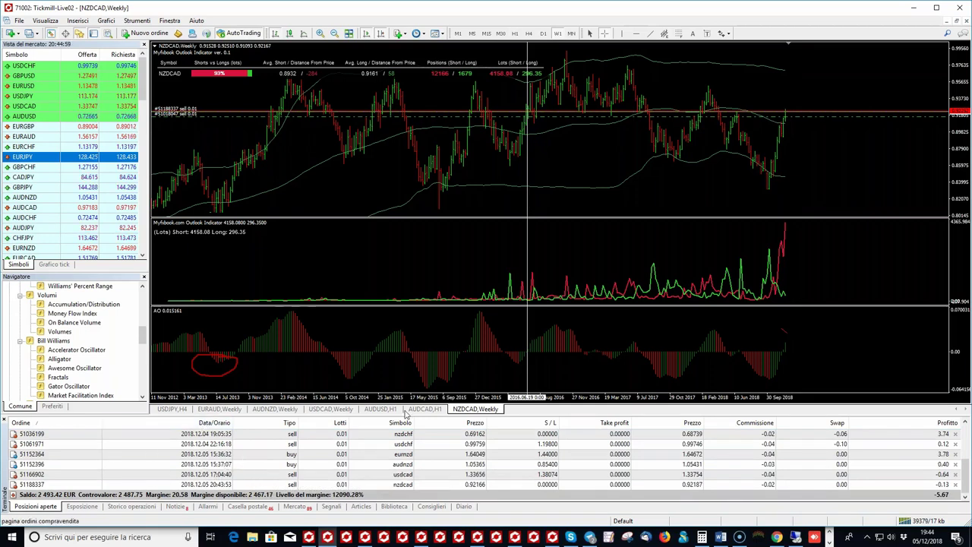
left_click(636, 233)
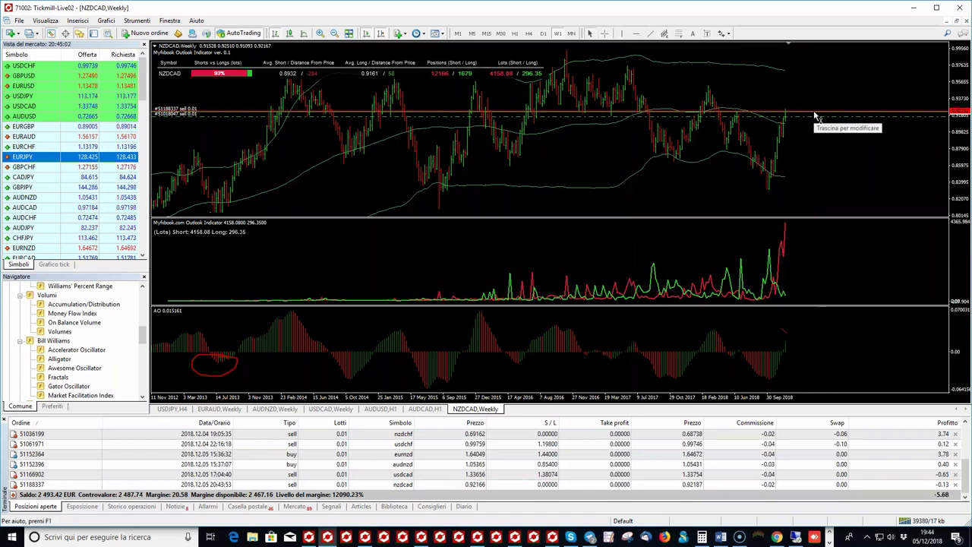
left_click_drag(817, 115, 844, 85)
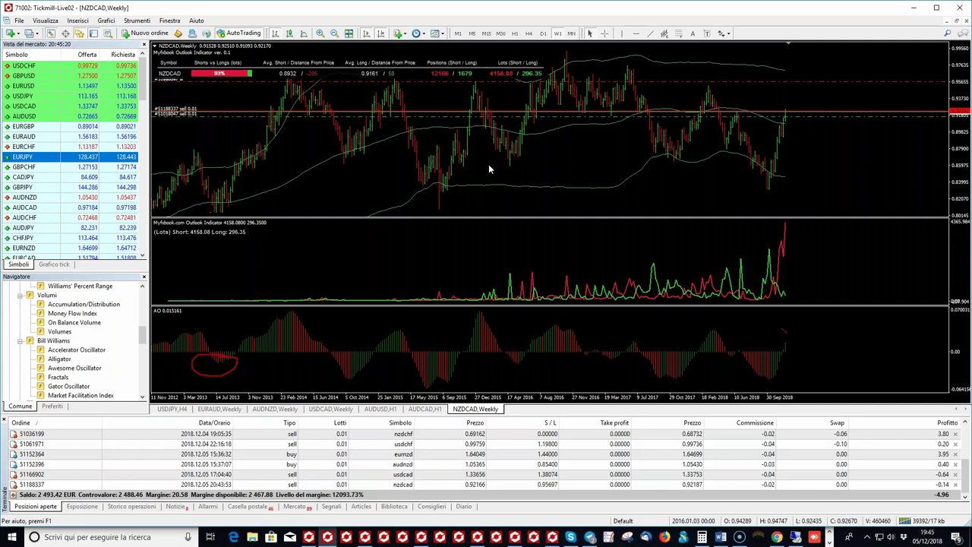
Step: Switch NZDCAD to H1 and draw a rising red trendline beneath the latest price bars
left_click(515, 34)
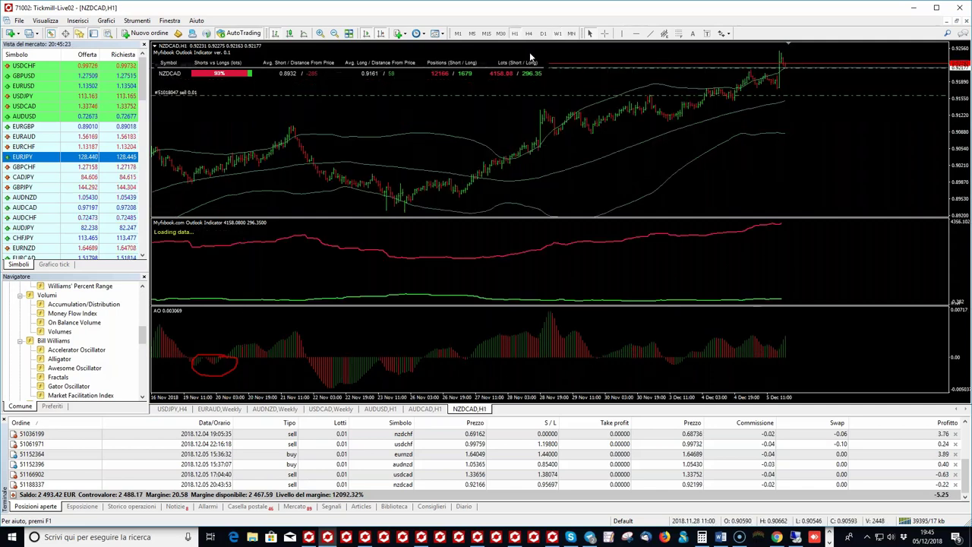
left_click(651, 36)
left_click_drag(679, 120, 875, 57)
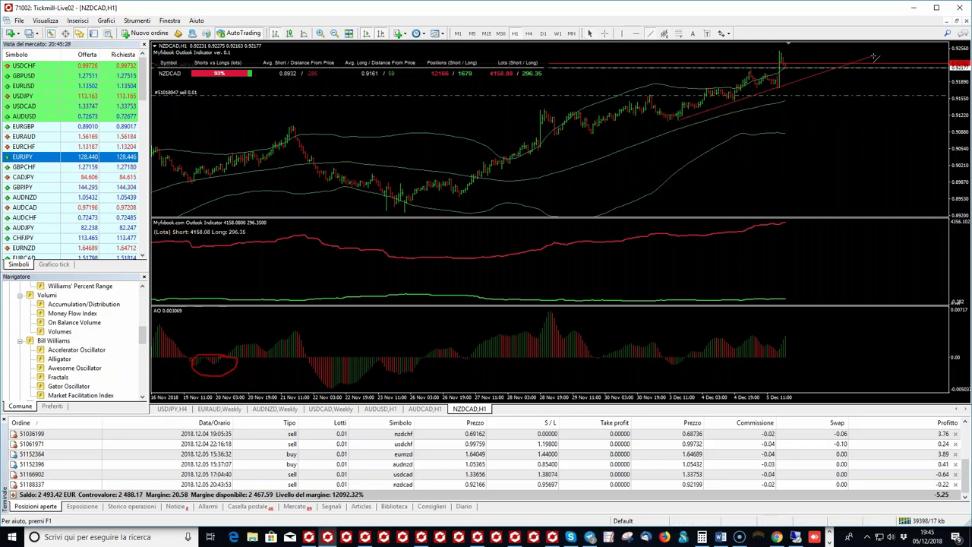
left_click_drag(679, 120, 725, 102)
left_click_drag(874, 60, 876, 60)
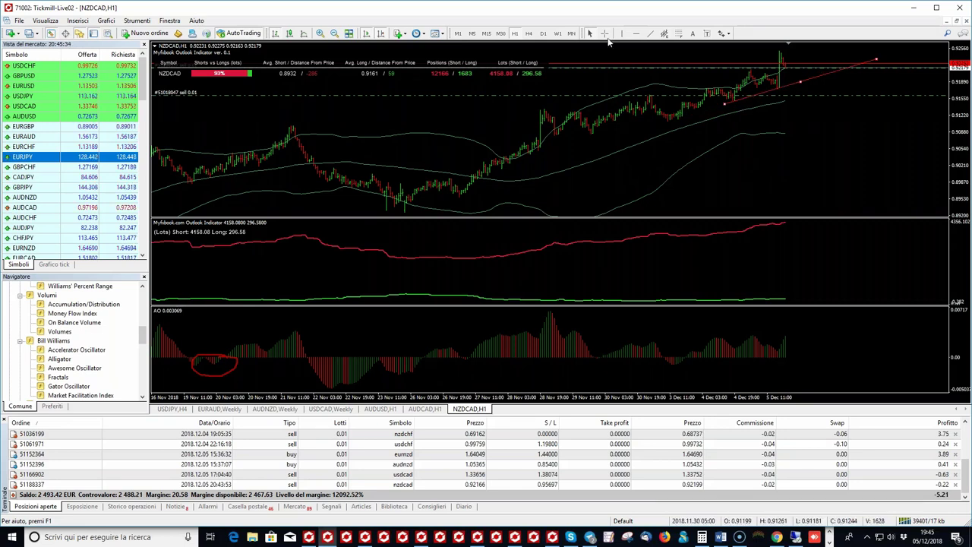
left_click(605, 34)
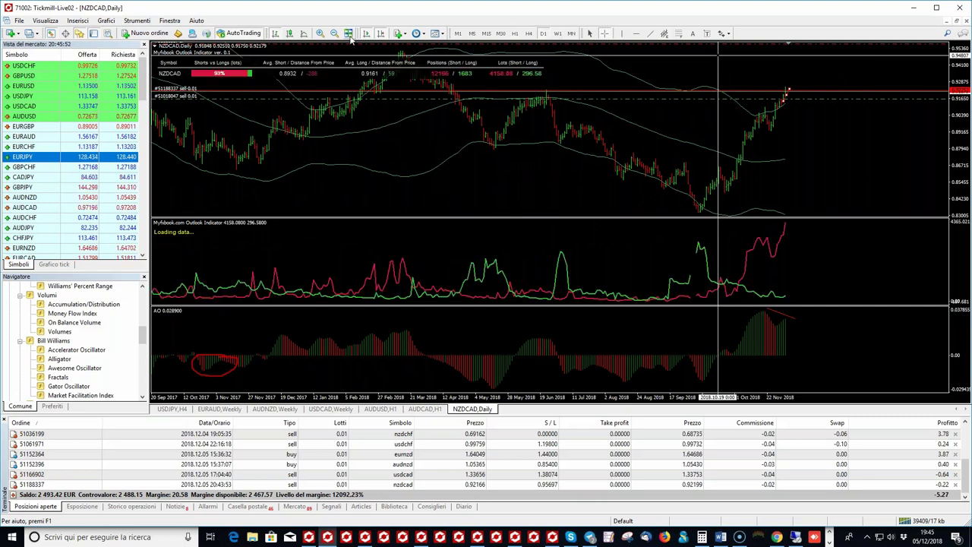
Step: Zoom NZDCAD in two levels, enable the crosshair, and show the W1 timeframe
left_click(320, 34)
left_click(319, 33)
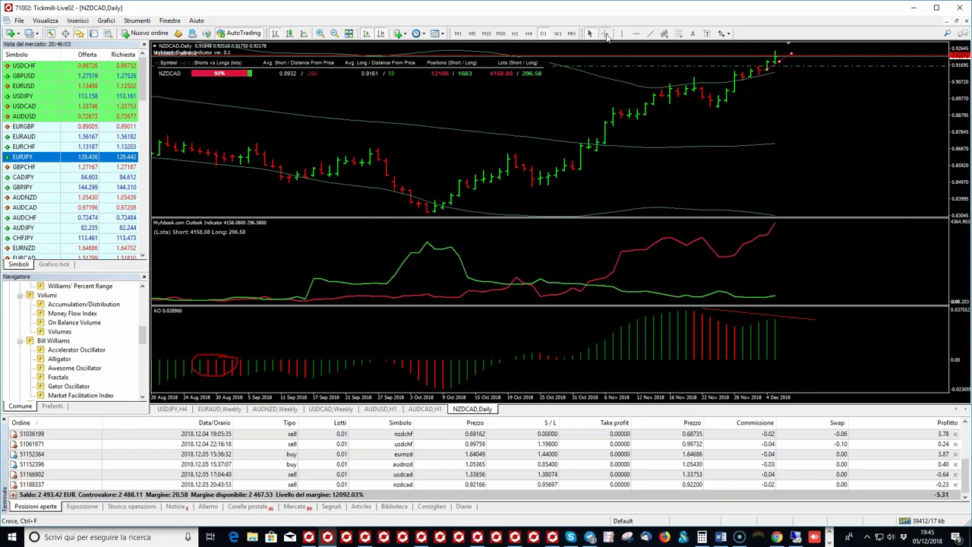
left_click(606, 34)
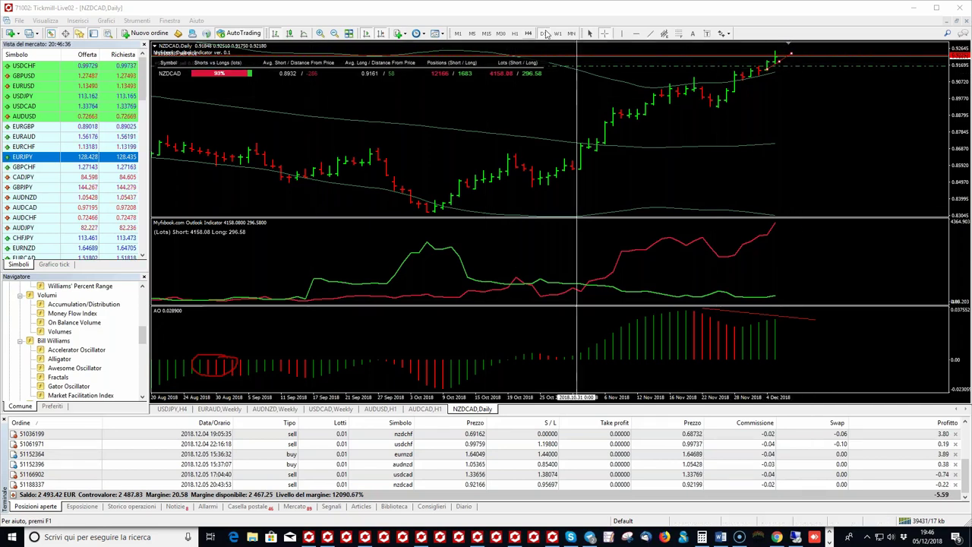
left_click(559, 34)
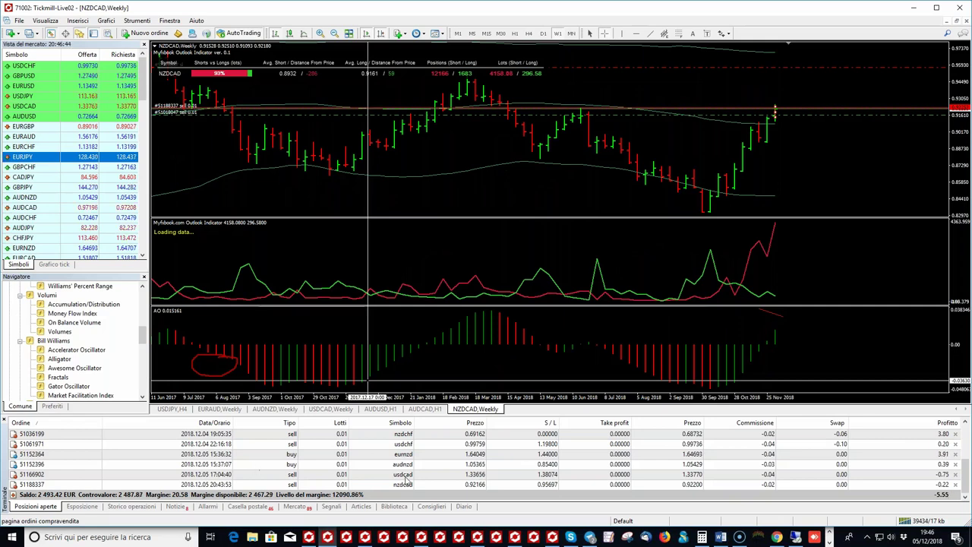
Step: Go to the Myfxbook dashboard, dismiss the ad-blocker notice and expand Progetti studio
left_click(776, 537)
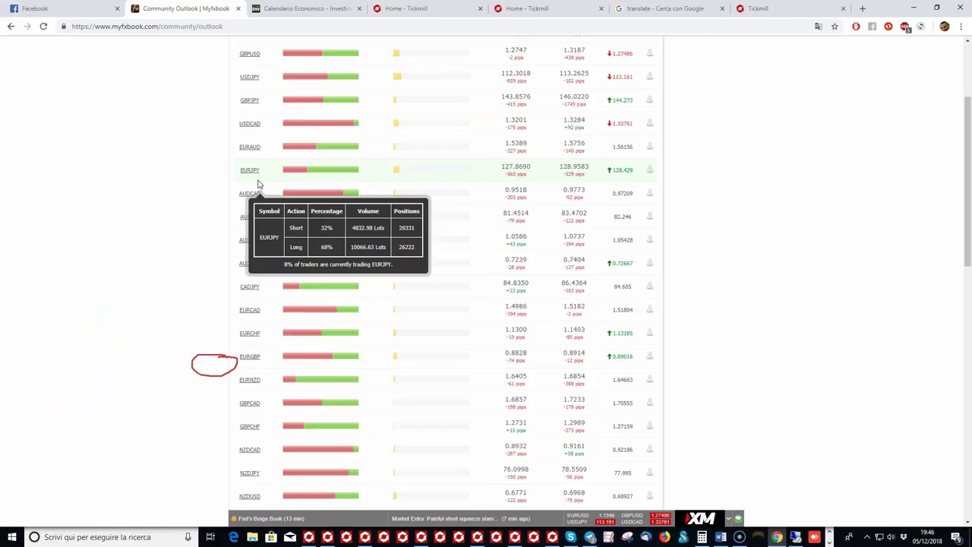
scroll(259, 190, "up", 5)
left_click(245, 83)
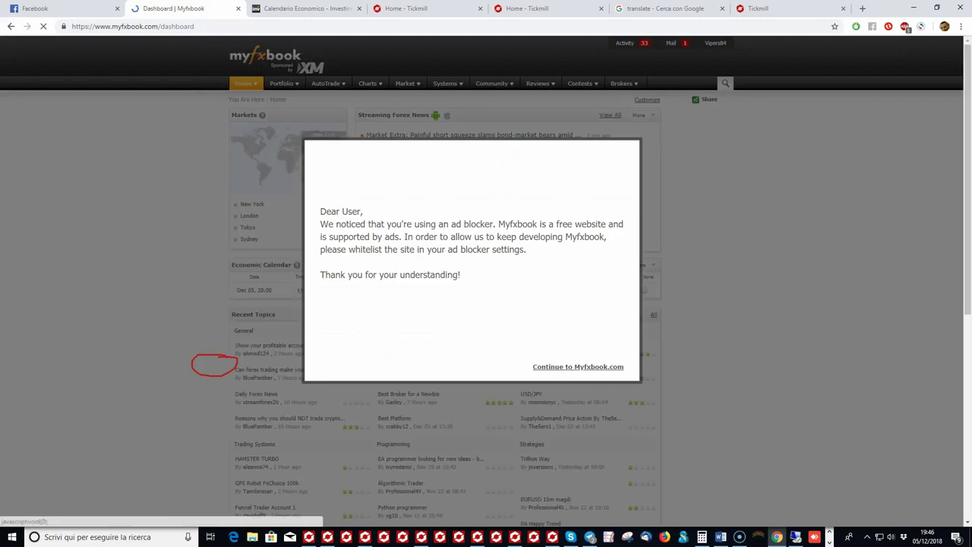
left_click(577, 366)
scroll(239, 368, "down", 6)
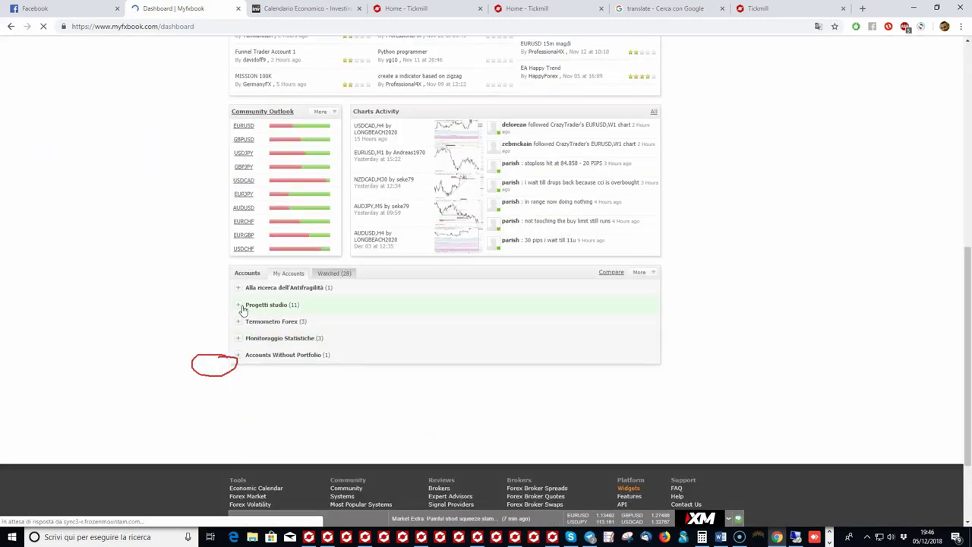
left_click(245, 305)
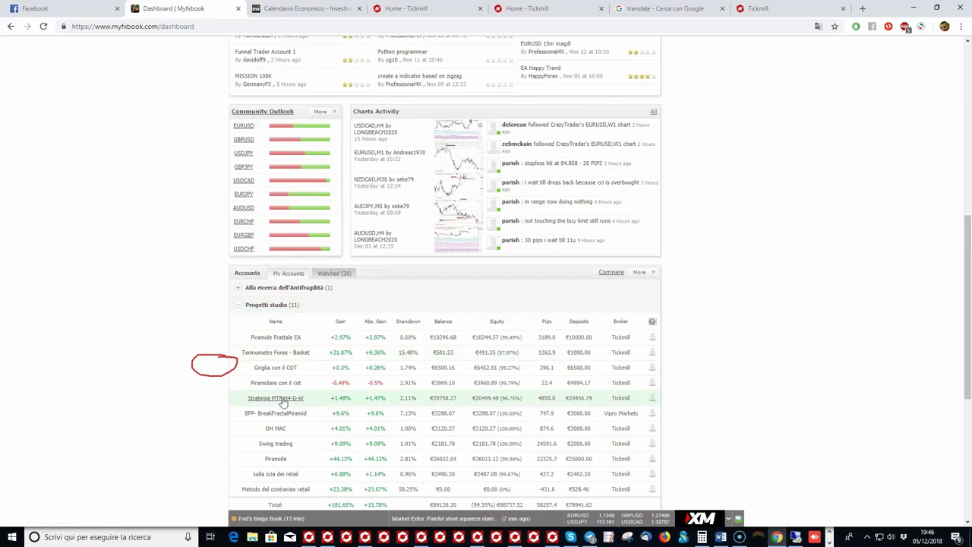
Step: Open the sulla scia dei retail account and review its +0.88% gain, 0.96% drawdown, 37 trades
left_click(281, 401)
scroll(281, 414, "down", 1)
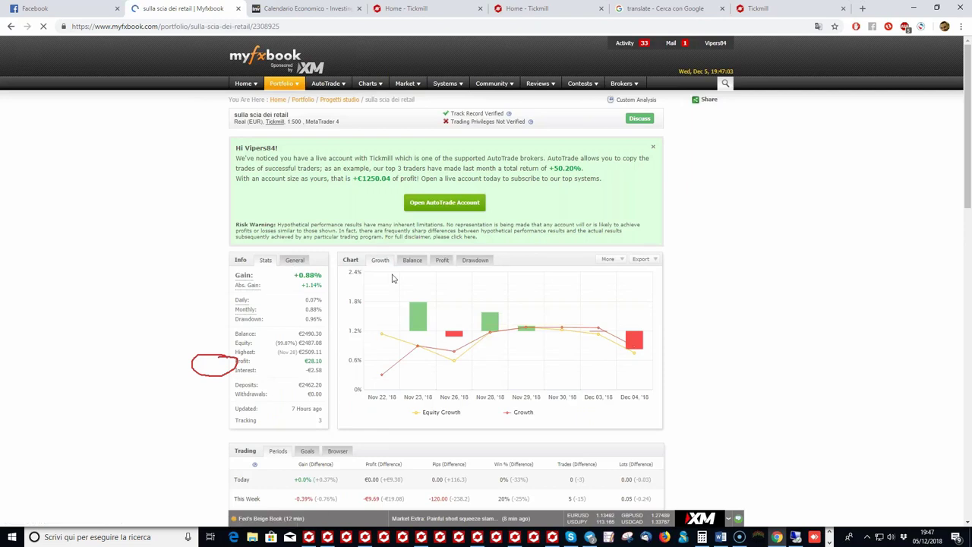
scroll(402, 270, "down", 1)
scroll(421, 263, "down", 4)
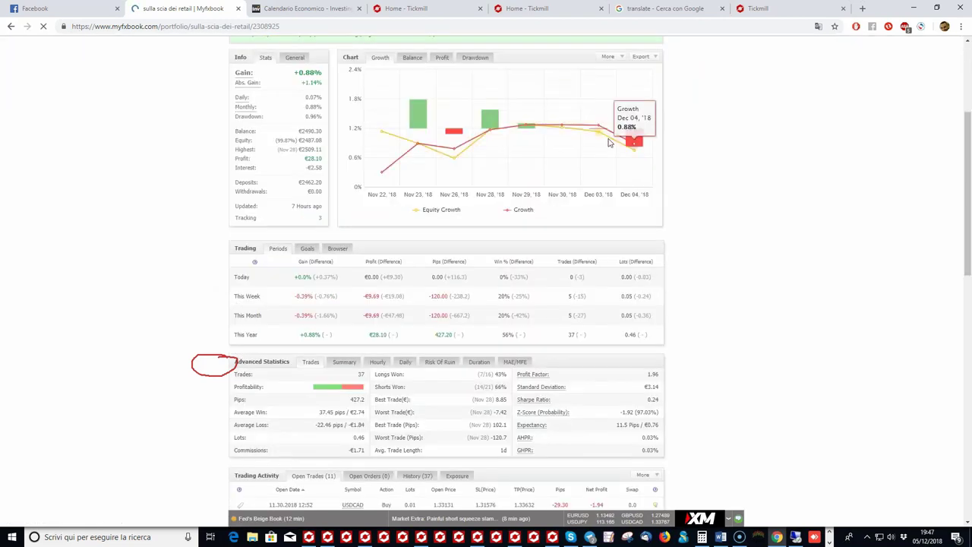
scroll(512, 259, "down", 8)
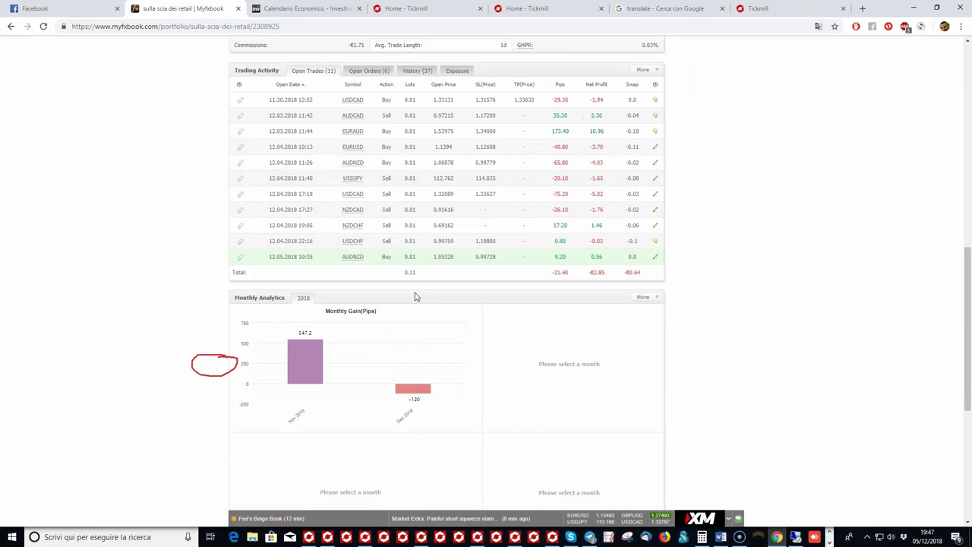
mouse_move(317, 330)
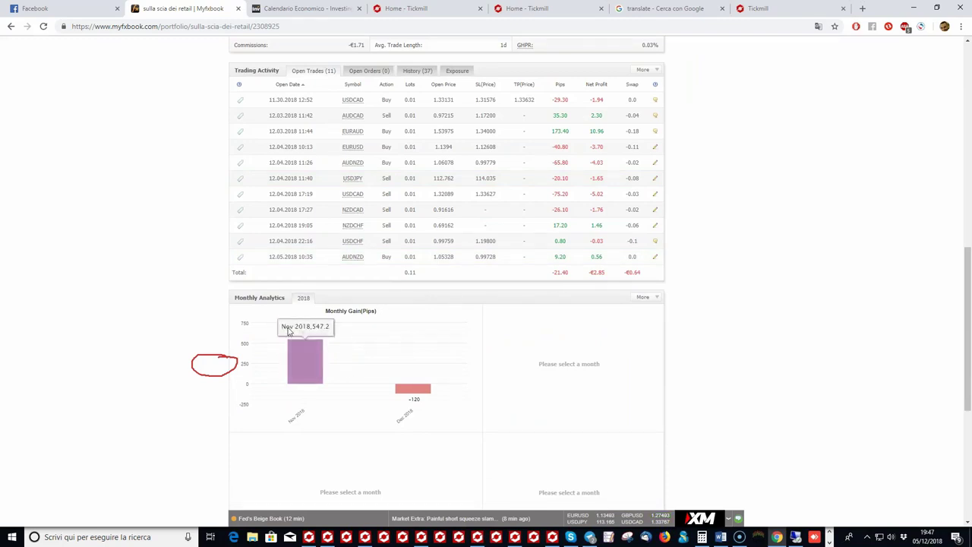
scroll(288, 330, "up", 3)
scroll(372, 372, "down", 2)
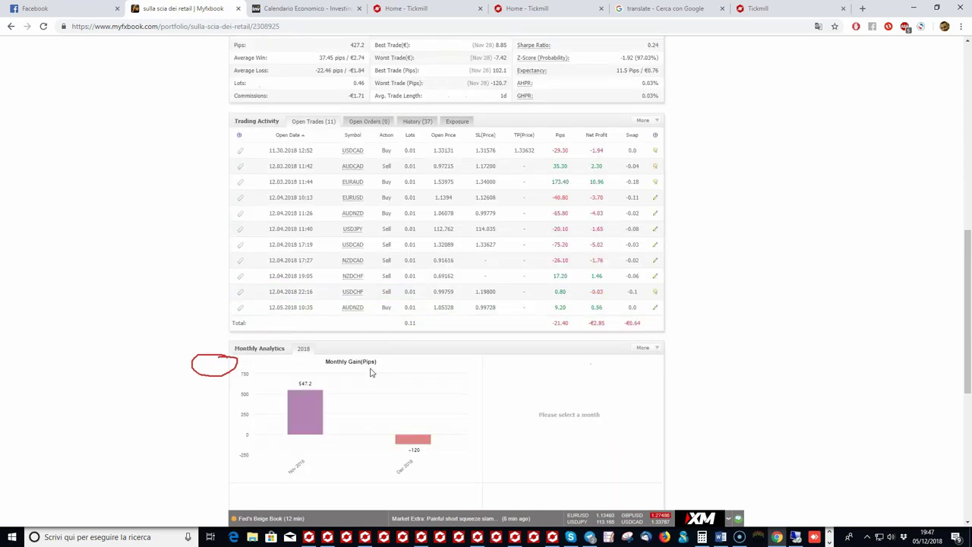
scroll(372, 373, "up", 1)
scroll(372, 372, "up", 3)
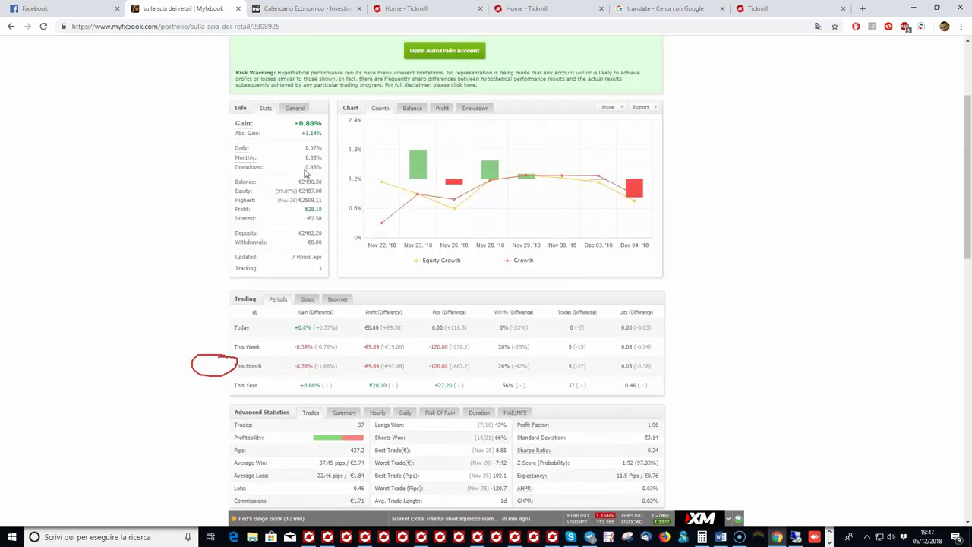
left_click(298, 174)
scroll(433, 446, "down", 1)
mouse_move(366, 539)
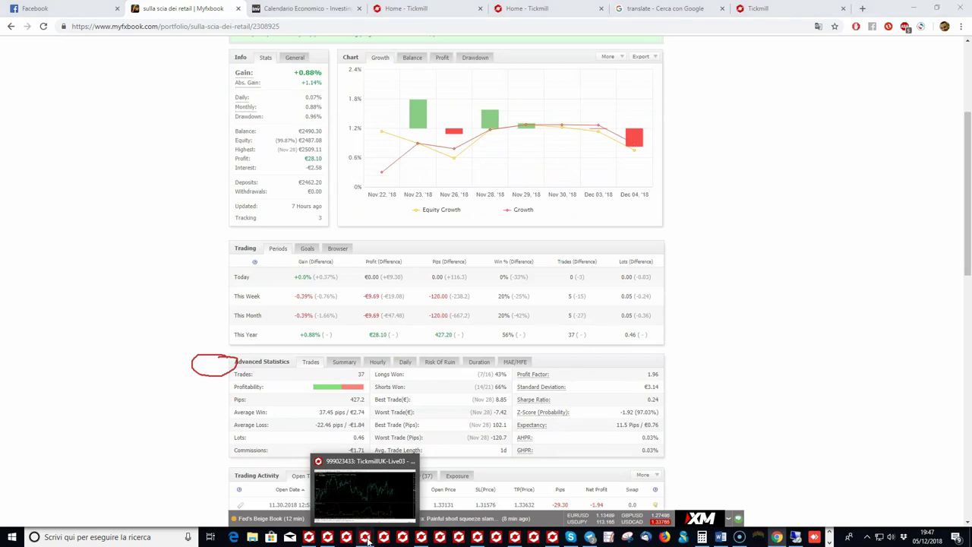
Step: Cycle through the MetaTrader taskbar windows to reach the other account's NZDCAD Weekly chart
left_click(367, 539)
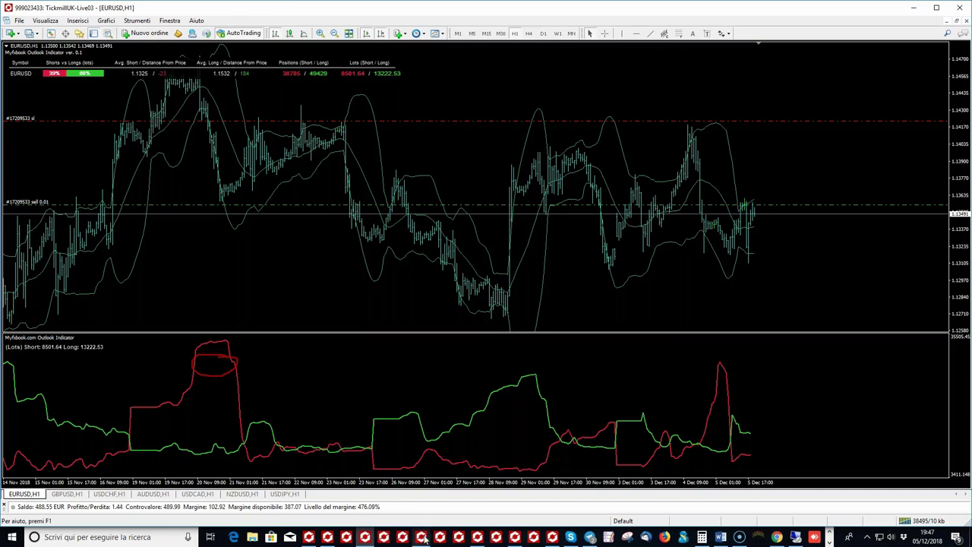
mouse_move(424, 539)
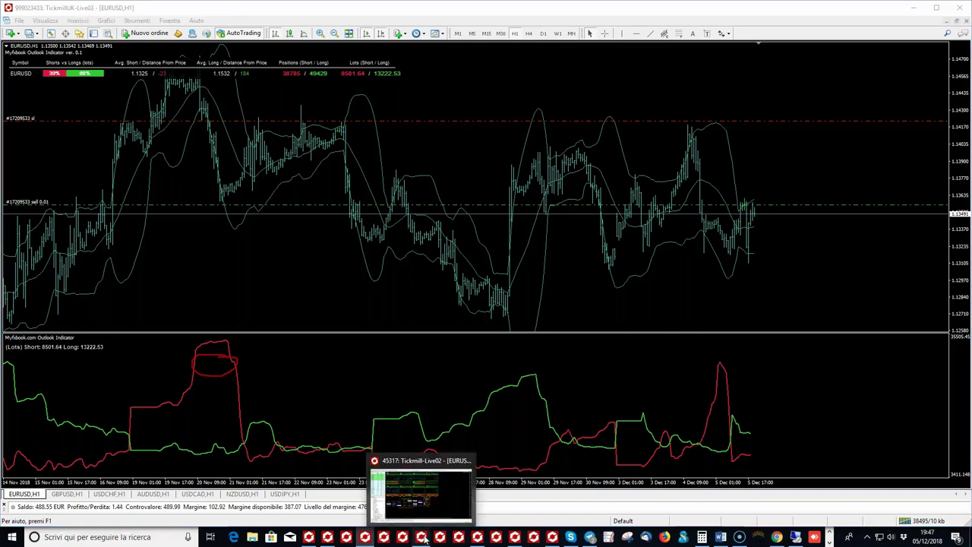
left_click(424, 539)
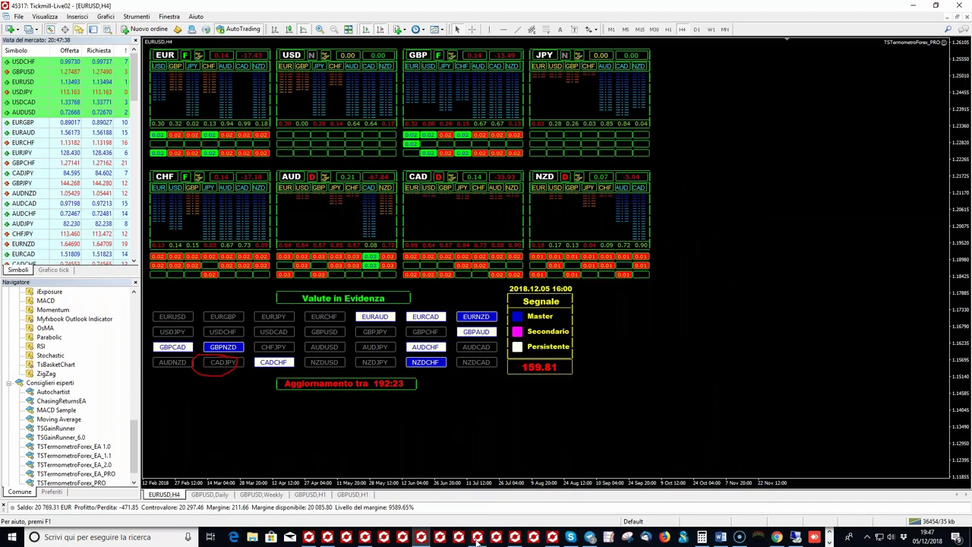
left_click(477, 539)
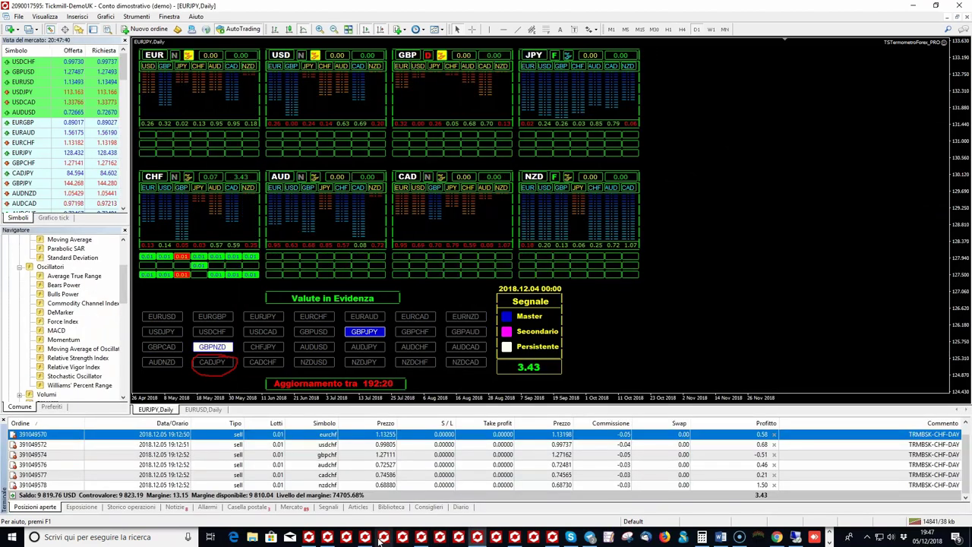
left_click(478, 540)
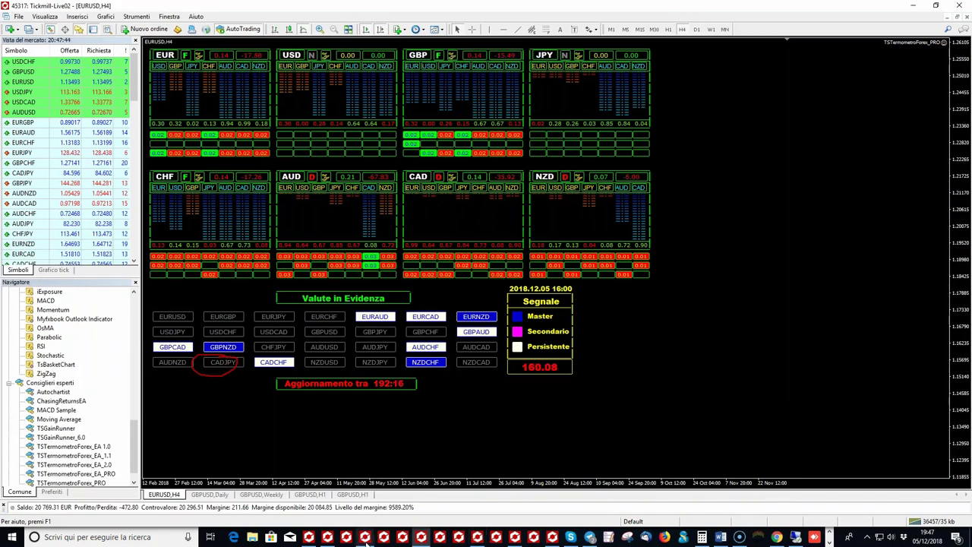
left_click(365, 537)
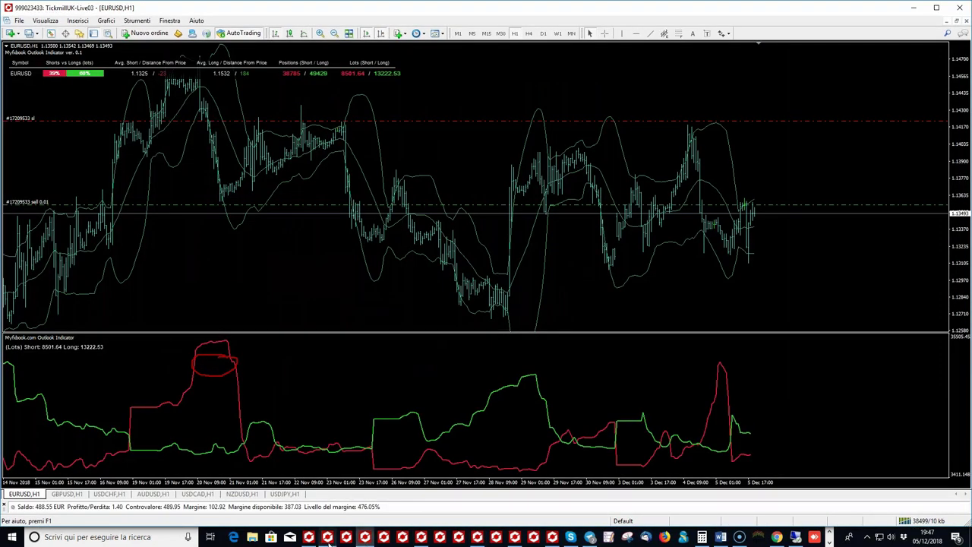
left_click(328, 537)
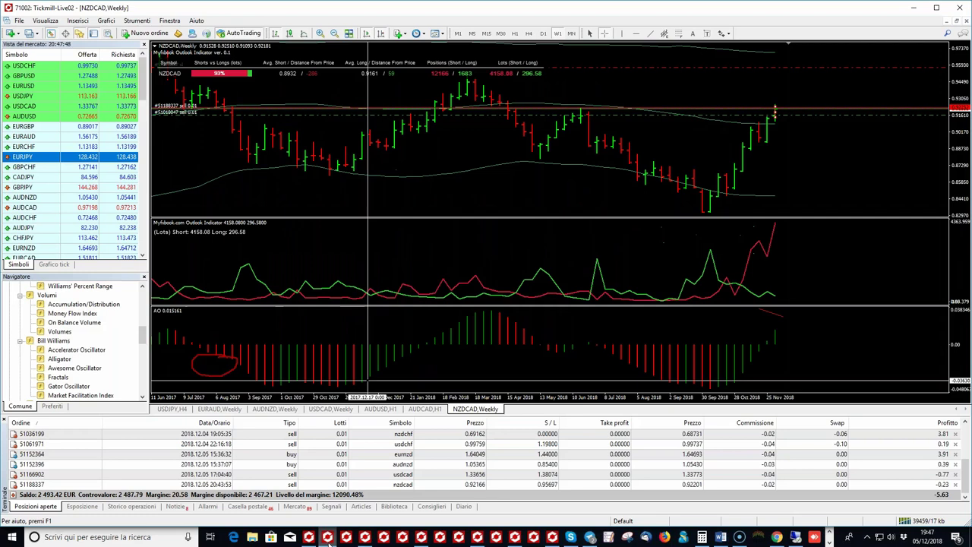
Step: Change the NZDCAD weekly Bollinger Bands deviation from 2 to 3
double_click(653, 48)
left_click(511, 261)
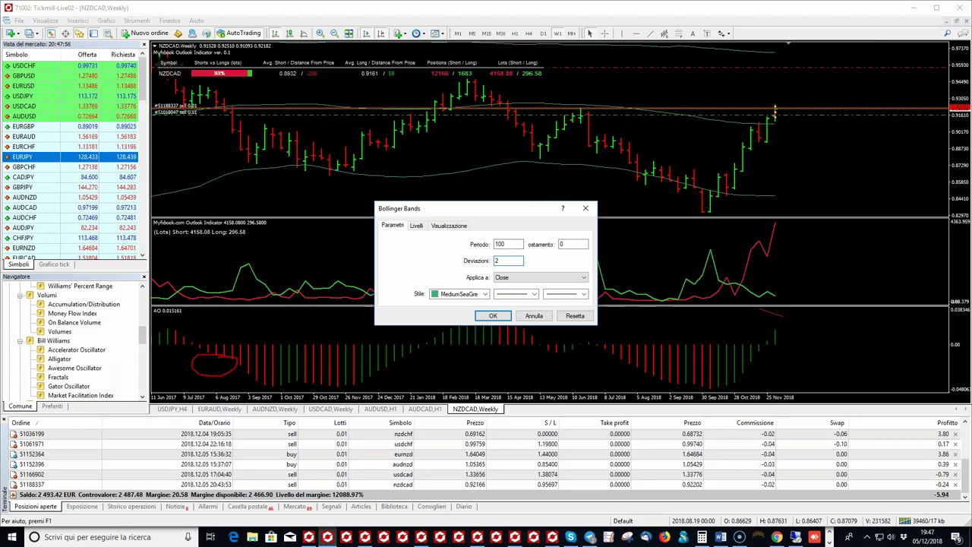
key("BackSpace")
type("3")
left_click(495, 315)
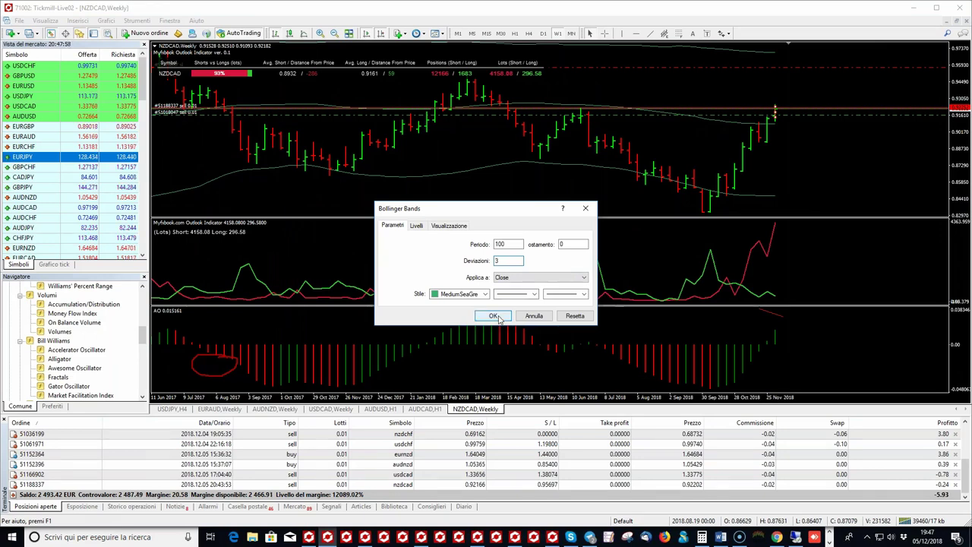
Step: Inspect NZDCAD on D1 with the crosshair, then switch the chart to H1
left_click(545, 35)
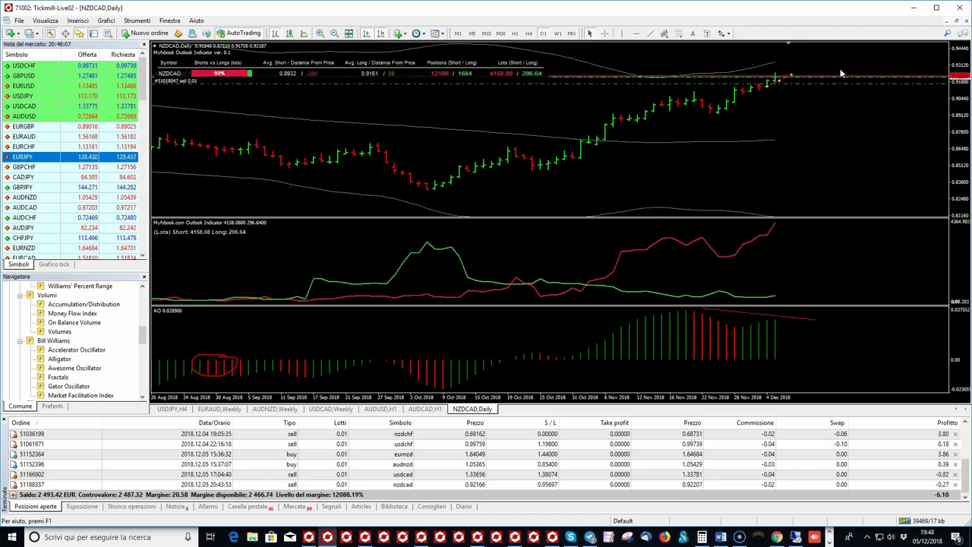
left_click(605, 33)
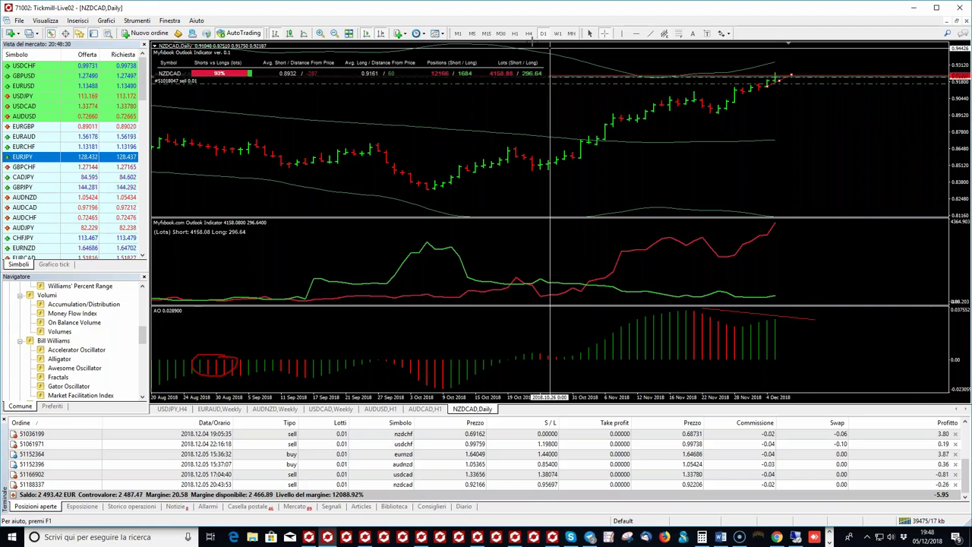
left_click(529, 33)
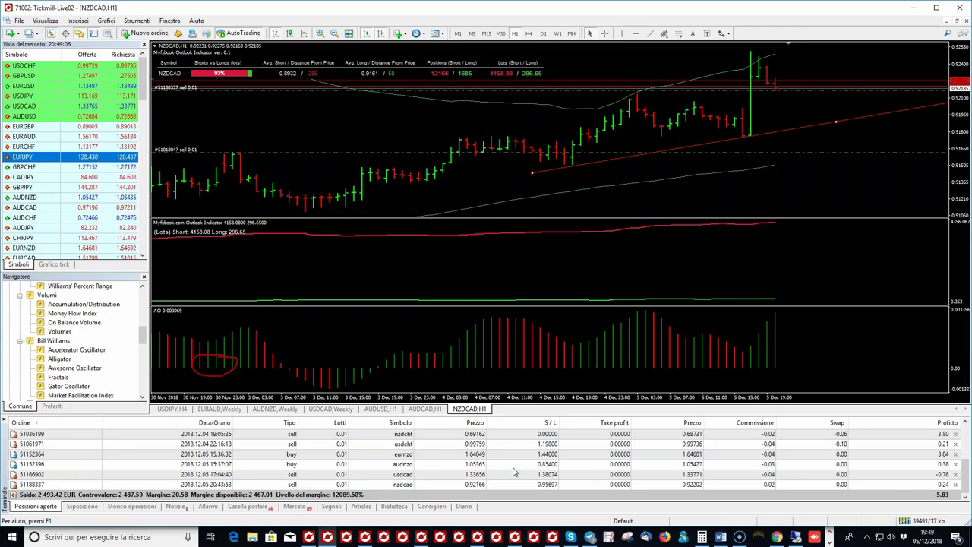
Step: Delete the Awesome Oscillator pane and add a CCI(14) to the Myfxbook Outlook pane
right_click(393, 355)
left_click(440, 283)
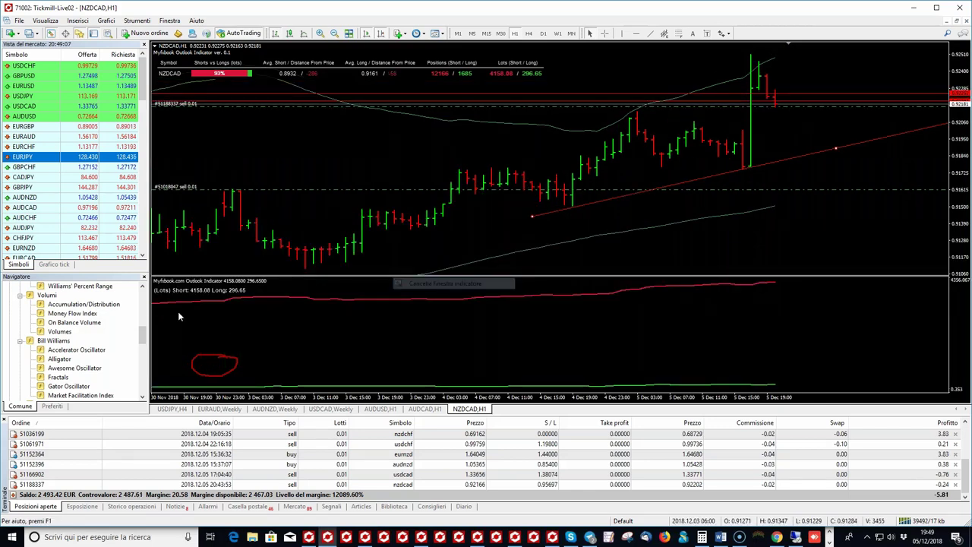
left_click_drag(142, 335, 155, 314)
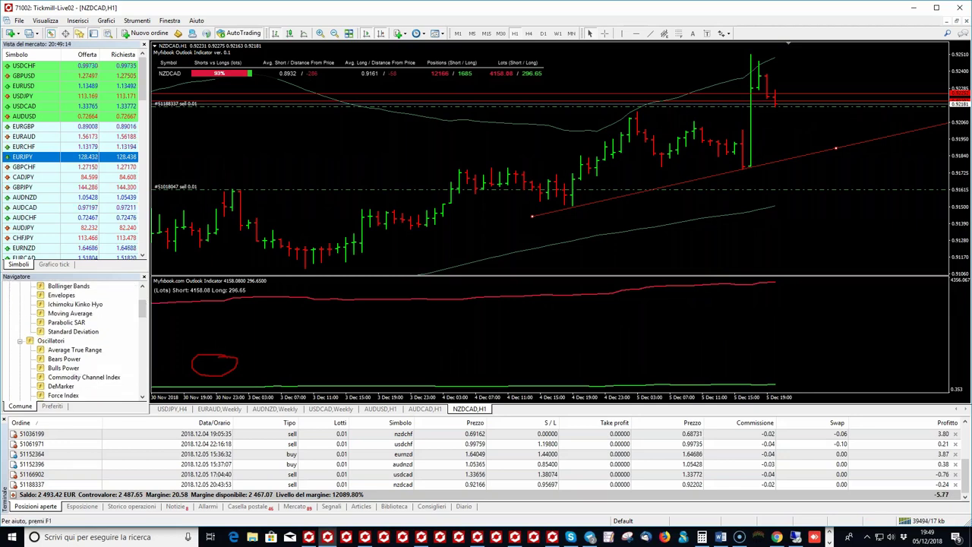
double_click(84, 376)
left_click(488, 316)
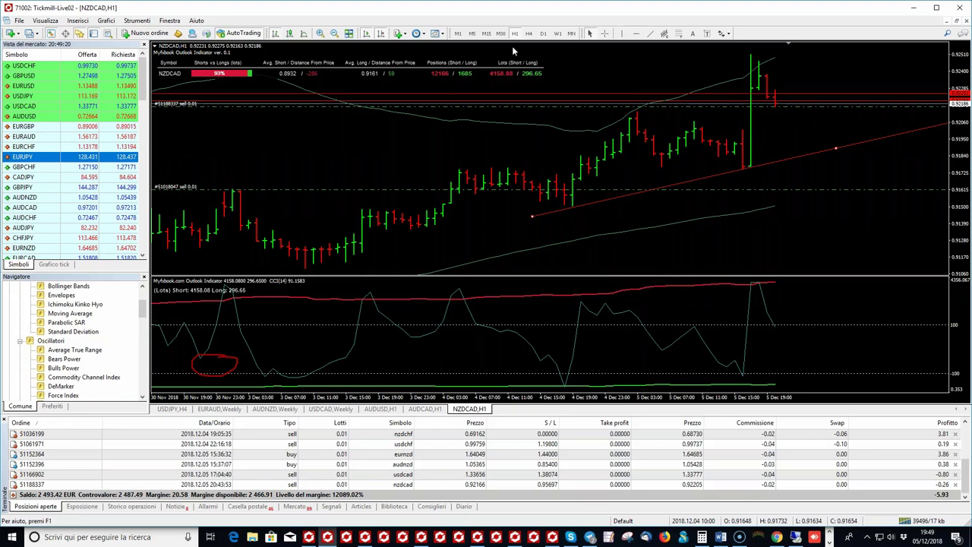
Step: Zoom out and draw red trendlines across the falling CCI peaks and rising H1 price highs
left_click(334, 33)
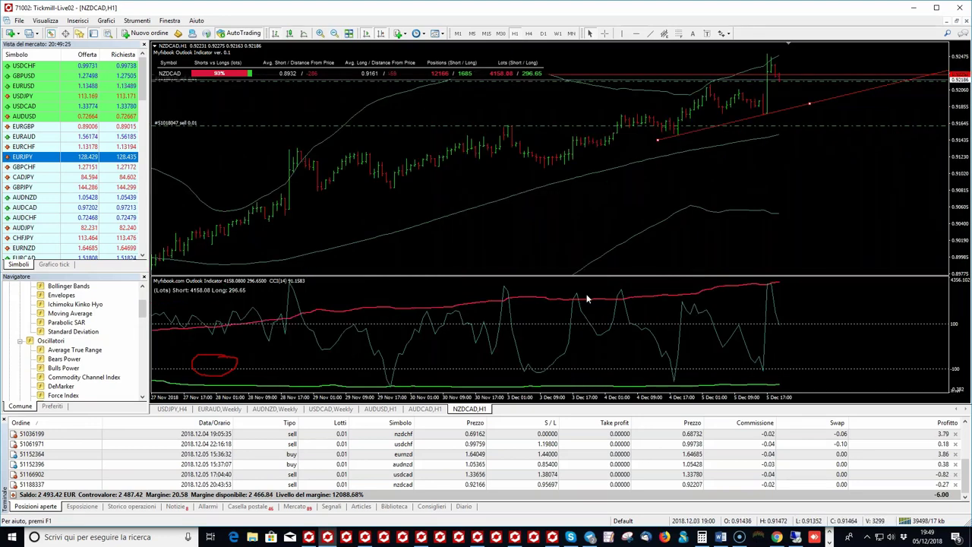
left_click(605, 34)
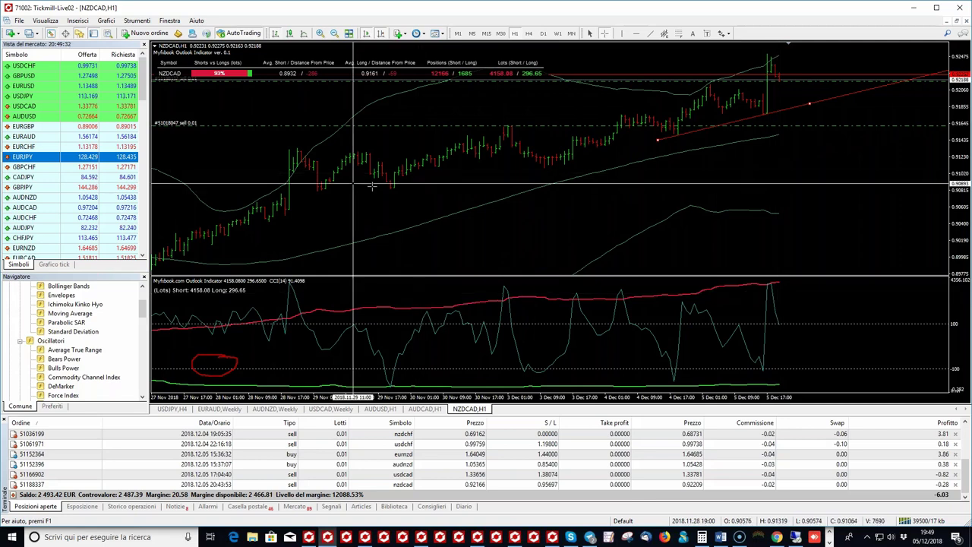
left_click(245, 242)
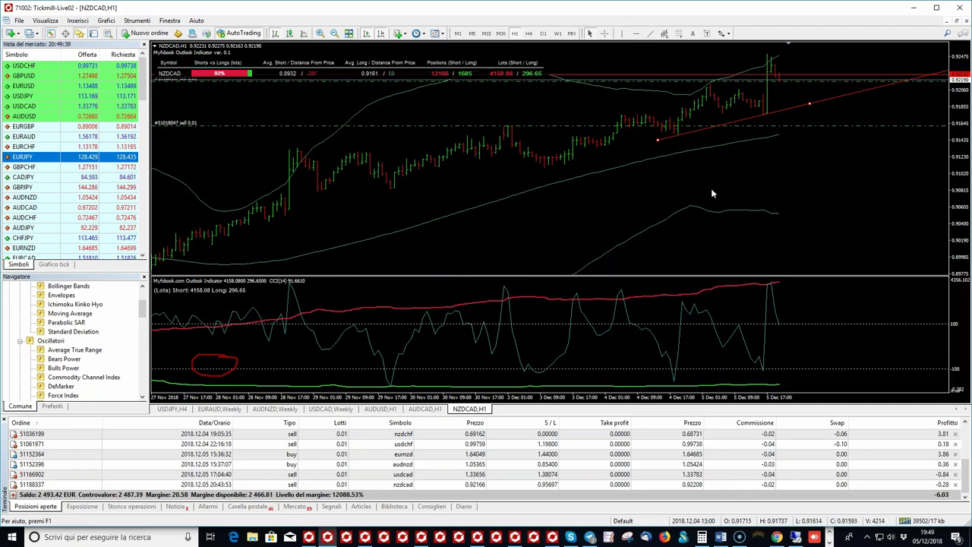
middle_click(576, 294)
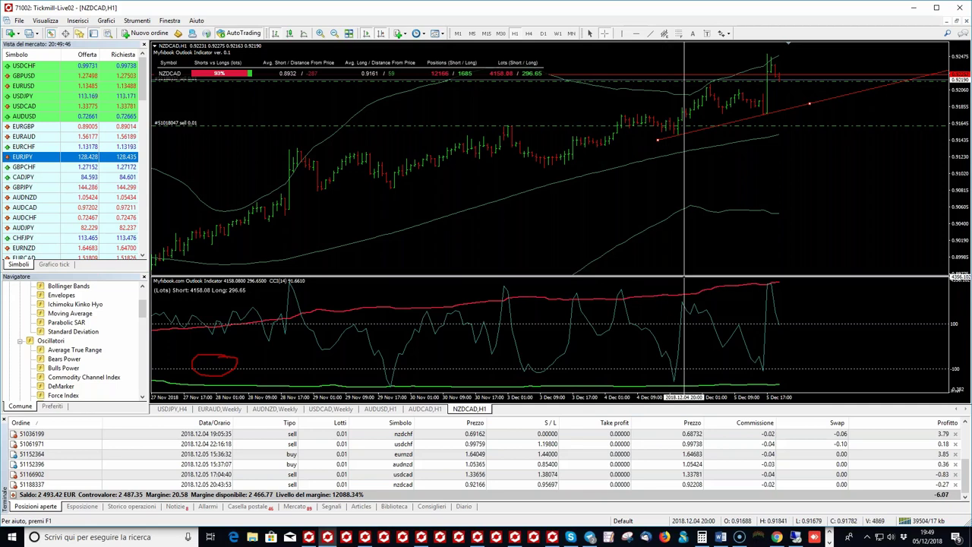
left_click(626, 290)
left_click_drag(627, 293, 730, 302)
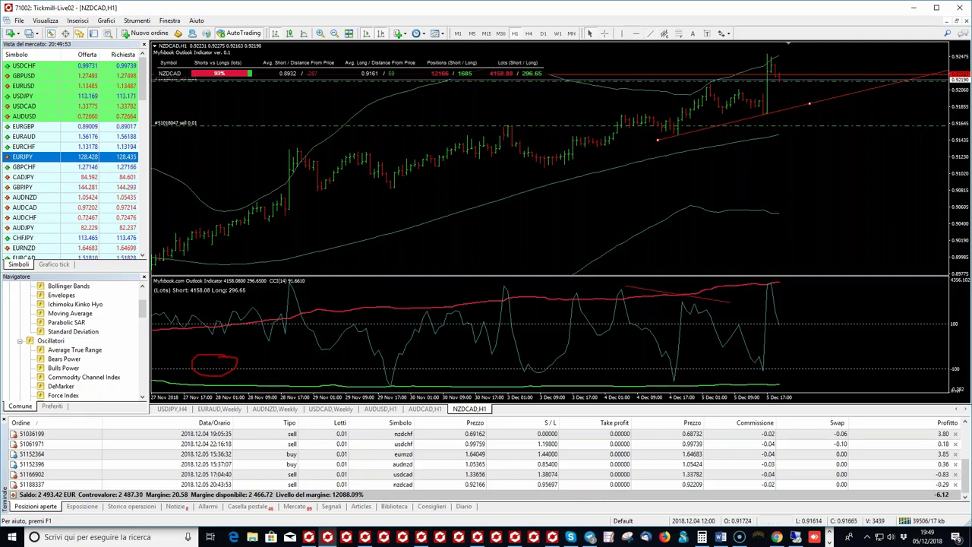
left_click(648, 34)
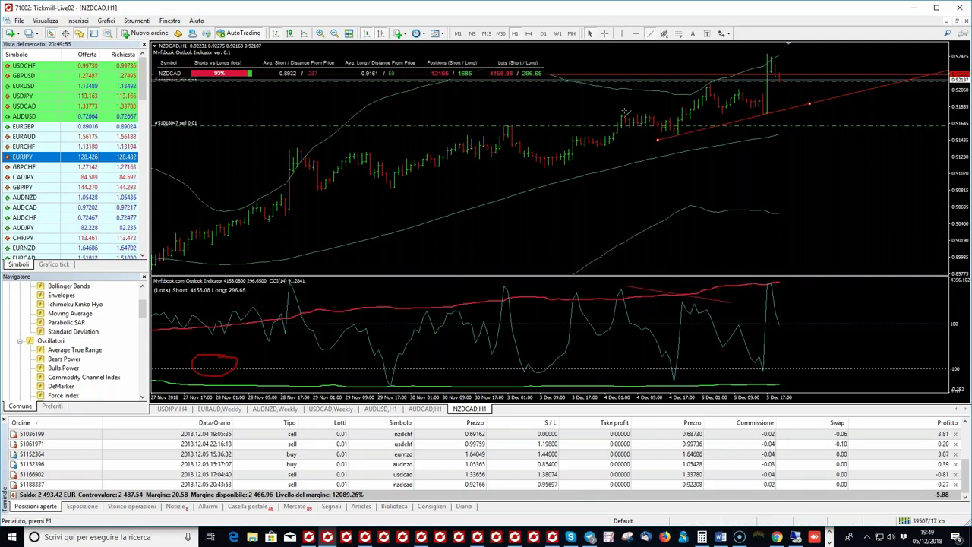
left_click_drag(624, 112, 706, 88)
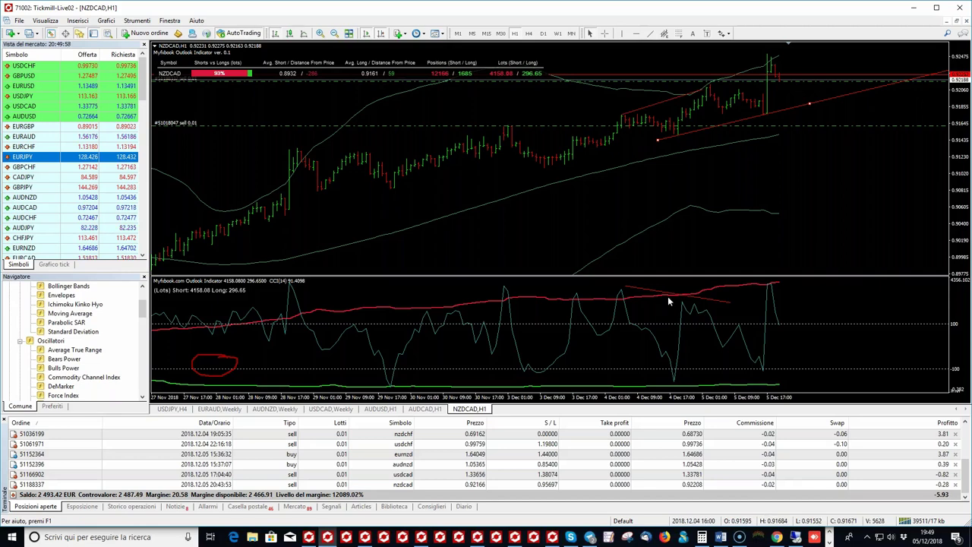
Step: Switch NZDCAD to H4 and measure chart distances with the crosshair
right_click(617, 332)
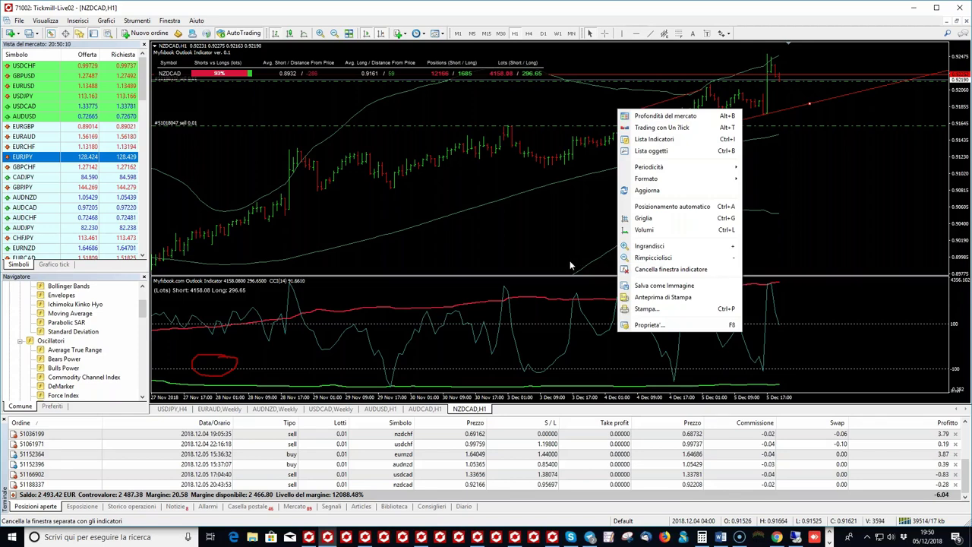
left_click(517, 210)
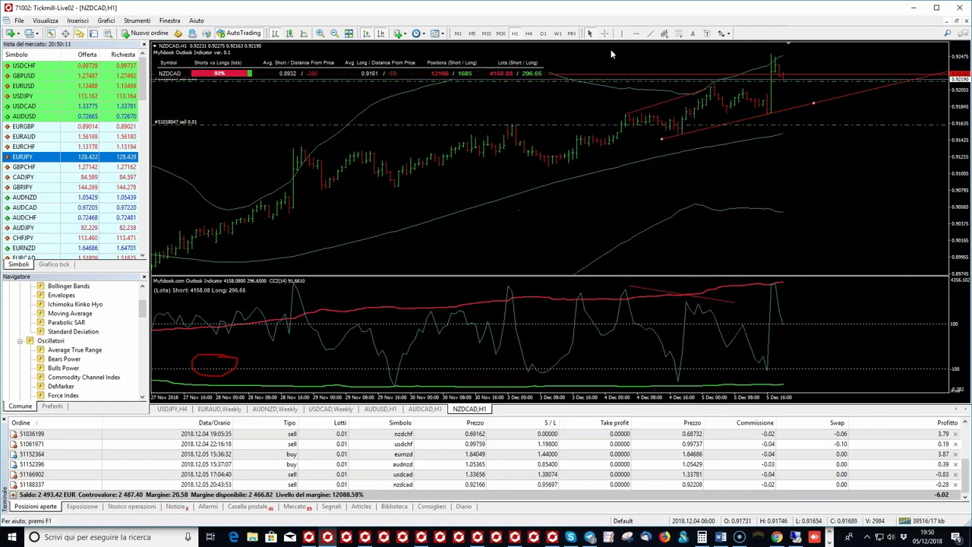
left_click(529, 34)
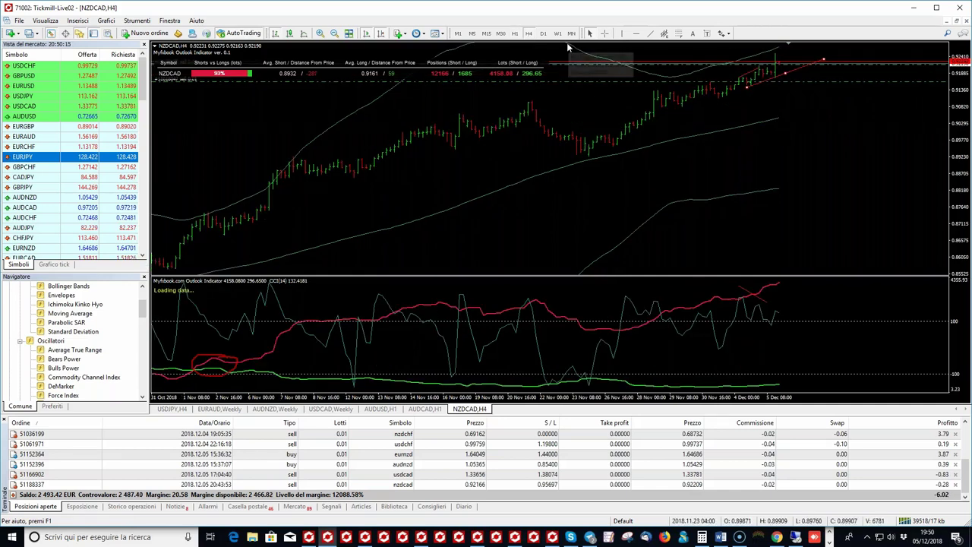
left_click(606, 34)
left_click_drag(738, 289, 755, 299)
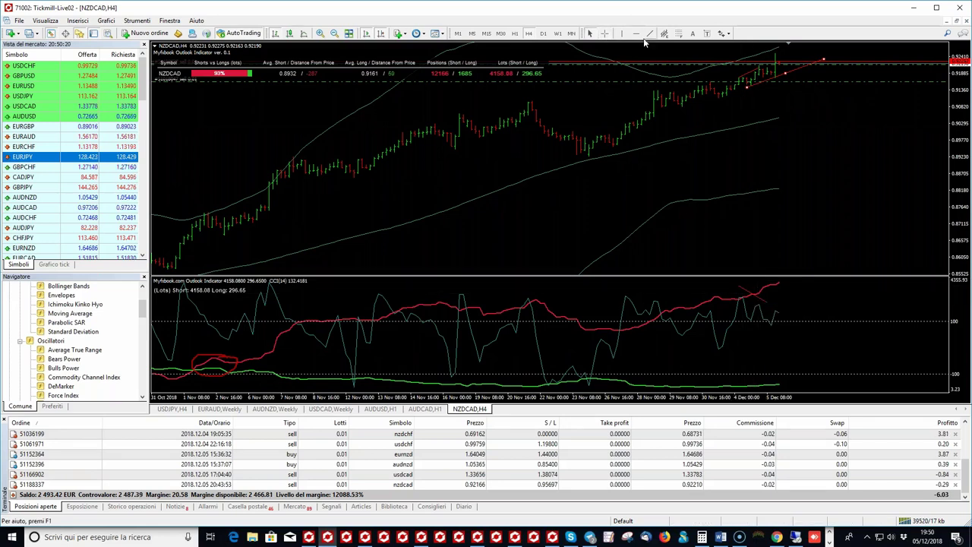
Step: Delete the old trendlines and draw new ones on the latest H4 highs and CCI peaks
left_click_drag(756, 294, 778, 306)
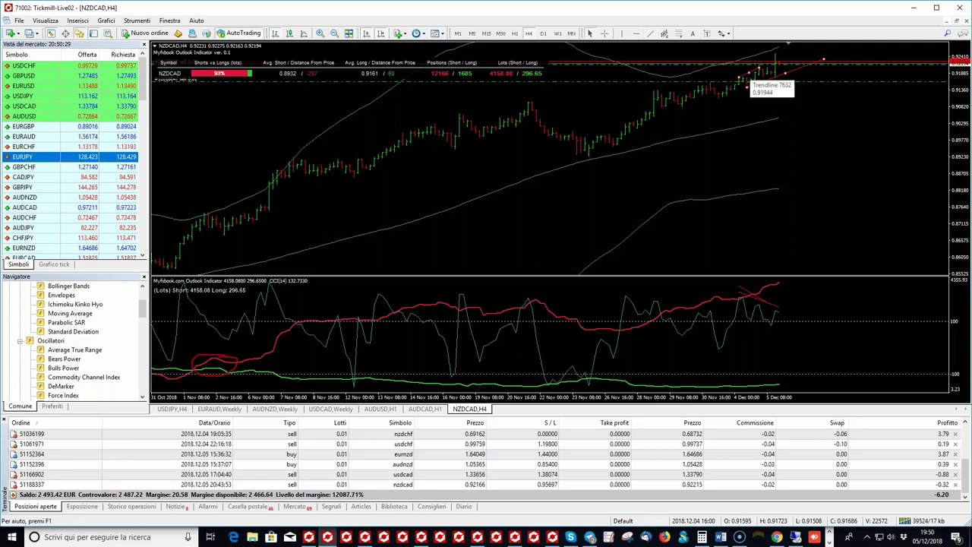
key("Delete")
double_click(766, 305)
key("Delete")
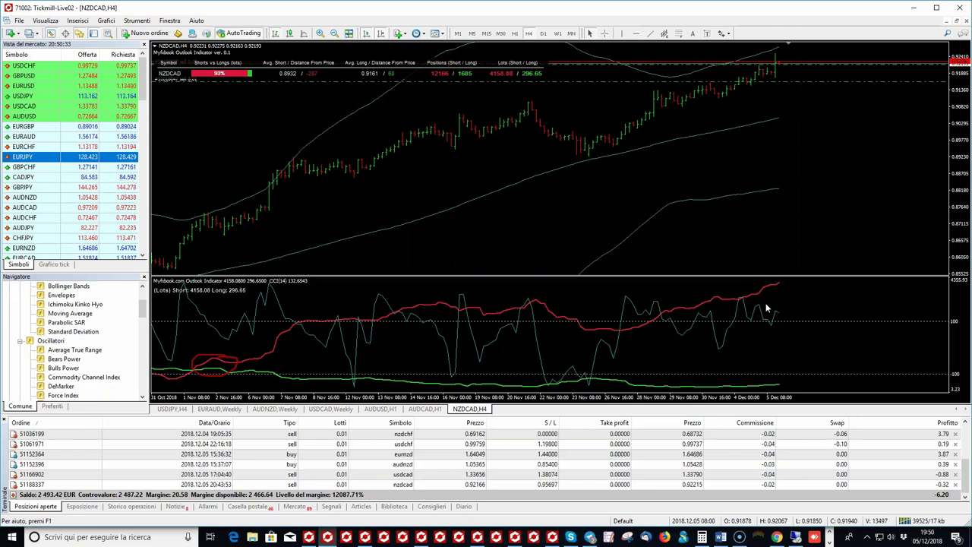
left_click(651, 36)
left_click_drag(736, 73, 771, 54)
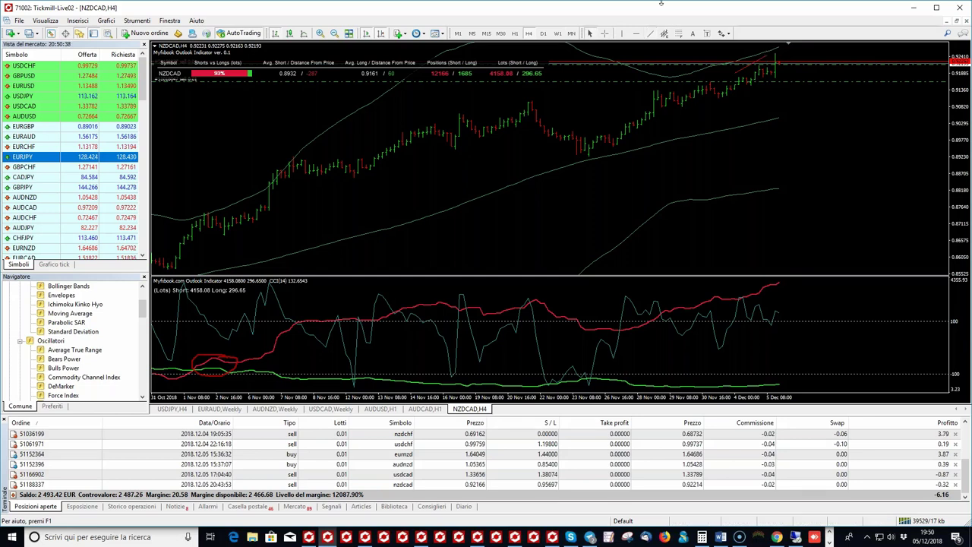
left_click_drag(752, 307, 783, 310)
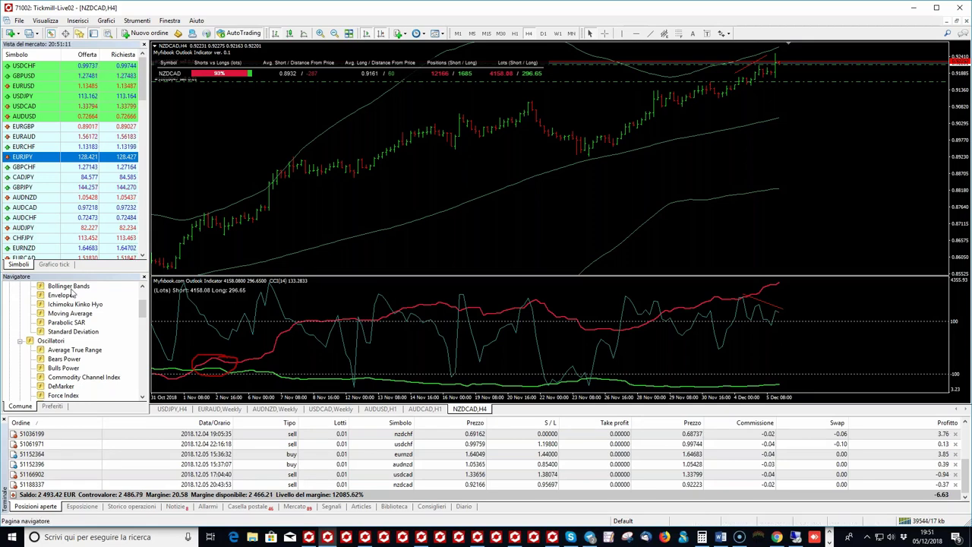
Step: Add another Bollinger Bands indicator with deviation 2 and compress the price scale
left_click_drag(447, 186, 447, 187)
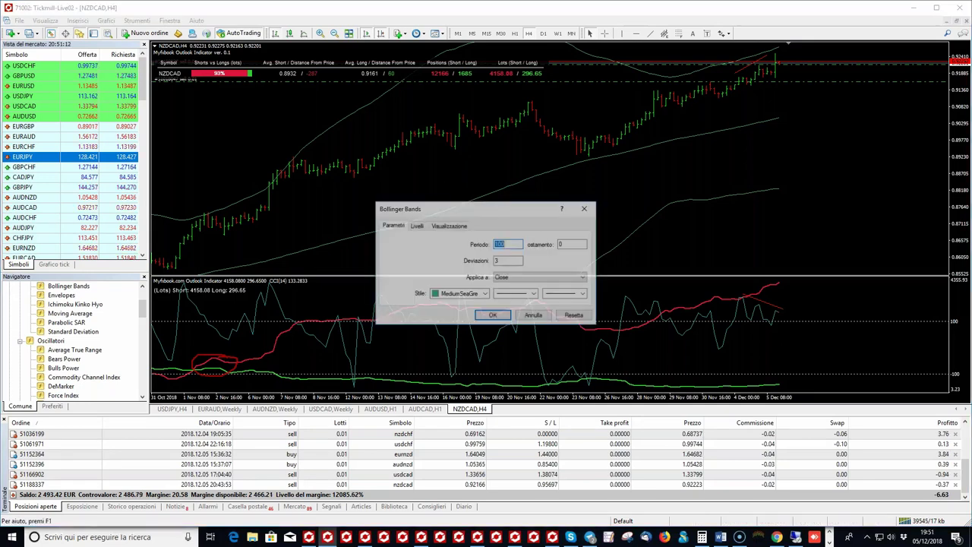
double_click(507, 261)
type("3")
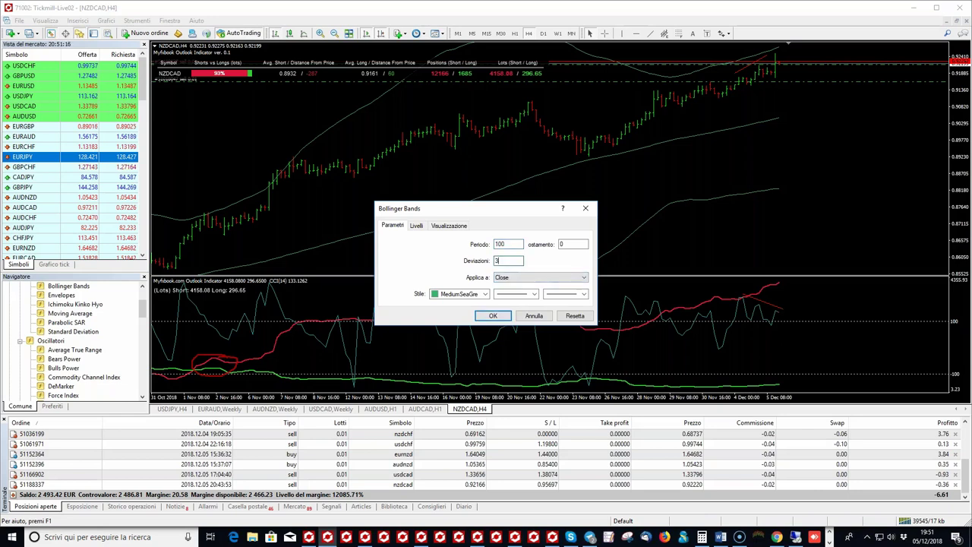
key("BackSpace")
type("2")
left_click(502, 314)
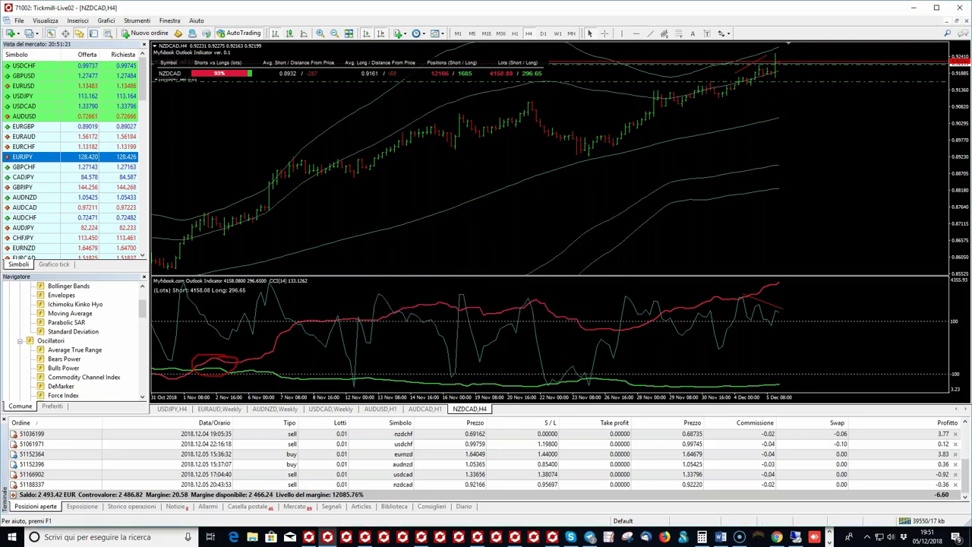
left_click_drag(961, 83, 961, 99)
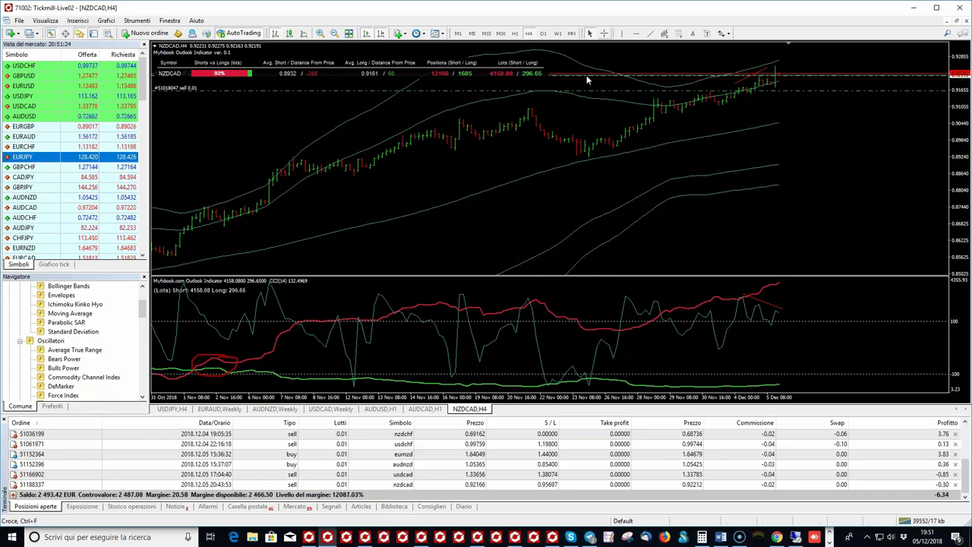
Step: Colour that Bollinger Bands set Salmon
double_click(502, 279)
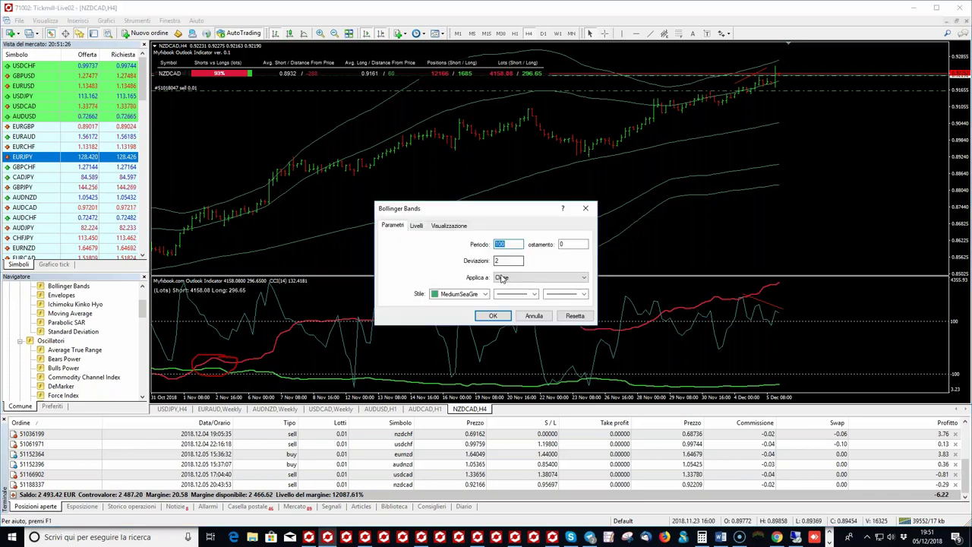
left_click(485, 294)
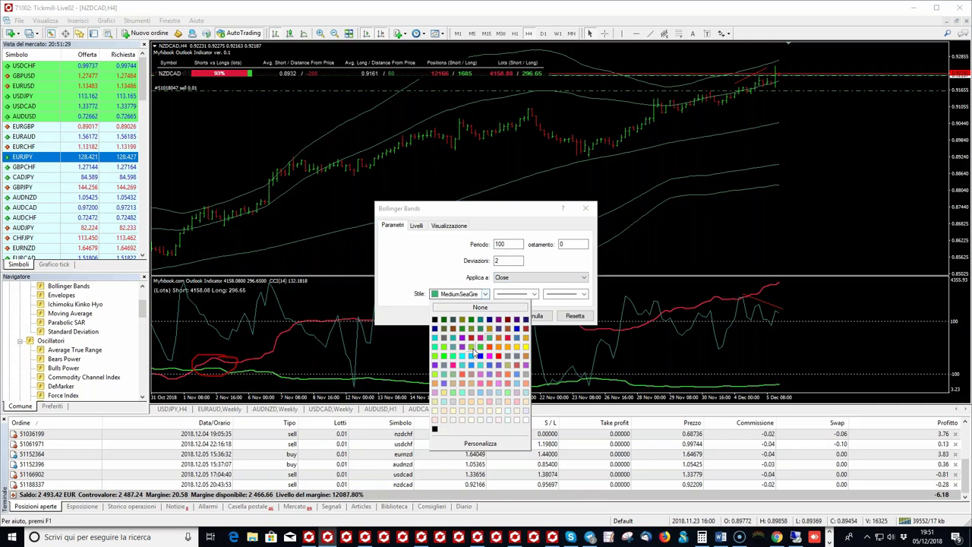
left_click(490, 383)
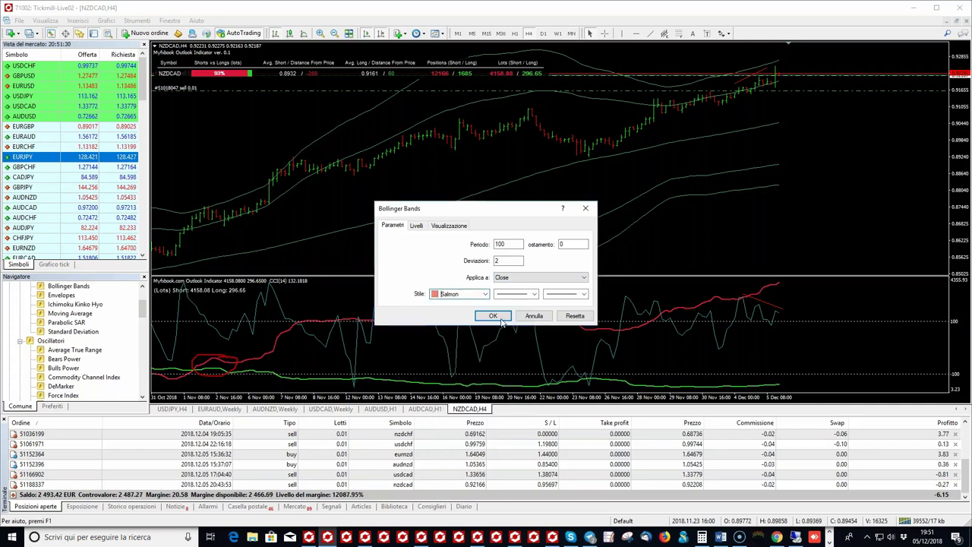
left_click(493, 316)
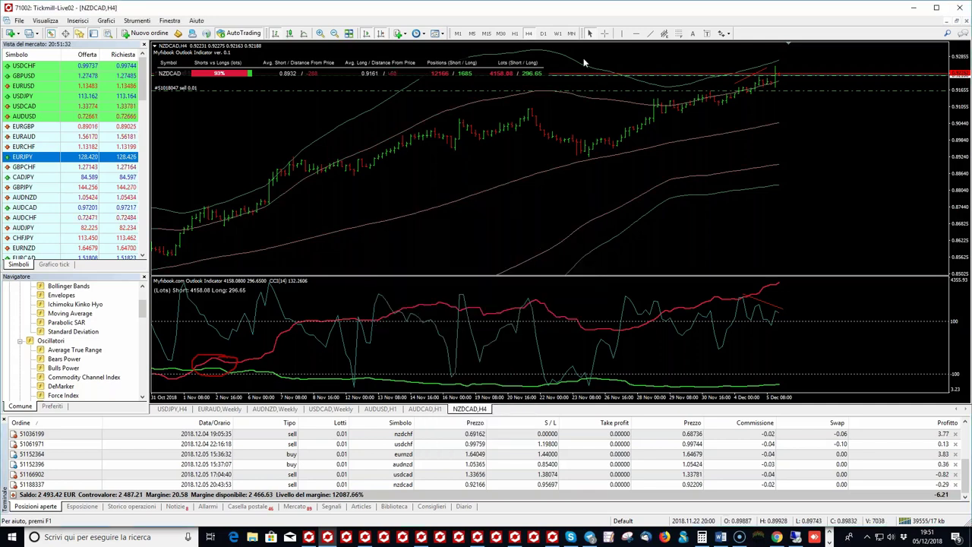
Step: Read values with the crosshair, then delete the 100-period Bollinger Bands
left_click(605, 33)
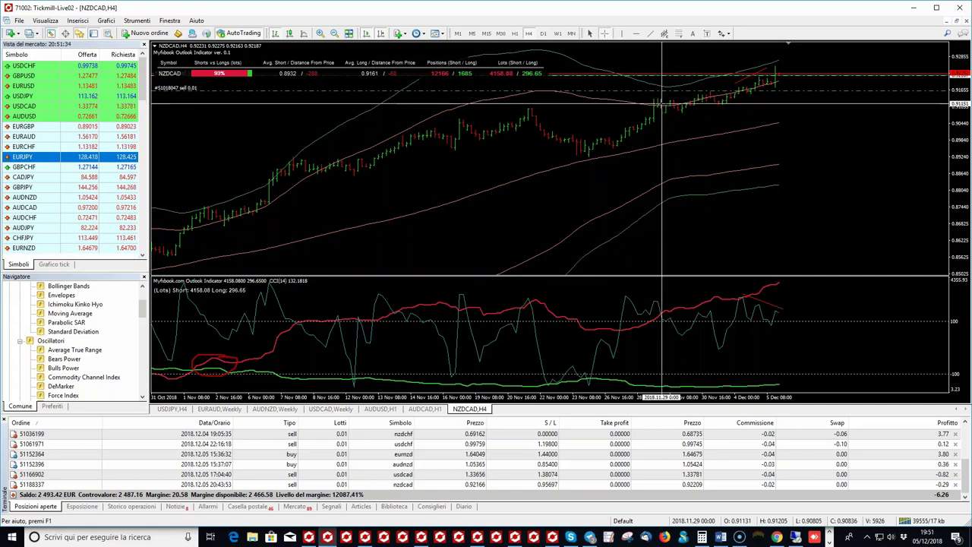
left_click_drag(662, 103, 662, 97)
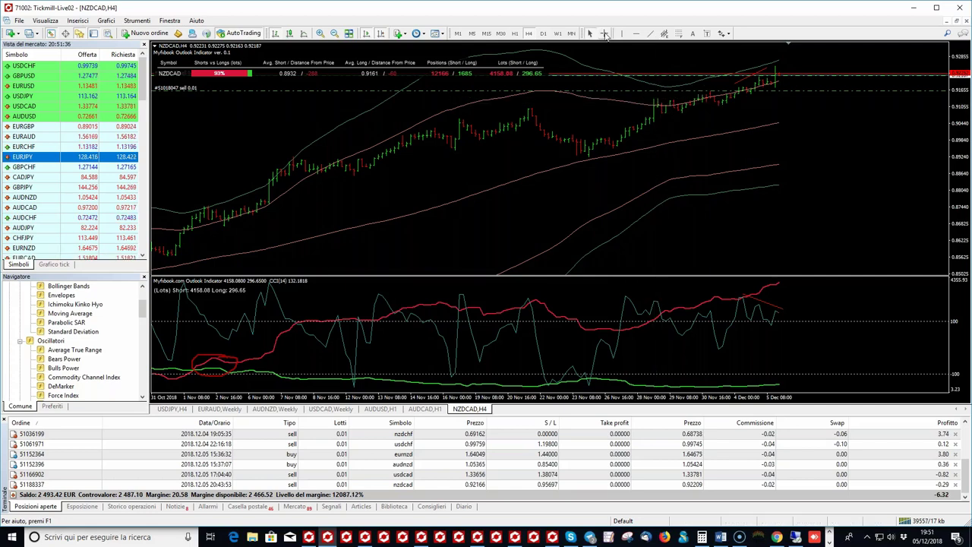
left_click(604, 34)
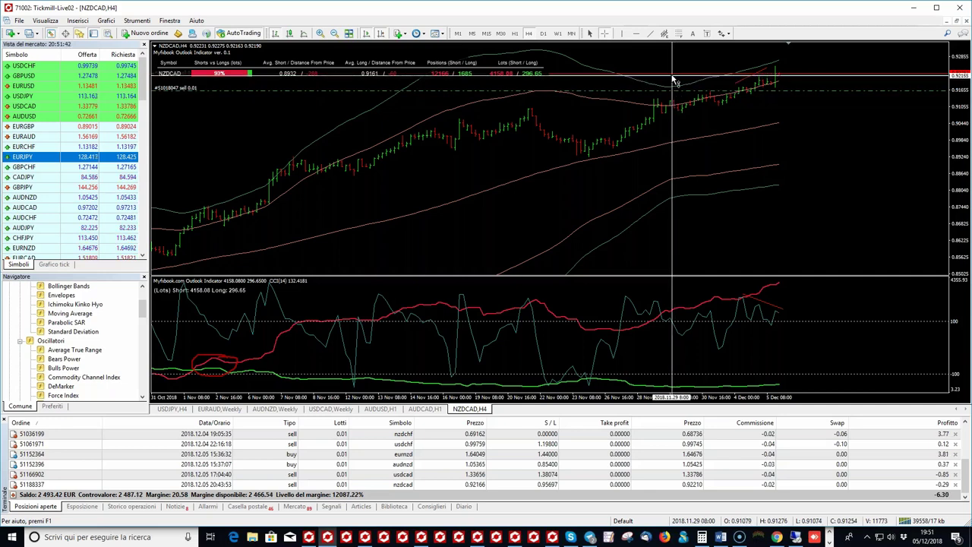
mouse_move(652, 81)
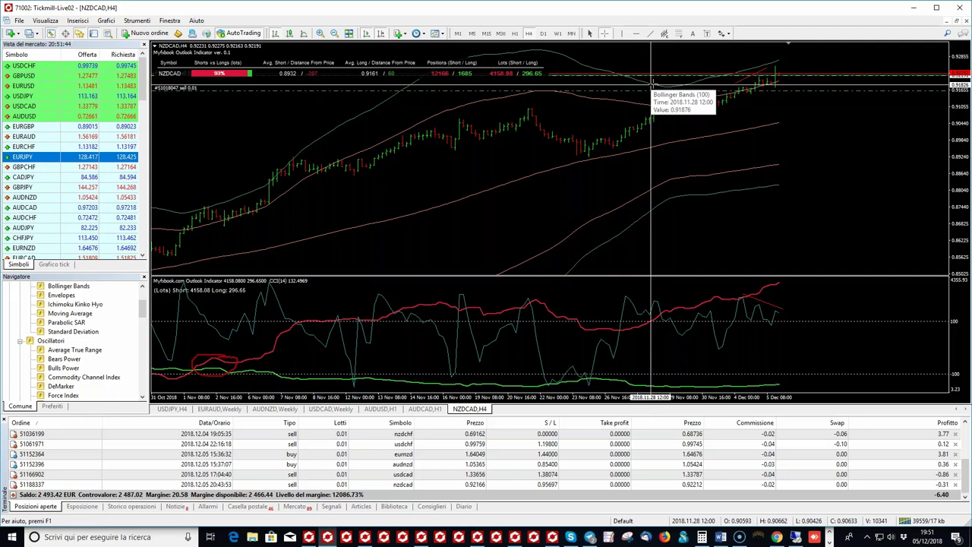
left_click(627, 104)
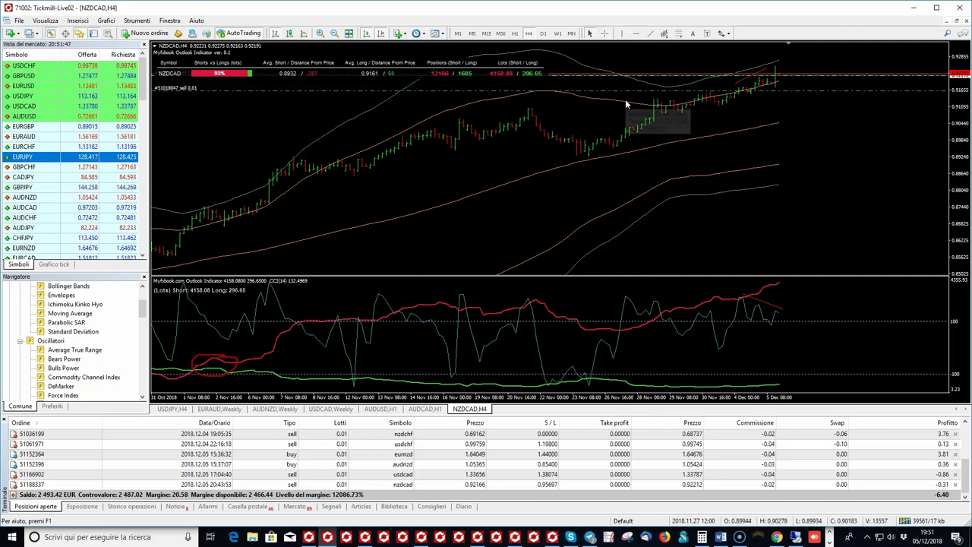
right_click(627, 105)
left_click(634, 120)
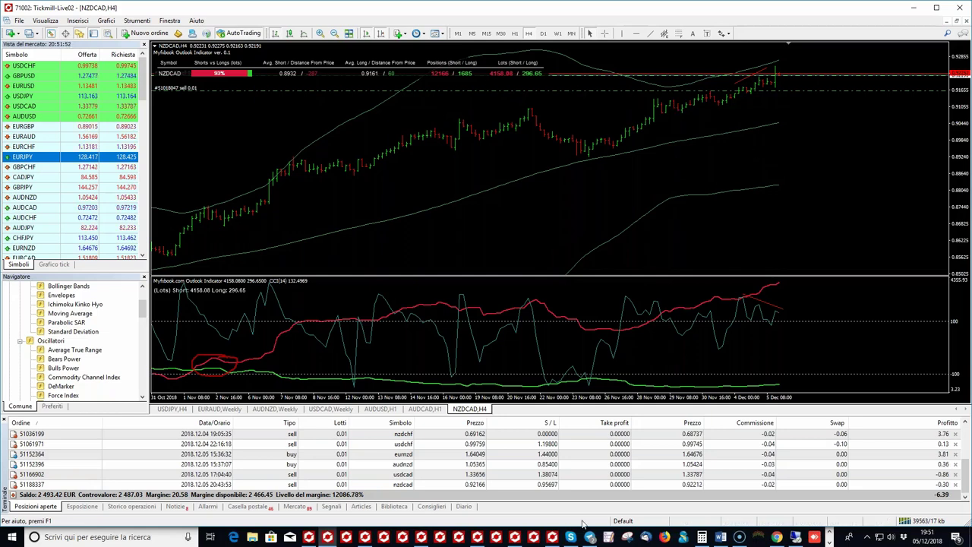
Step: Delete the Myfxbook Outlook Indicator pane from the NZDCAD H4 chart
scroll(570, 89, "up", 1)
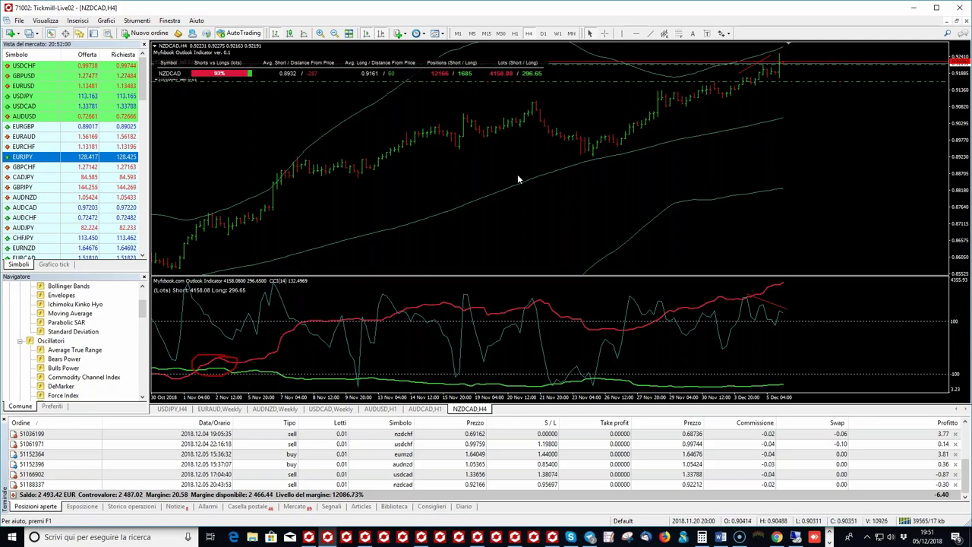
scroll(715, 329, "down", 1)
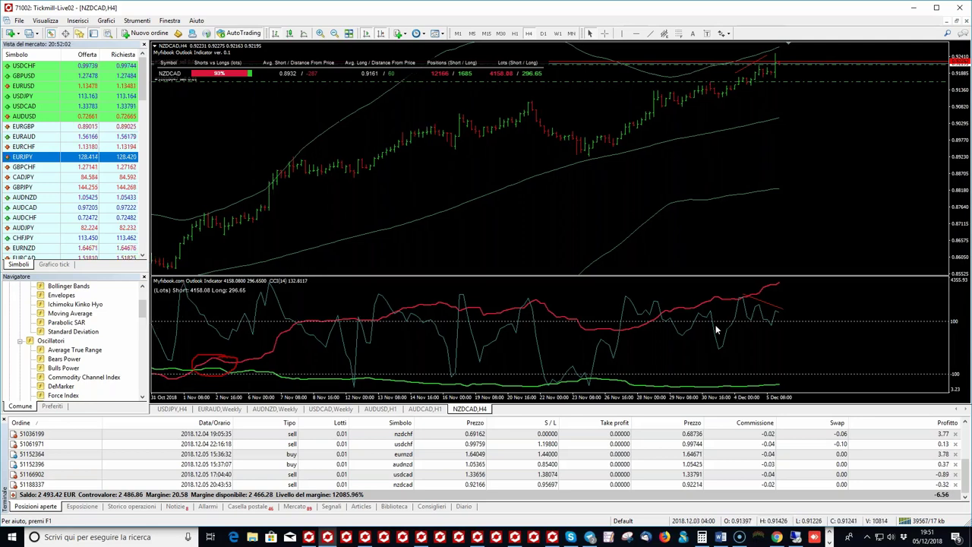
right_click(715, 329)
left_click(735, 262)
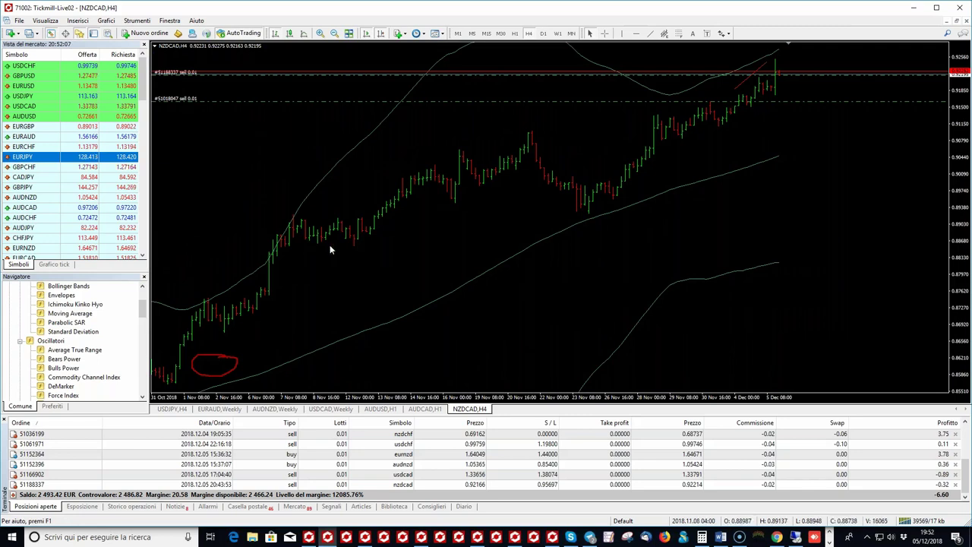
left_click(424, 408)
left_click(469, 409)
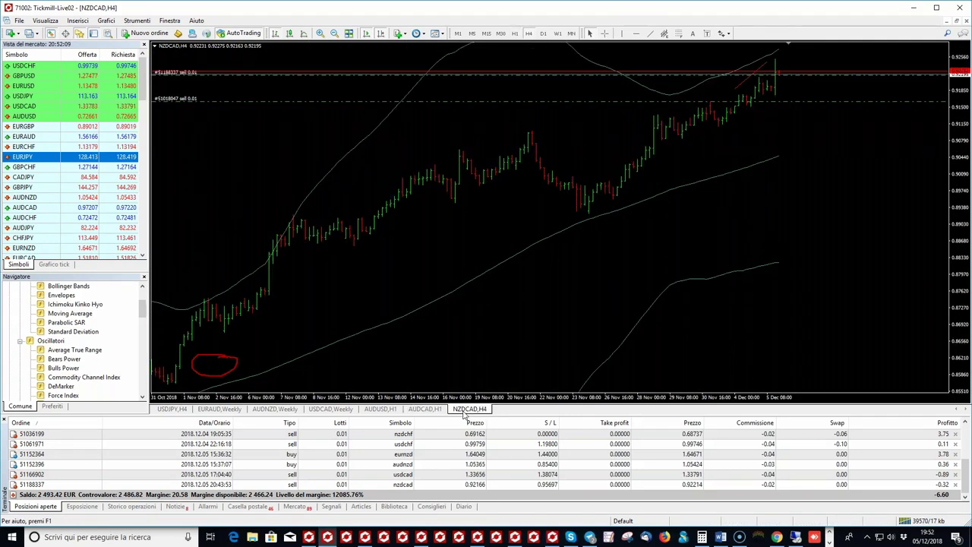
Step: Scroll the Navigator down to the Custom Indicators list
scroll(85, 359, "down", 3)
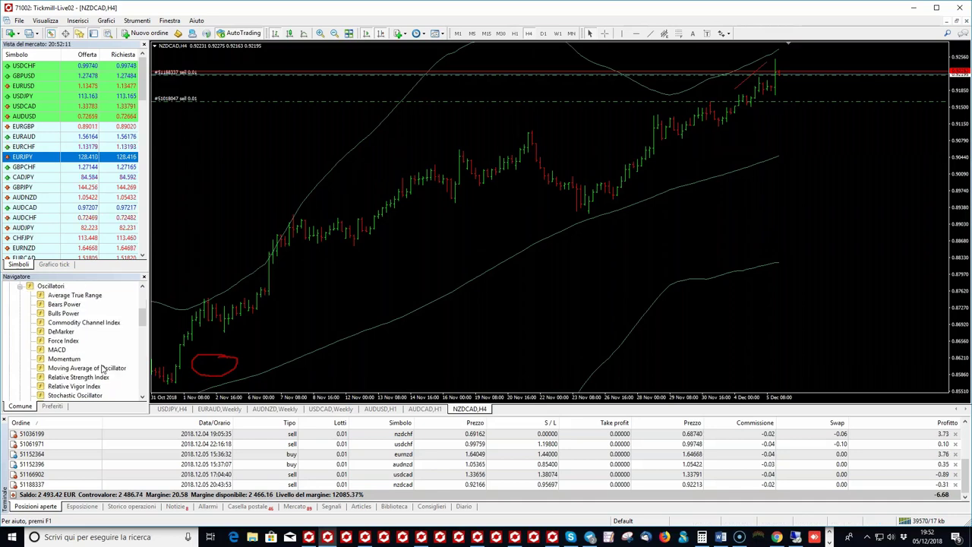
scroll(86, 357, "down", 1)
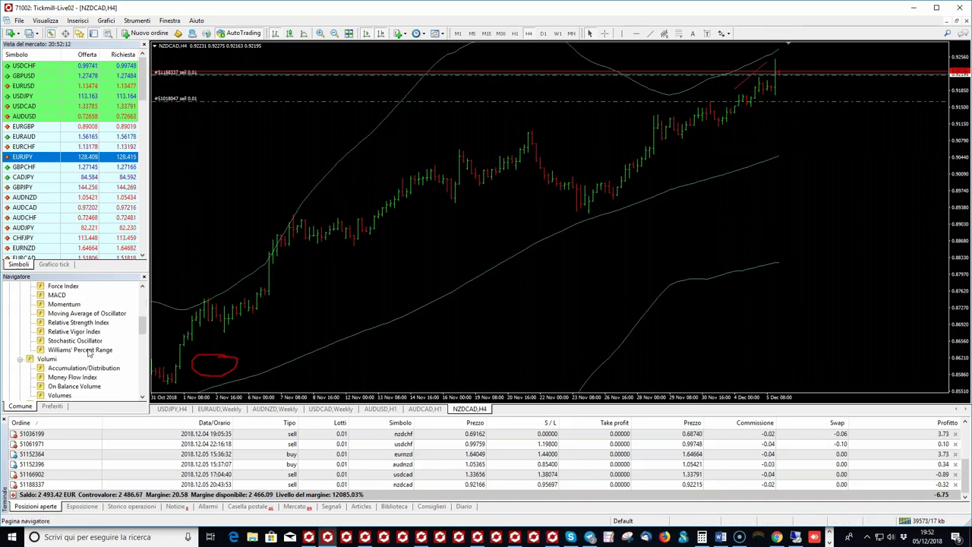
scroll(89, 352, "down", 3)
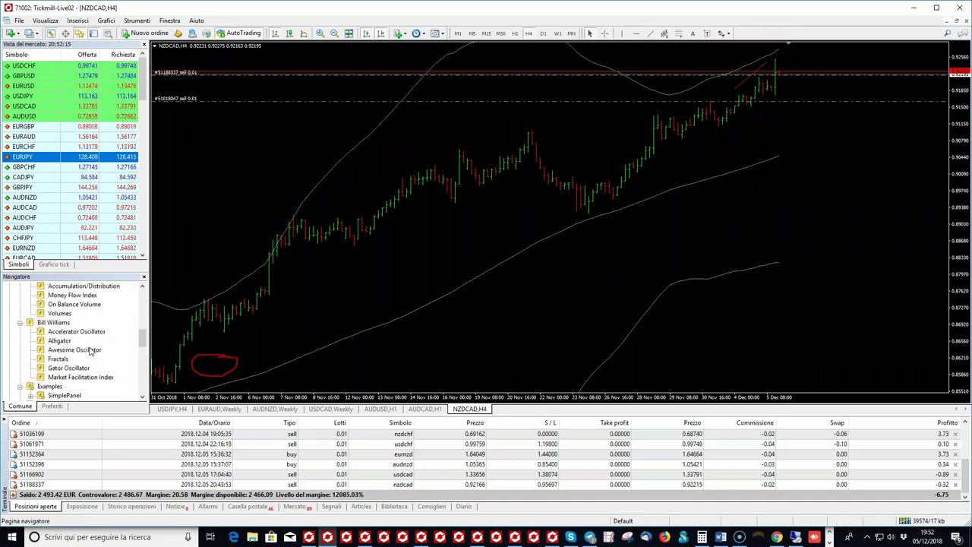
scroll(89, 354, "down", 1)
scroll(89, 355, "up", 6)
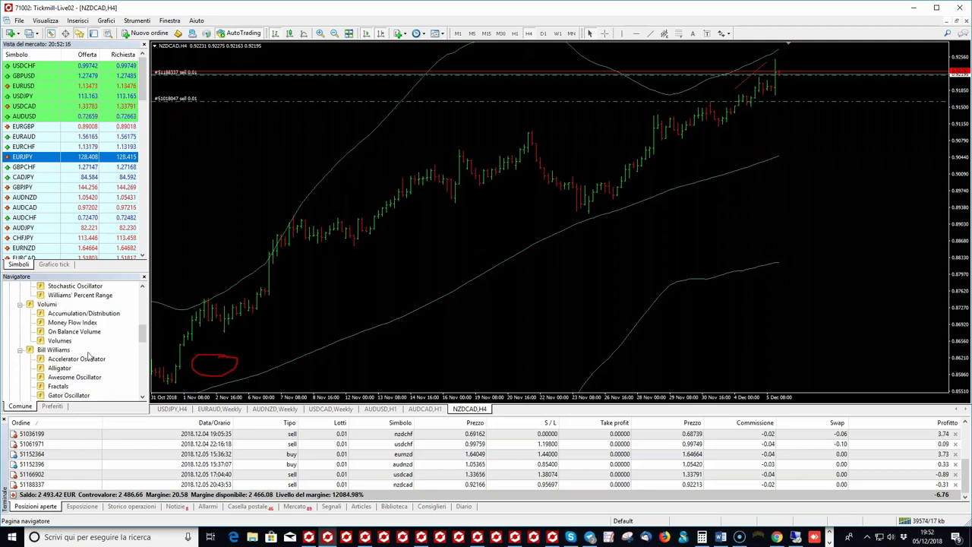
scroll(89, 354, "down", 1)
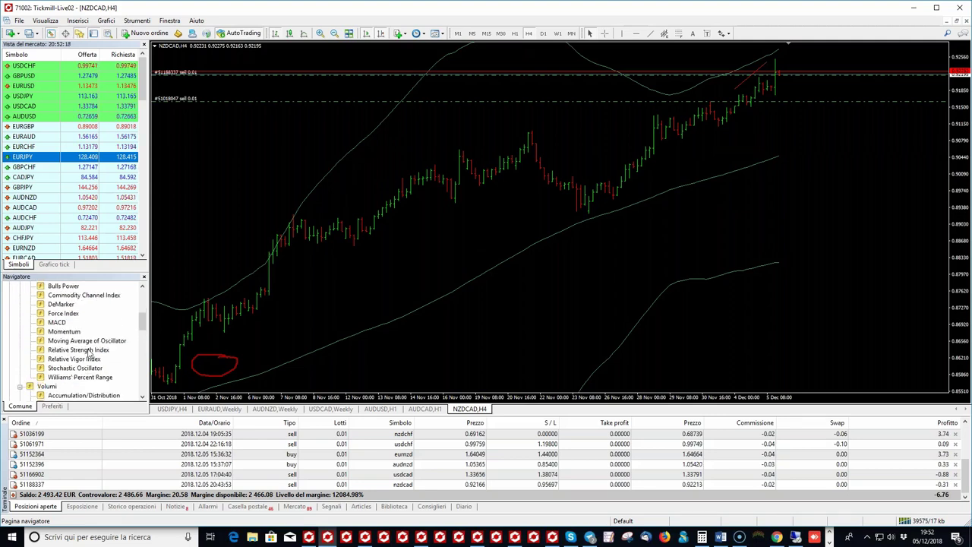
scroll(89, 354, "down", 1)
scroll(95, 342, "down", 3)
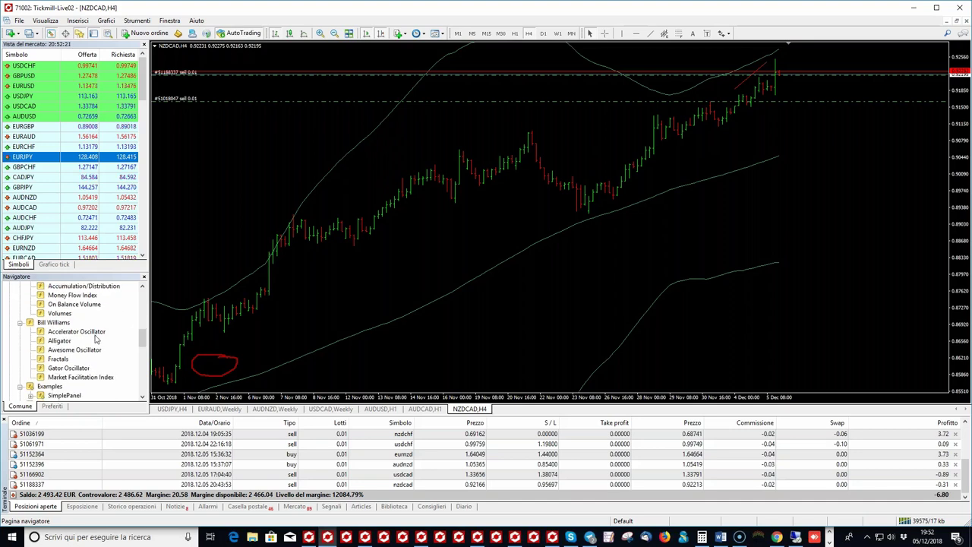
scroll(95, 343, "down", 3)
scroll(92, 348, "down", 3)
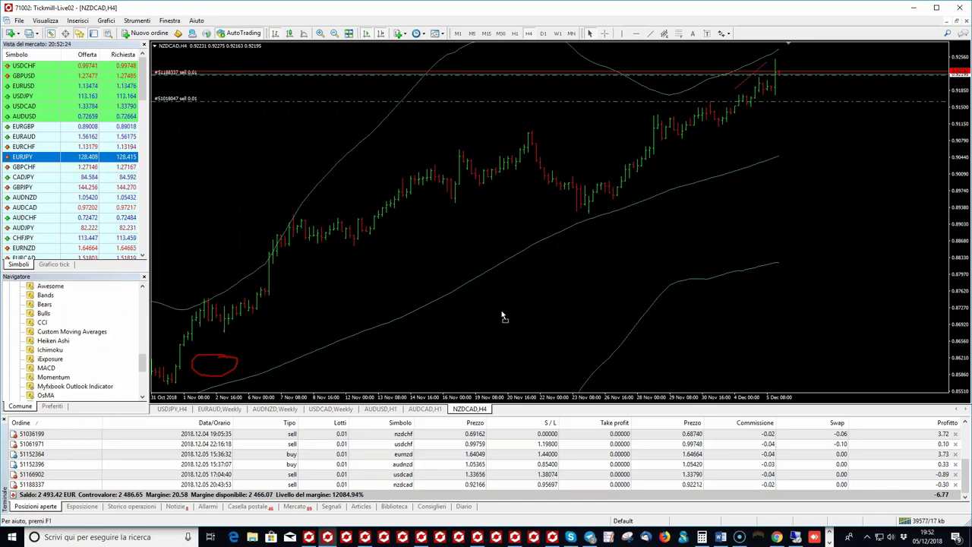
Step: Attach the Myfxbook Outlook Indicator to the NZDCAD chart with an empty Symbol list, then switch to Chrome
left_click_drag(502, 316, 502, 317)
left_click(307, 205)
left_click(300, 215)
left_click(442, 214)
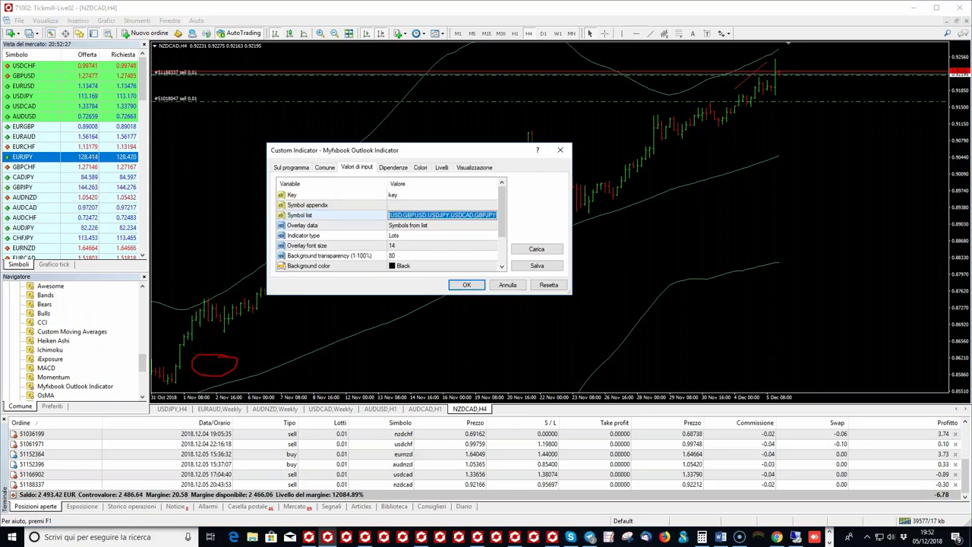
key("BackSpace")
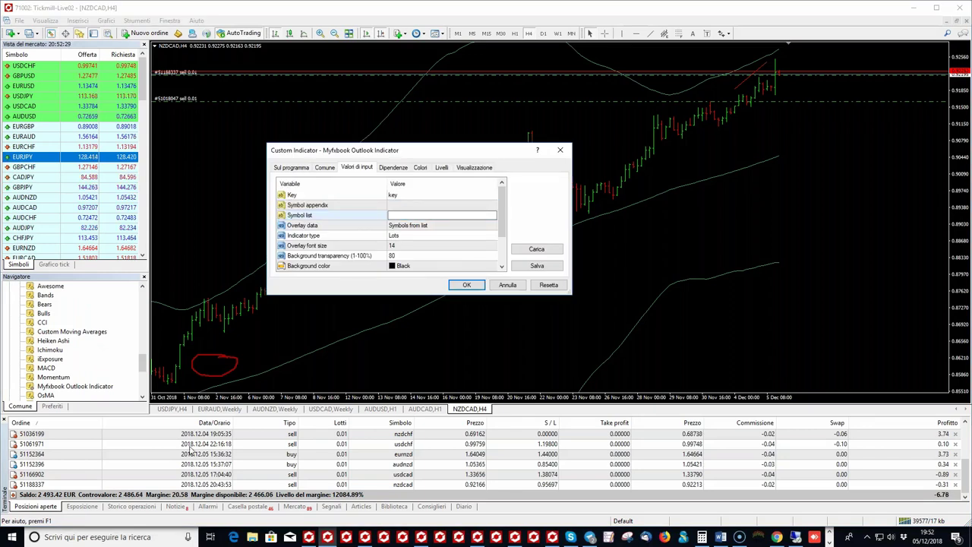
key("alt+Tab")
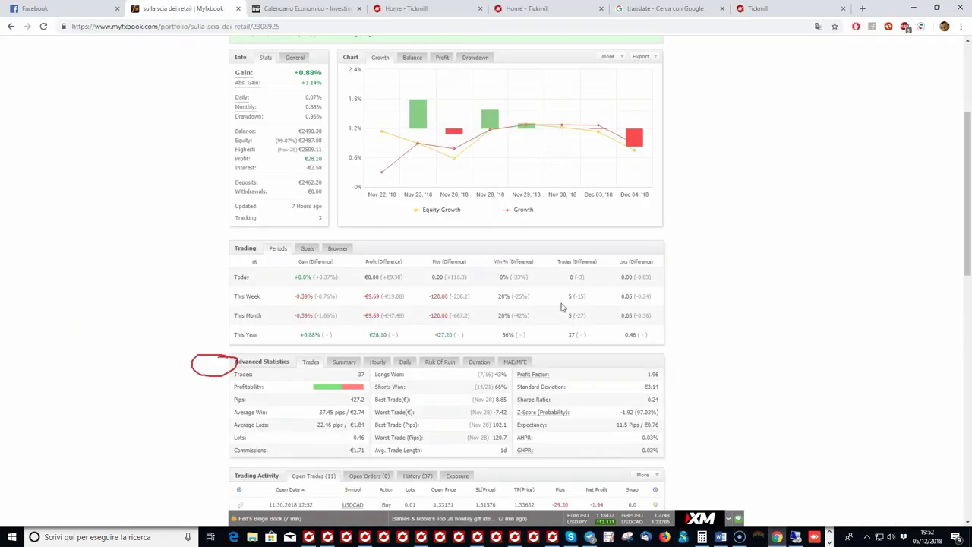
Step: Return to the Myfxbook portfolio page and go to Community > Outlook
scroll(555, 340, "up", 5)
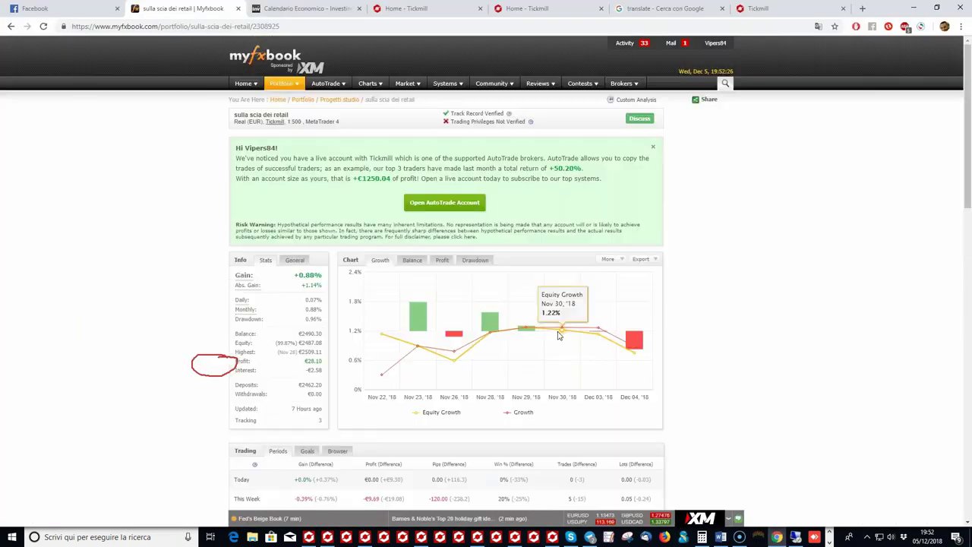
left_click(642, 8)
left_click(318, 7)
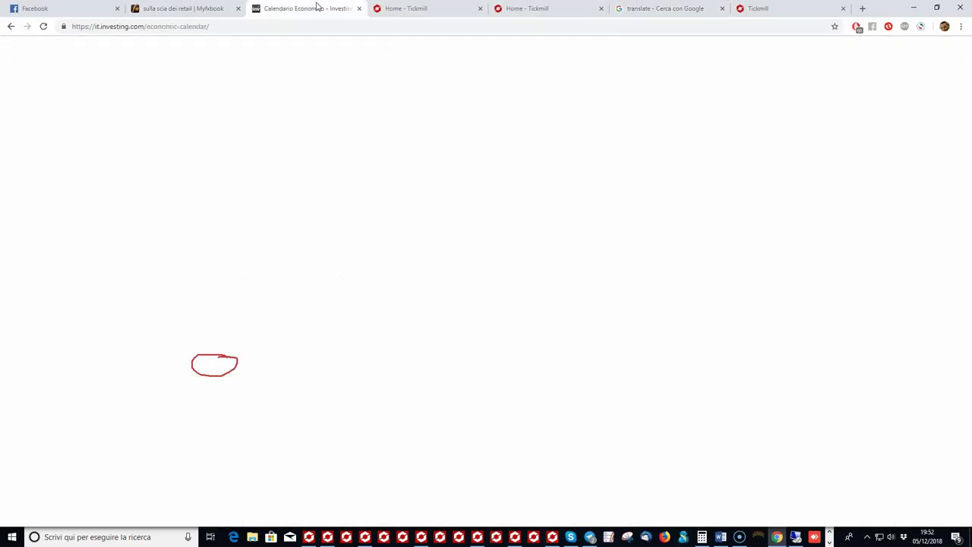
left_click(192, 7)
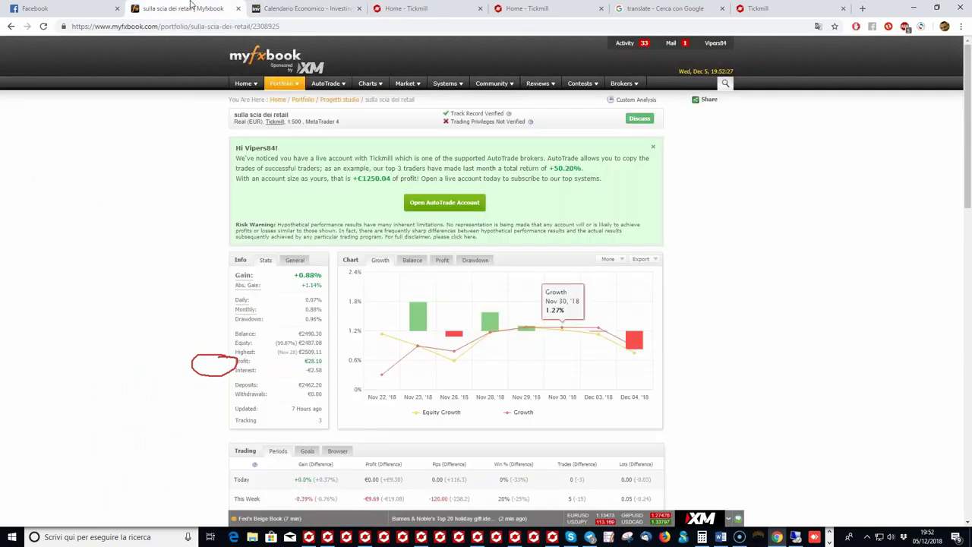
mouse_move(633, 86)
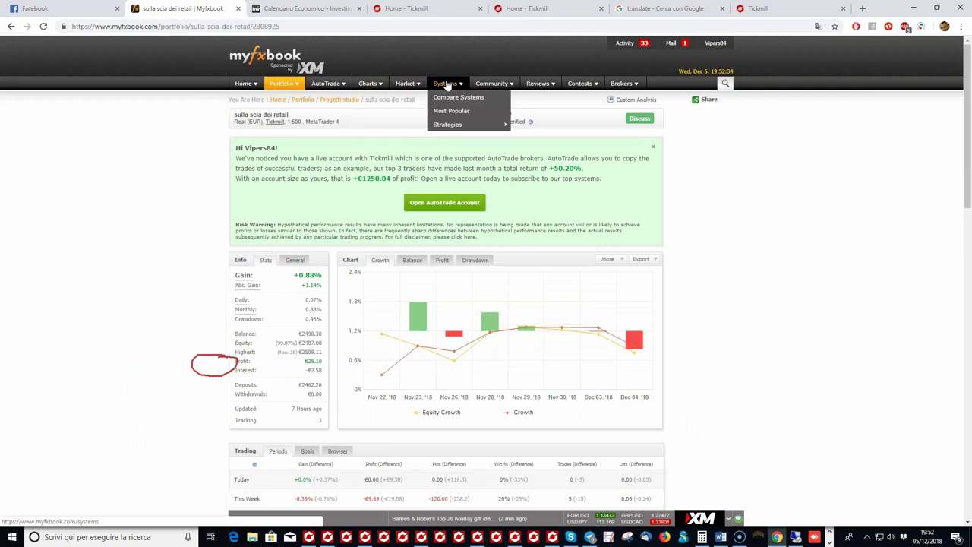
mouse_move(491, 85)
left_click(490, 193)
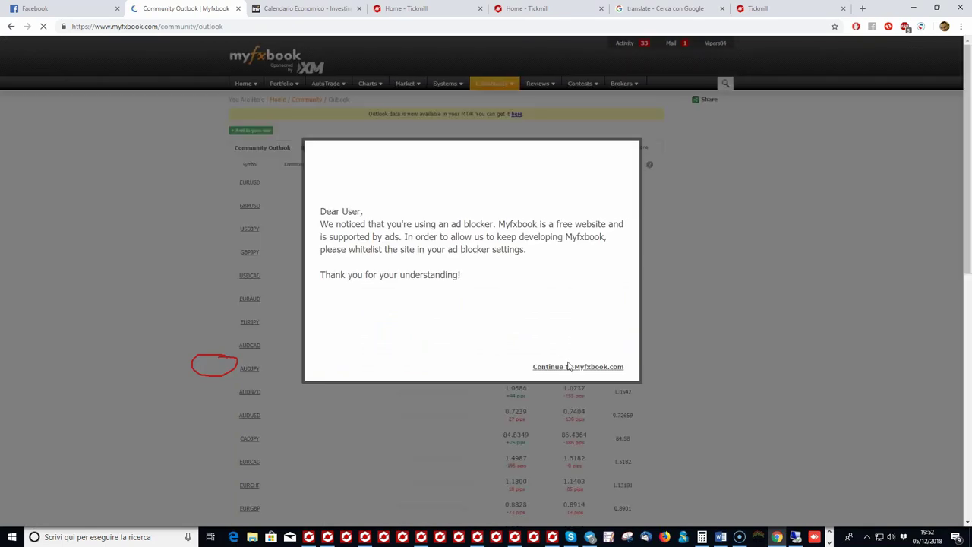
Step: Dismiss the ad-blocker notice, copy the key from the Outlook Indicator page, and return to MetaTrader 4
left_click(571, 367)
left_click(469, 173)
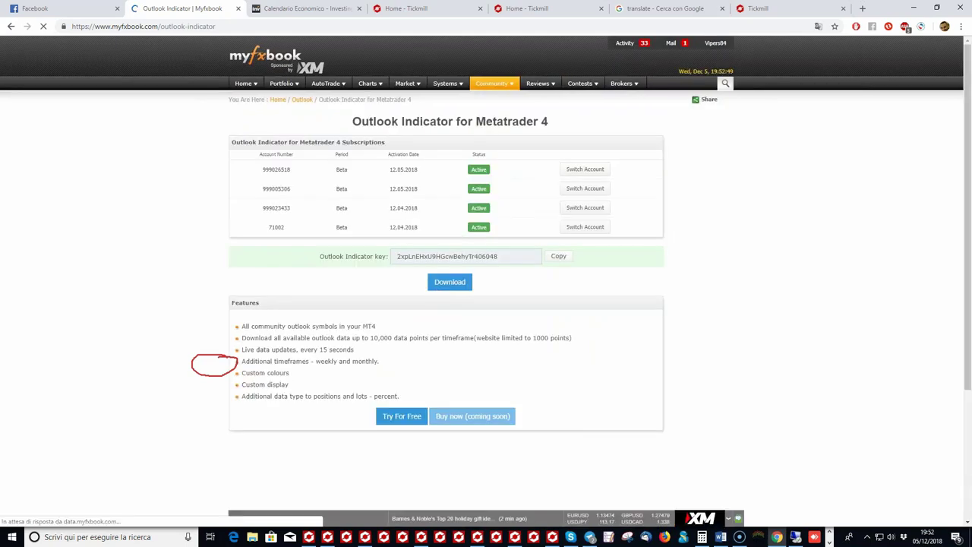
mouse_move(499, 255)
left_mouse_down()
mouse_move(407, 256)
mouse_move(490, 257)
left_mouse_up()
double_click(490, 257)
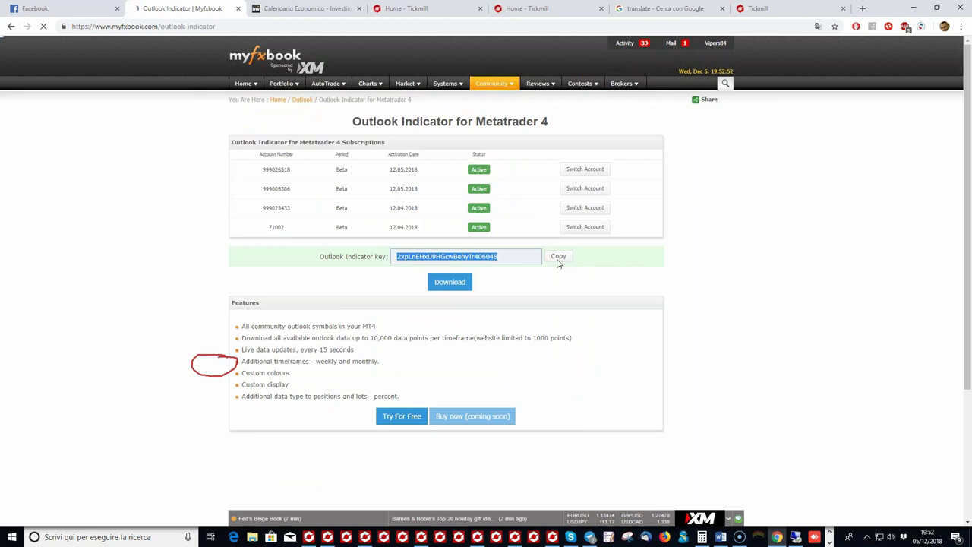
left_click(558, 258)
left_click(327, 537)
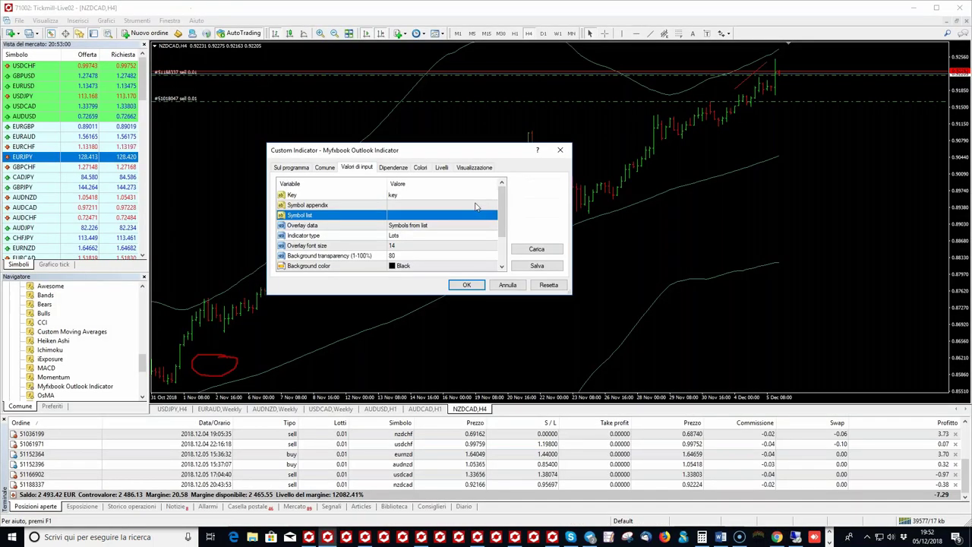
Step: Paste the indicator key into Symbol appendix, apply with OK, and dismiss the login error alert
left_click(425, 205)
right_click(423, 204)
left_click(447, 208)
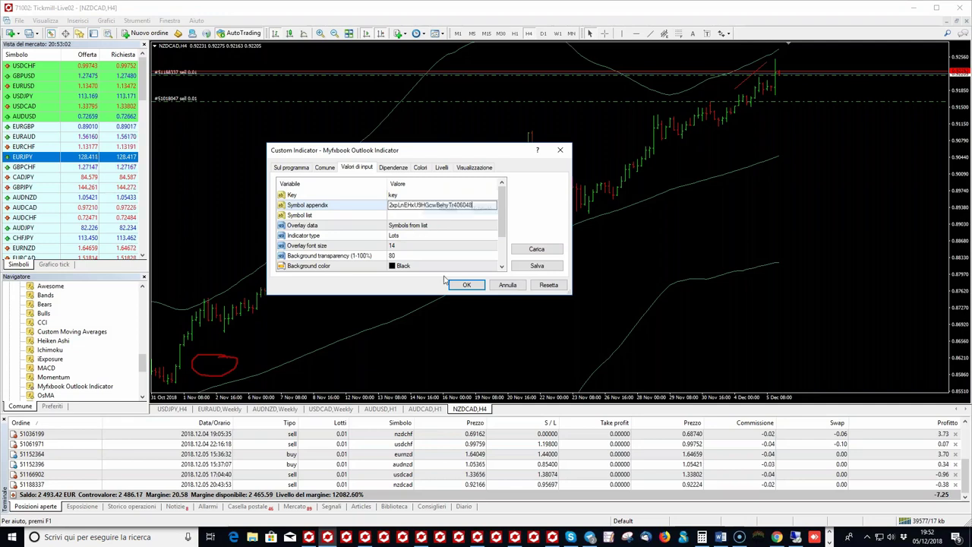
left_click(466, 285)
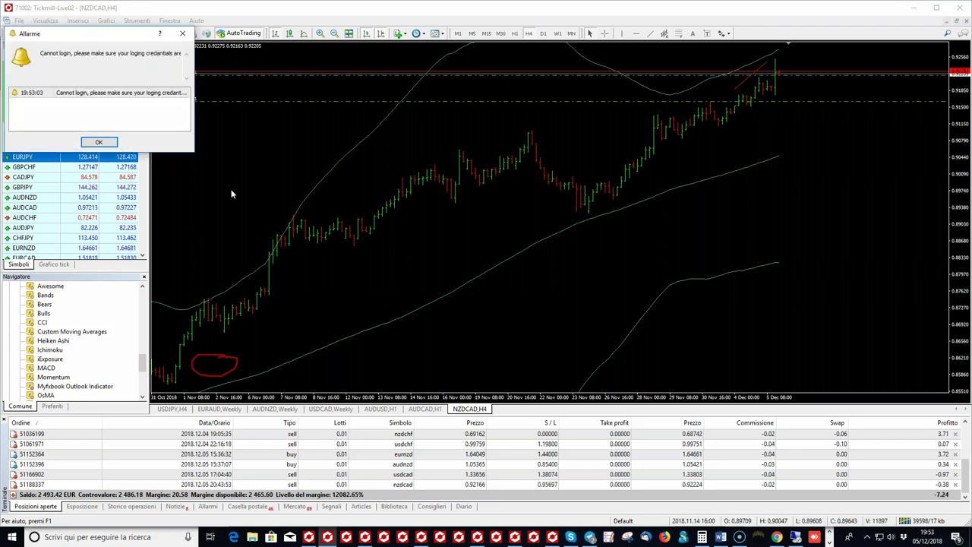
left_click(100, 143)
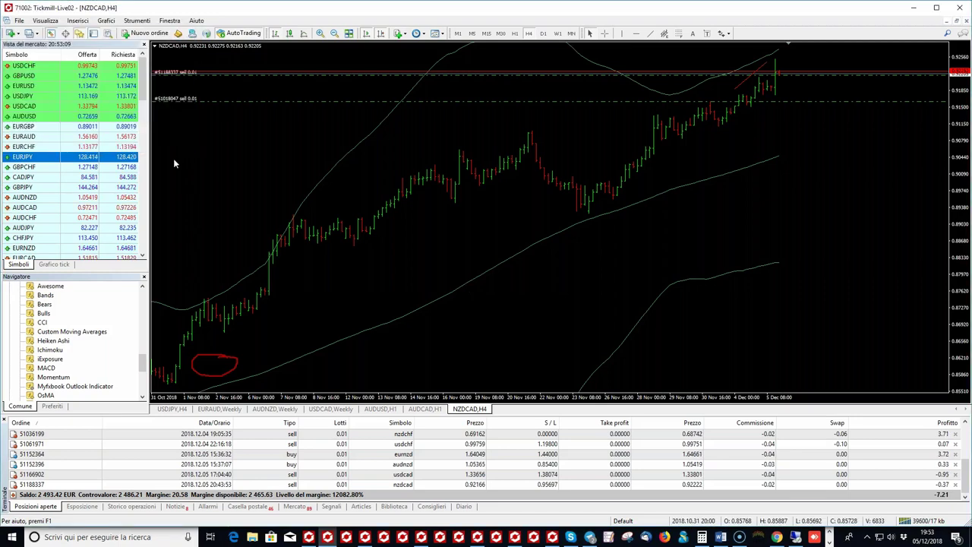
Step: Re-attach the Myfxbook Outlook Indicator to the NZDCAD H4 chart with the key pasted in Symbol appendix
left_click(424, 409)
left_click(458, 409)
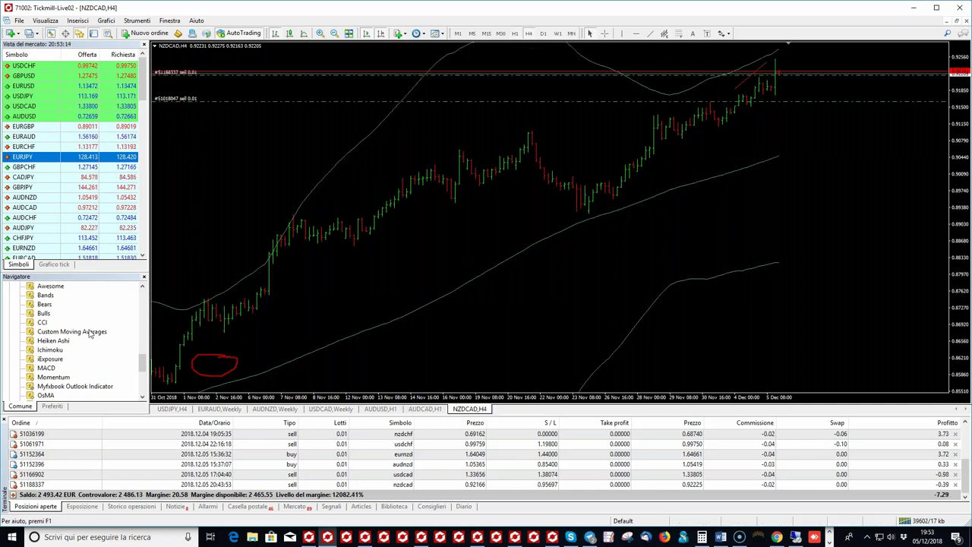
double_click(75, 386)
left_click(423, 210)
left_click(423, 206)
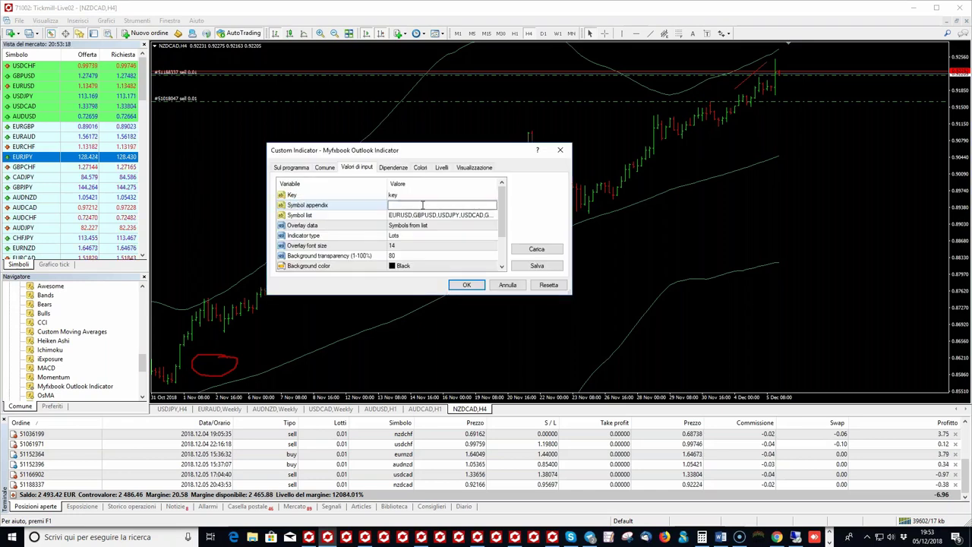
key("ctrl+v")
left_click(467, 285)
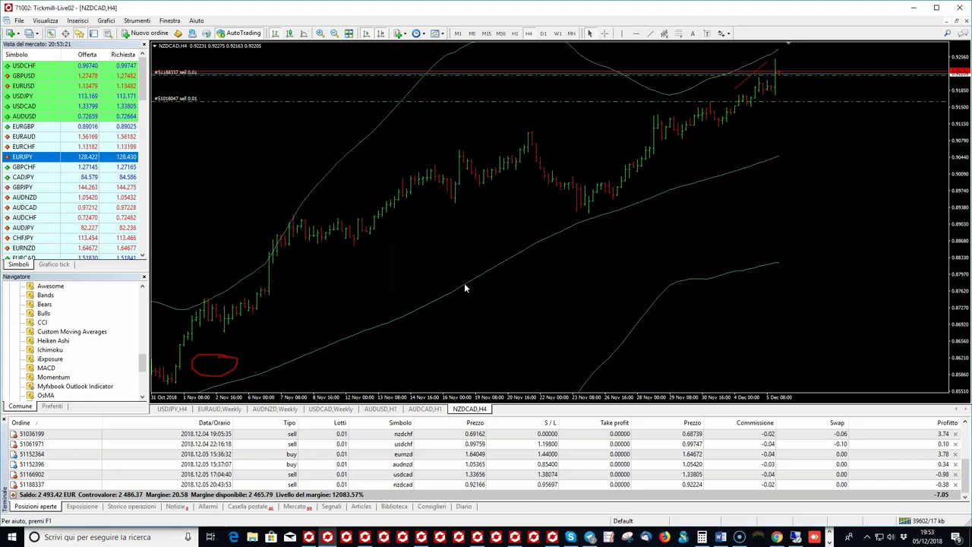
Step: Dismiss the login error, view the EURUSD H1 chart showing the Outlook indicator, then return to Myfxbook
left_click(112, 144)
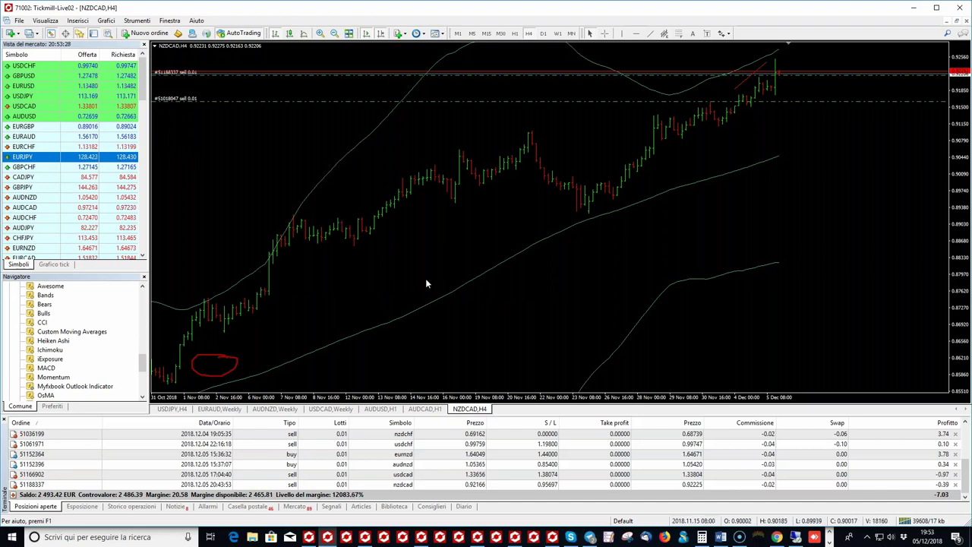
key("alt+Tab")
left_click(327, 537)
left_click(365, 536)
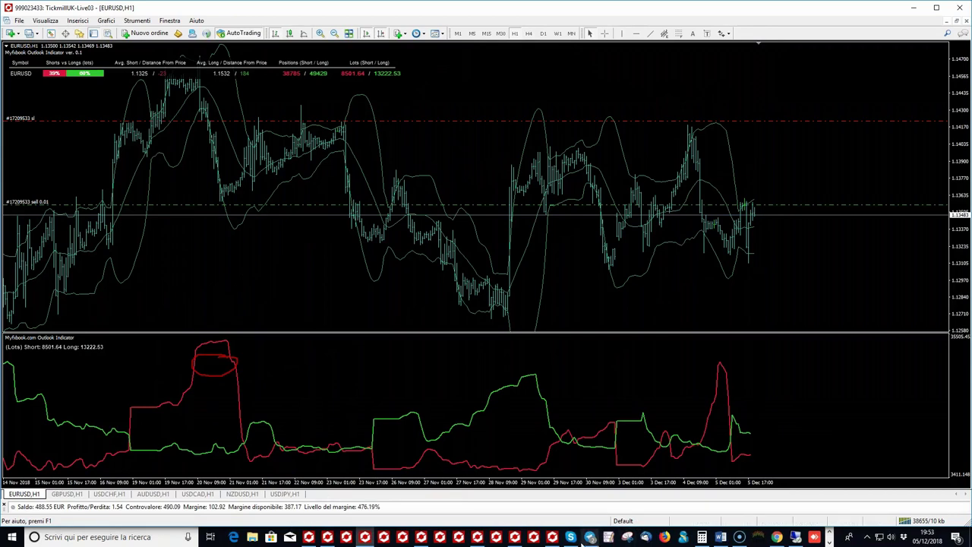
left_click(776, 537)
Step: Open Community Outlook, dismiss the ad-blocker notice, and visit the Outlook Indicator for MetaTrader 4 page
mouse_move(501, 175)
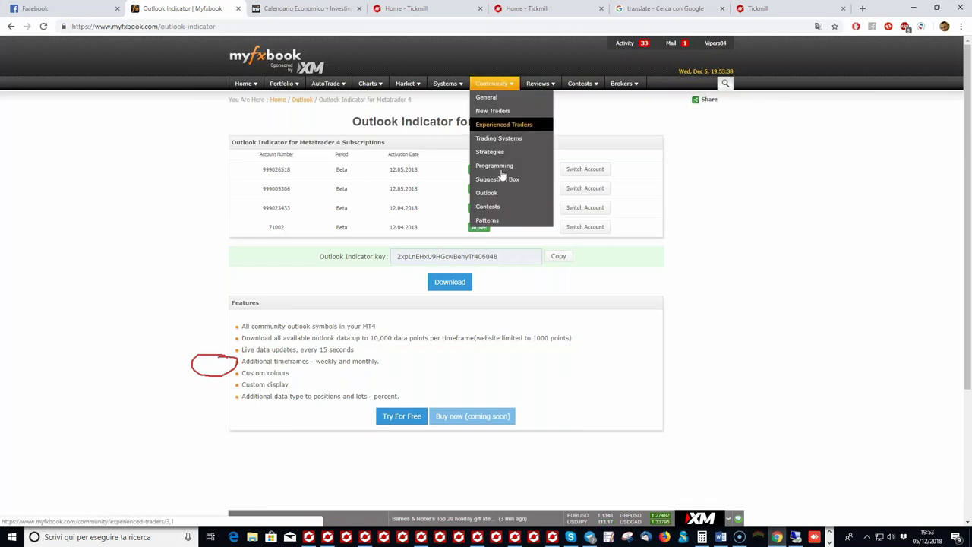
left_click(486, 192)
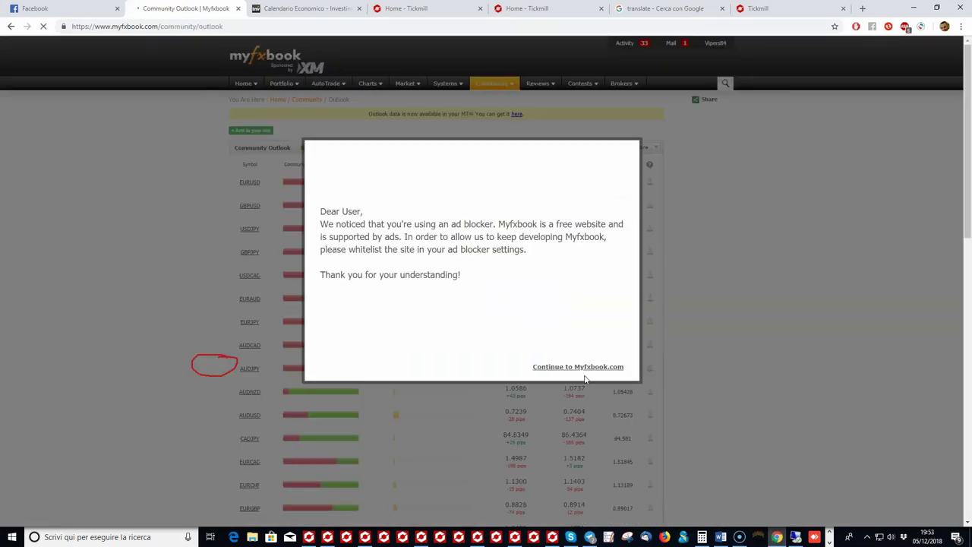
left_click(584, 368)
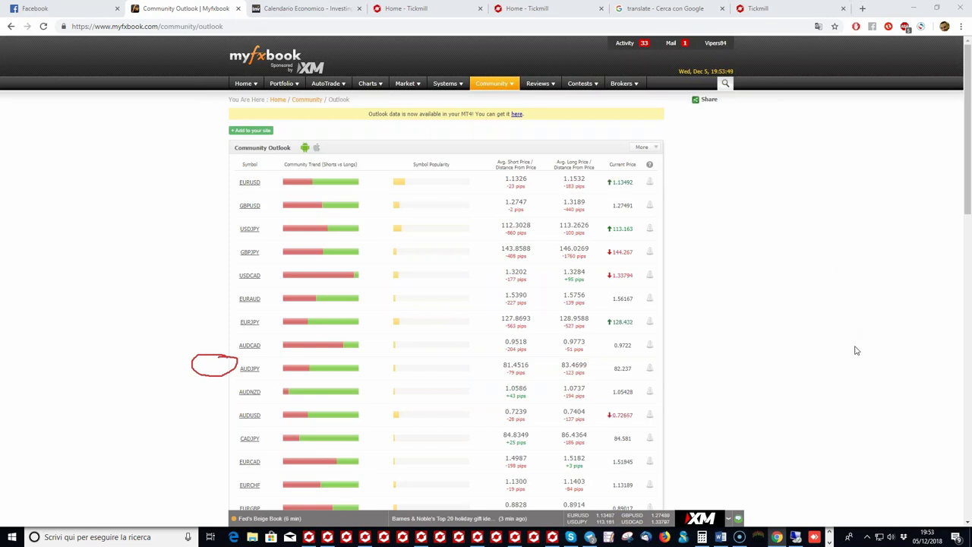
left_click_drag(856, 350, 845, 342)
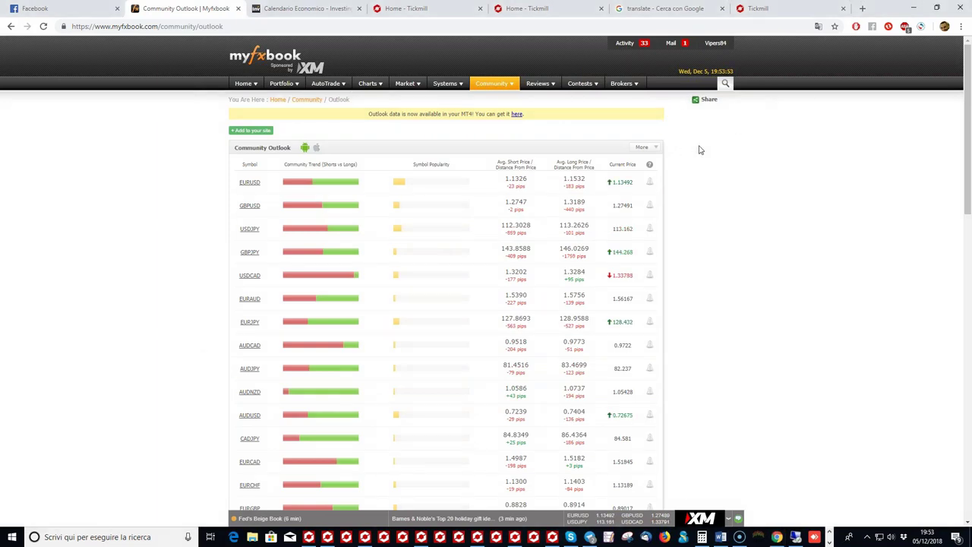
left_click(516, 114)
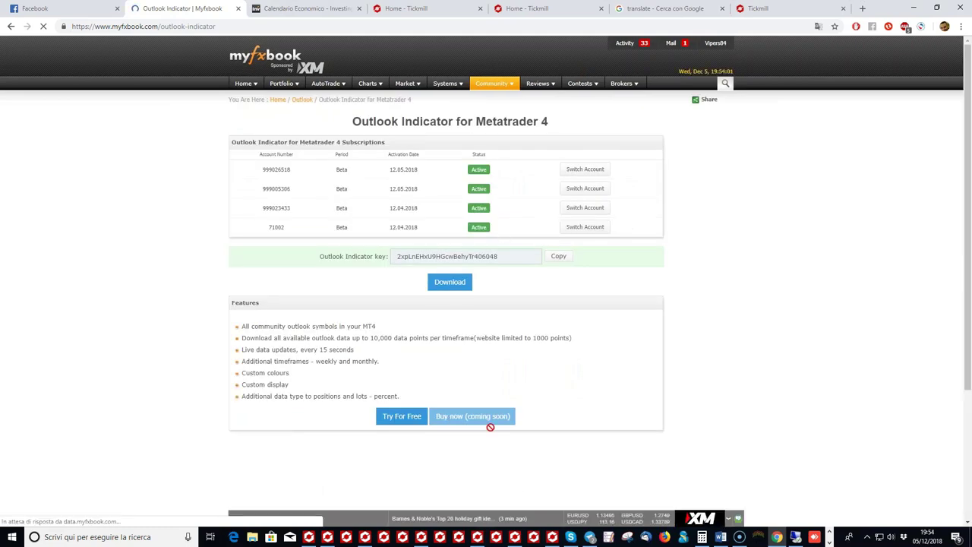
Step: Open the EURUSD Community Outlook (39% short, 61% long), then return to the MetaTrader EURUSD chart
mouse_move(492, 84)
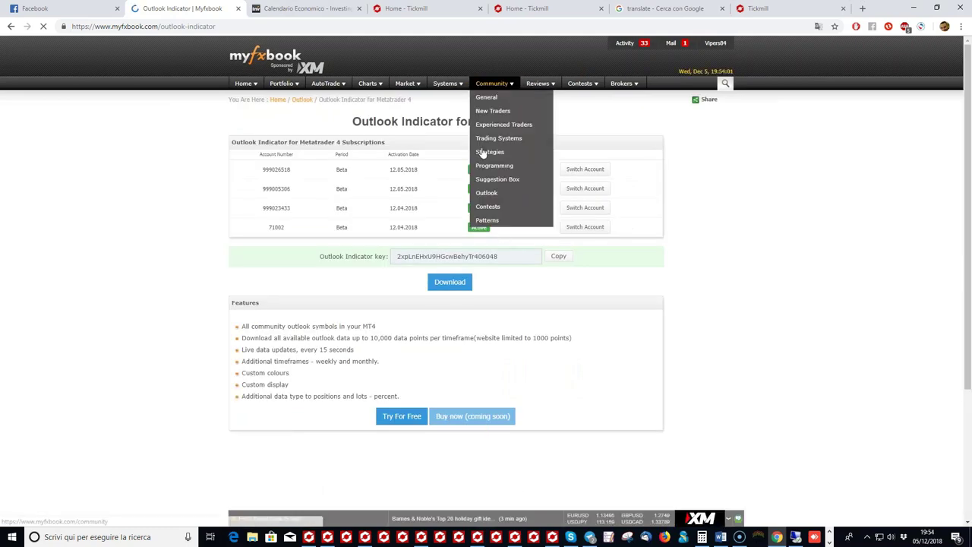
left_click(486, 192)
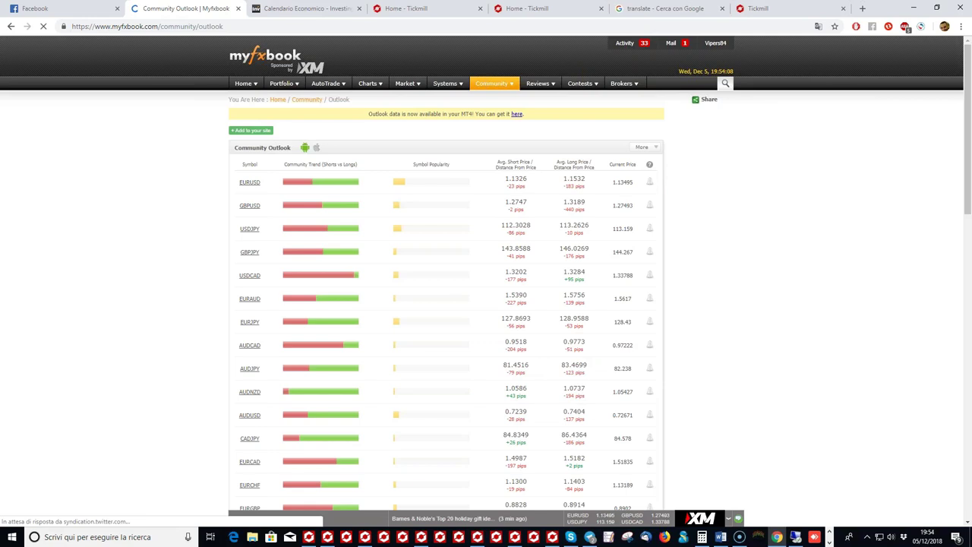
mouse_move(474, 189)
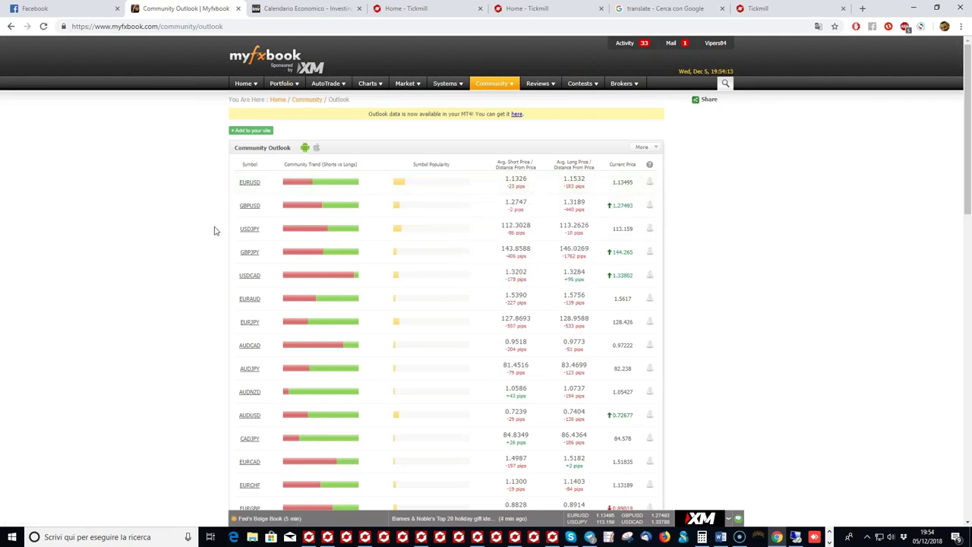
mouse_move(264, 214)
mouse_move(320, 190)
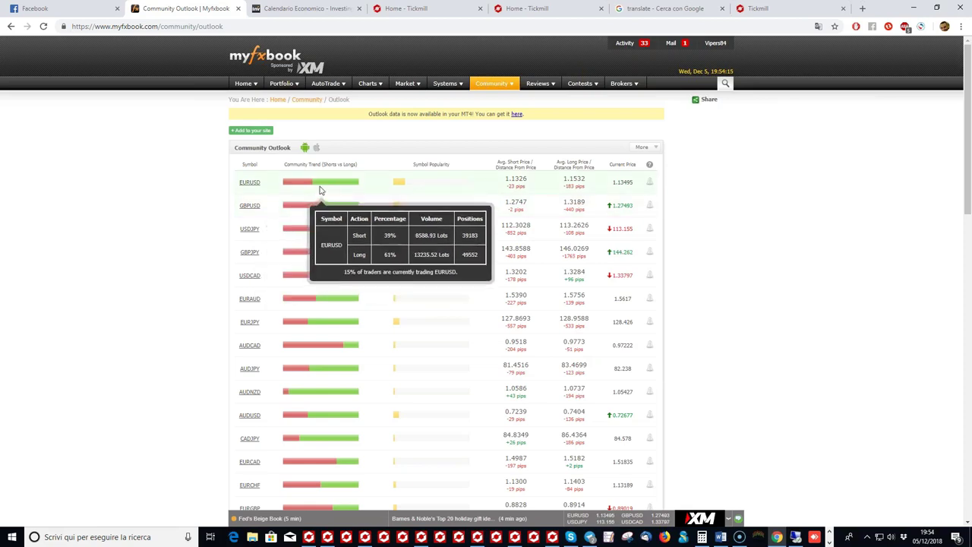
left_click(255, 183)
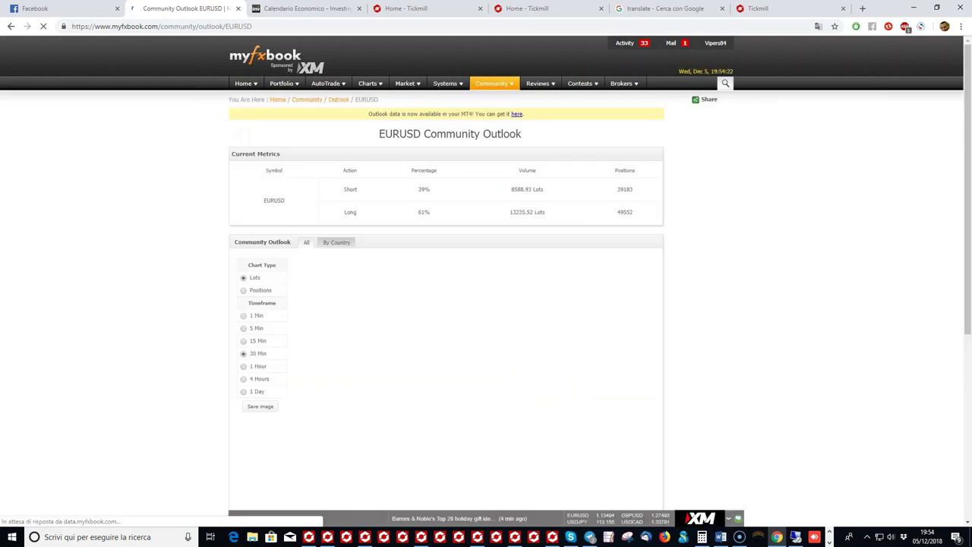
left_click(373, 537)
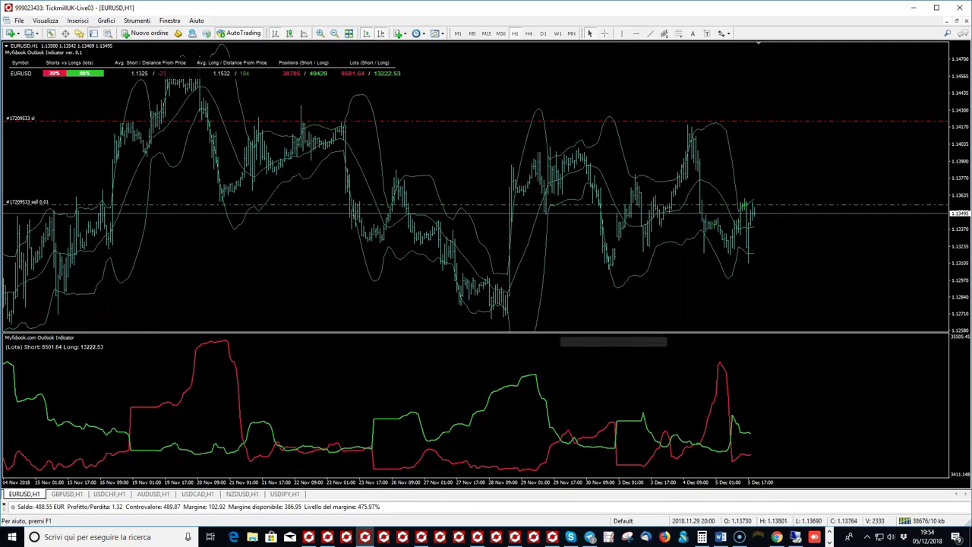
Step: Zoom the EURUSD H1 chart to cover 26 Nov–5 Dec and turn on the crosshair
left_click(320, 33)
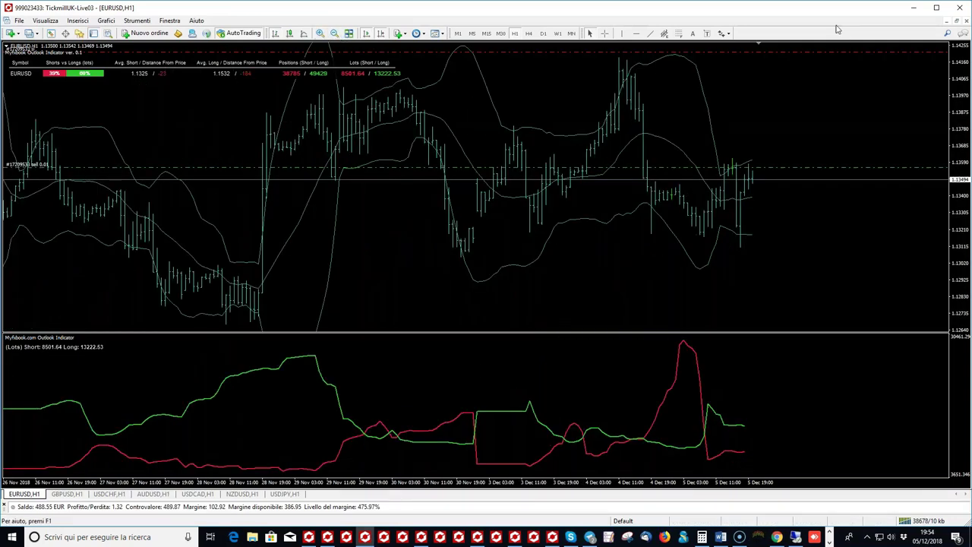
left_click(822, 157)
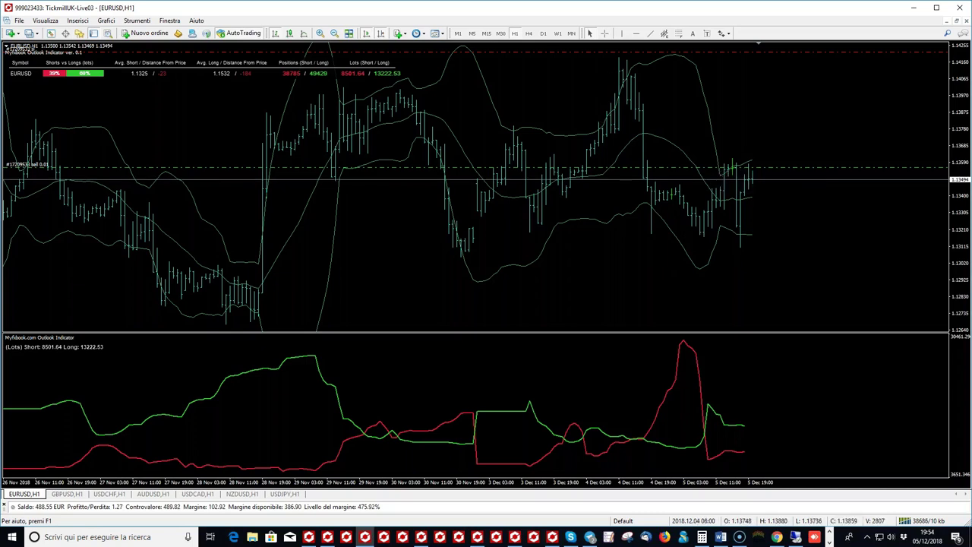
middle_click(716, 143)
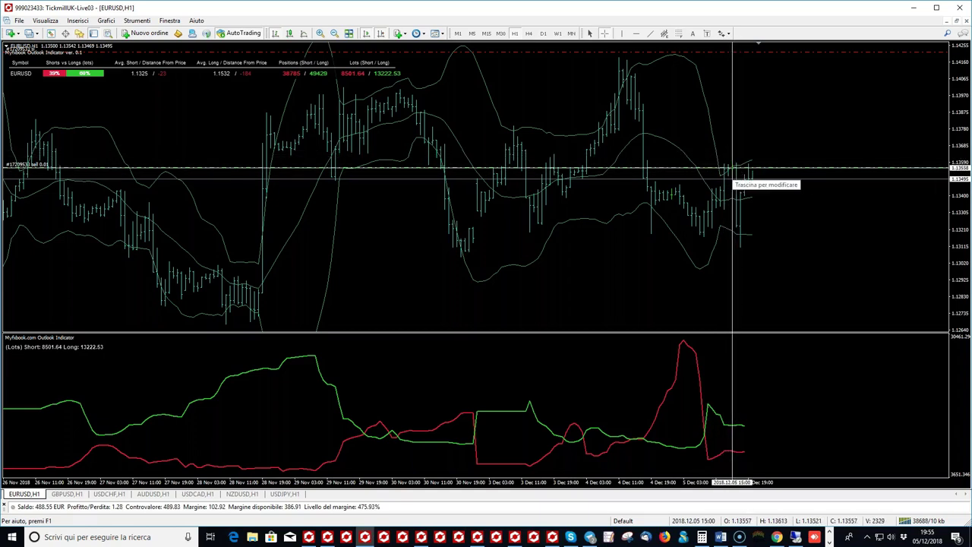
mouse_move(732, 176)
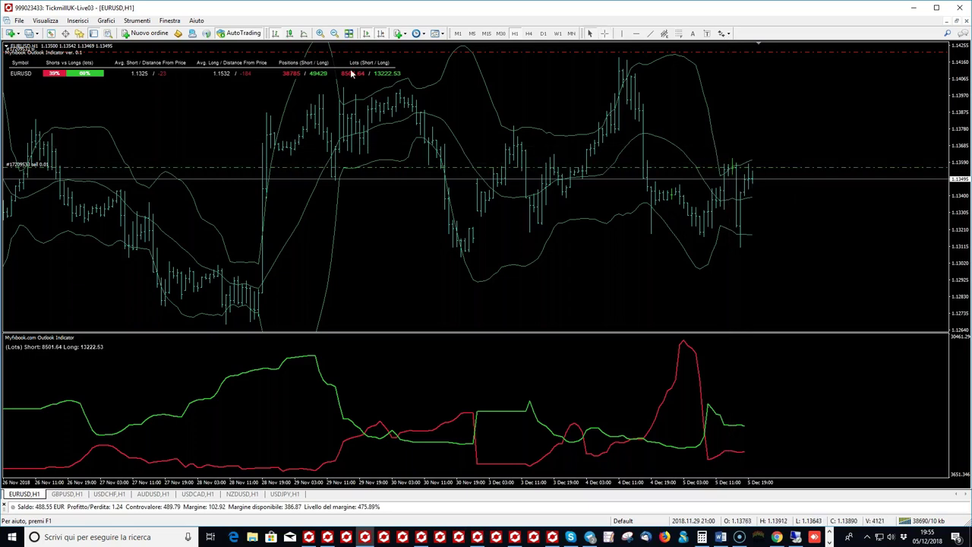
Step: Zoom the EURUSD H1 chart further and mark the recent lows near 1.131 with a red horizontal line
left_click(320, 34)
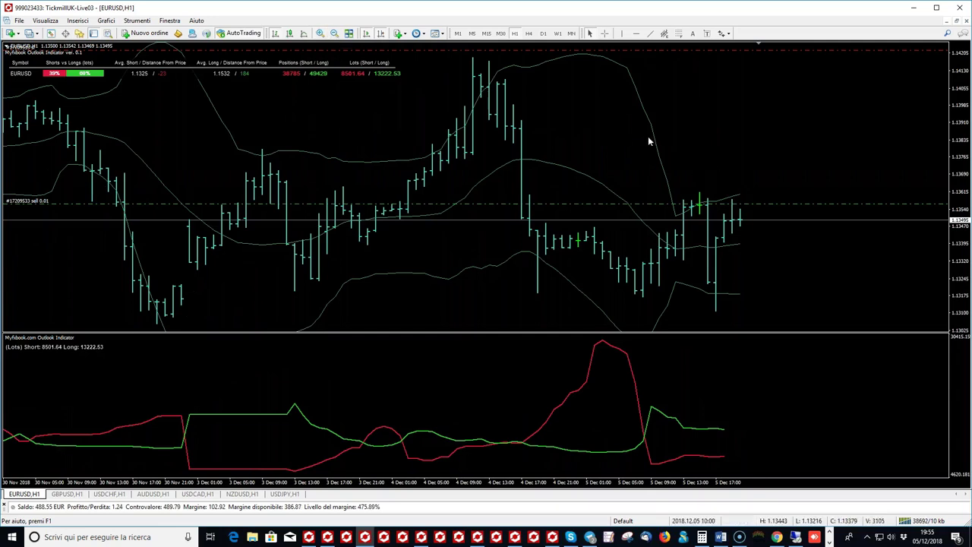
left_click(638, 34)
left_click(644, 297)
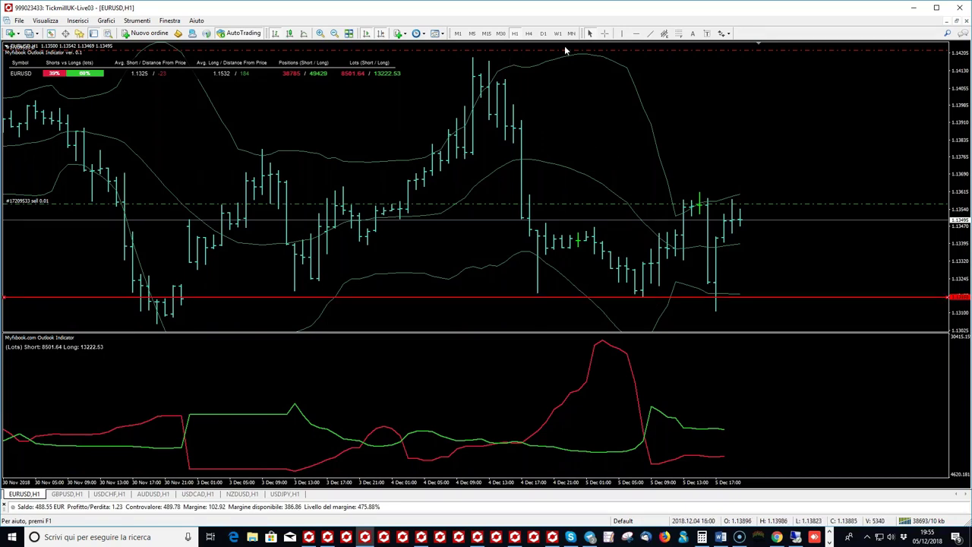
left_click(606, 33)
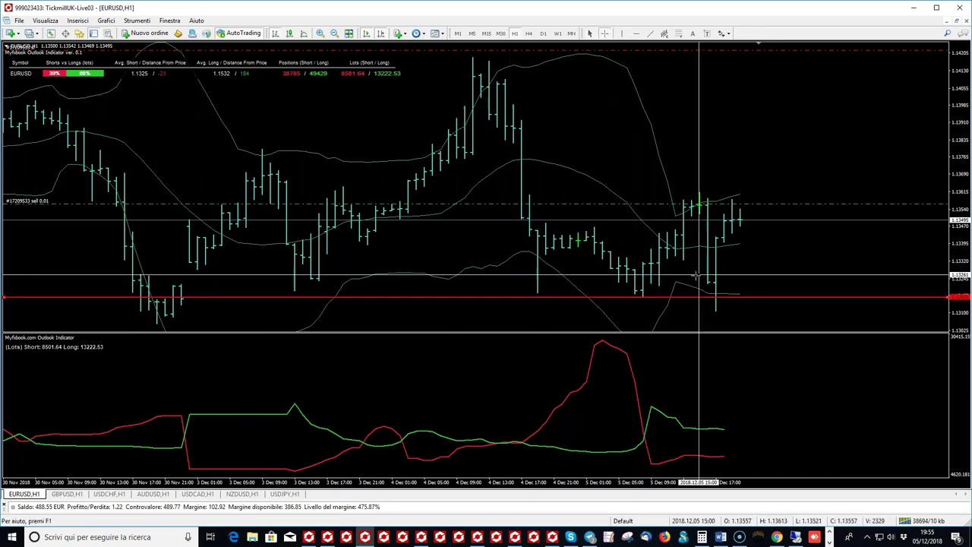
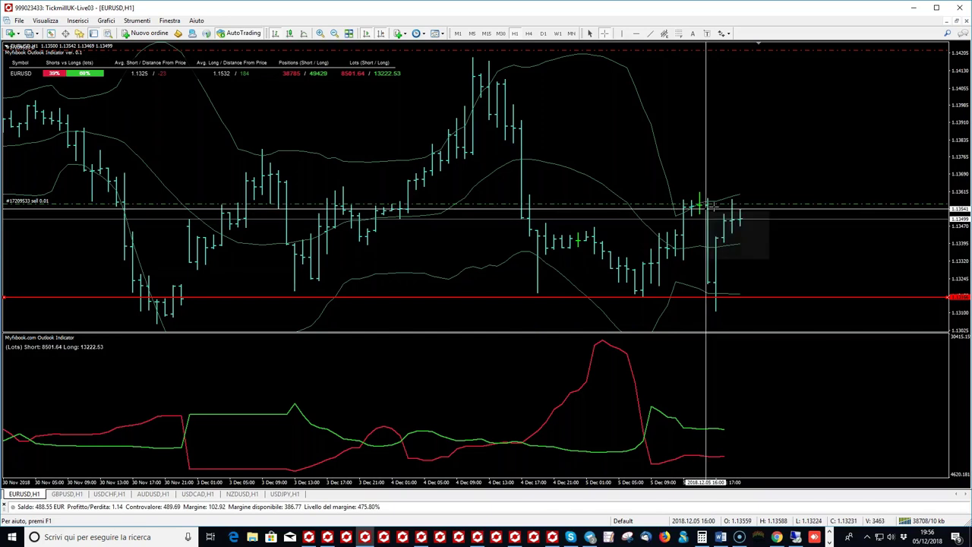
Step: Switch from MetaTrader 4 to the Myfxbook Community Outlook page in Chrome
left_click(778, 537)
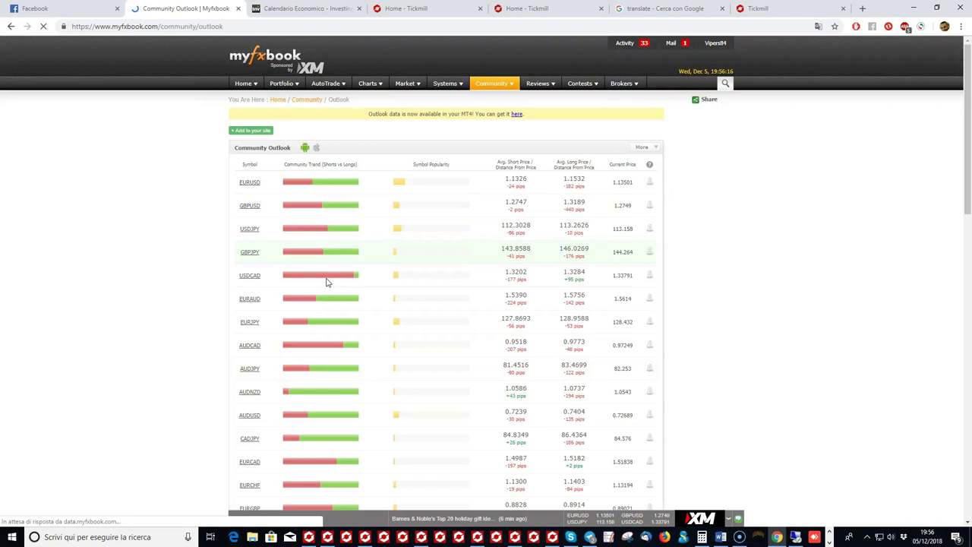
Step: Read the GBPUSD and USDJPY community sentiment bars, then go back to MetaTrader 4
mouse_move(319, 210)
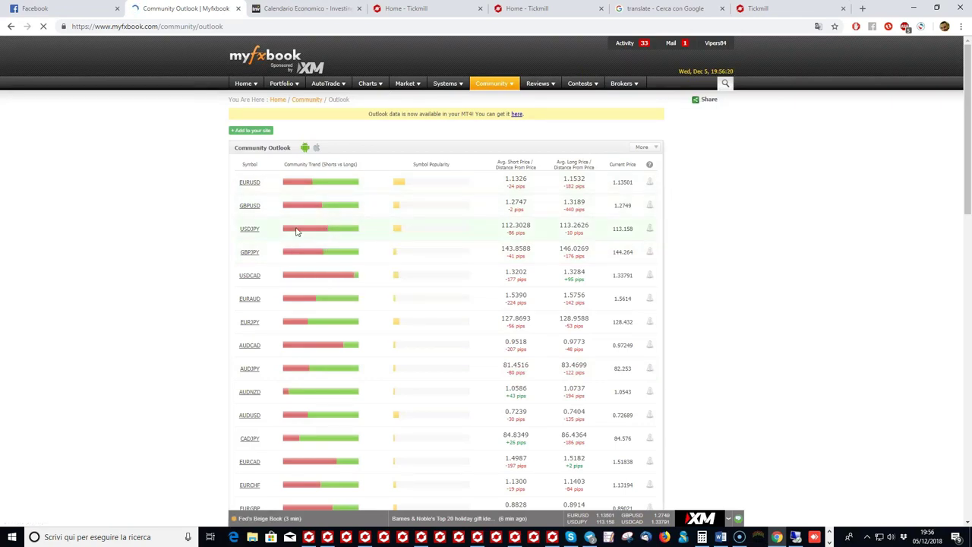
mouse_move(286, 234)
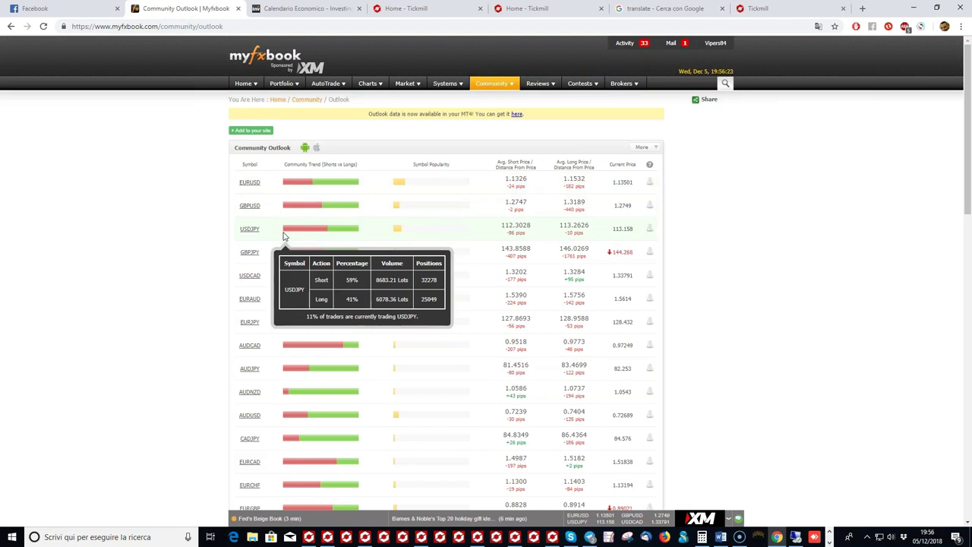
left_click(365, 537)
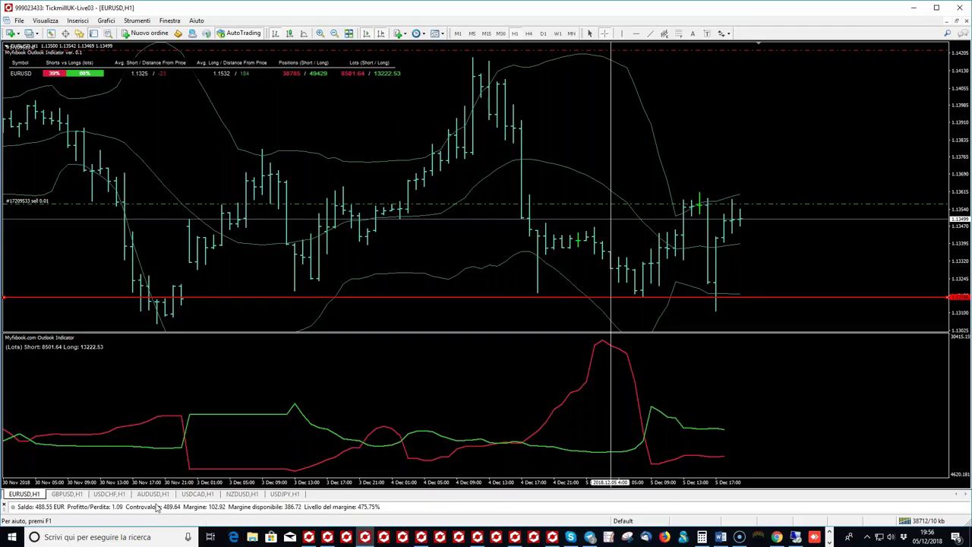
Step: Open the USDJPY H1 chart and nudge its red horizontal line slightly lower
left_click(284, 495)
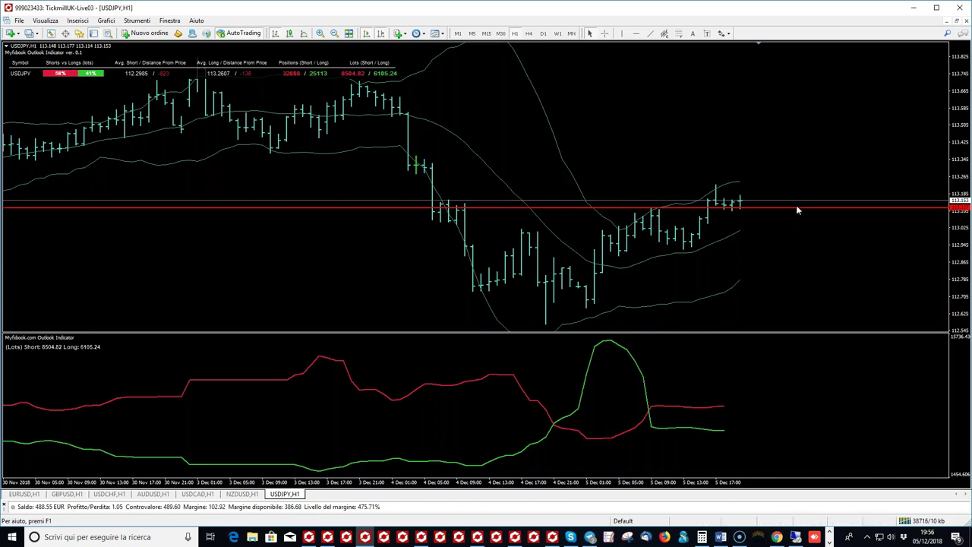
left_click_drag(796, 204, 800, 217)
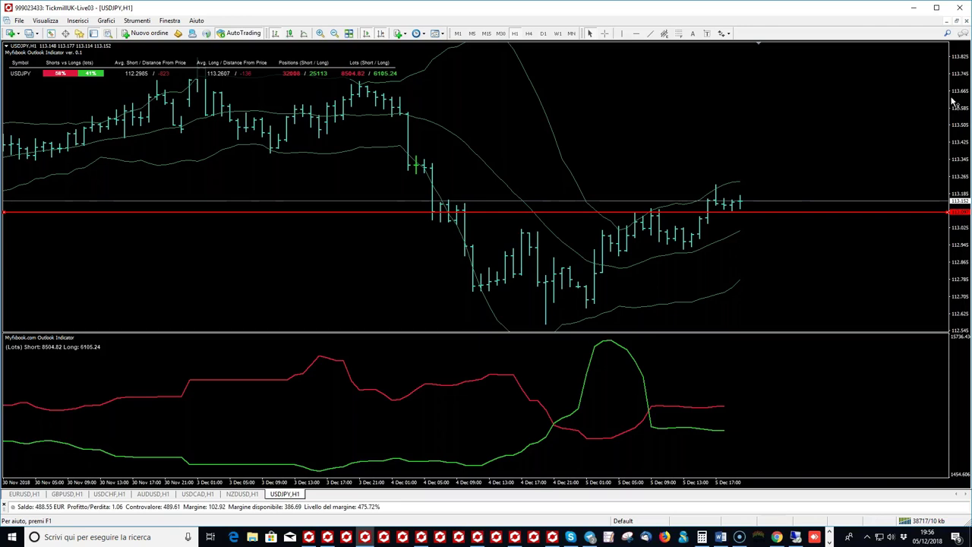
left_click(606, 34)
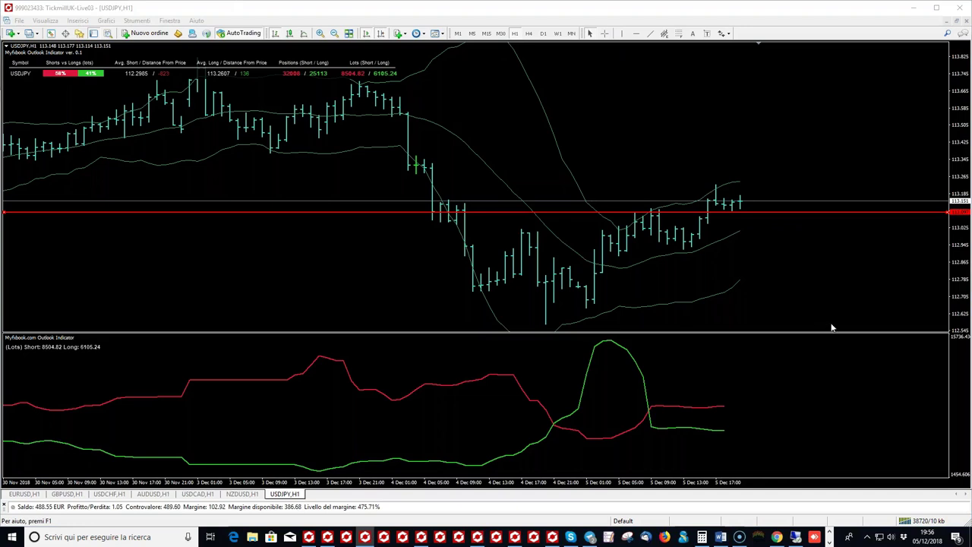
left_click(839, 301)
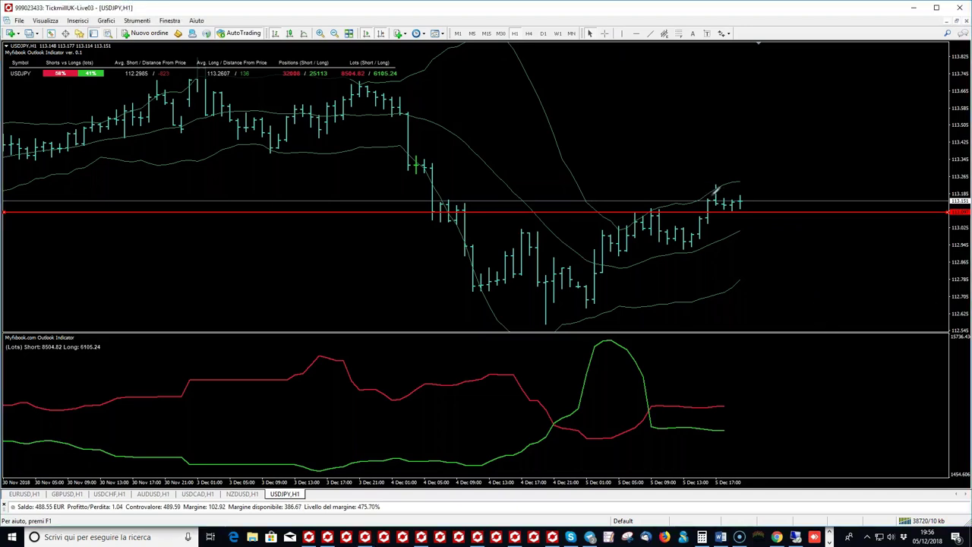
Step: Draw a red hand-drawn arrow near the latest USDJPY candles toward the red line
mouse_move(747, 198)
left_mouse_down()
mouse_move(761, 189)
mouse_move(728, 221)
left_mouse_up()
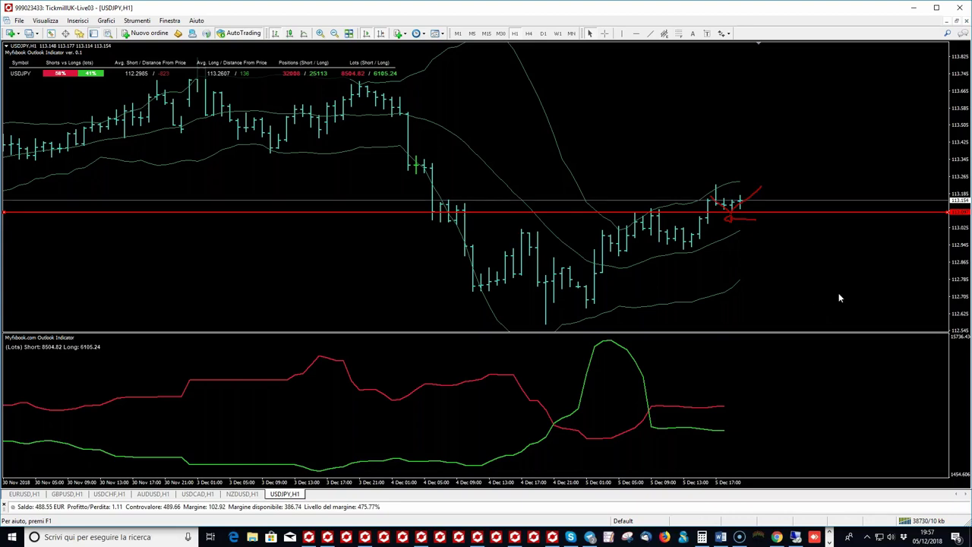
left_click(605, 33)
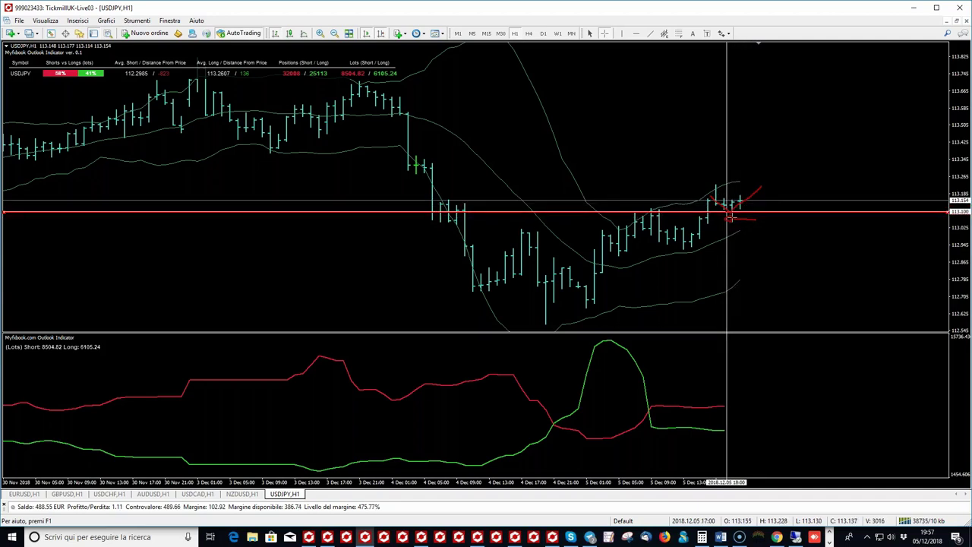
left_click(702, 212)
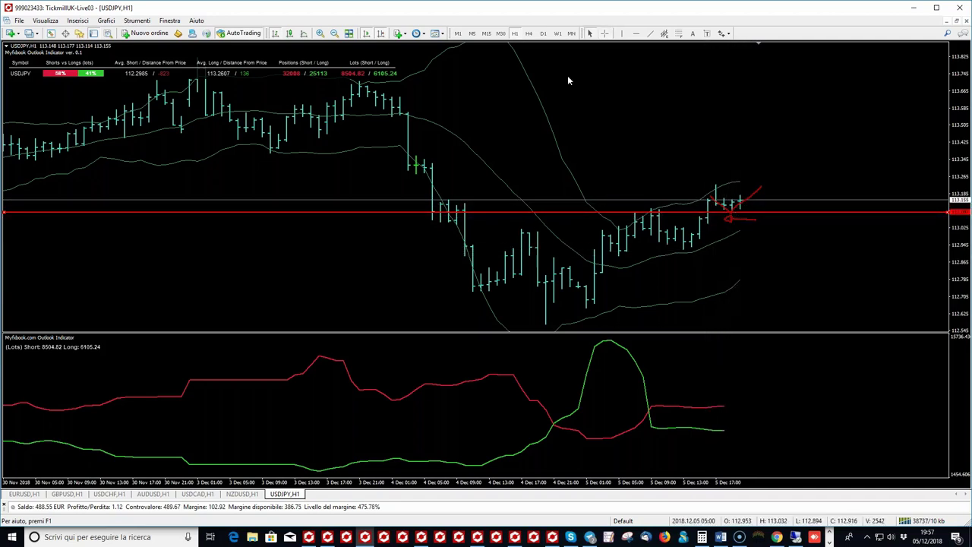
Step: Add two red horizontal lines: one below the recent candles, one at the low near 112.573
left_click(636, 33)
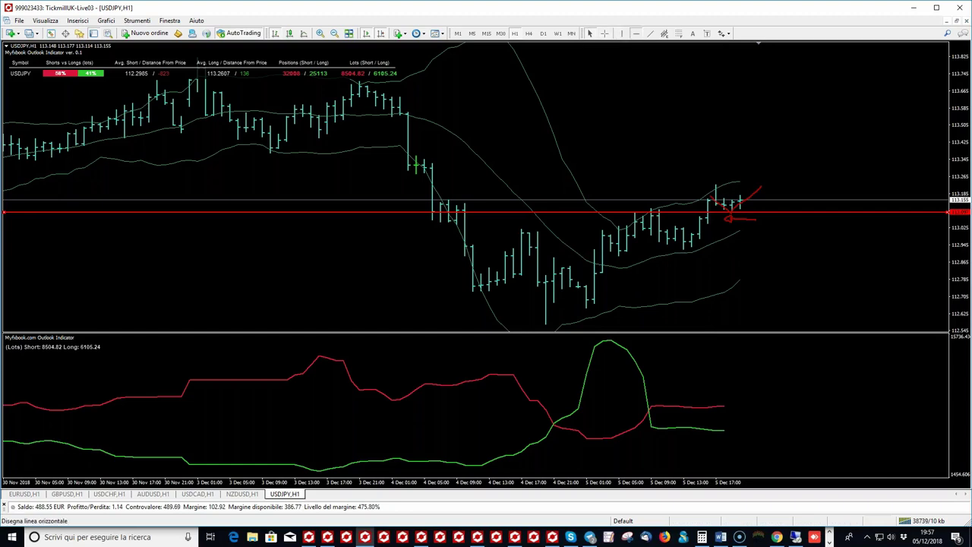
left_click(693, 251)
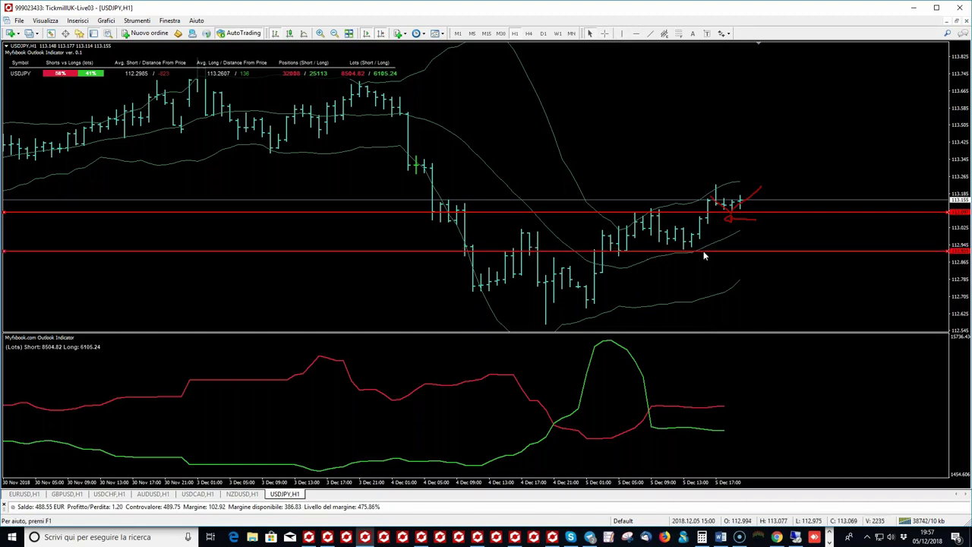
left_click(637, 34)
left_click(552, 324)
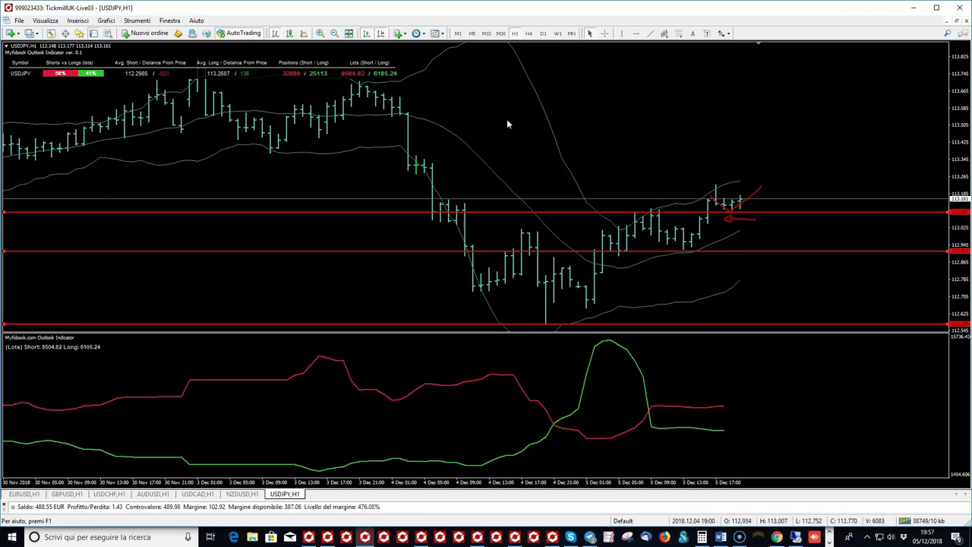
Step: Measure with the crosshair from the low line up to the current price
left_click(606, 34)
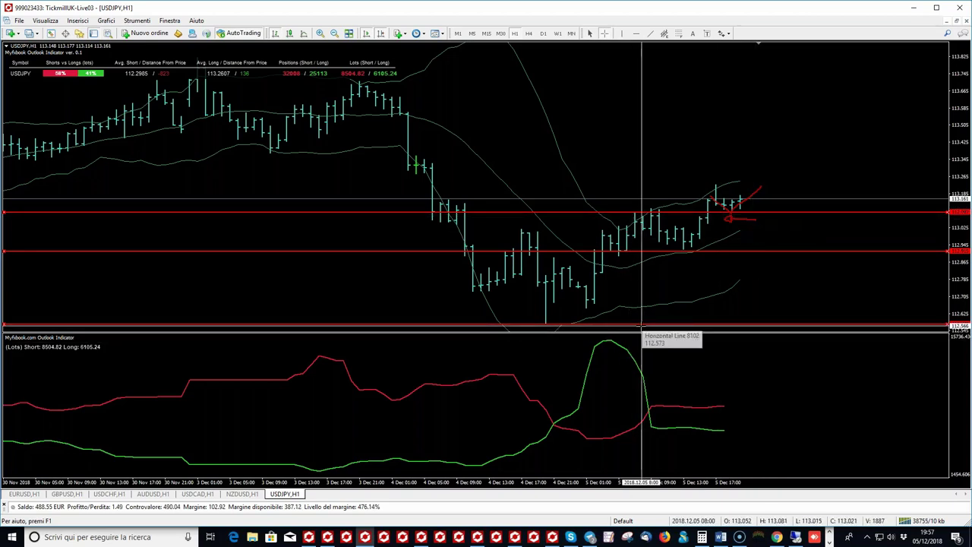
left_click_drag(652, 325, 744, 195)
left_click(605, 36)
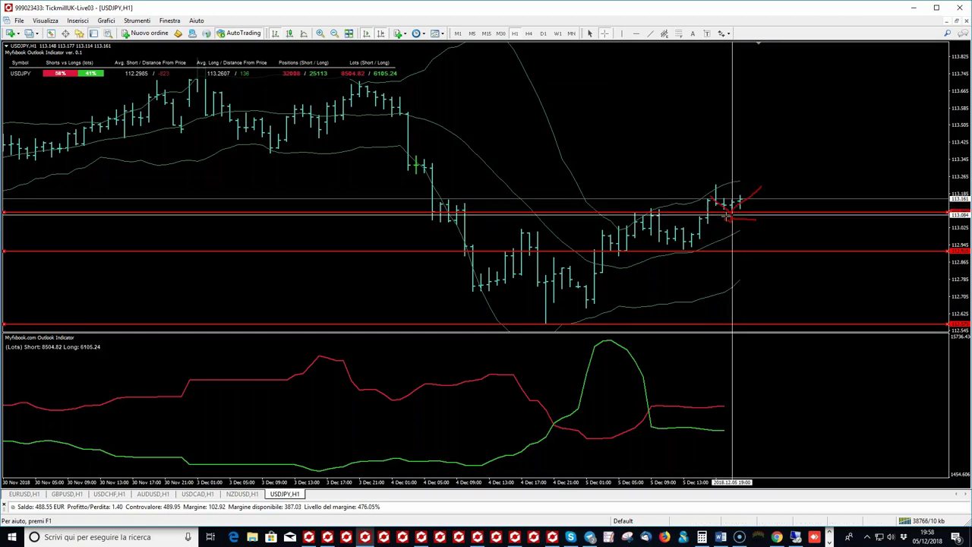
left_click(733, 210)
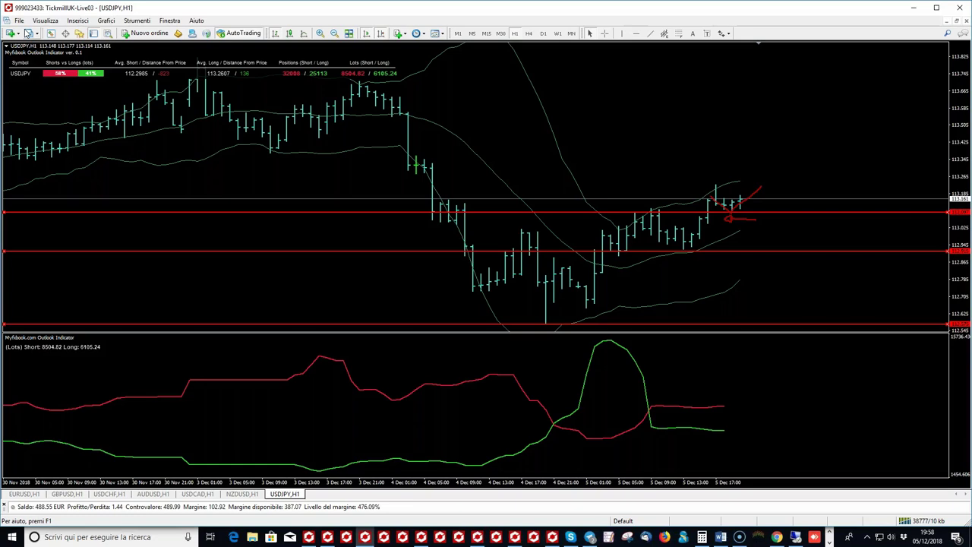
Step: Open the platform's data folder from the File menu and close it again
left_click(19, 21)
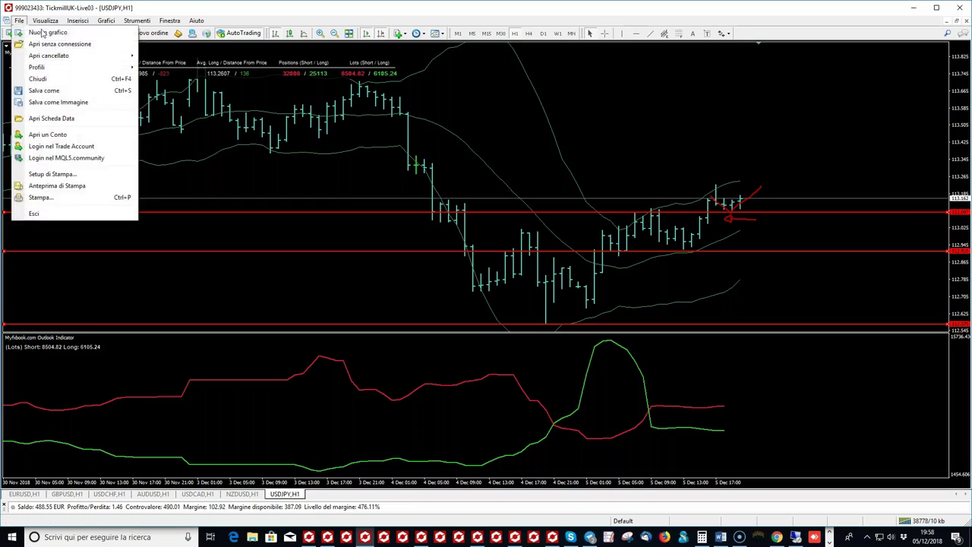
left_click(51, 117)
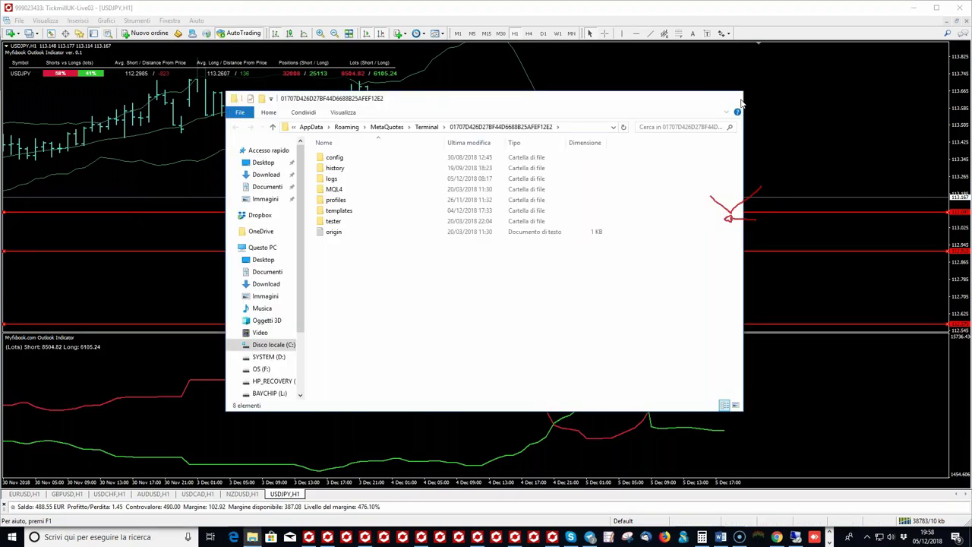
left_click(197, 64)
Step: Show the Navigator and scroll up to the Bill Williams indicators
left_click(45, 20)
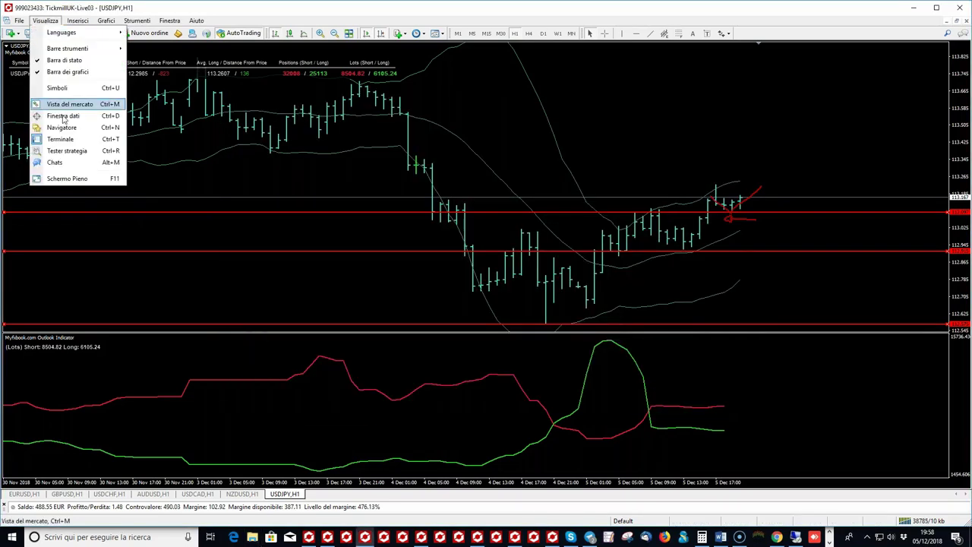
left_click(69, 128)
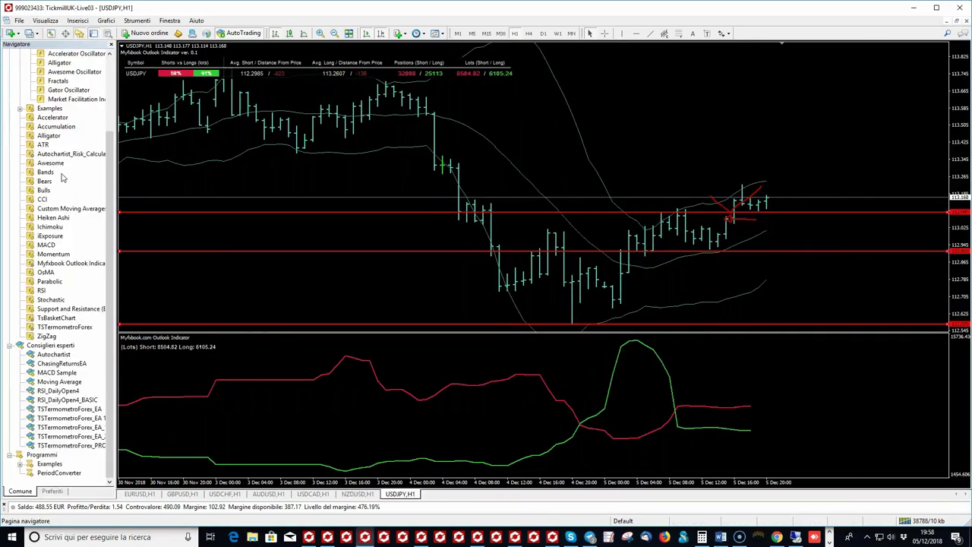
scroll(63, 177, "up", 1)
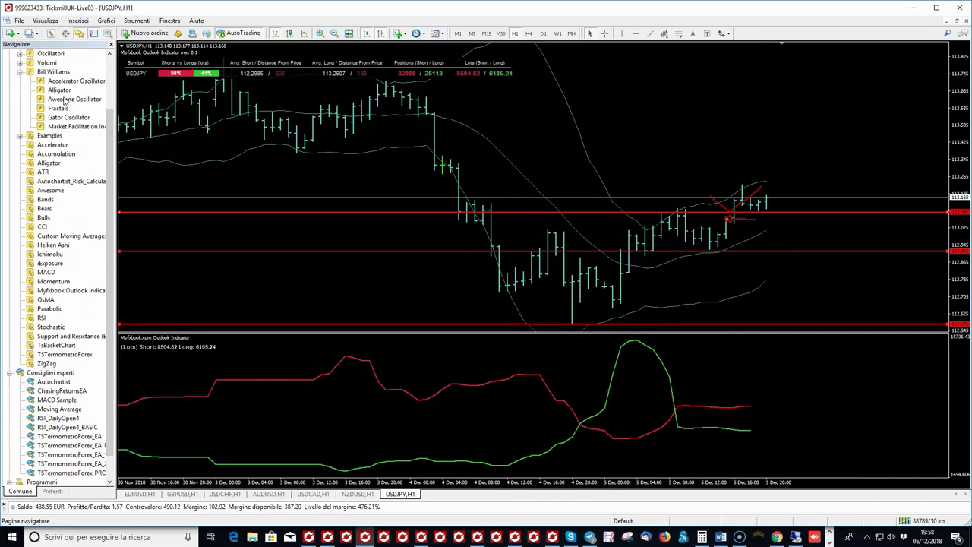
Step: Add Awesome Oscillator with default settings, zoom out, and switch USDJPY to the H4 timeframe
left_click_drag(420, 277, 422, 278)
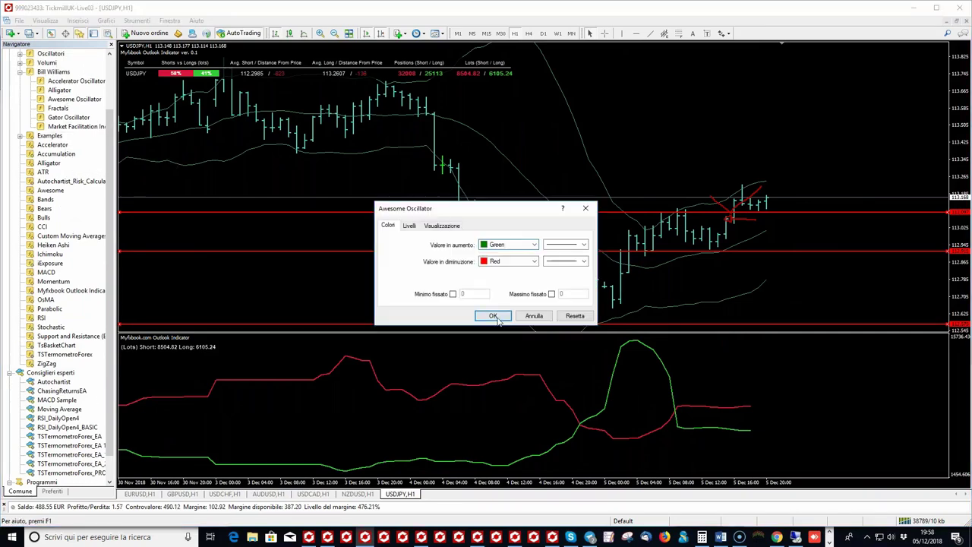
left_click(493, 316)
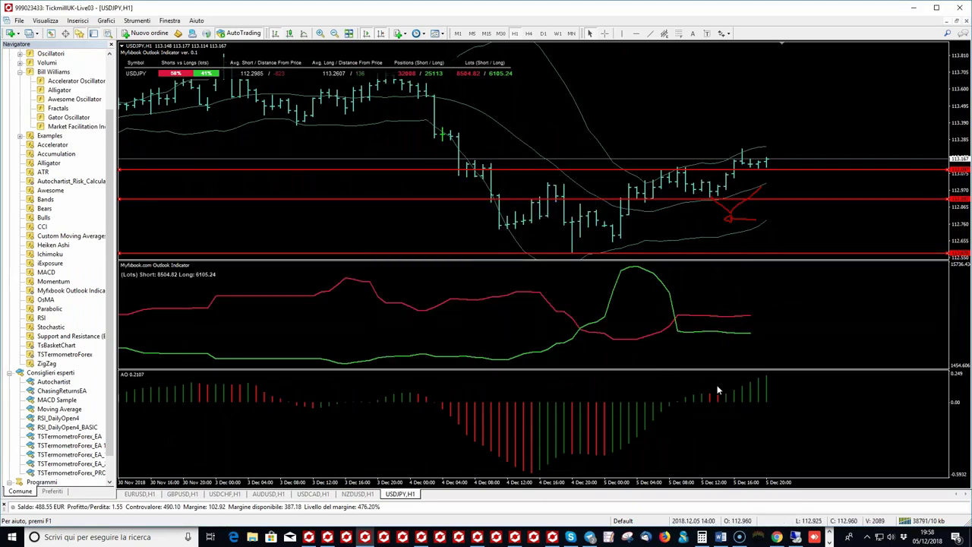
left_click(334, 33)
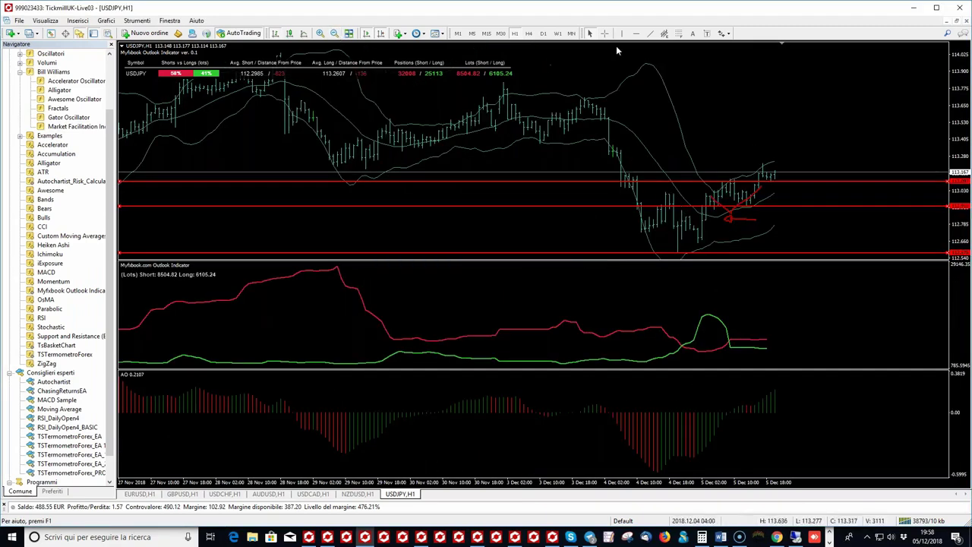
left_click(604, 34)
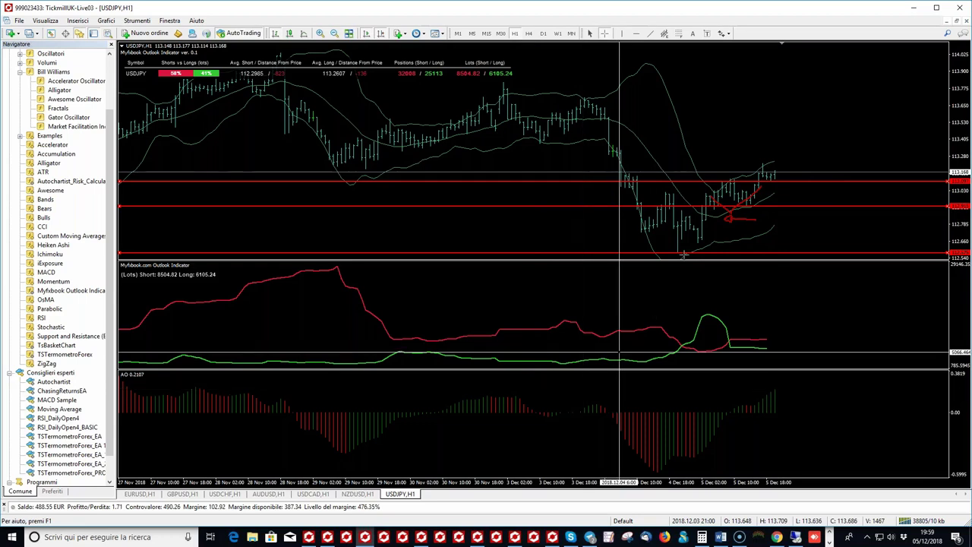
left_click(534, 36)
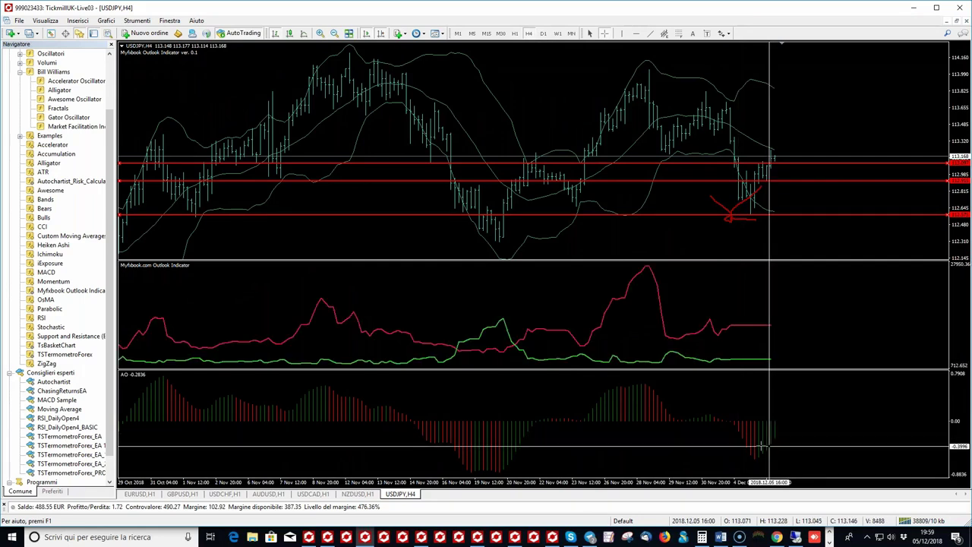
Step: Switch the USDJPY chart from H4 back to the H1 timeframe
mouse_move(740, 417)
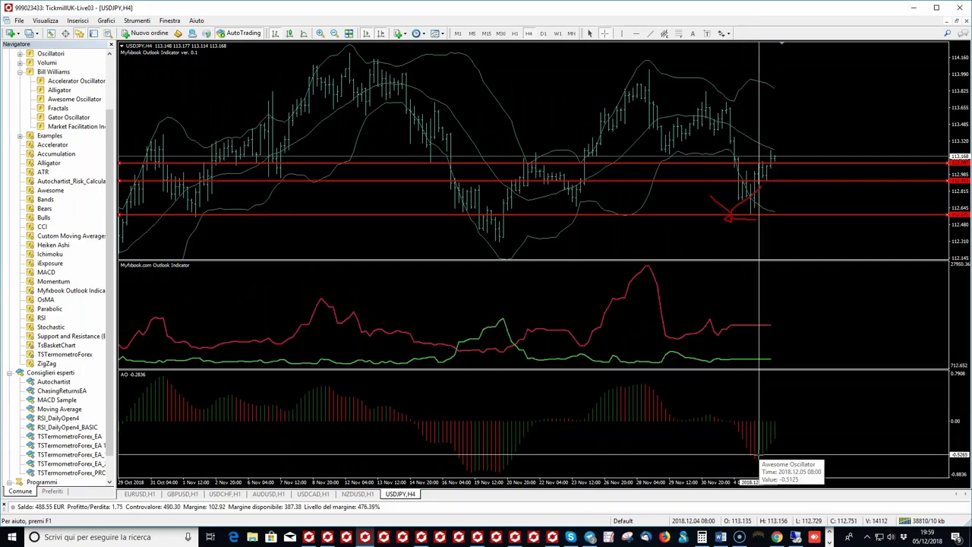
left_click(516, 34)
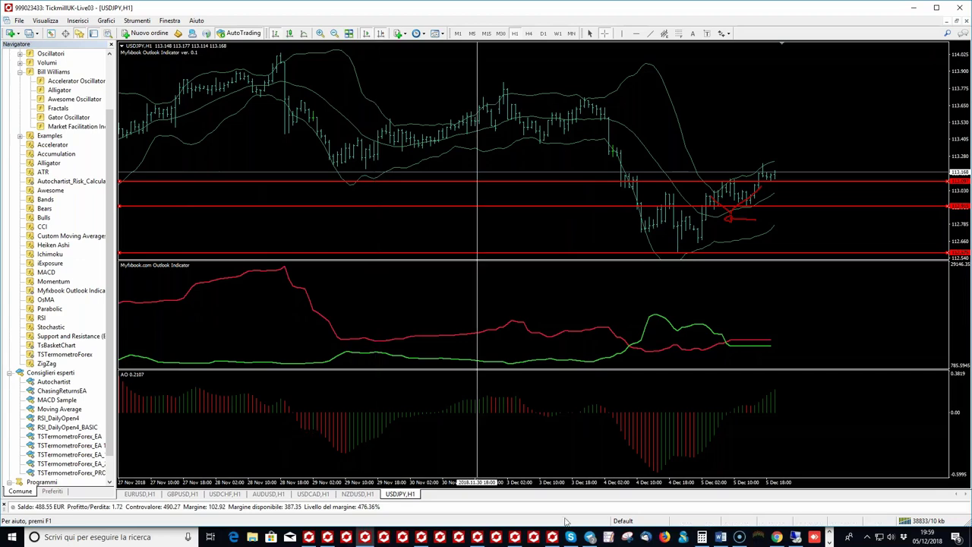
Step: Open Myfxbook's EURUSD outlook page (39% short, 61% long) past the ad-blocker notice, then return to MetaTrader
left_click(776, 537)
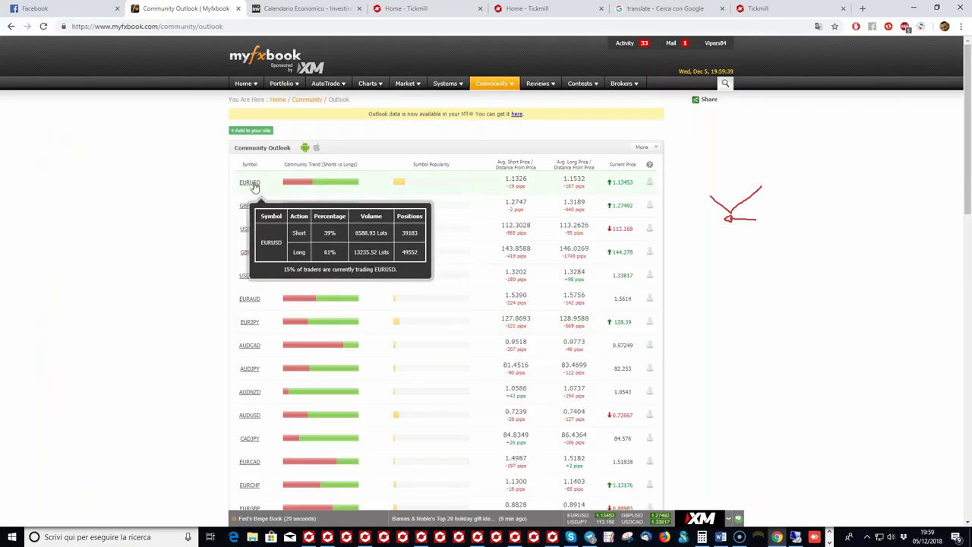
left_click(251, 183)
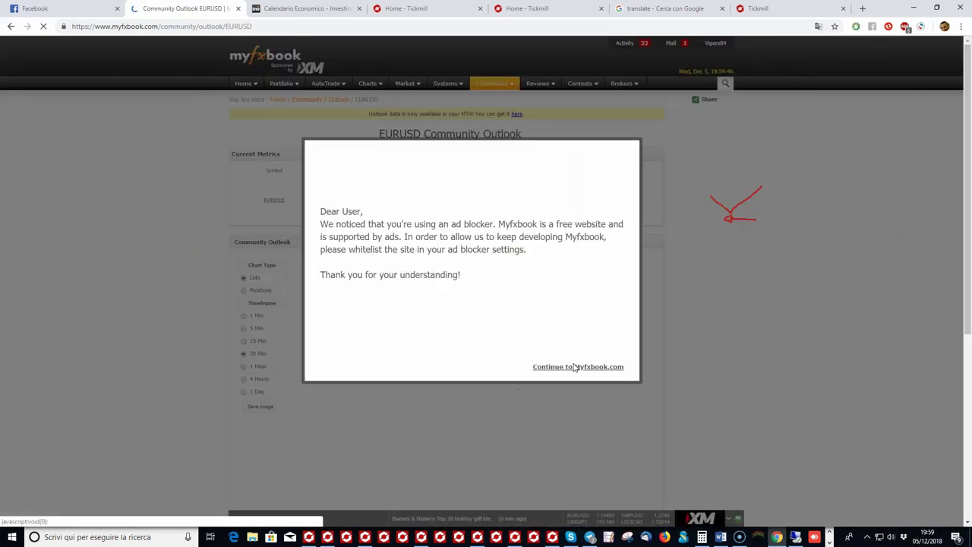
left_click(575, 367)
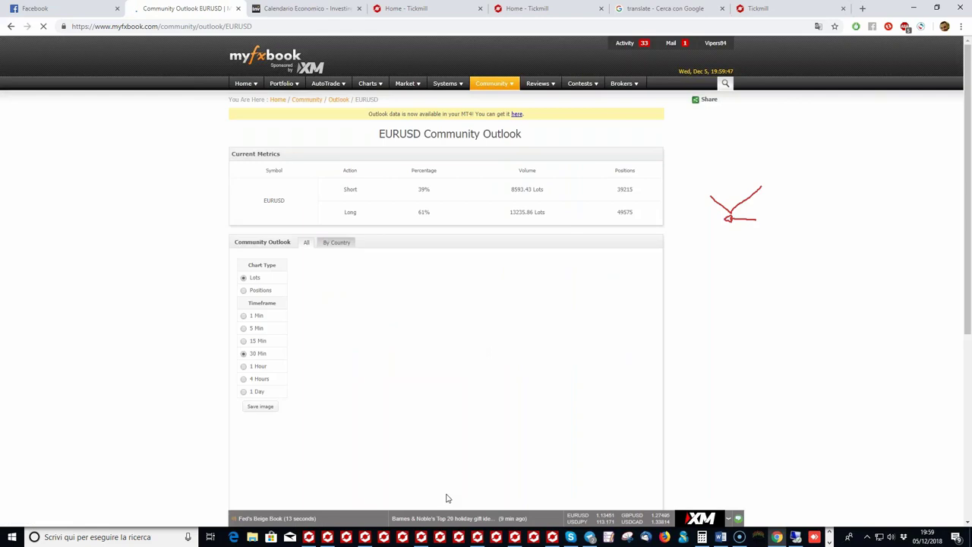
left_click(364, 537)
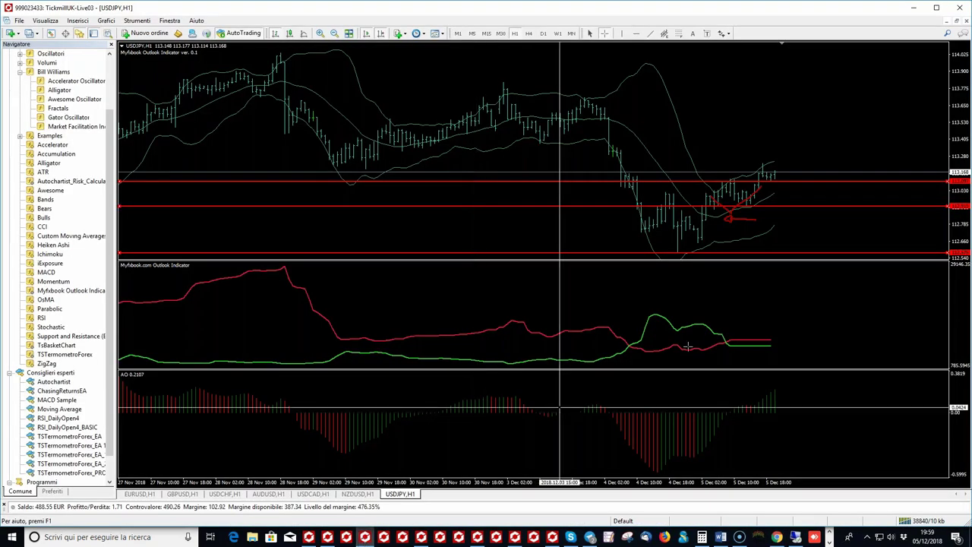
Step: Delete the Awesome Oscillator subwindow with its Cancella indicatore option
right_click(647, 417)
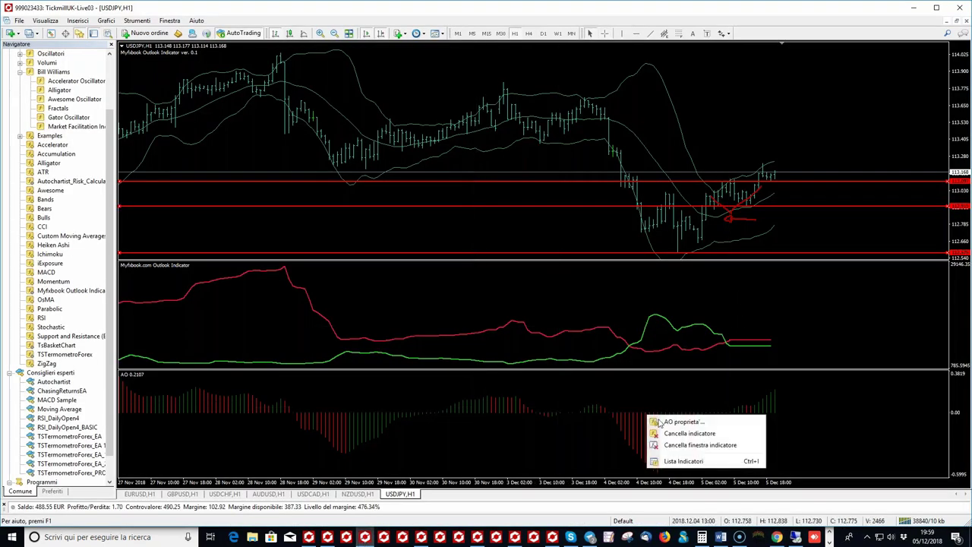
left_click(745, 344)
scroll(729, 380, "up", 3)
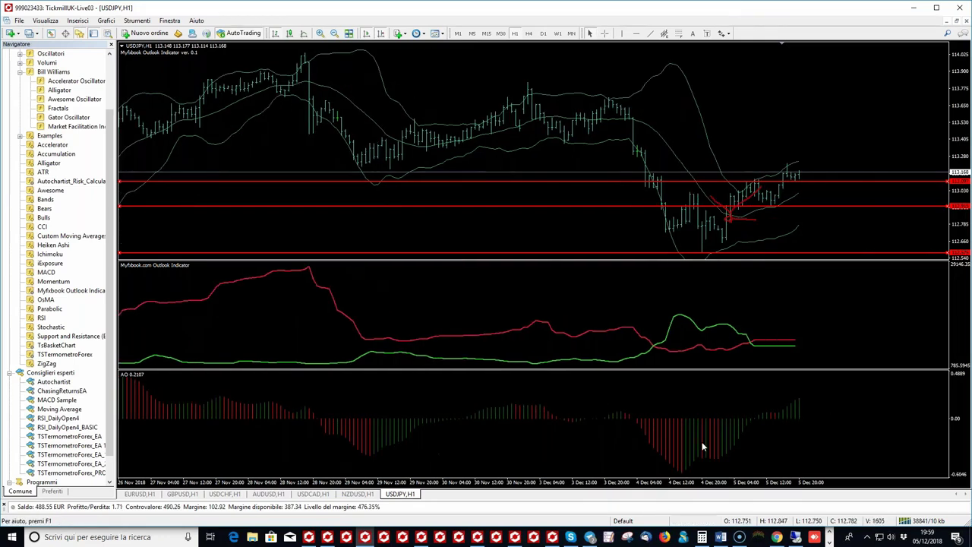
scroll(716, 423, "down", 3)
right_click(716, 419)
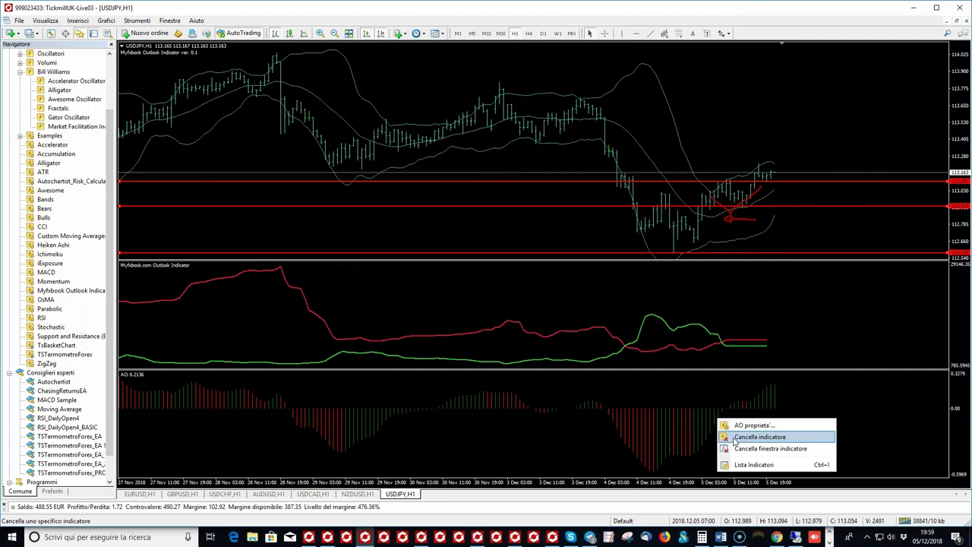
left_click(734, 438)
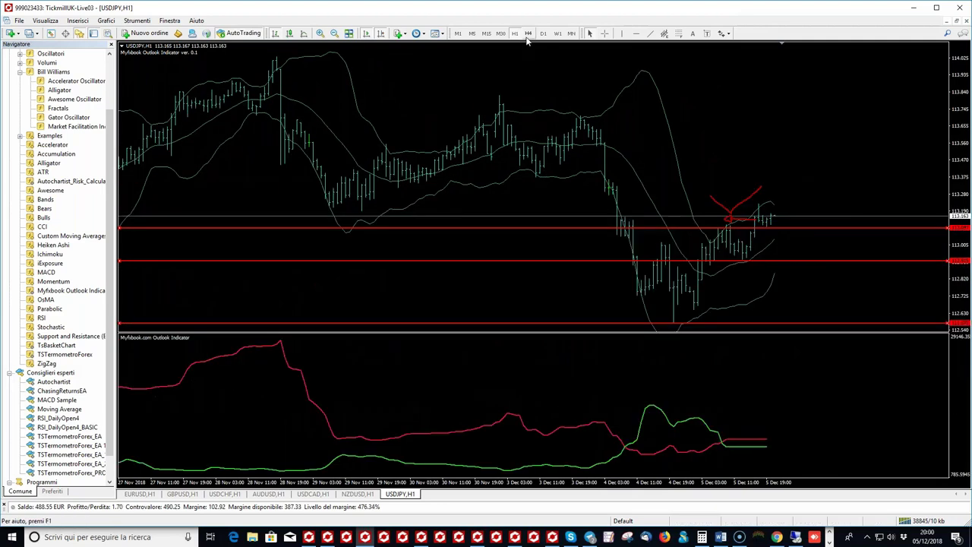
Step: Reload the USDJPY chart by switching to H4 and back to H1
left_click(529, 34)
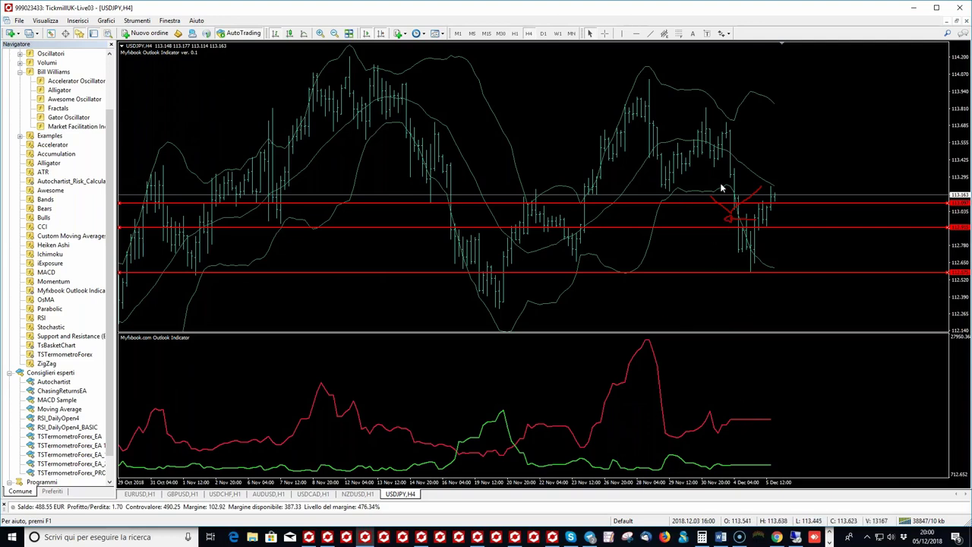
left_click(515, 34)
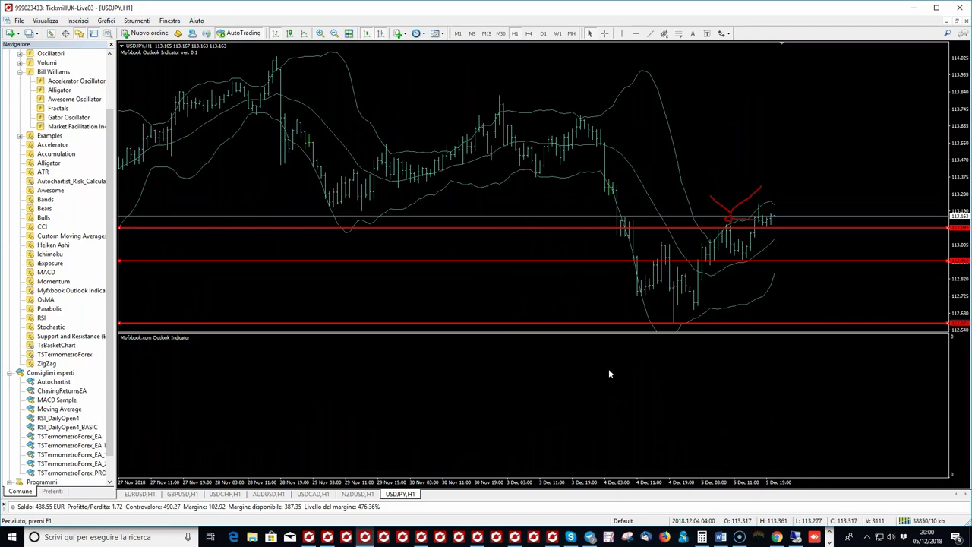
mouse_move(769, 454)
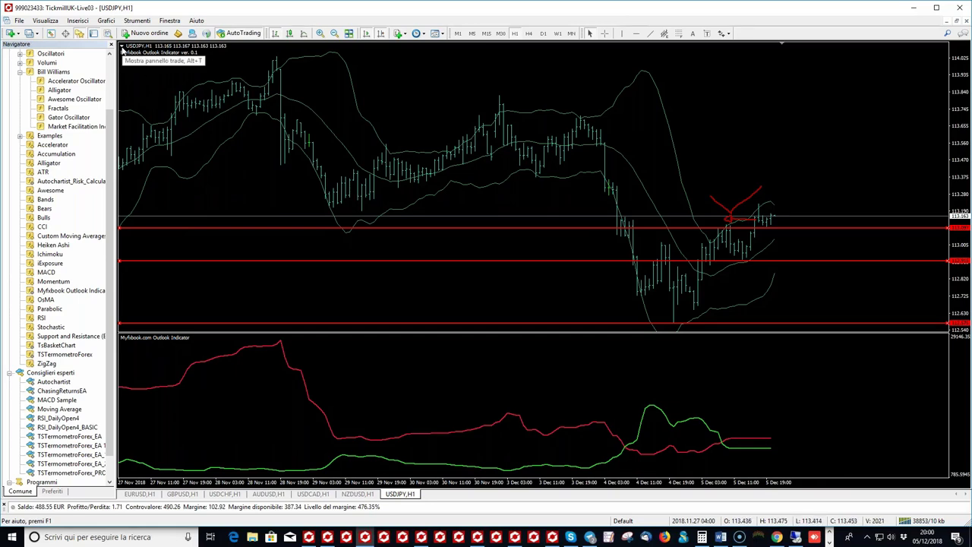
Step: Return to the EURUSD outlook page and select the 61% long percentage
left_click(776, 538)
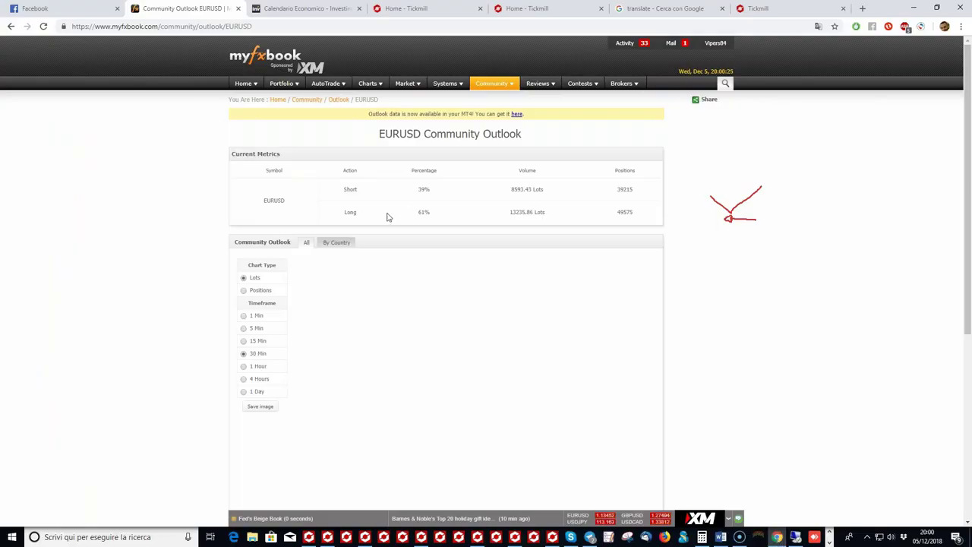
double_click(428, 207)
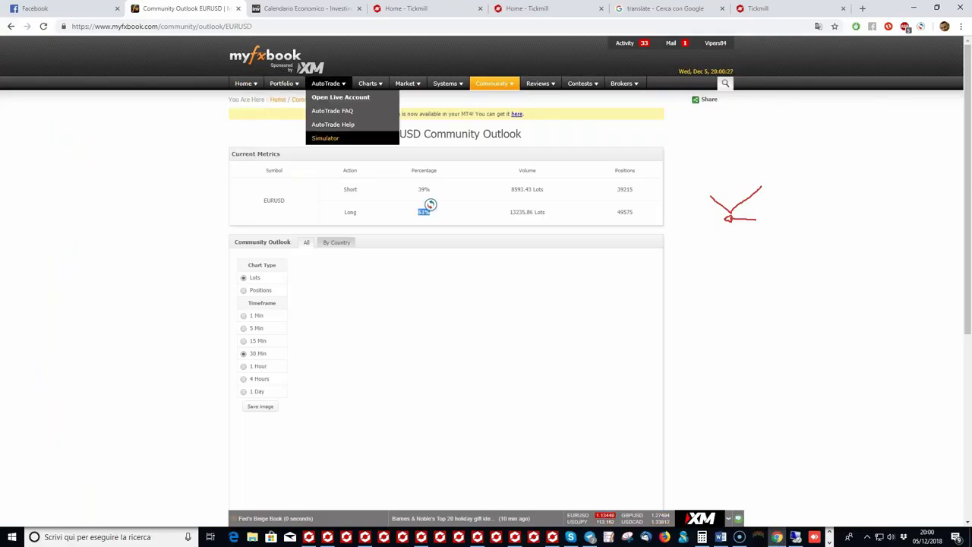
scroll(520, 334, "down", 4)
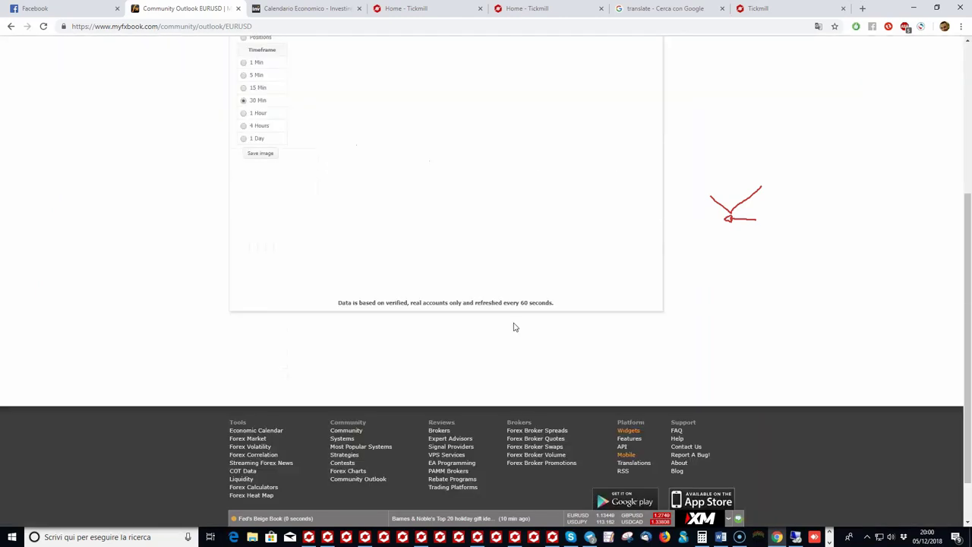
scroll(513, 327, "up", 3)
Step: Allow Flash for the Myfxbook site in its permission settings and reload the page
left_click(64, 26)
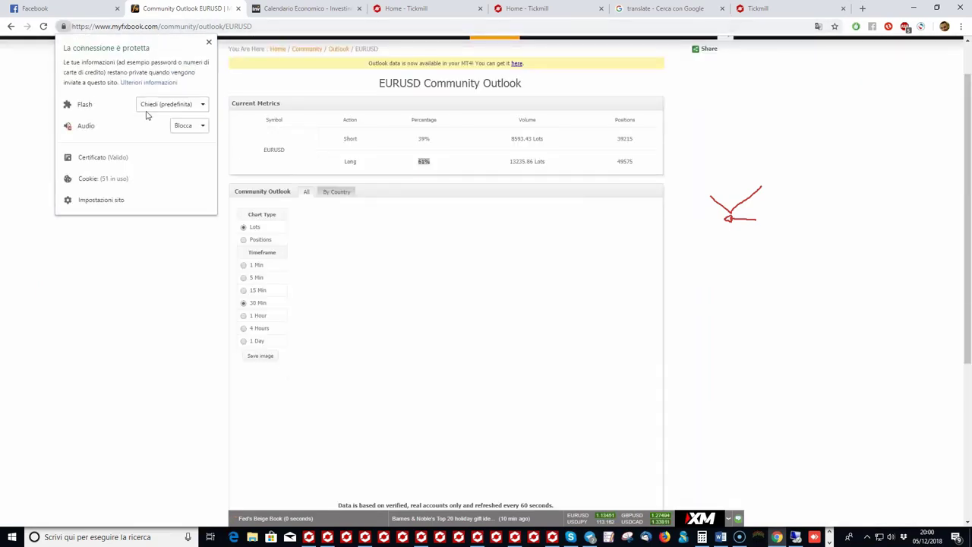
left_click(144, 104)
left_click(156, 132)
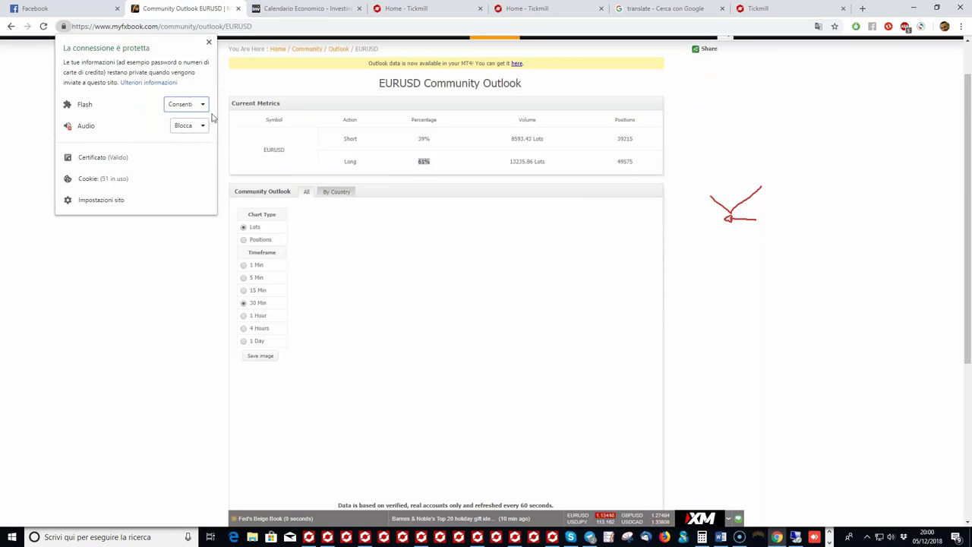
left_click(209, 42)
left_click(255, 44)
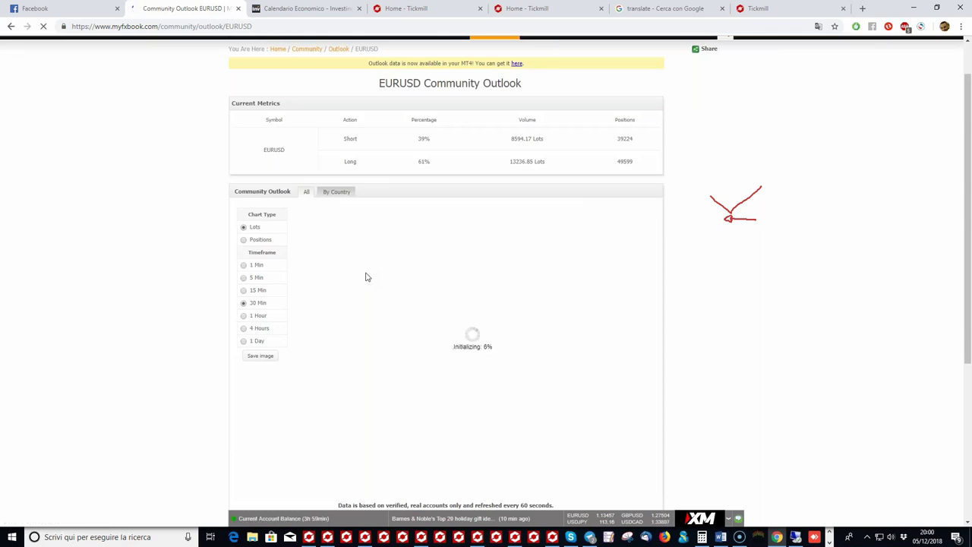
Step: Show the EURUSD outlook charts on 1 Hour data, then go to Community Outlook
left_click(244, 316)
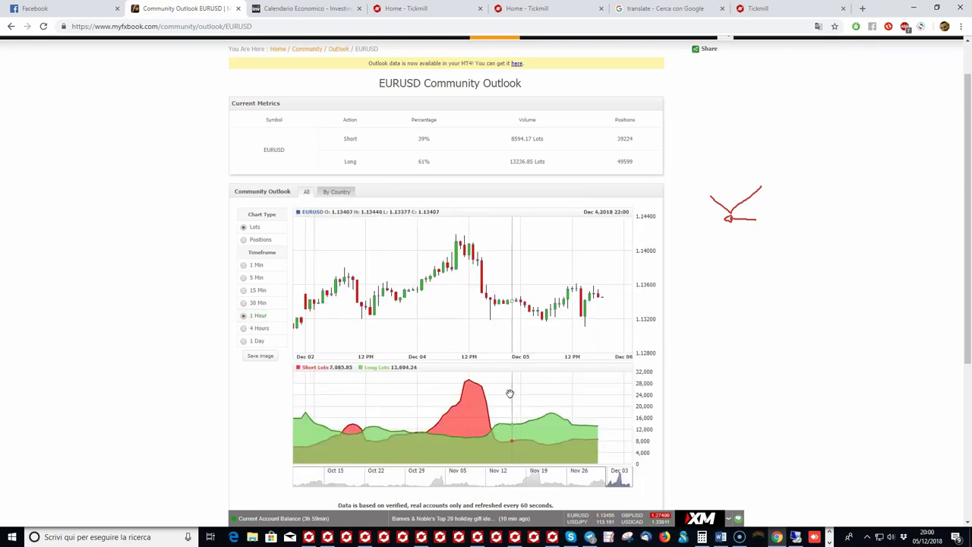
scroll(521, 398, "up", 2)
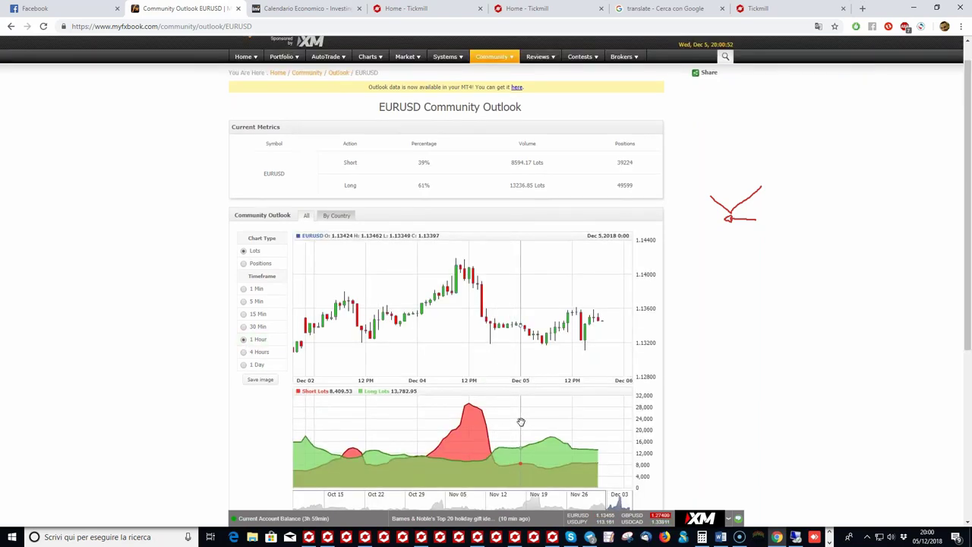
scroll(532, 319, "down", 2)
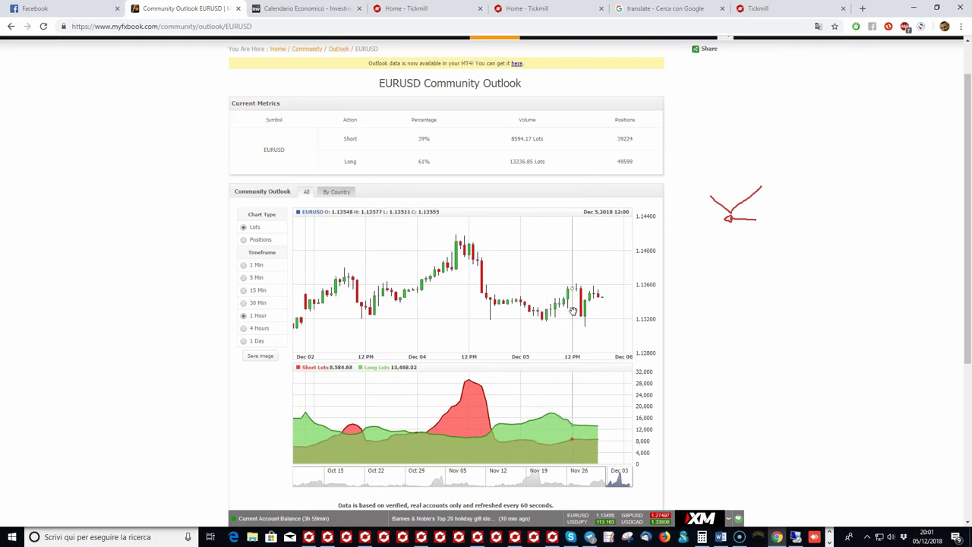
scroll(479, 191, "up", 1)
scroll(480, 191, "up", 1)
mouse_move(494, 82)
left_click(490, 193)
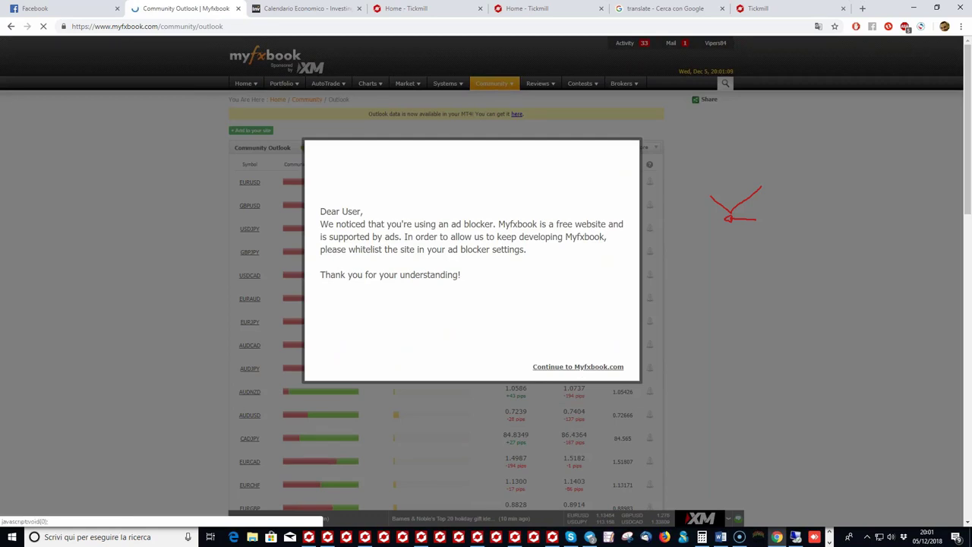
Step: Dismiss the ad-blocker notice, check EURJPY's 33% short vs 67% long split, and return to MetaTrader
left_click(577, 366)
scroll(350, 261, "down", 1)
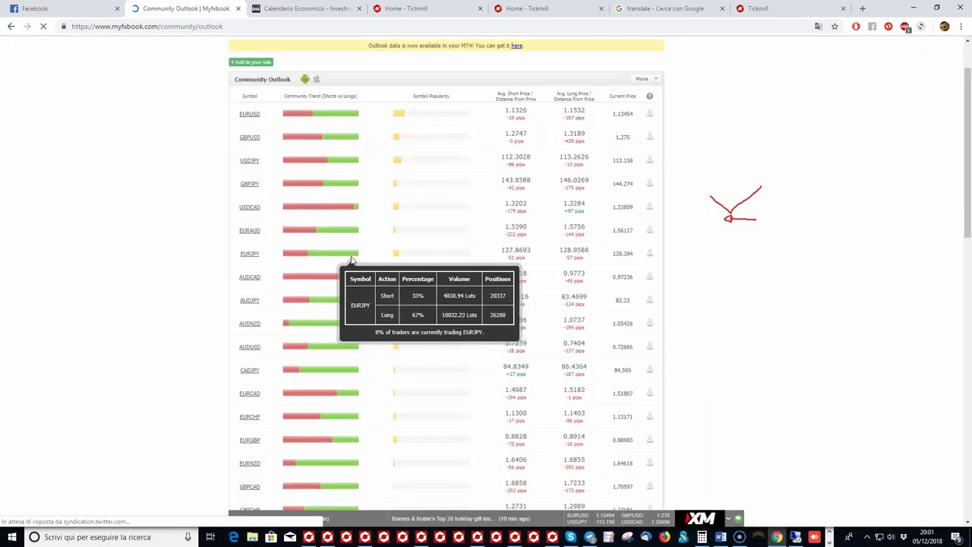
scroll(351, 260, "down", 1)
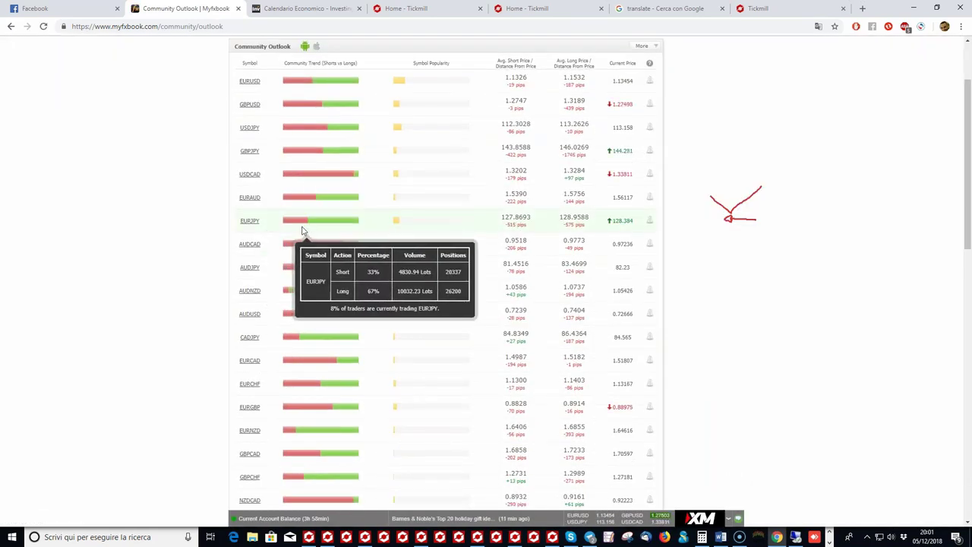
left_click(421, 539)
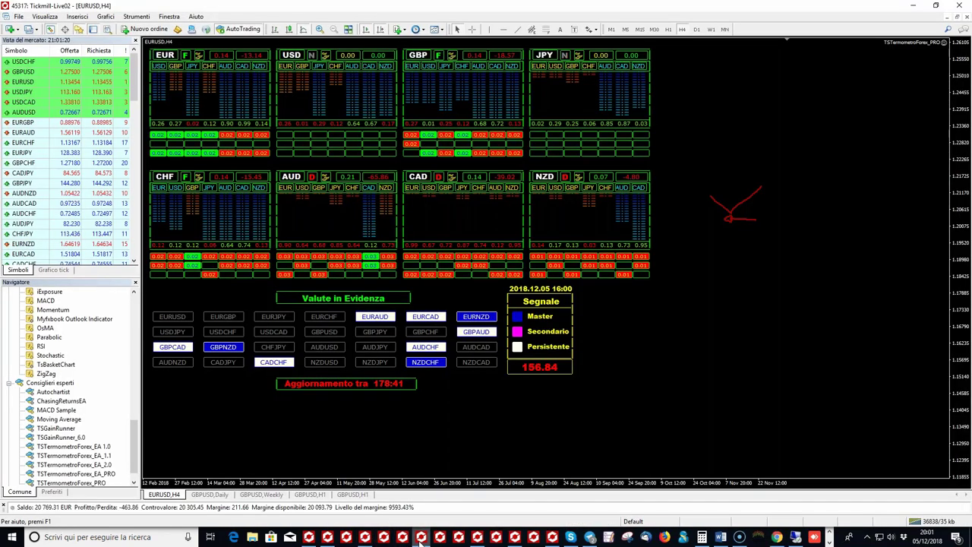
Step: Bring up the TickmillUK-Live03 chart window and drag EURJPY from Market Watch onto the USDJPY H1 chart
left_click(393, 539)
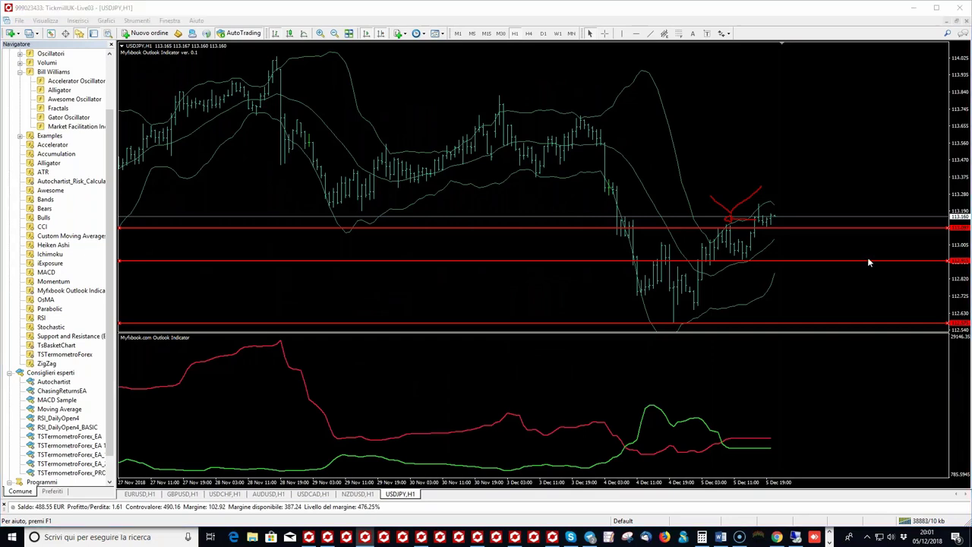
left_click(946, 272)
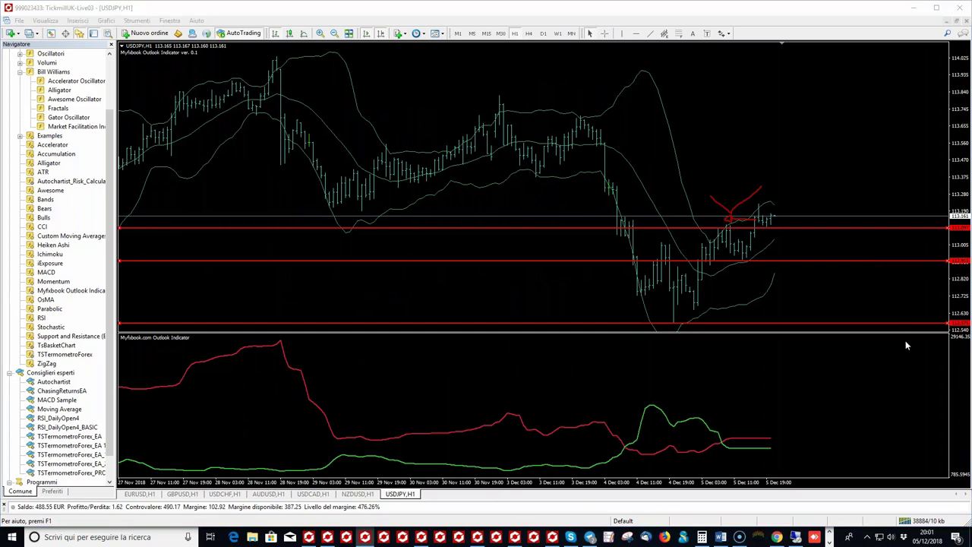
left_click(347, 453)
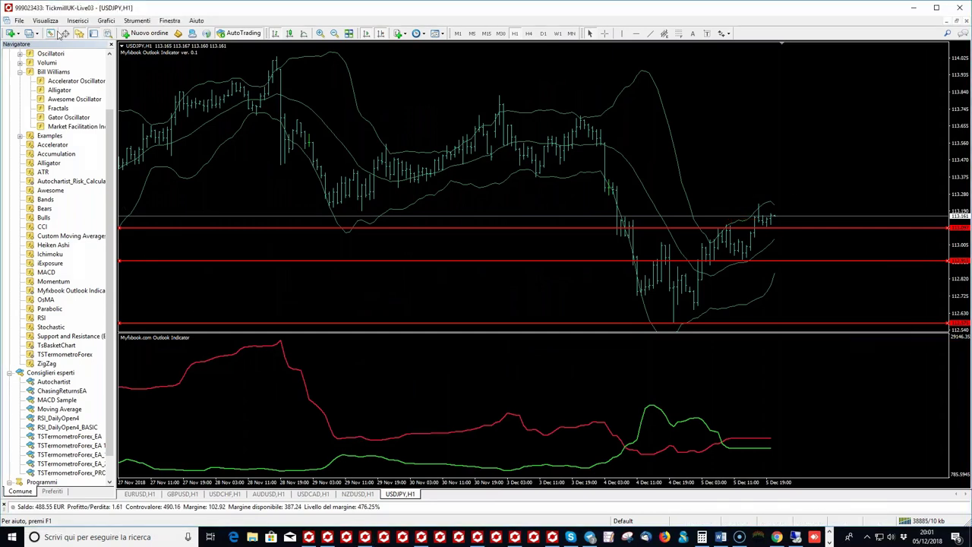
left_click(56, 34)
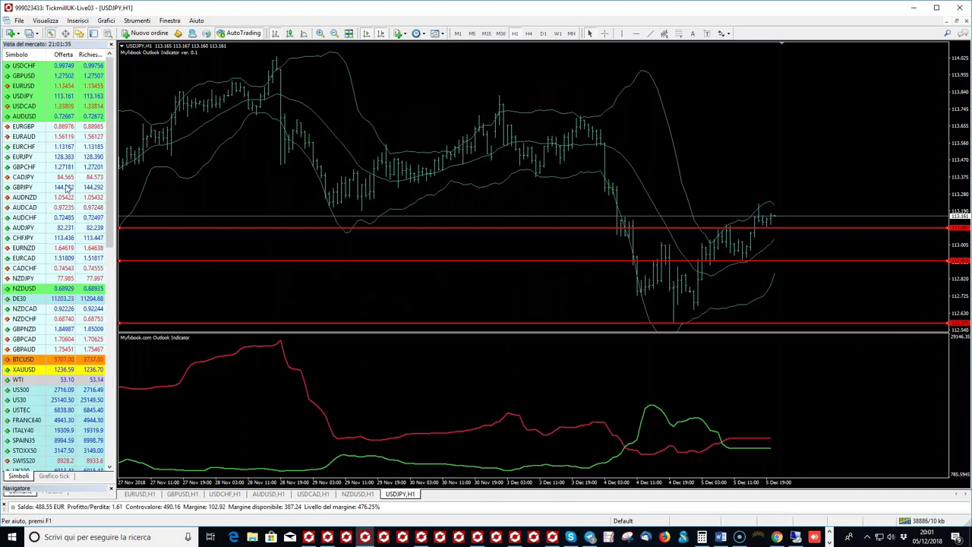
left_click_drag(131, 159, 286, 157)
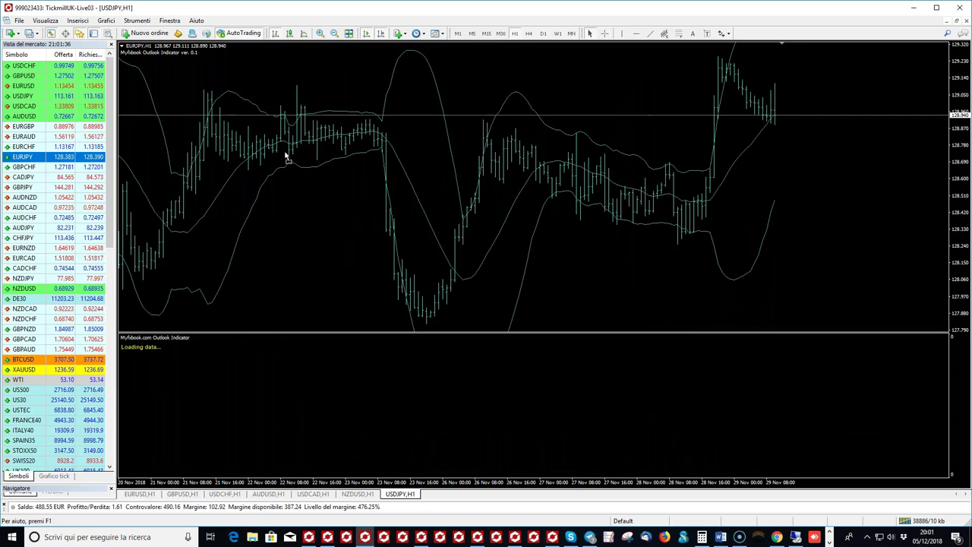
Step: Load EURJPY onto the chart, zoom in, and draw a red horizontal support line
left_click_drag(286, 156, 286, 156)
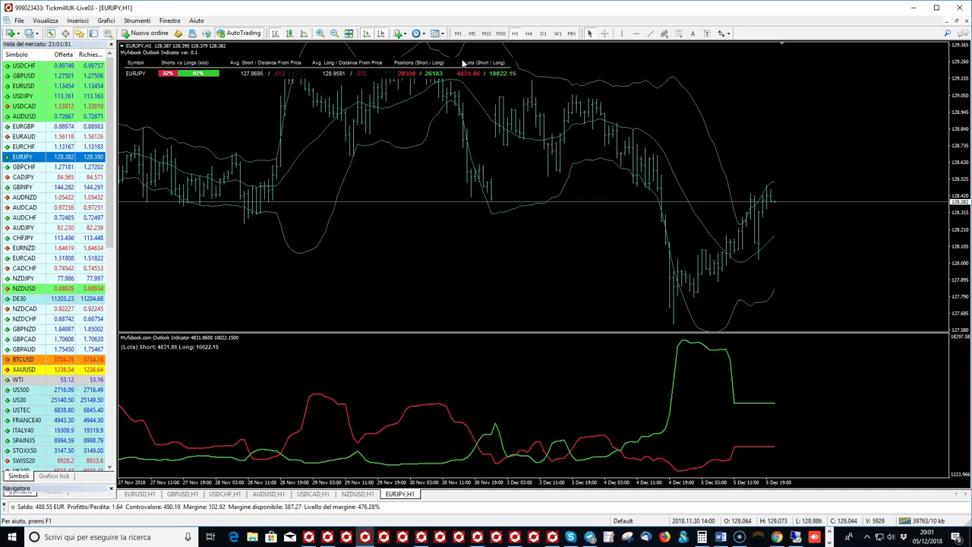
key("plus")
key("plus")
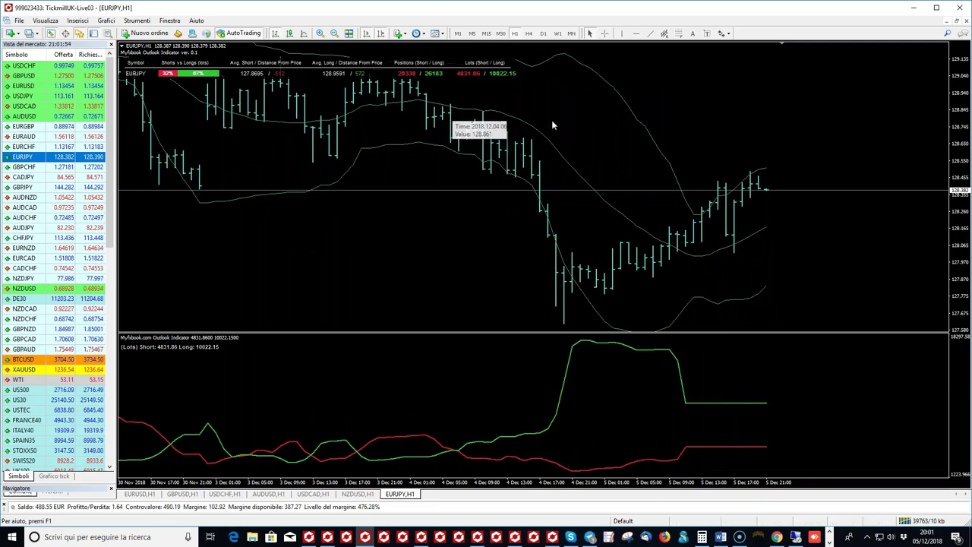
left_click(636, 34)
left_click(748, 250)
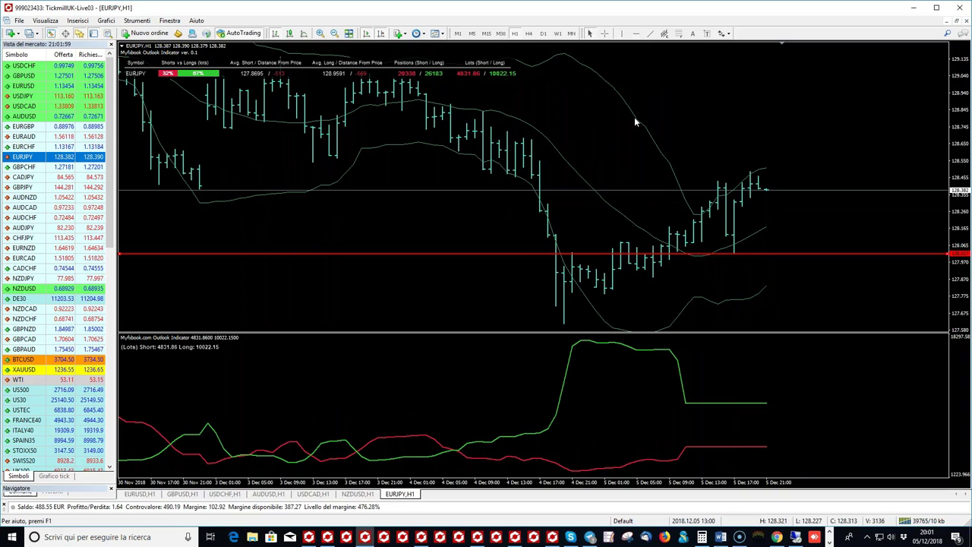
left_click(604, 34)
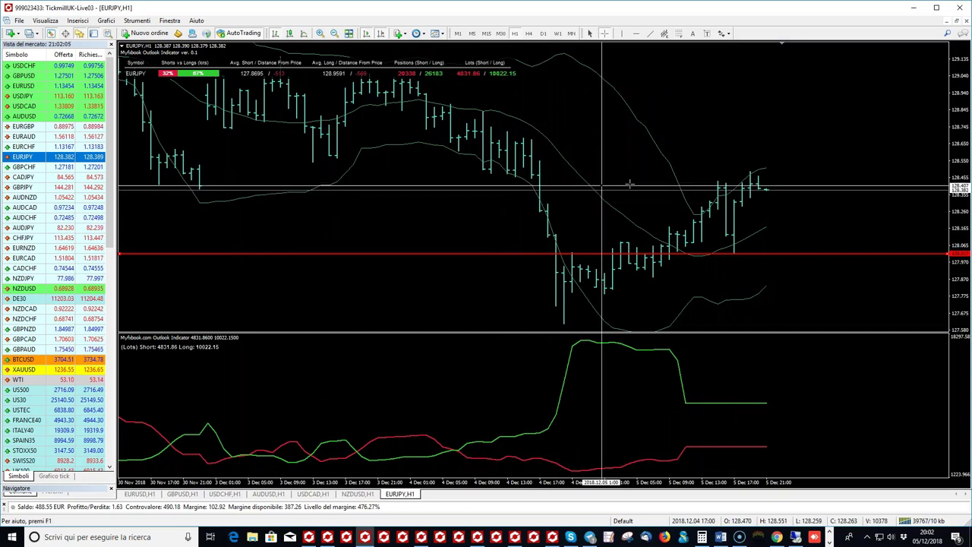
left_click(746, 253)
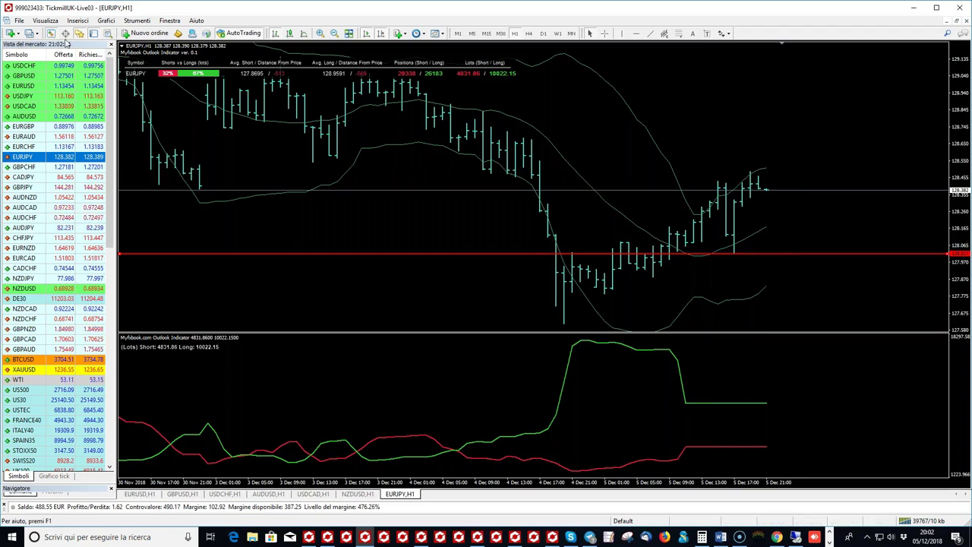
Step: Add the Awesome Oscillator from the Navigator to the EURJPY H1 chart with default settings
left_click(111, 46)
scroll(68, 282, "up", 3)
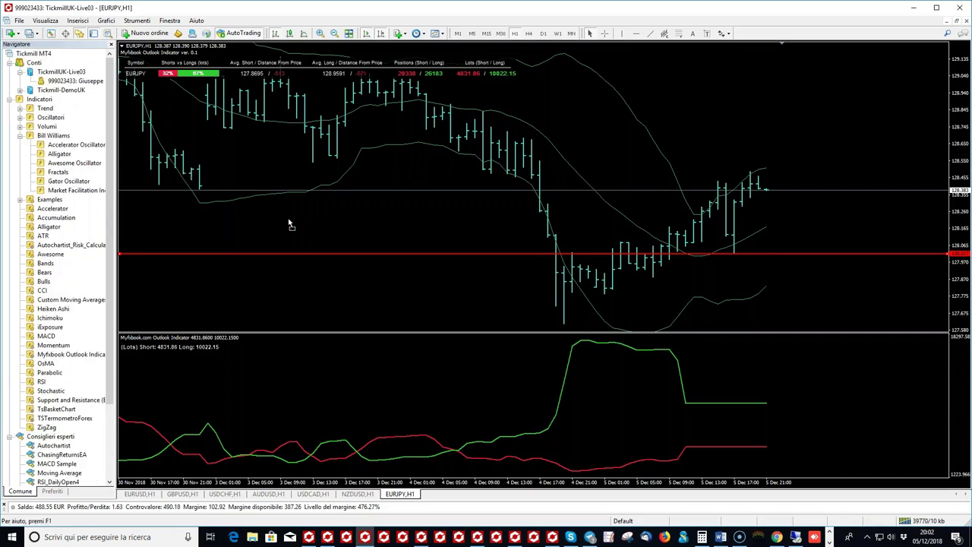
left_click_drag(329, 227, 329, 226)
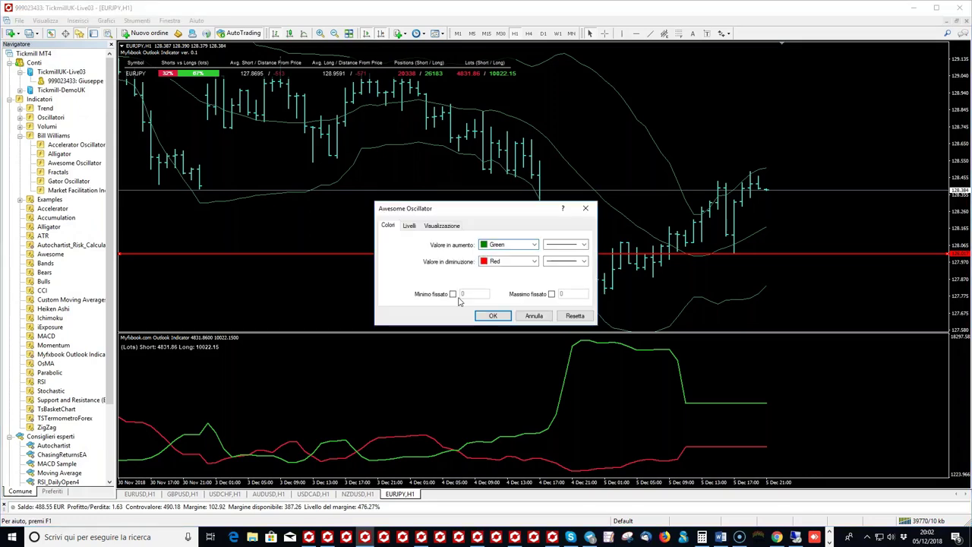
left_click(493, 315)
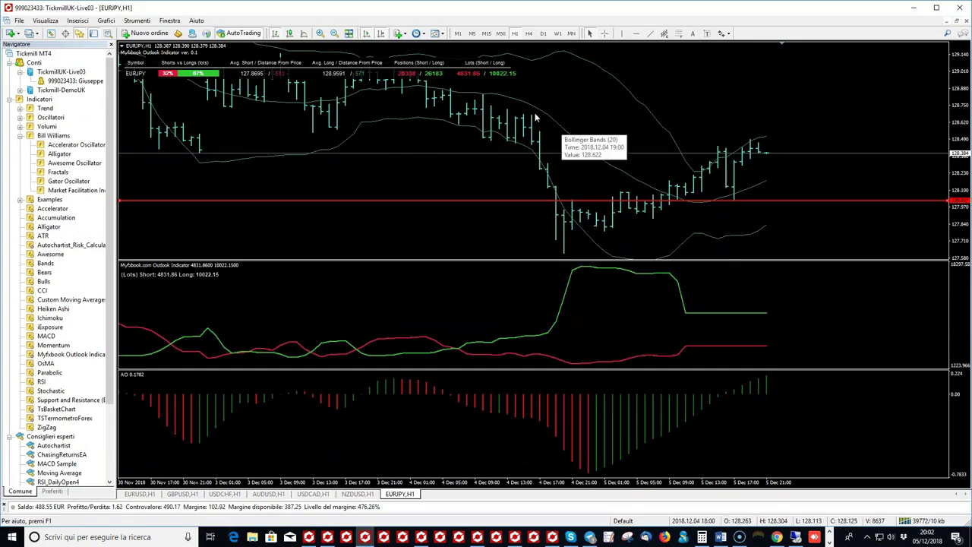